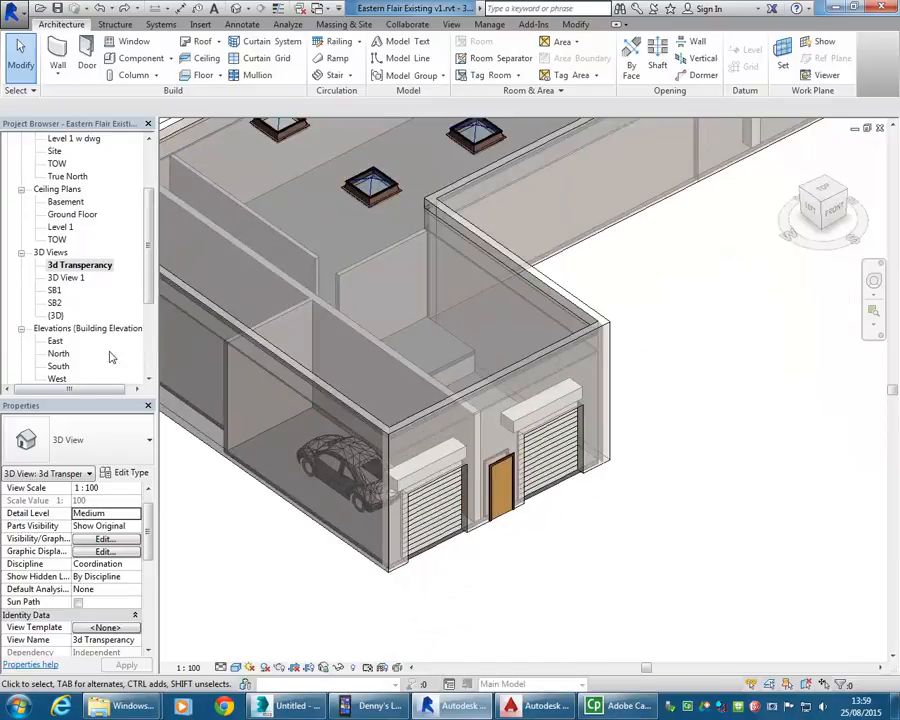
Examine the garage end of the building and its raised floor area in the transparent 3D view
{"action": "middle_click_drag", "start_coordinate": [426, 440], "coordinate": [431, 469]}
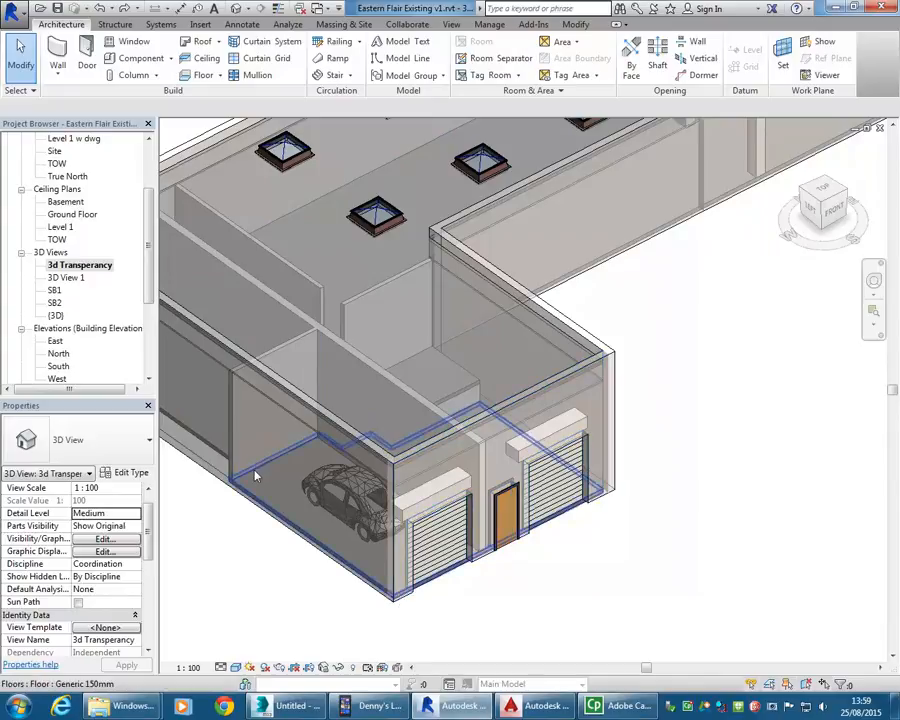
{"action": "middle_click_drag", "start_coordinate": [335, 468], "coordinate": [243, 543]}
{"action": "scroll", "coordinate": [243, 543], "scroll_direction": "down", "scroll_amount": 2}
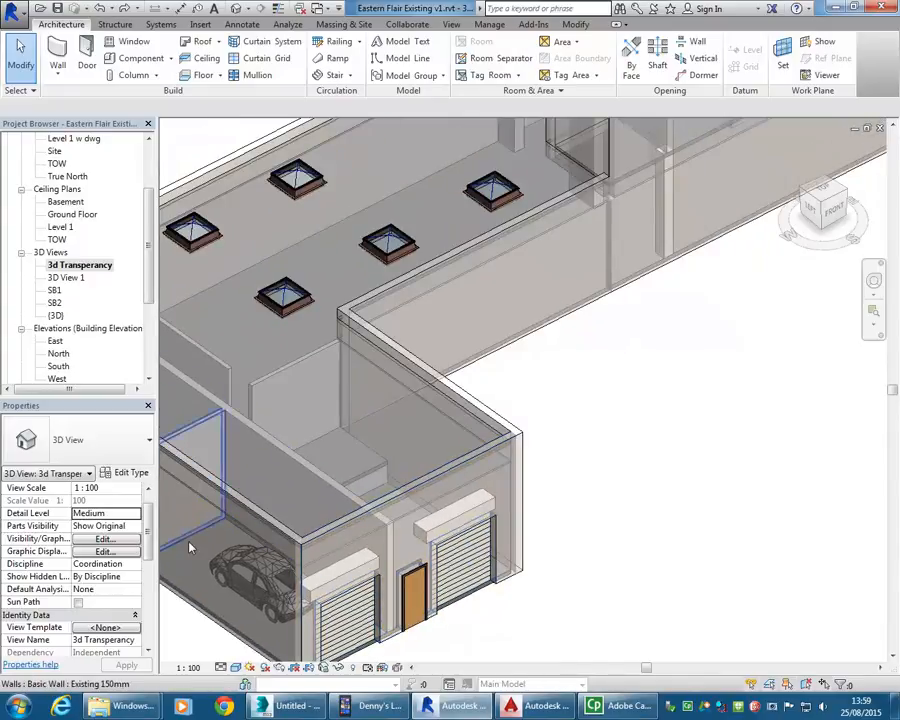
{"action": "scroll", "coordinate": [465, 500], "scroll_direction": "up", "scroll_amount": 3}
{"action": "scroll", "coordinate": [424, 607], "scroll_direction": "down", "scroll_amount": 2}
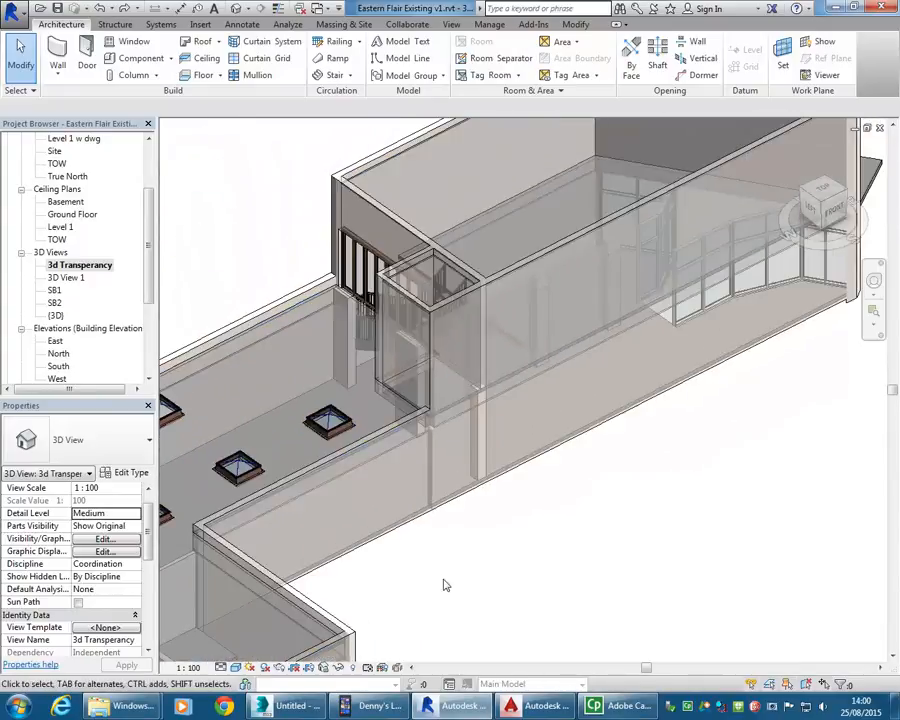
{"action": "scroll", "coordinate": [468, 607], "scroll_direction": "up", "scroll_amount": 3}
{"action": "middle_click_drag", "start_coordinate": [468, 607], "coordinate": [603, 485]}
{"action": "middle_click_drag", "start_coordinate": [440, 552], "coordinate": [428, 482]}
{"action": "scroll", "coordinate": [395, 540], "scroll_direction": "up", "scroll_amount": 3}
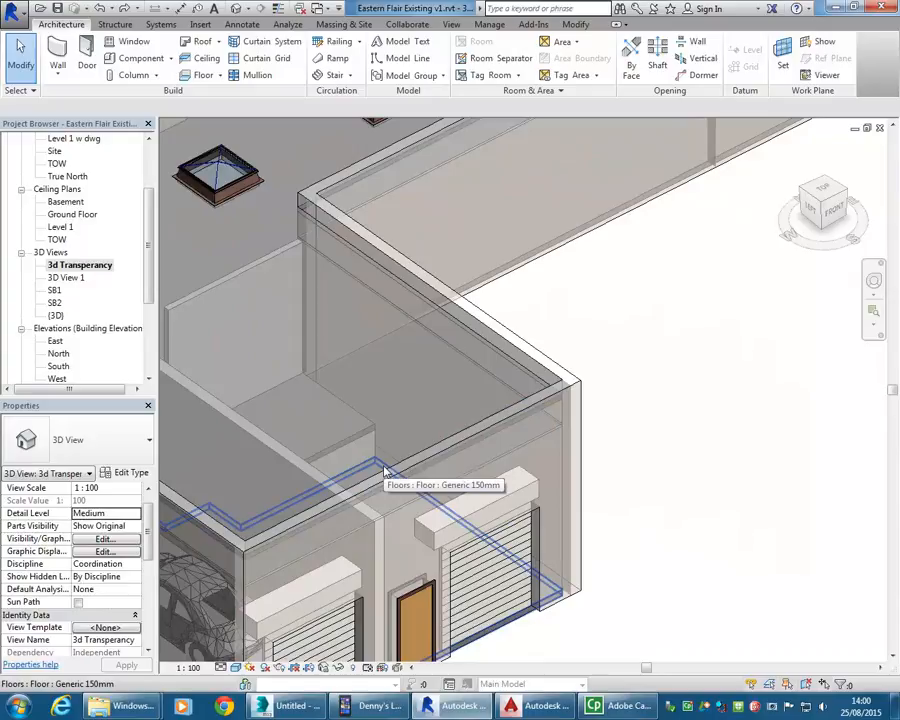
{"action": "middle_click_drag", "start_coordinate": [317, 398], "coordinate": [365, 419]}
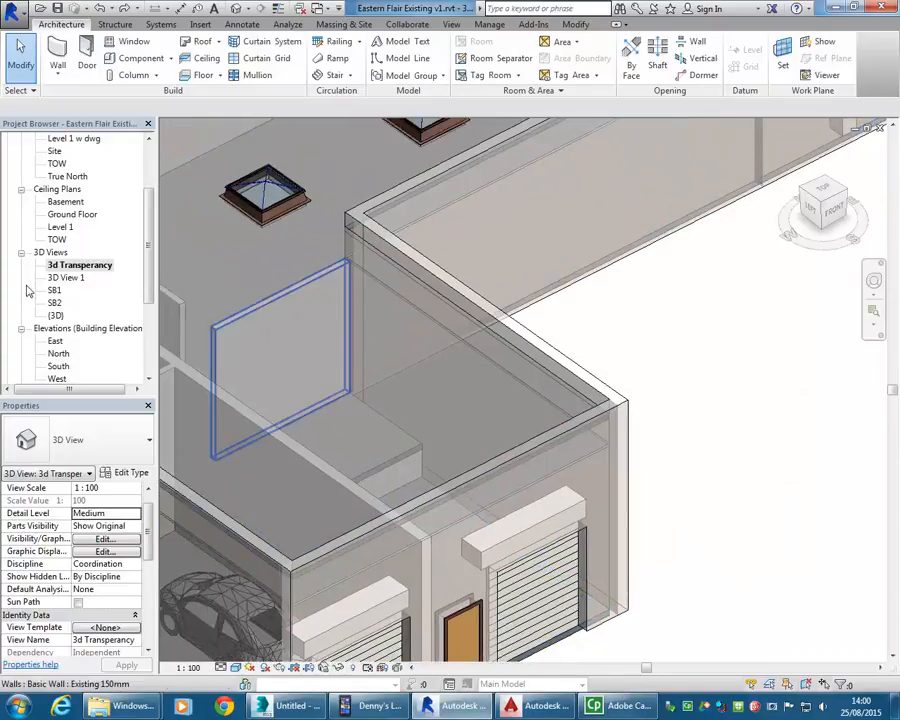
Open the Basement floor plan and inspect the stepped floor edge next to the parked car's bay
{"action": "left_click_drag", "start_coordinate": [148, 263], "coordinate": [155, 216]}
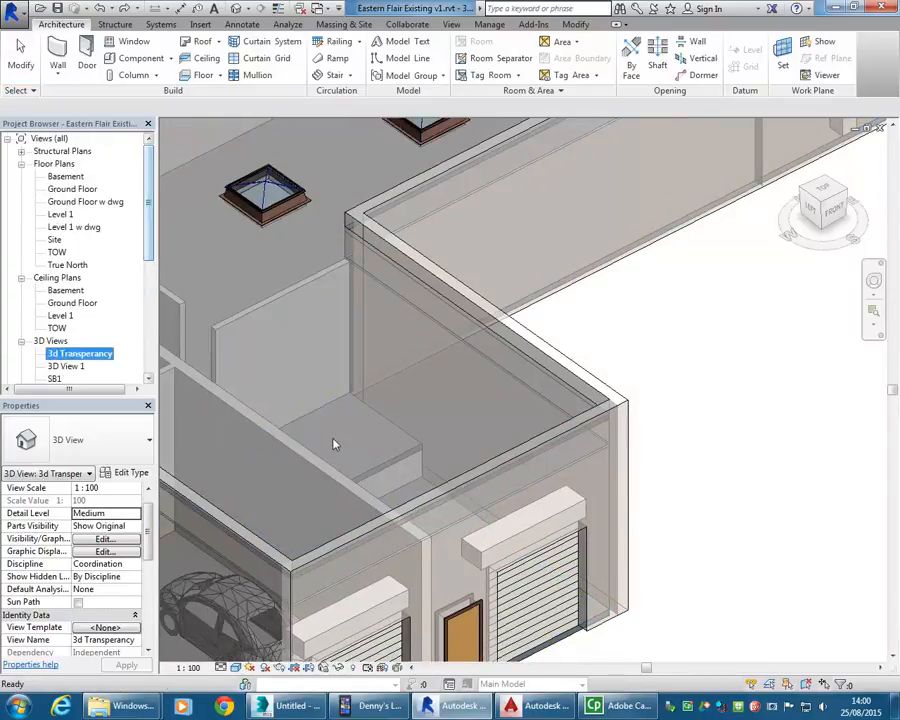
{"action": "double_click", "coordinate": [60, 177]}
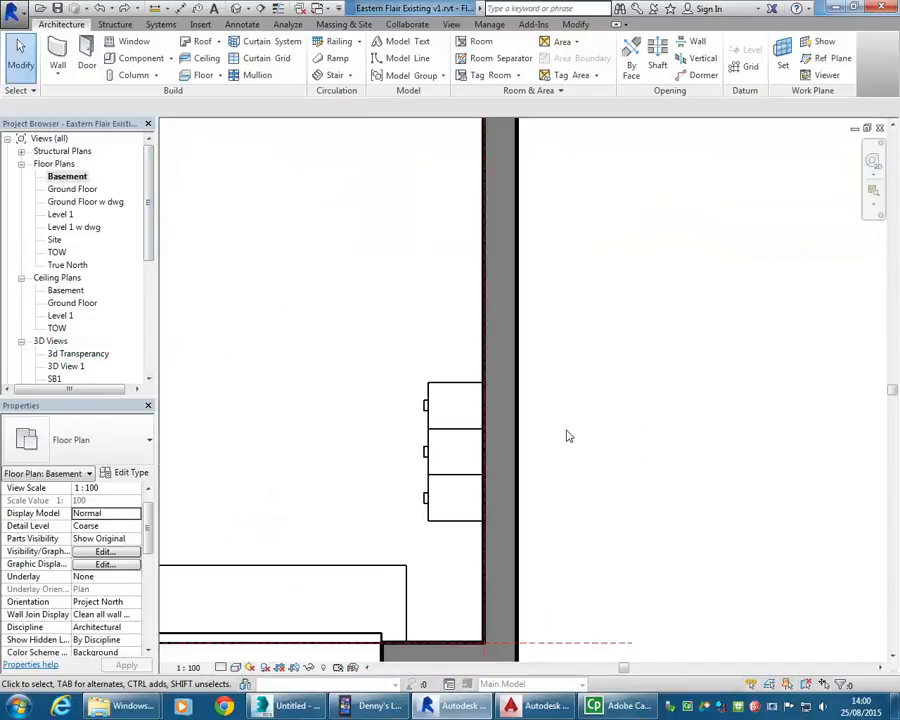
{"action": "middle_click_drag", "start_coordinate": [574, 379], "coordinate": [457, 473]}
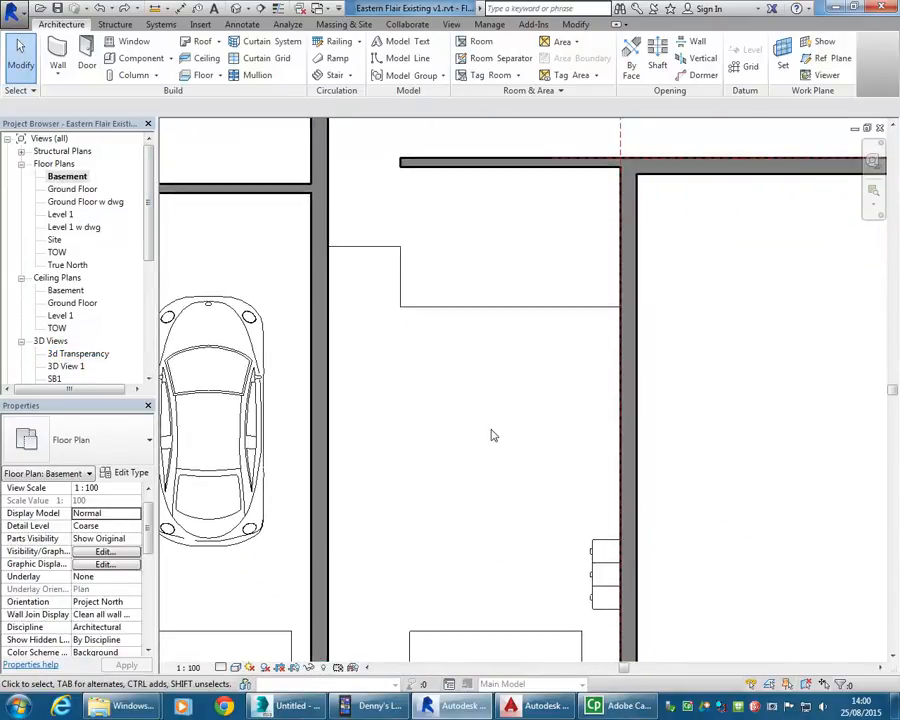
Open the Ground Floor plan and examine the existing staircase and the stepped floor edge beside the garage
{"action": "double_click", "coordinate": [63, 190]}
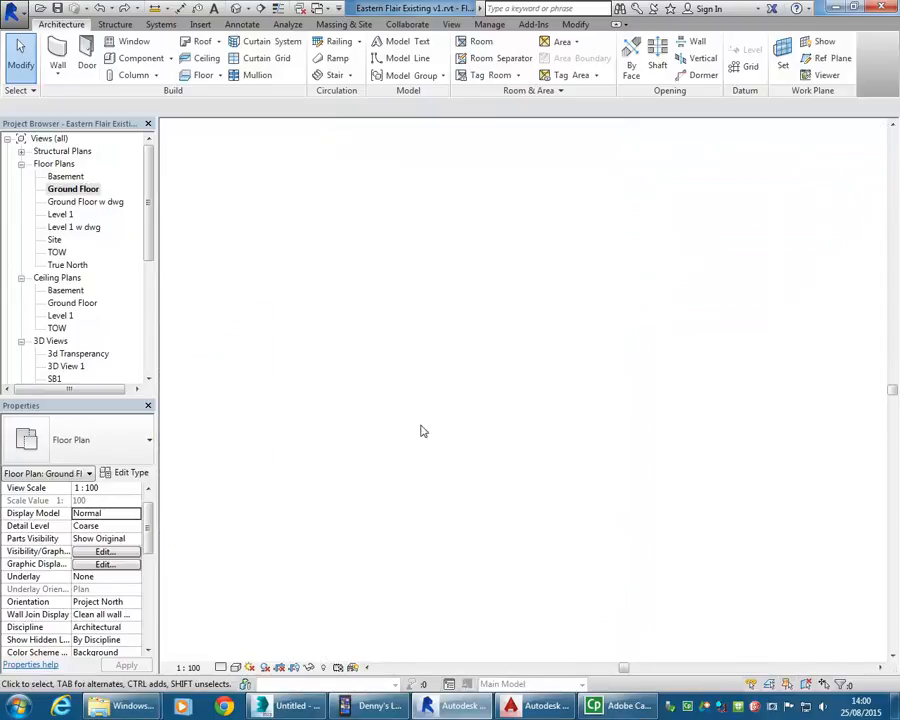
{"action": "middle_click_drag", "start_coordinate": [430, 440], "coordinate": [595, 360]}
{"action": "scroll", "coordinate": [445, 398], "scroll_direction": "down", "scroll_amount": 5}
{"action": "middle_click_drag", "start_coordinate": [378, 428], "coordinate": [682, 332]}
{"action": "middle_click_drag", "start_coordinate": [495, 436], "coordinate": [702, 392]}
{"action": "middle_click_drag", "start_coordinate": [523, 435], "coordinate": [523, 290]}
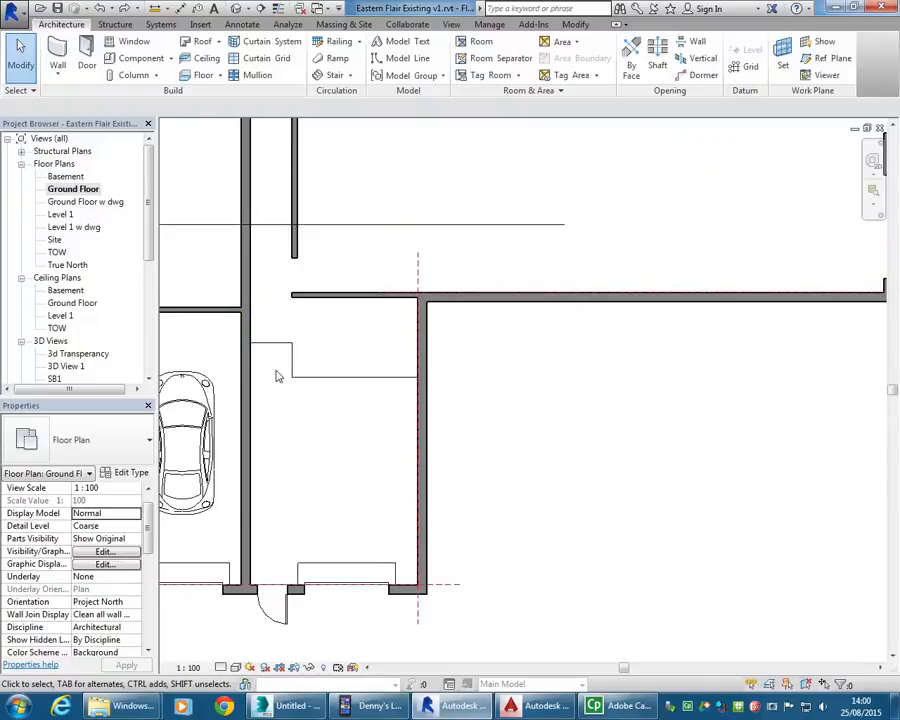
{"action": "scroll", "coordinate": [600, 211], "scroll_direction": "down", "scroll_amount": 1}
{"action": "middle_click_drag", "start_coordinate": [649, 211], "coordinate": [686, 262]}
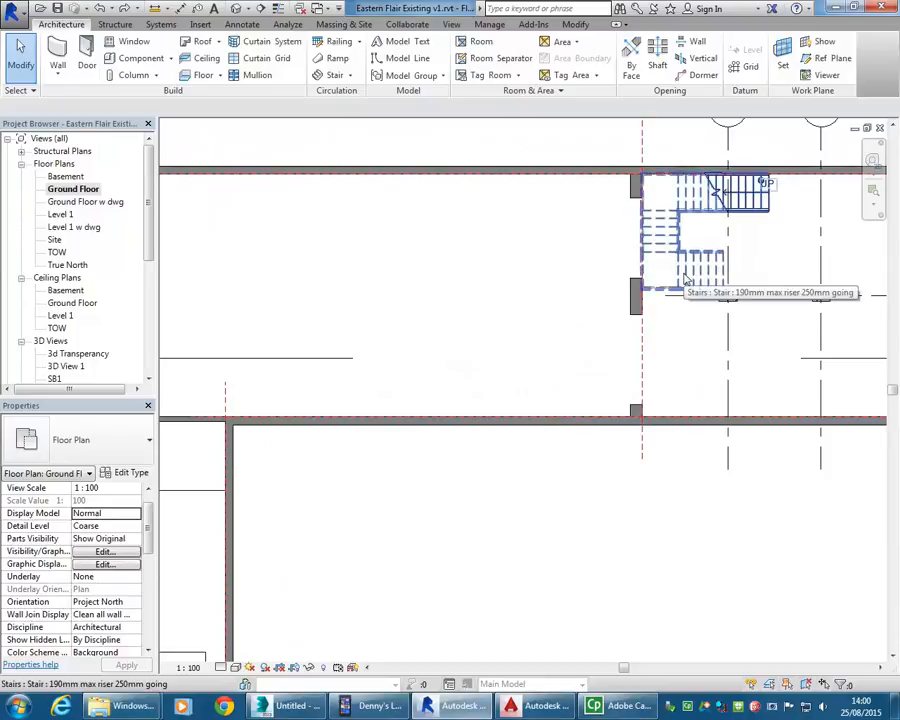
{"action": "middle_click_drag", "start_coordinate": [686, 280], "coordinate": [603, 231]}
{"action": "scroll", "coordinate": [408, 339], "scroll_direction": "up", "scroll_amount": 5}
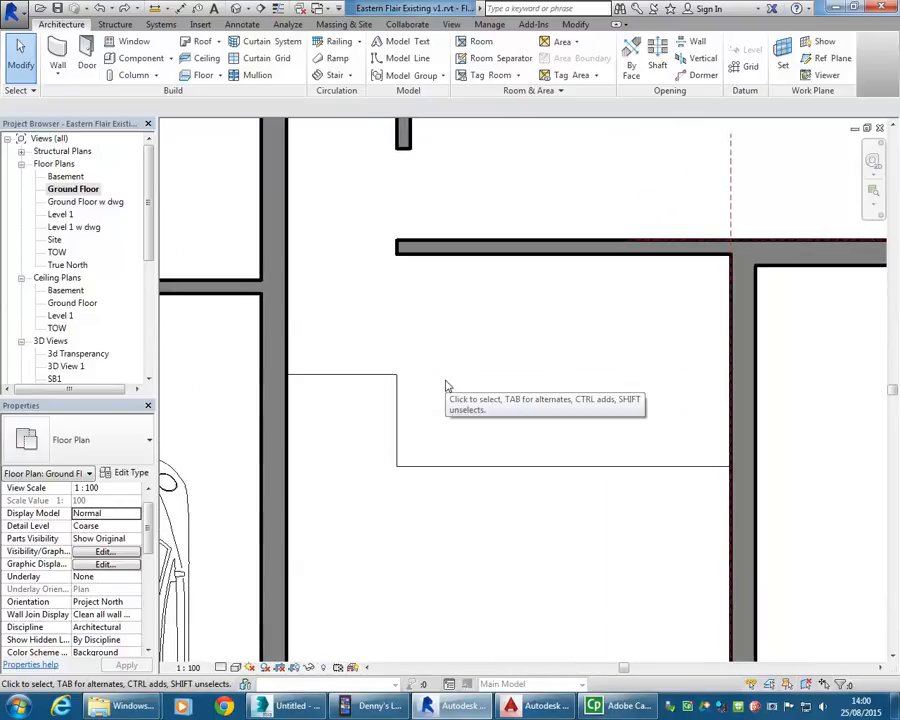
{"action": "middle_click_drag", "start_coordinate": [447, 386], "coordinate": [494, 382]}
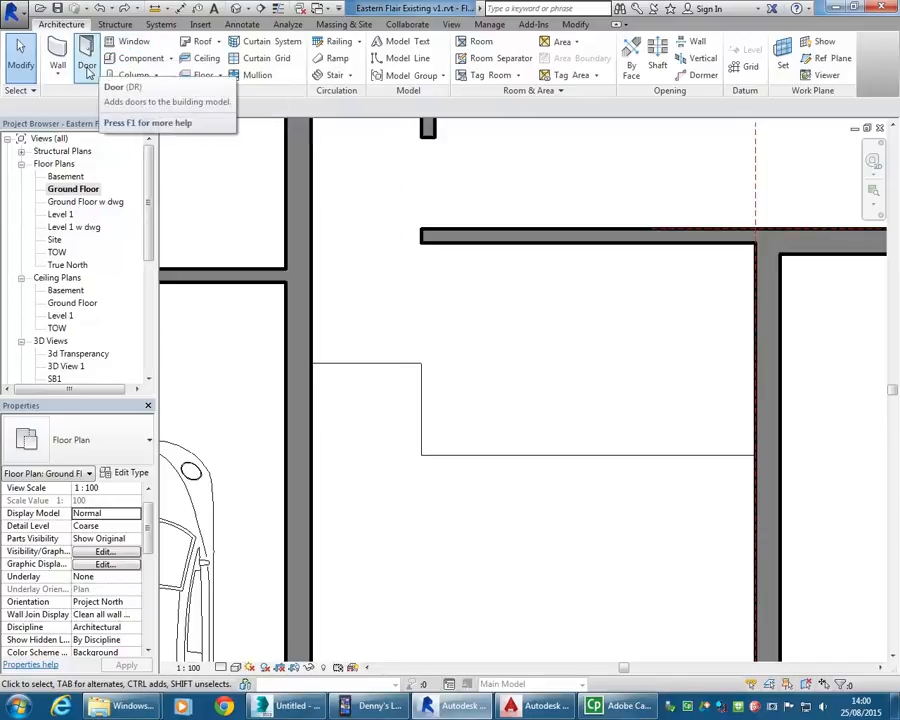
{"action": "left_click", "coordinate": [88, 62]}
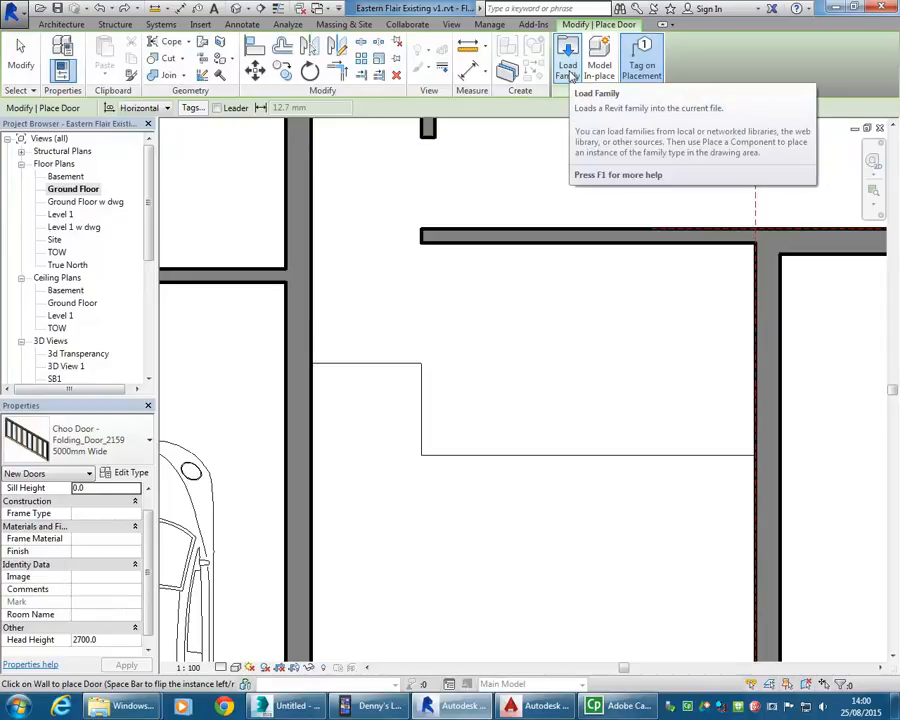
{"action": "right_click", "coordinate": [531, 133]}
{"action": "left_click", "coordinate": [556, 141]}
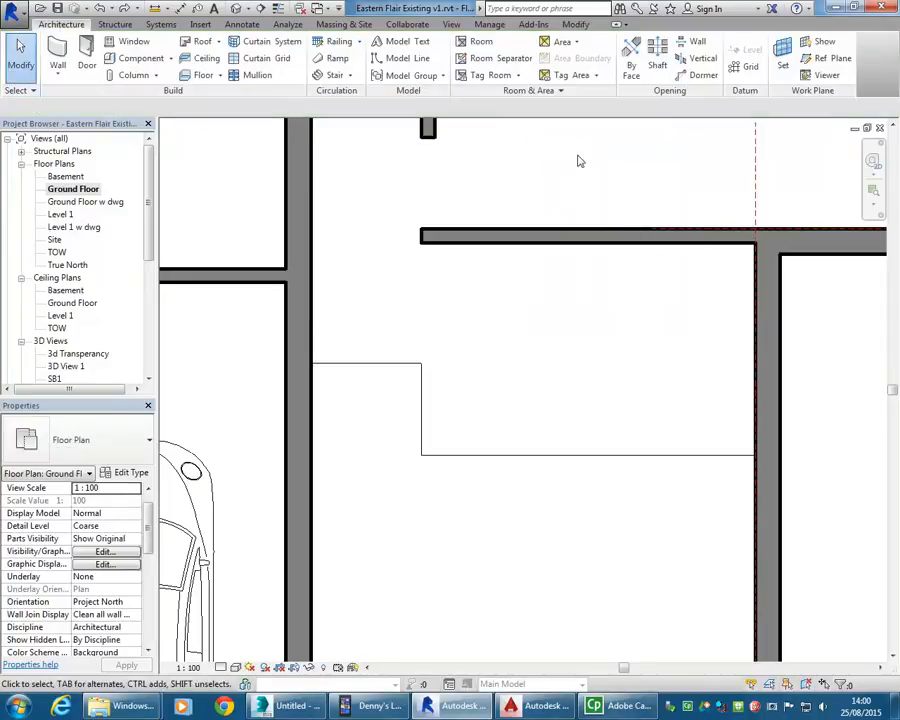
Start a Stair by Sketch from the Basement floor plan and look through the available stair types
{"action": "double_click", "coordinate": [68, 177]}
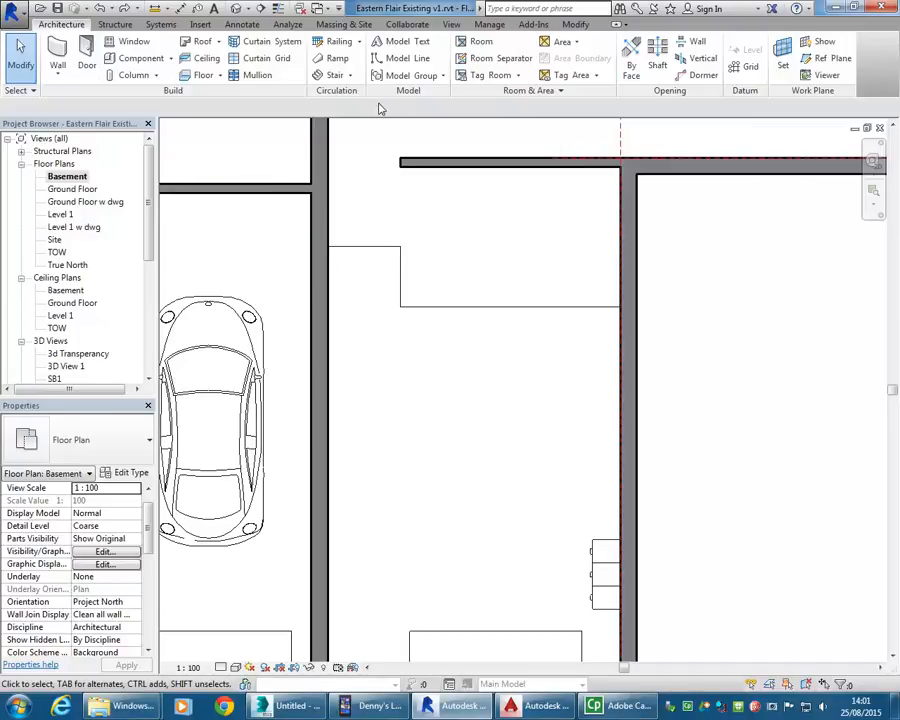
{"action": "left_click", "coordinate": [350, 77]}
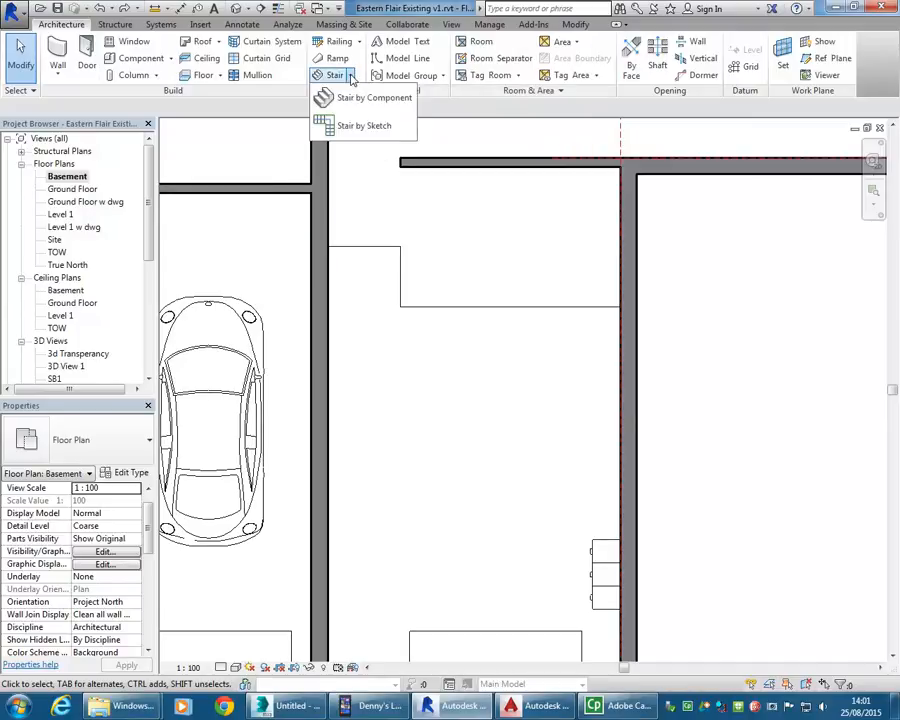
{"action": "left_click", "coordinate": [365, 126]}
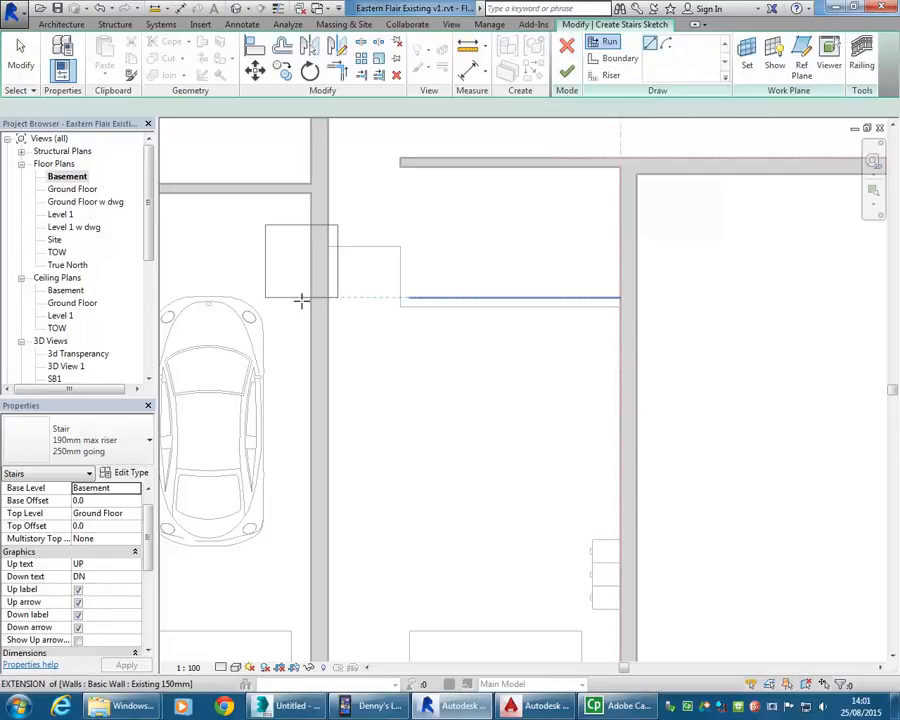
{"action": "left_click", "coordinate": [101, 451]}
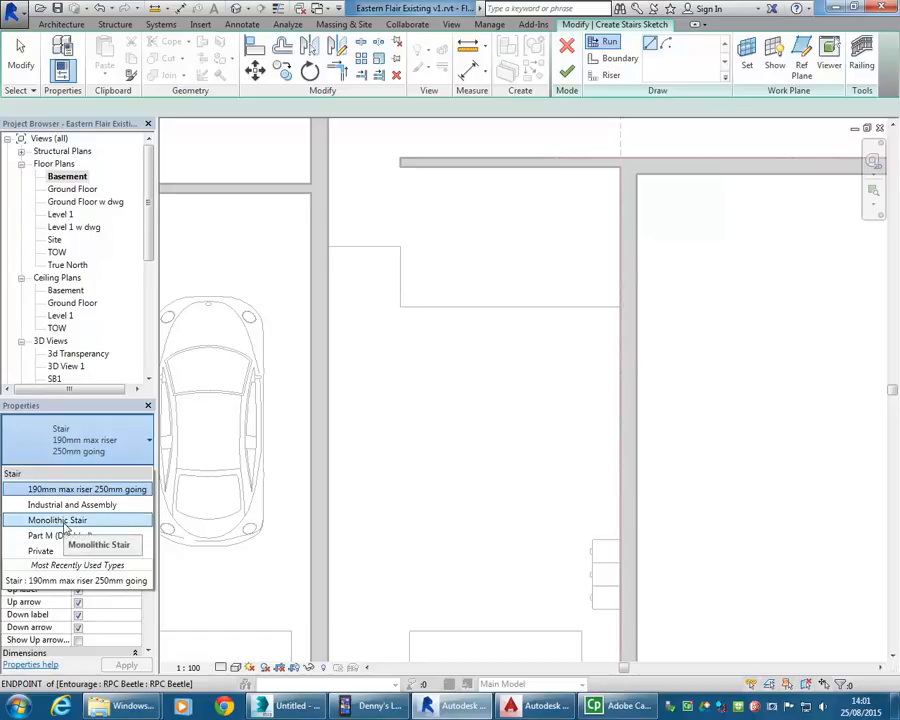
{"action": "left_click", "coordinate": [105, 447]}
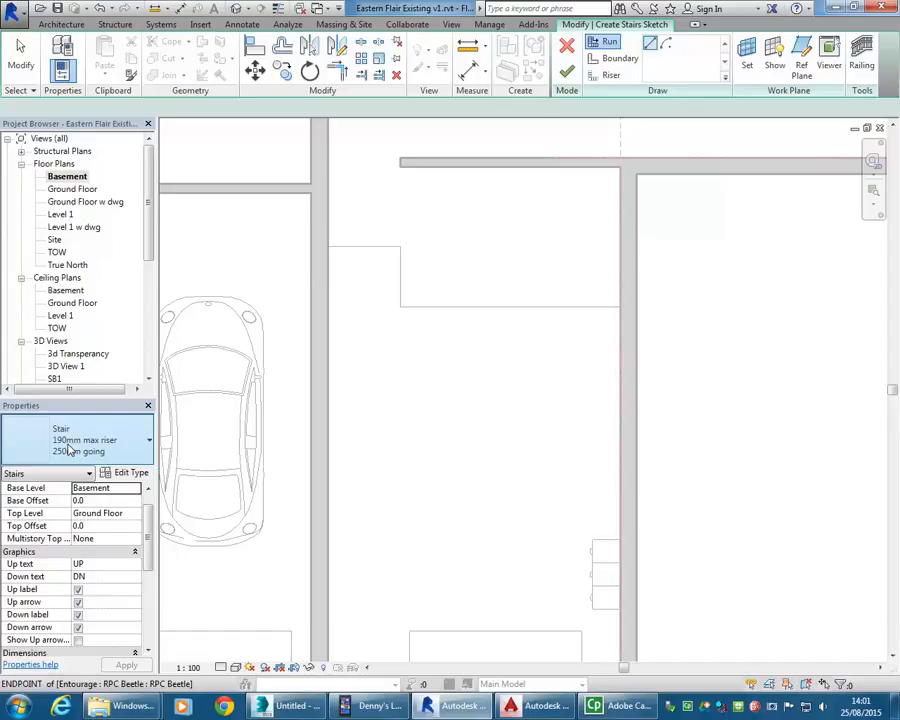
Inspect the construction and railings of the existing staircase up close in the 3d Transperancy view
{"action": "left_click_drag", "start_coordinate": [151, 225], "coordinate": [150, 273]}
{"action": "double_click", "coordinate": [54, 303]}
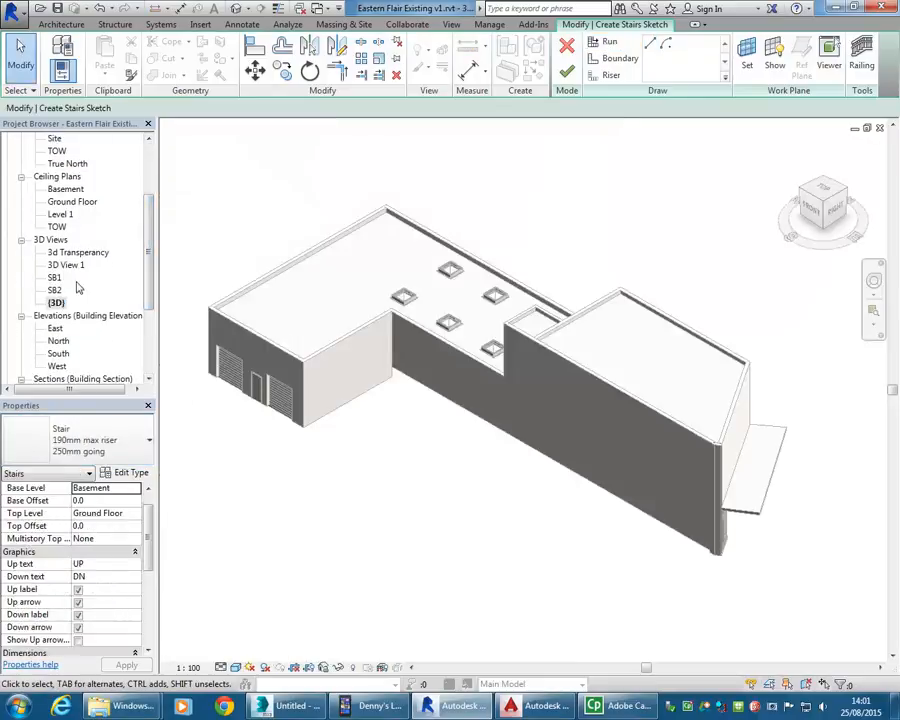
{"action": "double_click", "coordinate": [78, 252]}
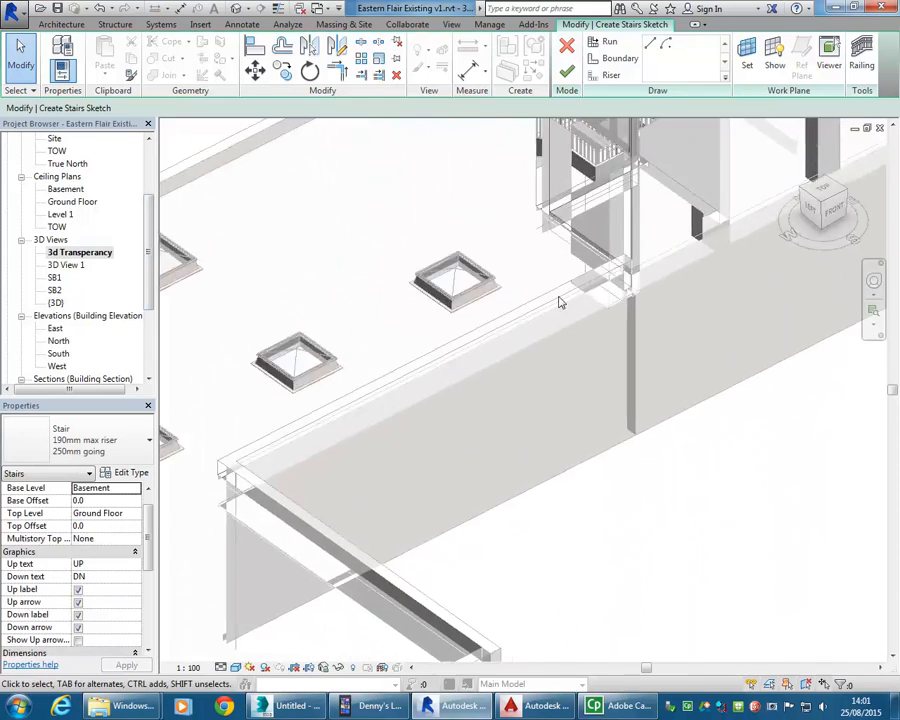
{"action": "scroll", "coordinate": [391, 508], "scroll_direction": "down", "scroll_amount": 4}
{"action": "scroll", "coordinate": [474, 375], "scroll_direction": "up", "scroll_amount": 3}
{"action": "scroll", "coordinate": [408, 392], "scroll_direction": "up", "scroll_amount": 5}
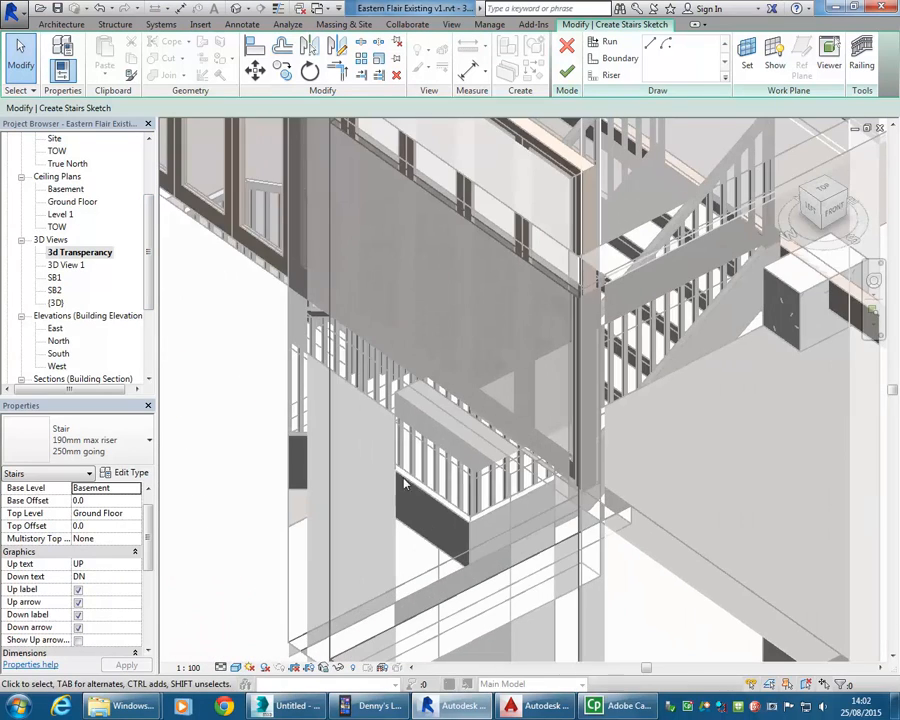
{"action": "middle_click_drag", "start_coordinate": [454, 508], "coordinate": [426, 544], "text": "shift"}
{"action": "middle_click_drag", "start_coordinate": [575, 523], "coordinate": [395, 360], "text": "shift"}
{"action": "scroll", "coordinate": [297, 483], "scroll_direction": "up", "scroll_amount": 6}
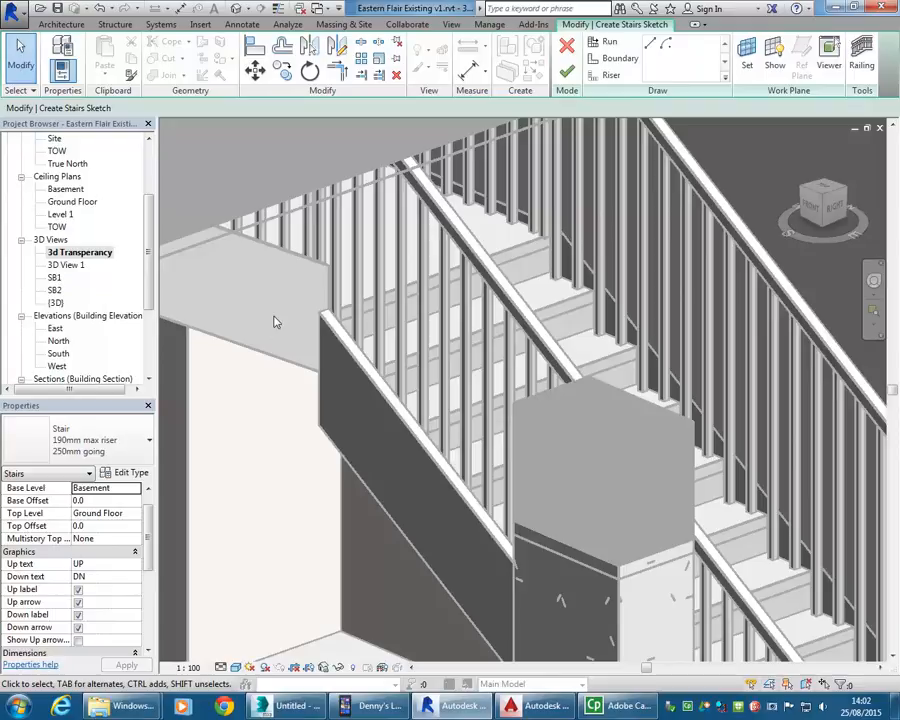
{"action": "middle_click_drag", "start_coordinate": [298, 354], "coordinate": [320, 387]}
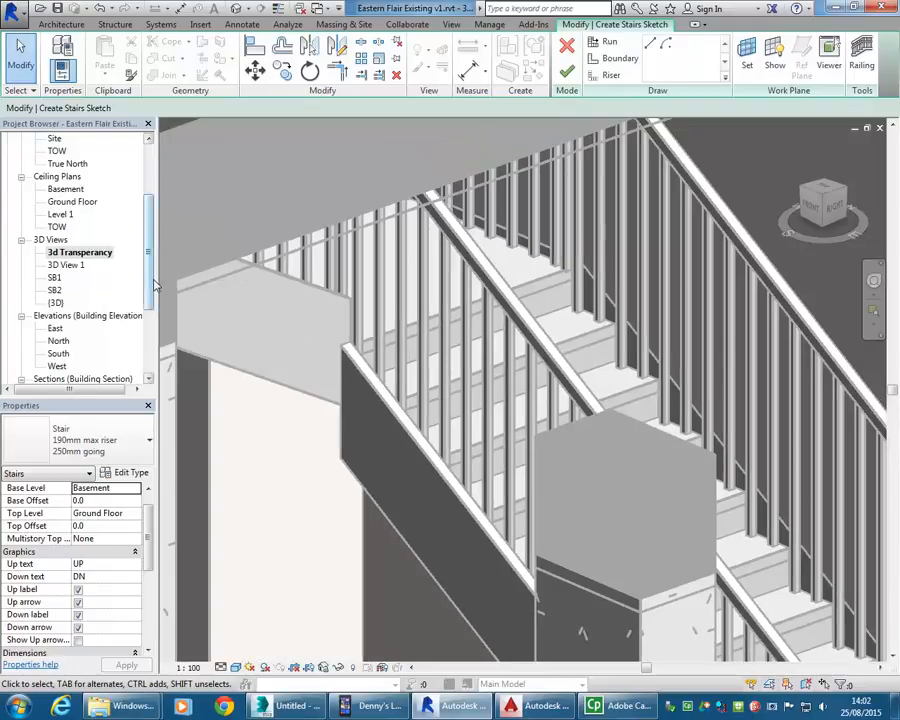
Open the Ground Floor w dwg plan at the drawn steps between the wall and the floor edge
{"action": "left_click", "coordinate": [80, 252]}
{"action": "scroll", "coordinate": [80, 252], "scroll_direction": "up", "scroll_amount": 3}
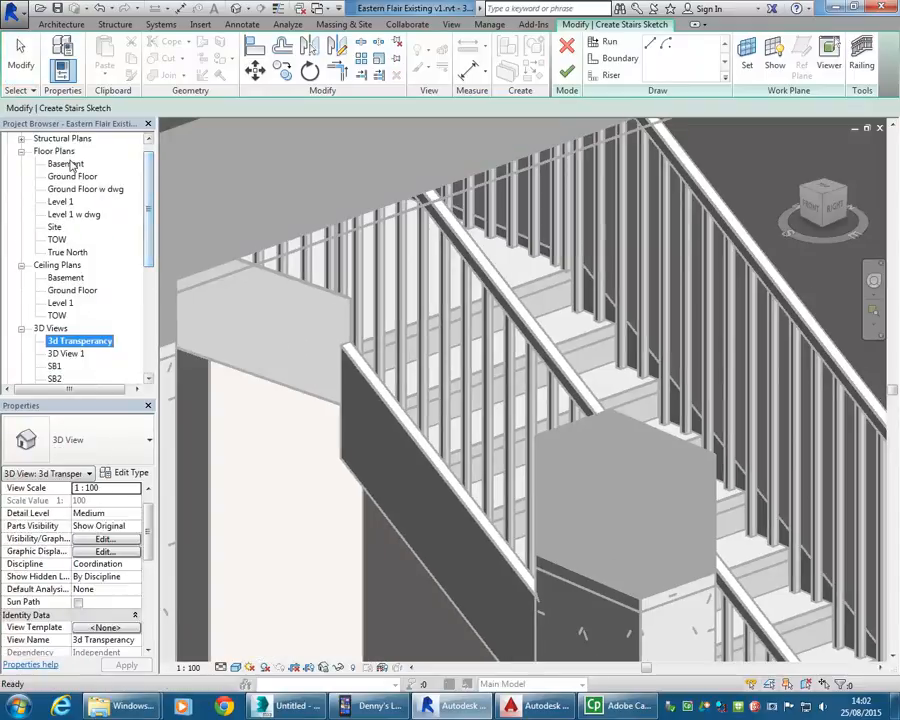
{"action": "double_click", "coordinate": [72, 177]}
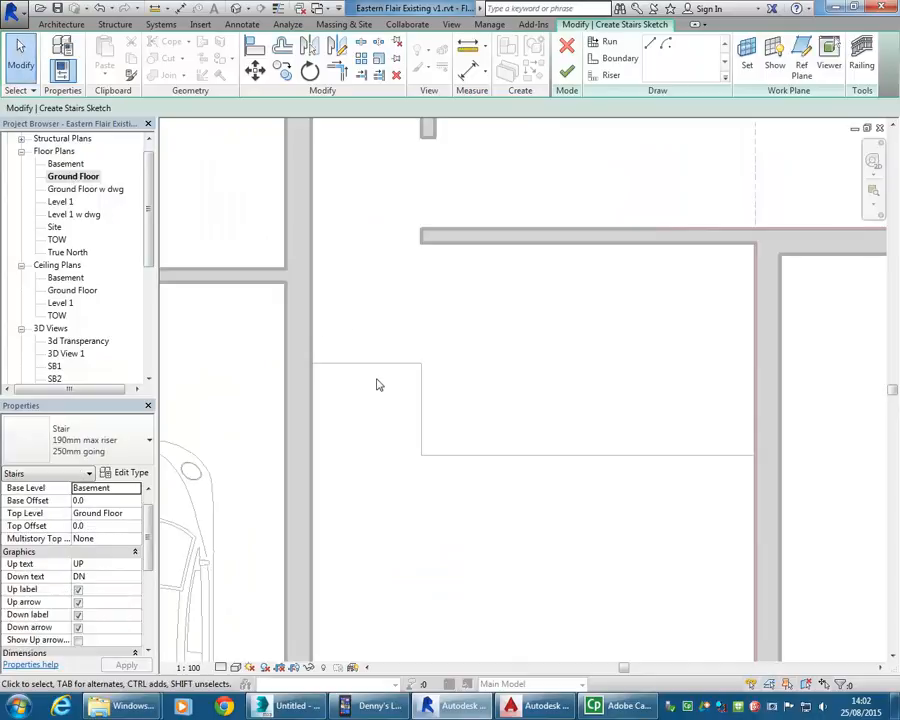
{"action": "scroll", "coordinate": [366, 401], "scroll_direction": "up", "scroll_amount": 2}
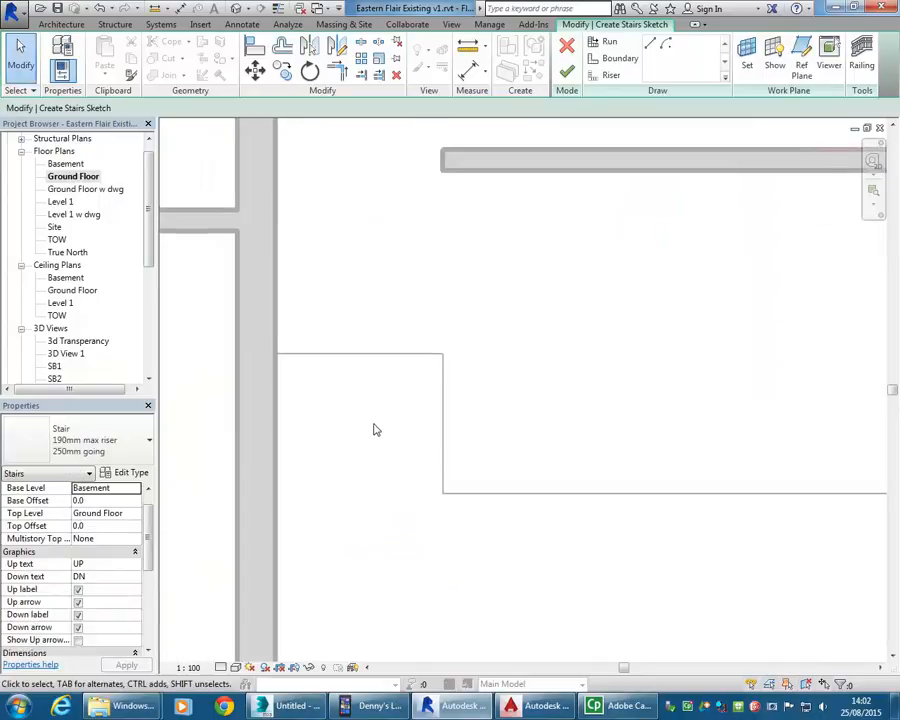
{"action": "double_click", "coordinate": [70, 190]}
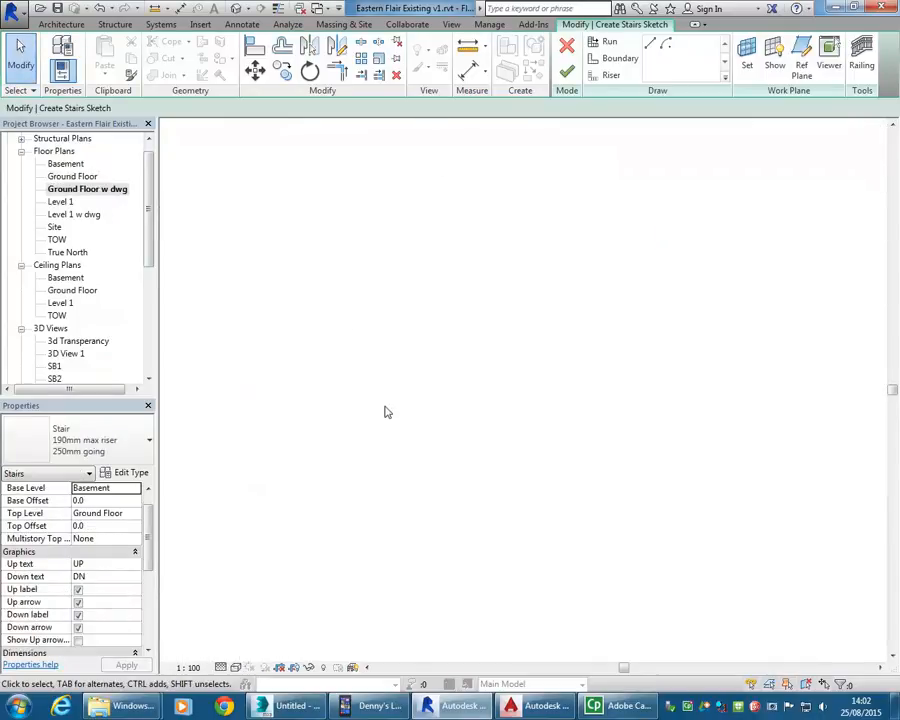
{"action": "middle_click_drag", "start_coordinate": [300, 372], "coordinate": [880, 255]}
{"action": "scroll", "coordinate": [425, 418], "scroll_direction": "up", "scroll_amount": 5}
{"action": "middle_click_drag", "start_coordinate": [444, 506], "coordinate": [361, 405]}
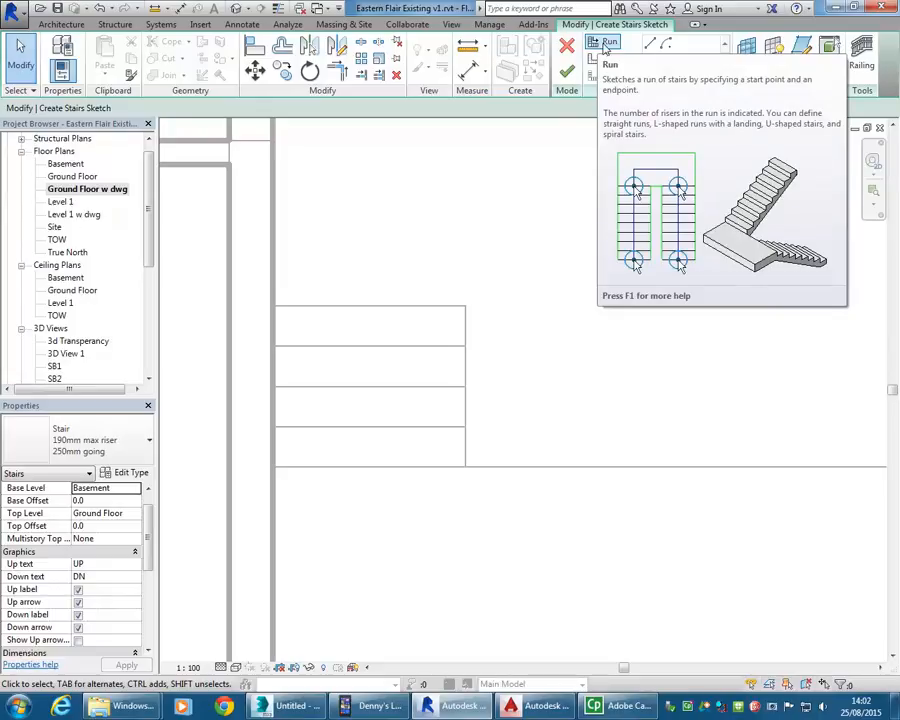
Activate the Run tool with the Monolithic Stair type and review its type properties, accepting them as they are
{"action": "left_click", "coordinate": [607, 45]}
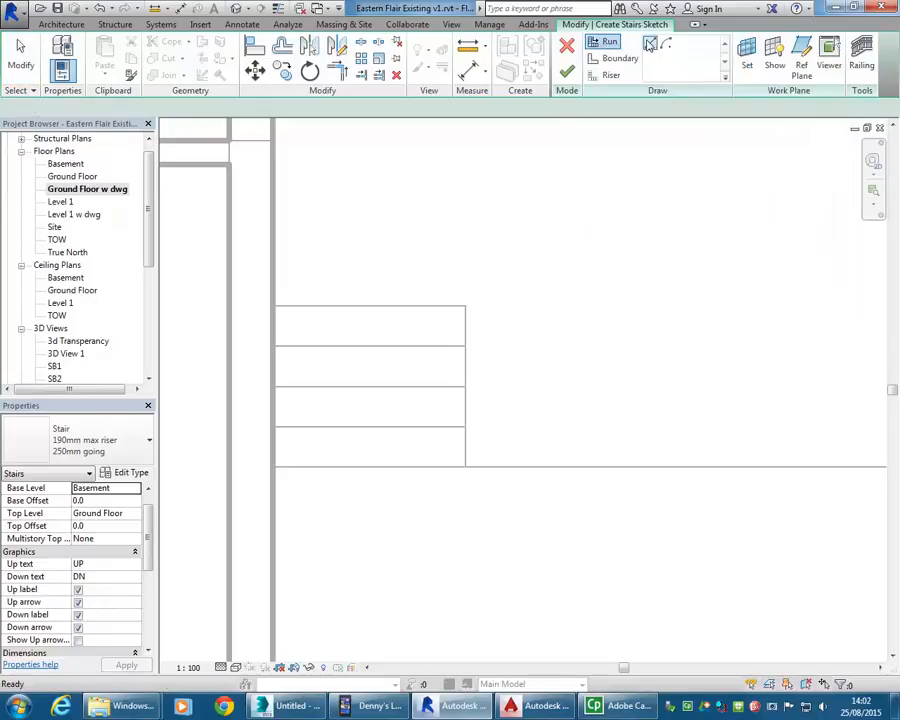
{"action": "left_click", "coordinate": [90, 432]}
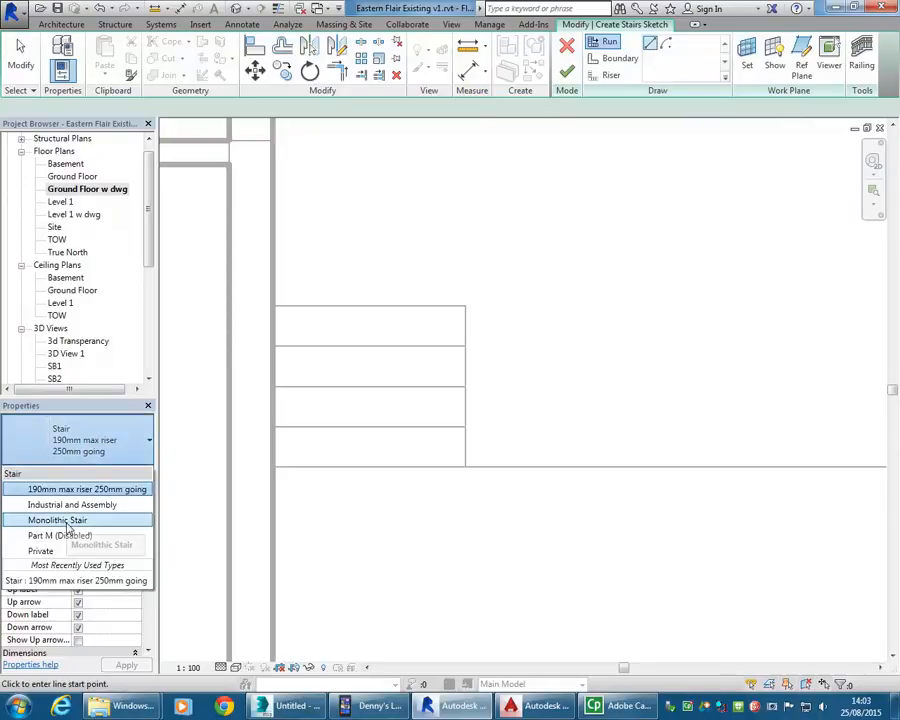
{"action": "left_click", "coordinate": [60, 520]}
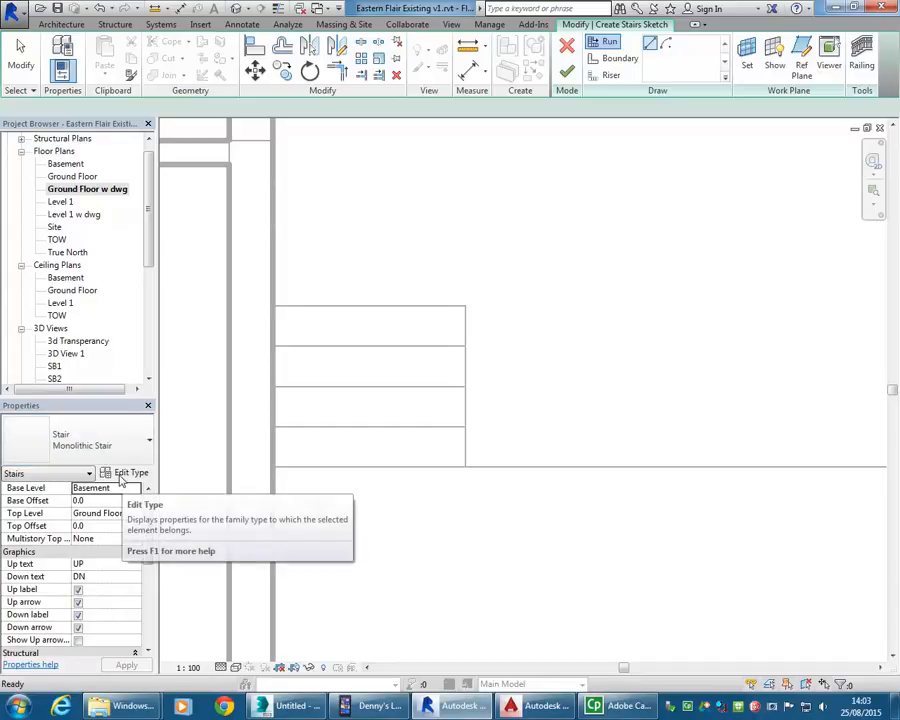
{"action": "left_click", "coordinate": [121, 479]}
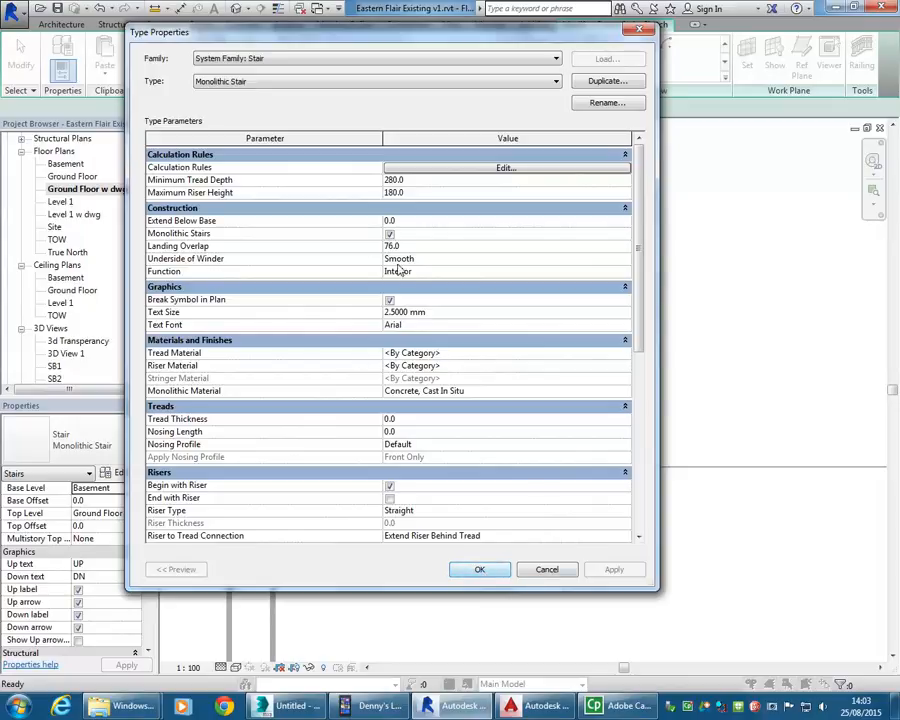
{"action": "left_click", "coordinate": [476, 571]}
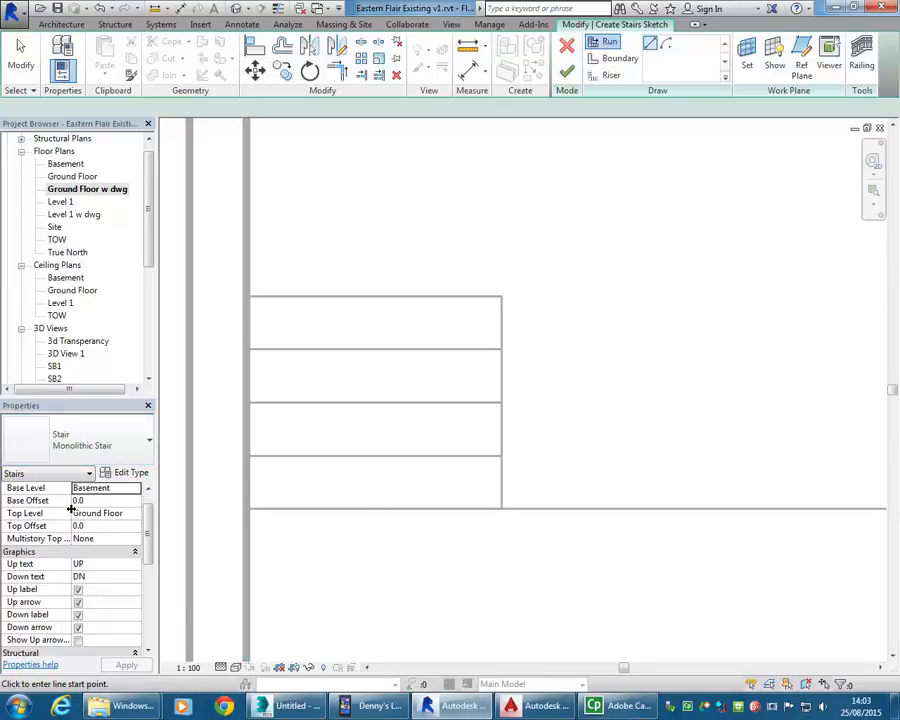
Check the stair's Base Level and Top Level options, keeping Basement as the base and Ground Floor as the top
{"action": "left_click", "coordinate": [136, 489]}
{"action": "left_click", "coordinate": [136, 489]}
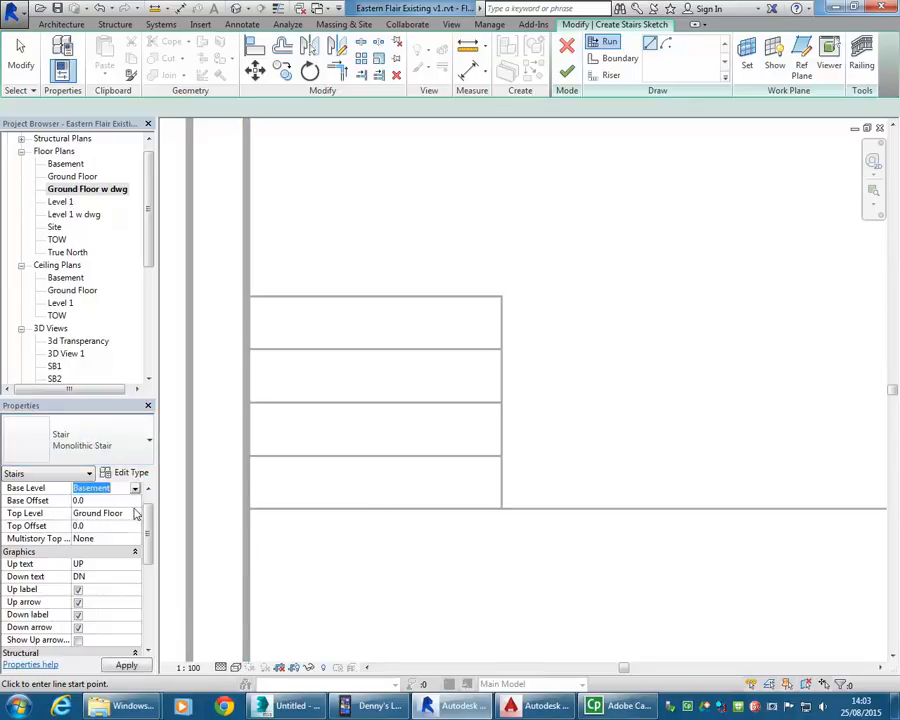
{"action": "left_click", "coordinate": [136, 514]}
{"action": "left_click", "coordinate": [100, 542]}
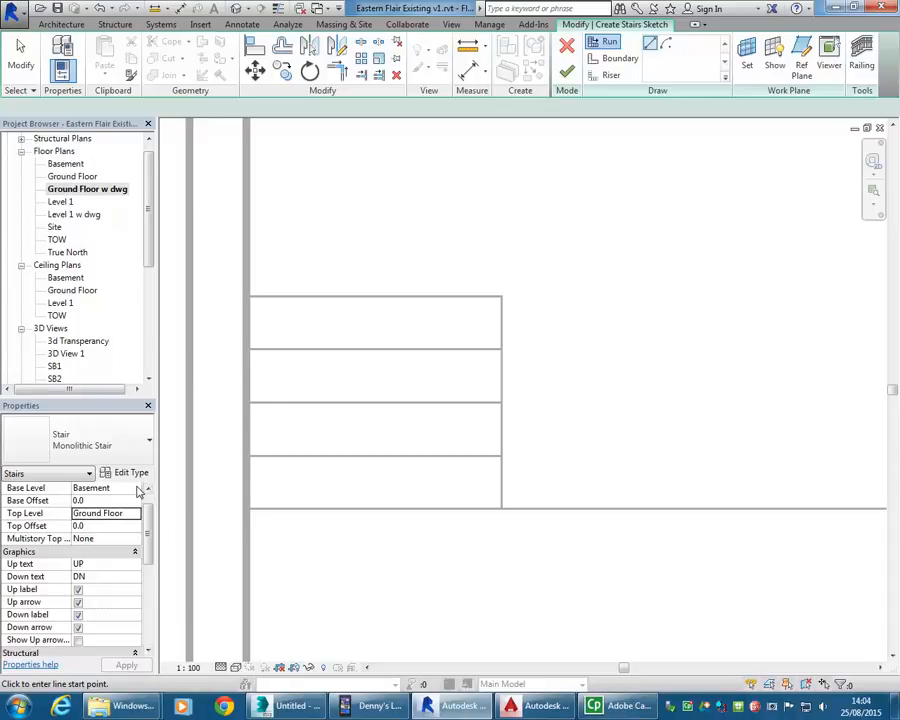
{"action": "middle_click_drag", "start_coordinate": [363, 430], "coordinate": [390, 440]}
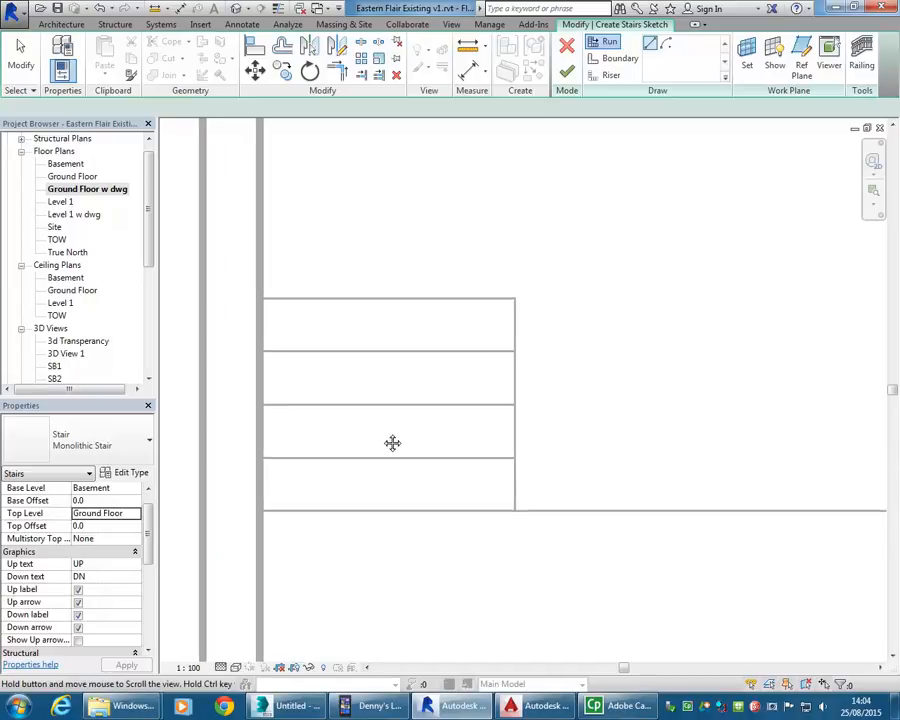
{"action": "left_click", "coordinate": [136, 489]}
{"action": "left_click", "coordinate": [92, 502]}
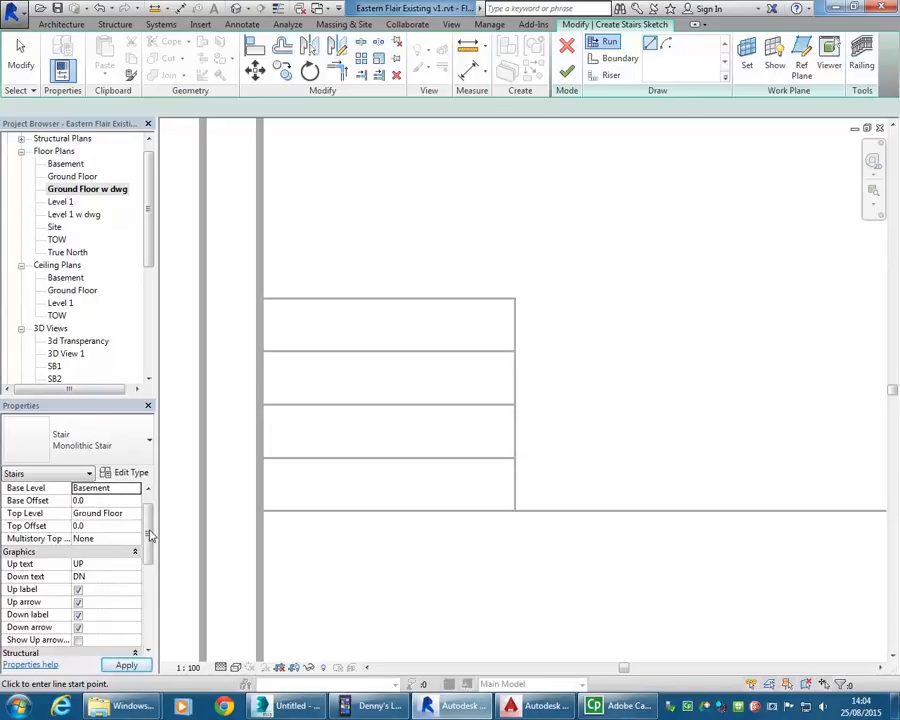
{"action": "mouse_move", "coordinate": [149, 524]}
{"action": "left_mouse_down"}
{"action": "mouse_move", "coordinate": [151, 549]}
{"action": "mouse_move", "coordinate": [148, 525]}
{"action": "left_mouse_up"}
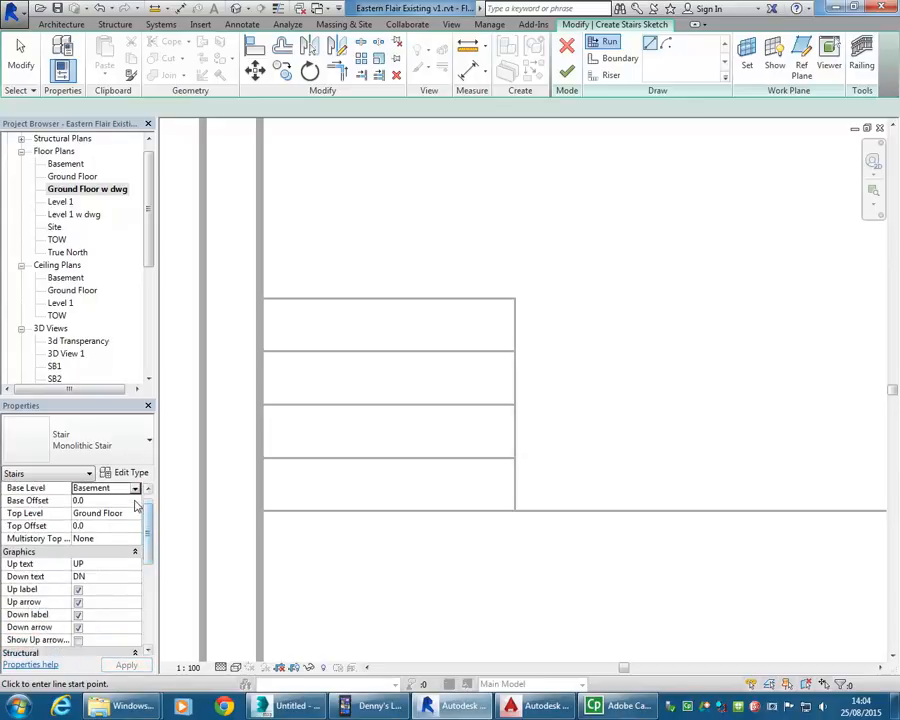
{"action": "left_click", "coordinate": [136, 489]}
{"action": "left_click", "coordinate": [136, 489]}
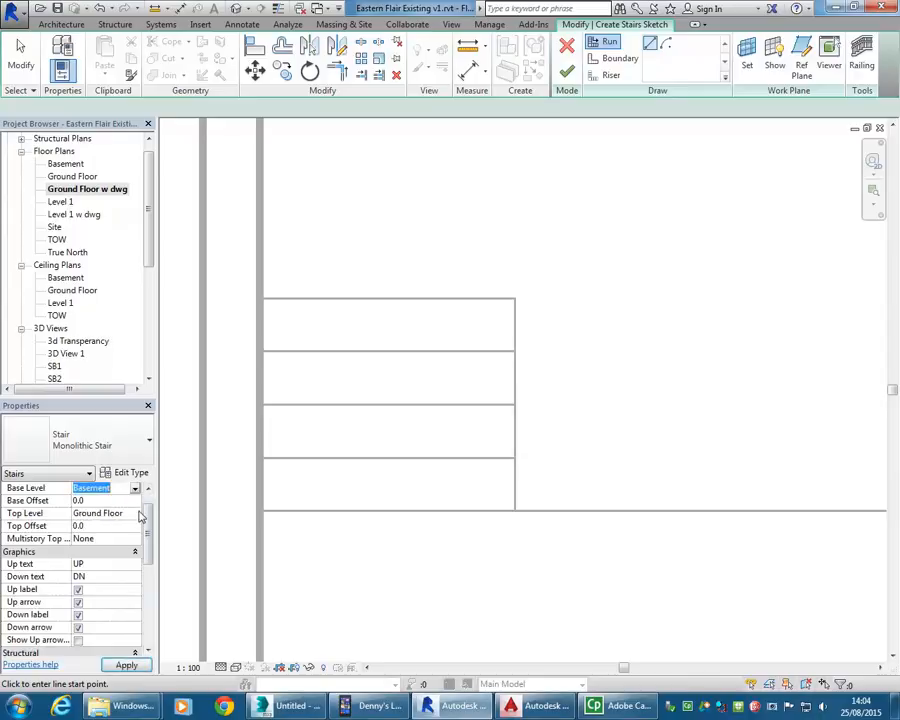
{"action": "left_click", "coordinate": [136, 513]}
{"action": "left_click", "coordinate": [141, 517]}
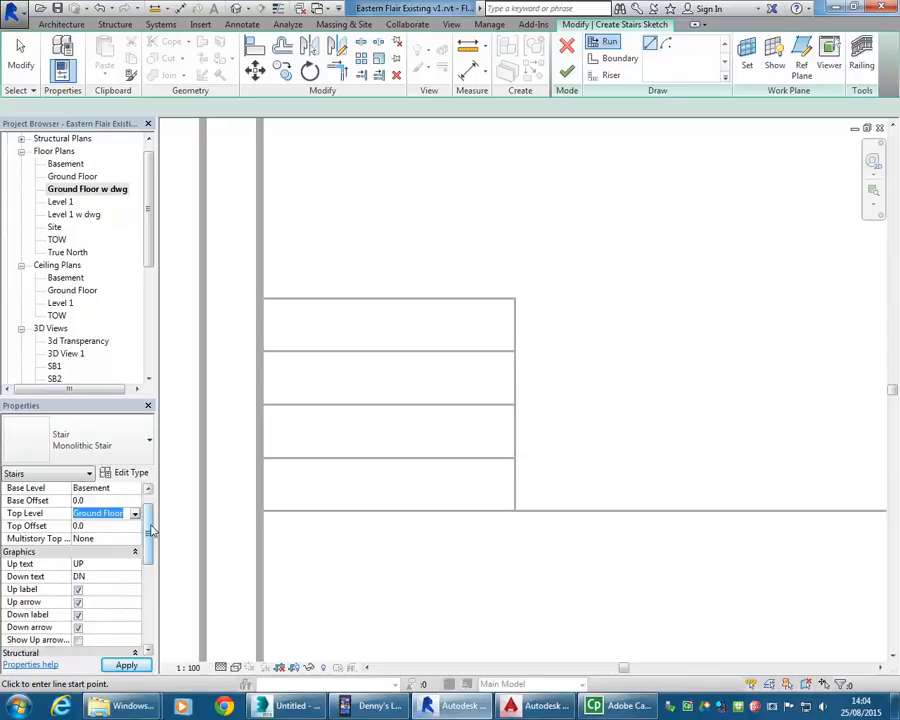
Review the stair's dimension properties and set the desired number of risers to 6
{"action": "left_click_drag", "start_coordinate": [146, 528], "coordinate": [148, 575]}
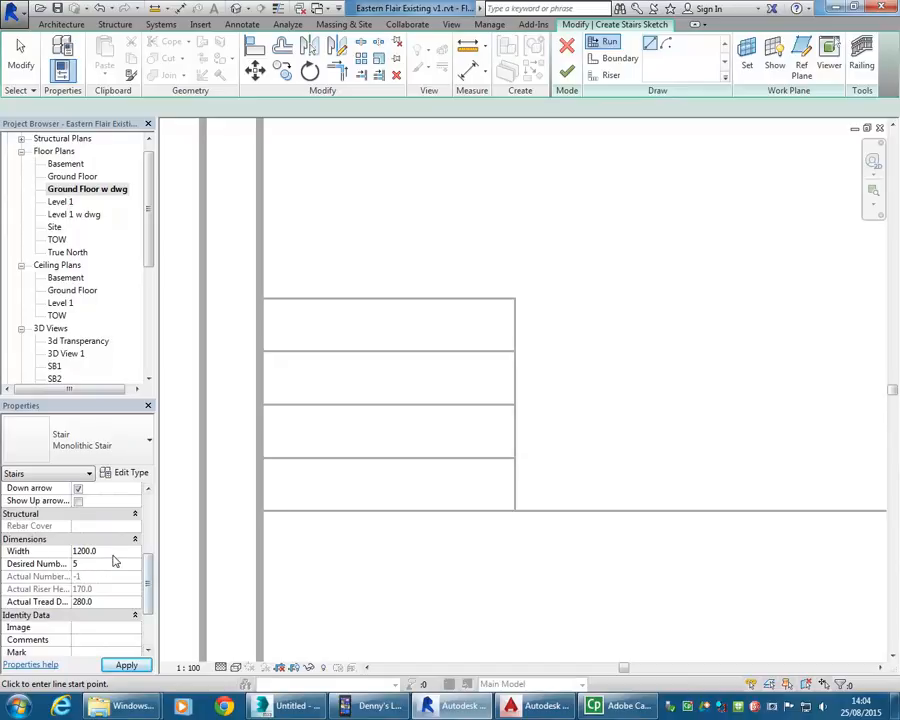
{"action": "scroll", "coordinate": [112, 560], "scroll_direction": "up", "scroll_amount": 5}
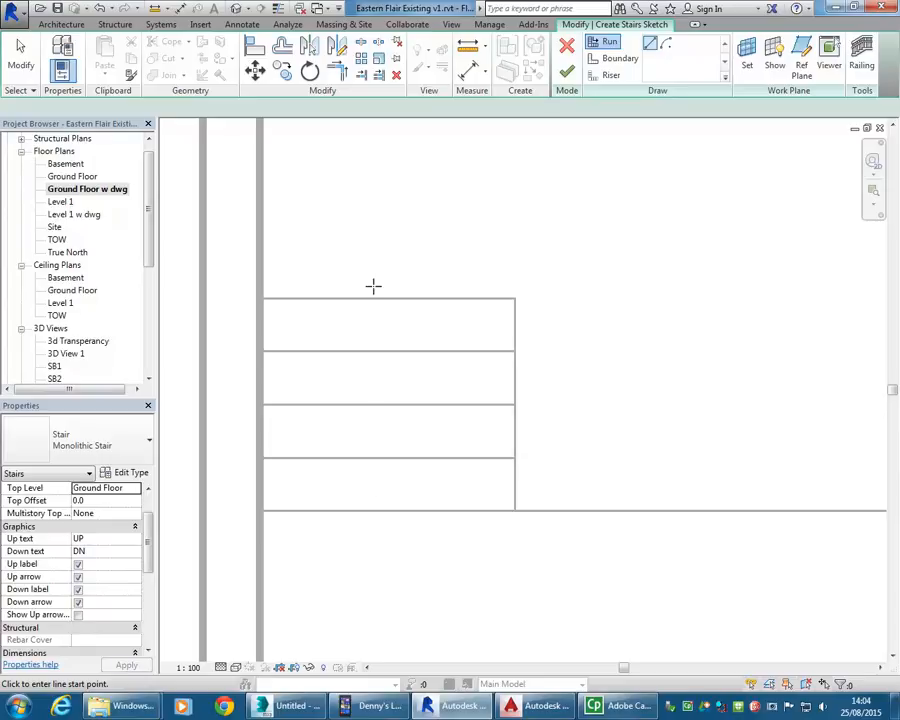
{"action": "left_click_drag", "start_coordinate": [148, 528], "coordinate": [148, 575]}
{"action": "left_click", "coordinate": [104, 563]}
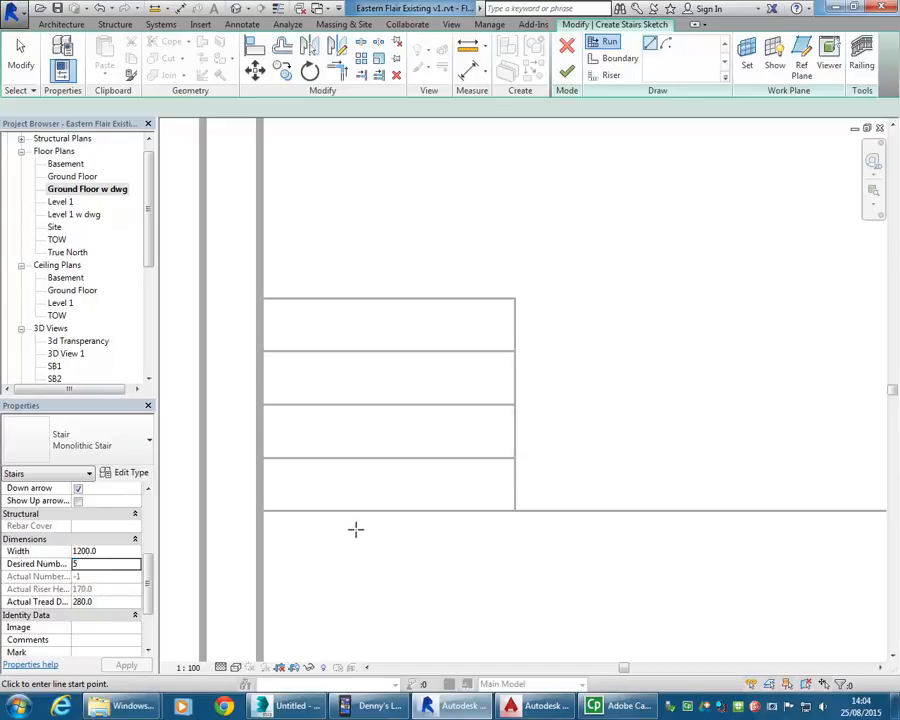
{"action": "middle_click_drag", "start_coordinate": [380, 494], "coordinate": [448, 514]}
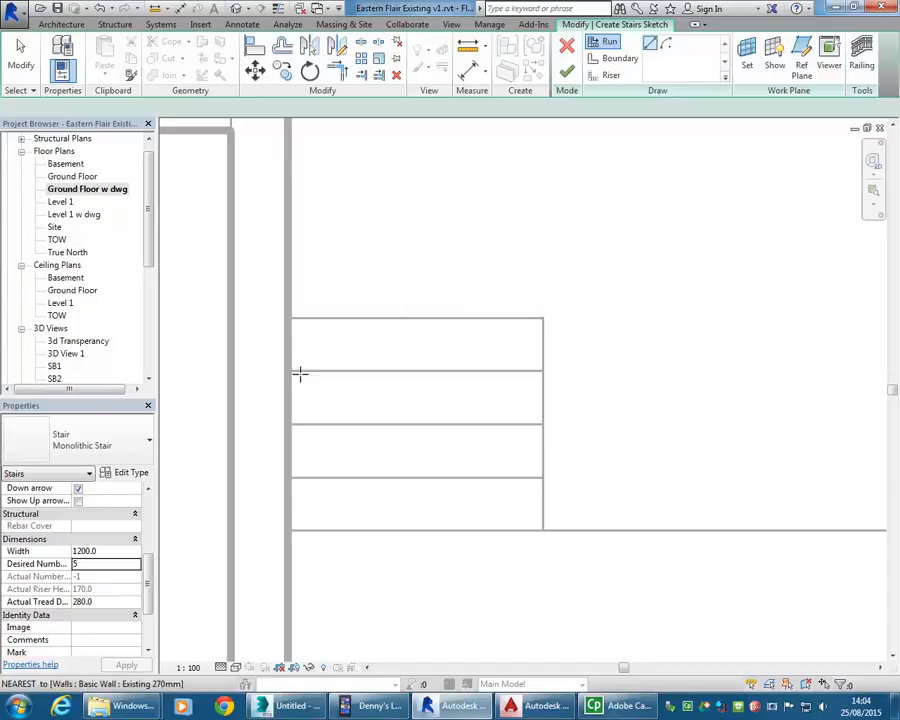
{"action": "left_click", "coordinate": [131, 564]}
{"action": "type", "text": "6"}
{"action": "left_click", "coordinate": [97, 564]}
Measure the width of the drawn steps from the wall to their outer edge for comparison with the stair's Width property
{"action": "left_click", "coordinate": [110, 551]}
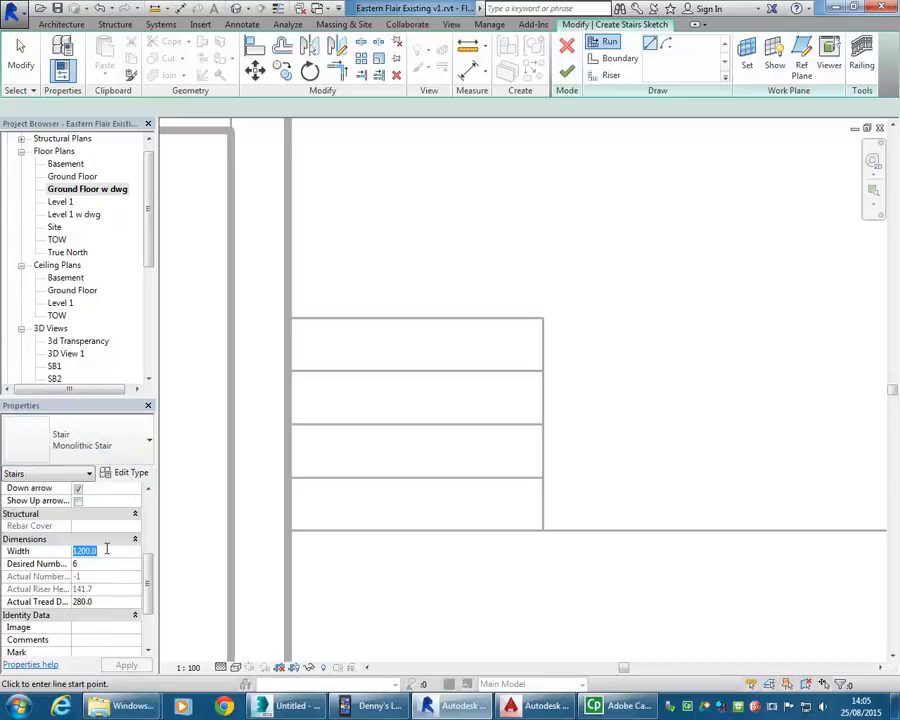
{"action": "left_click", "coordinate": [470, 46]}
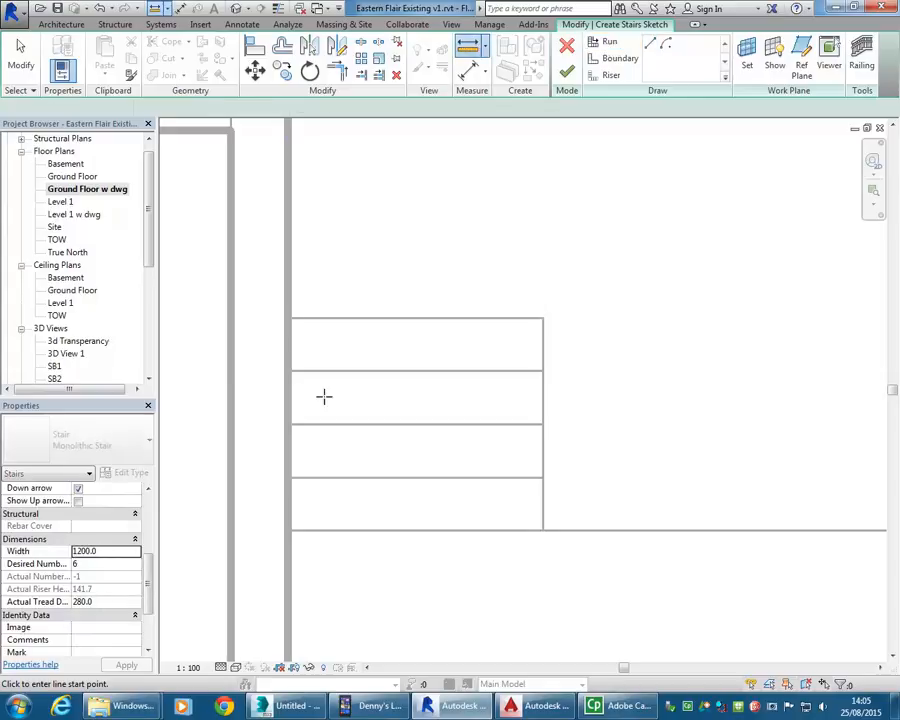
{"action": "left_click", "coordinate": [288, 371]}
{"action": "left_click", "coordinate": [542, 371]}
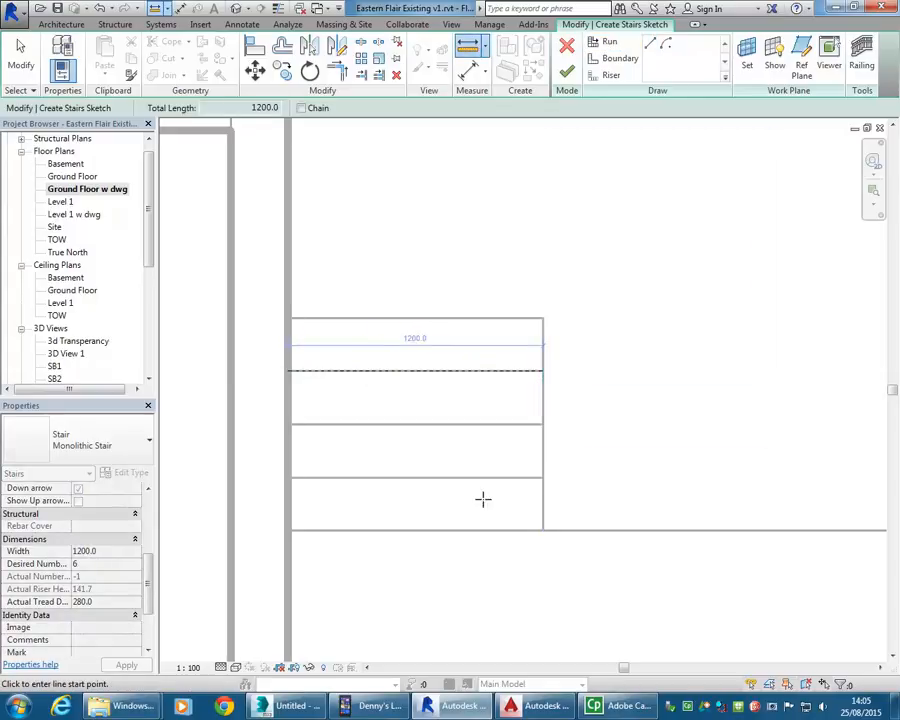
{"action": "right_click", "coordinate": [478, 298]}
{"action": "left_click", "coordinate": [510, 305]}
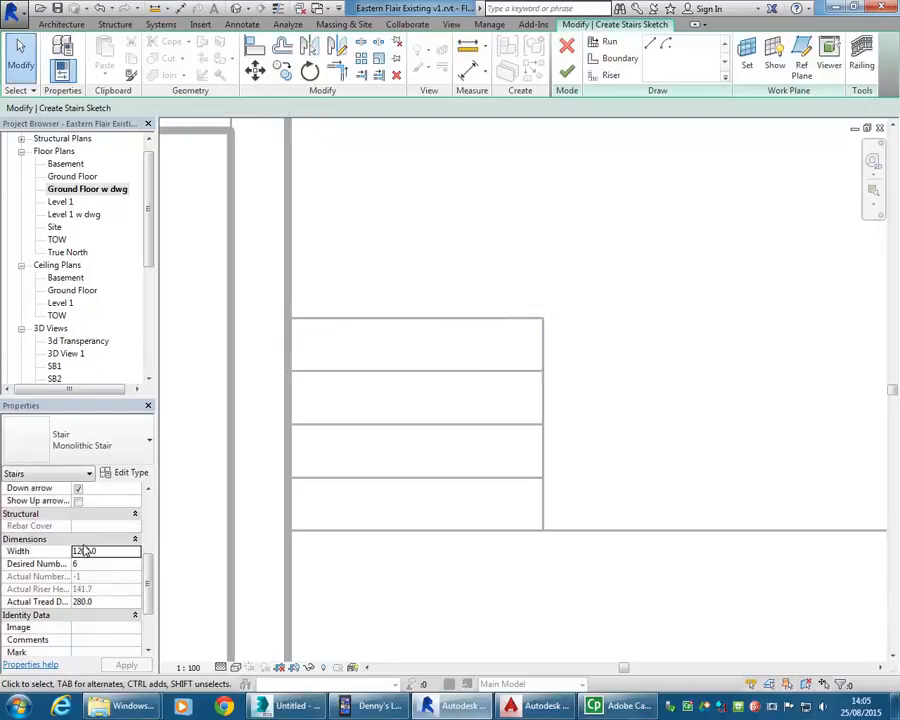
Check the stair's dimension values and measure the depth of the lowest drawn tread along its outer edge
{"action": "left_click", "coordinate": [99, 564]}
{"action": "left_click", "coordinate": [102, 551]}
{"action": "left_click", "coordinate": [100, 566]}
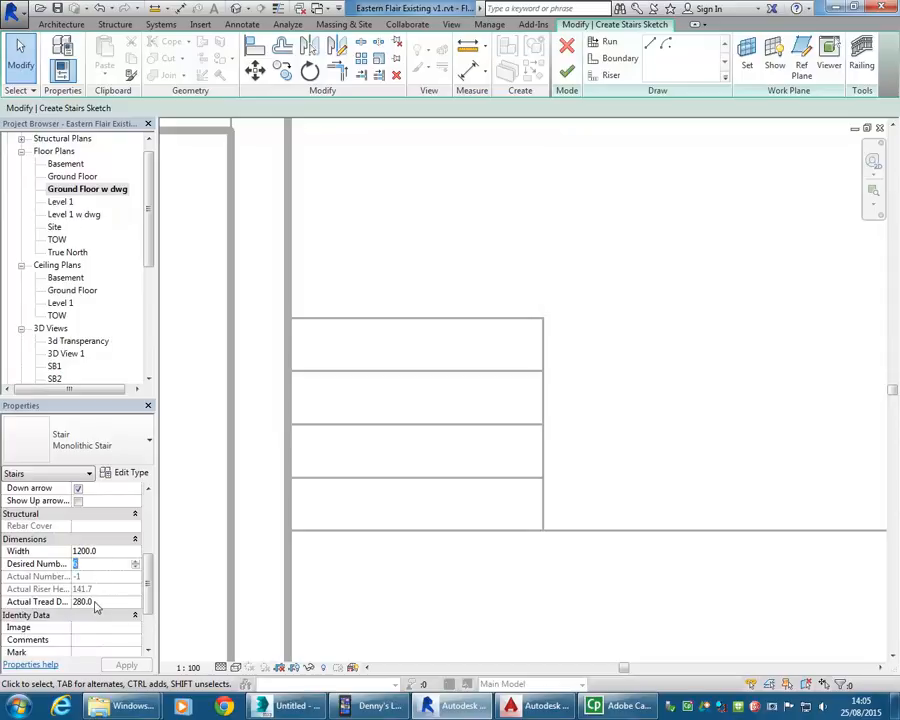
{"action": "left_click", "coordinate": [109, 602]}
{"action": "left_click", "coordinate": [468, 45]}
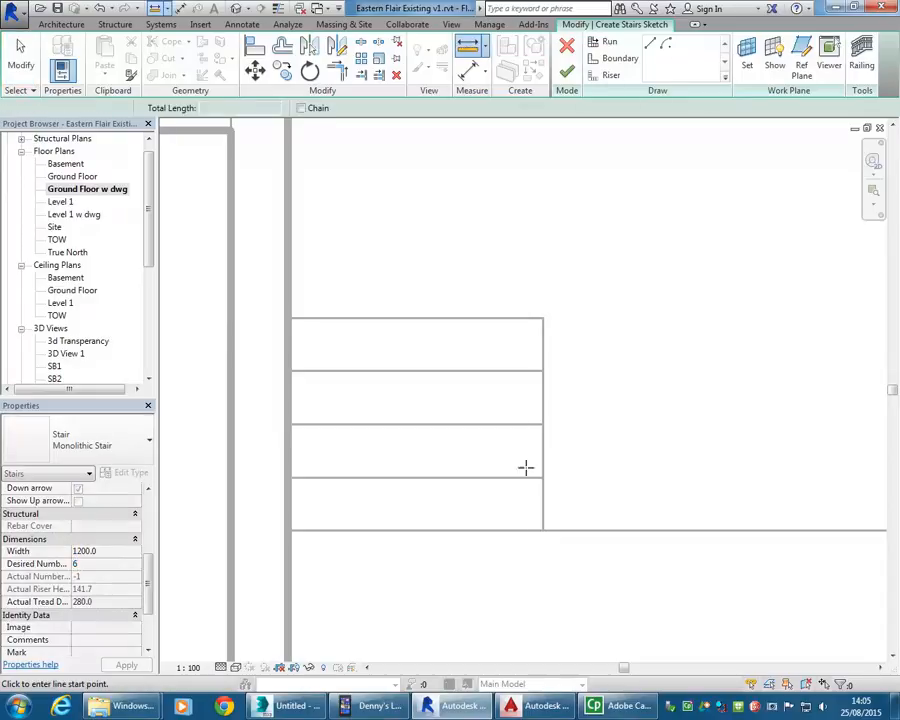
{"action": "left_click", "coordinate": [543, 530]}
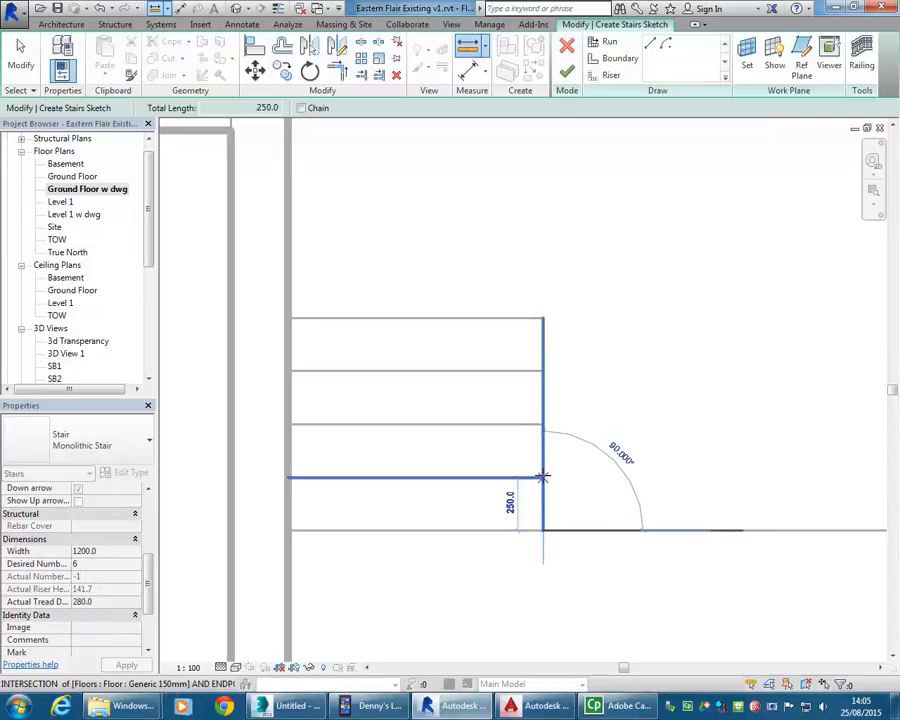
{"action": "left_click", "coordinate": [542, 477]}
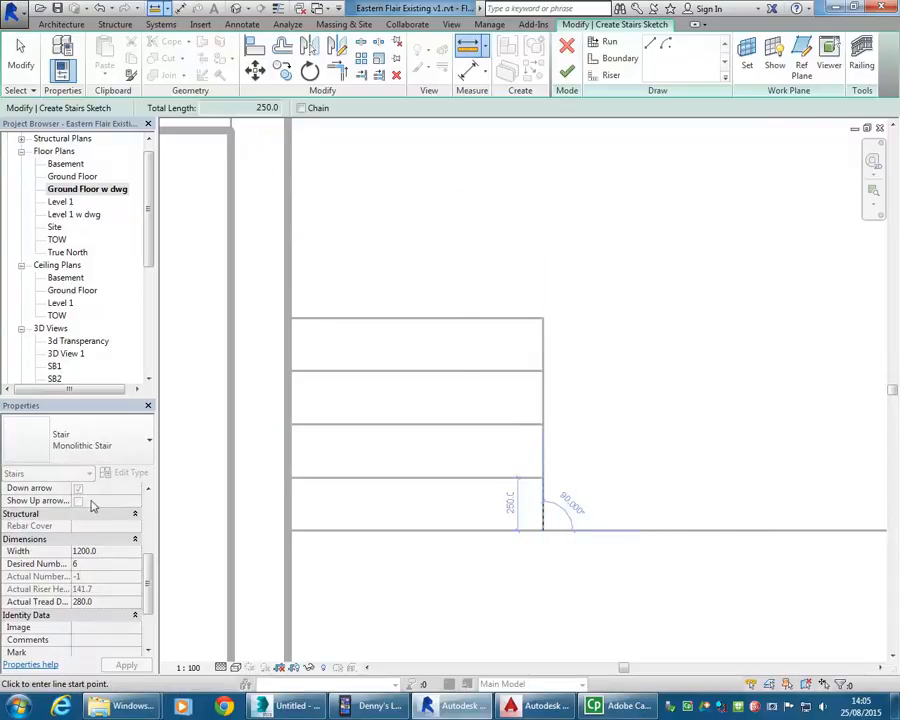
{"action": "right_click", "coordinate": [350, 264]}
{"action": "right_click", "coordinate": [416, 284]}
{"action": "left_click", "coordinate": [437, 293]}
Set the stair's actual tread depth to 250 mm and accept the minimum depth warning
{"action": "left_click", "coordinate": [117, 600]}
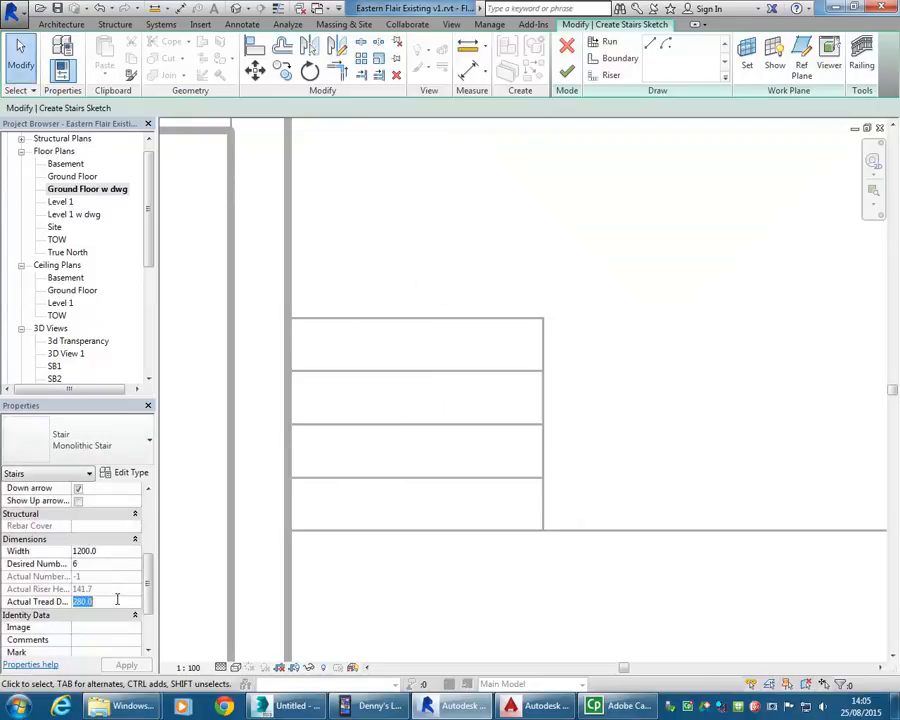
{"action": "type", "text": "250.0"}
{"action": "key", "text": "Return"}
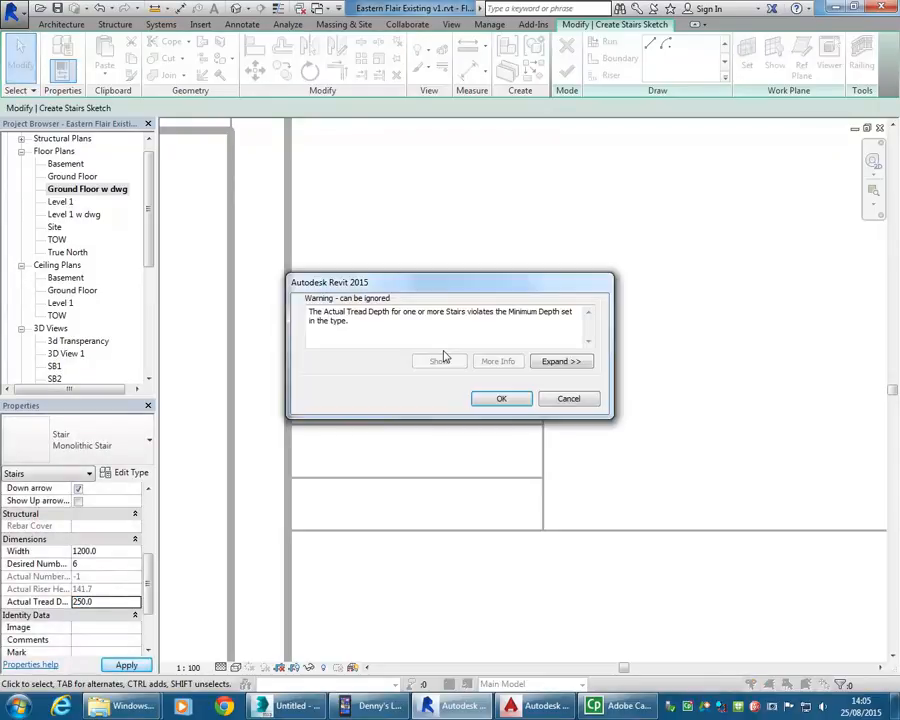
{"action": "left_click", "coordinate": [502, 398]}
{"action": "double_click", "coordinate": [101, 601]}
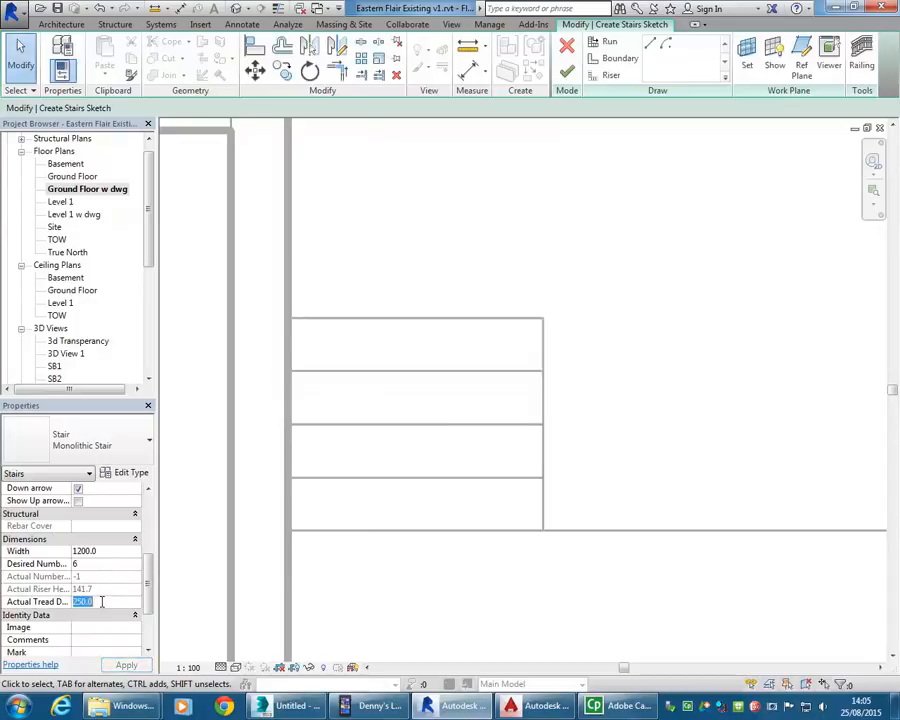
{"action": "left_click", "coordinate": [103, 563]}
{"action": "left_click", "coordinate": [104, 602]}
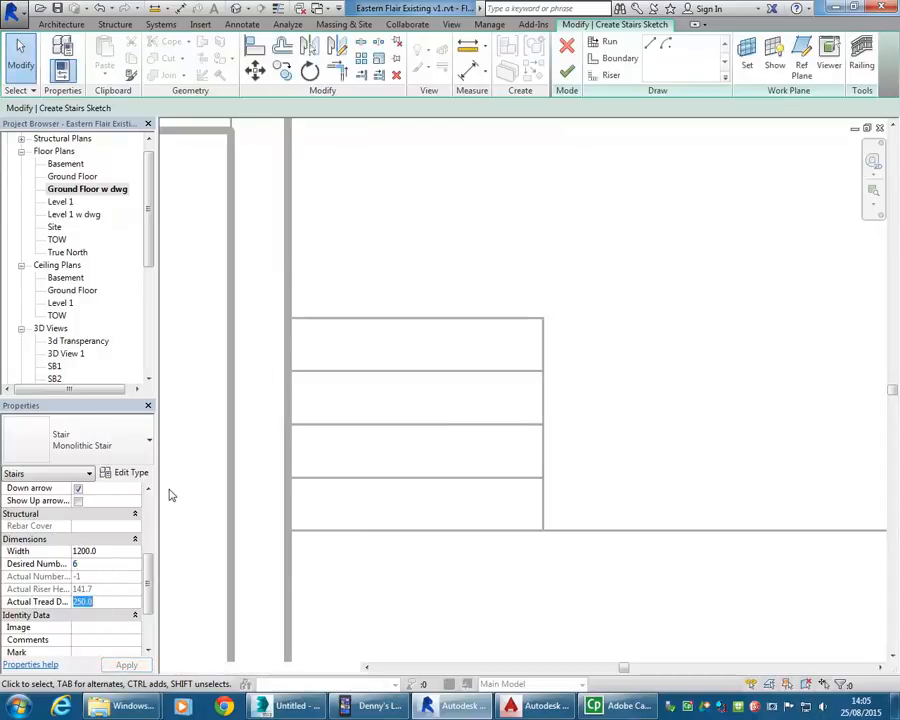
Set the Minimum Tread Depth of the Monolithic Stair type to 250 mm
{"action": "left_click", "coordinate": [127, 472]}
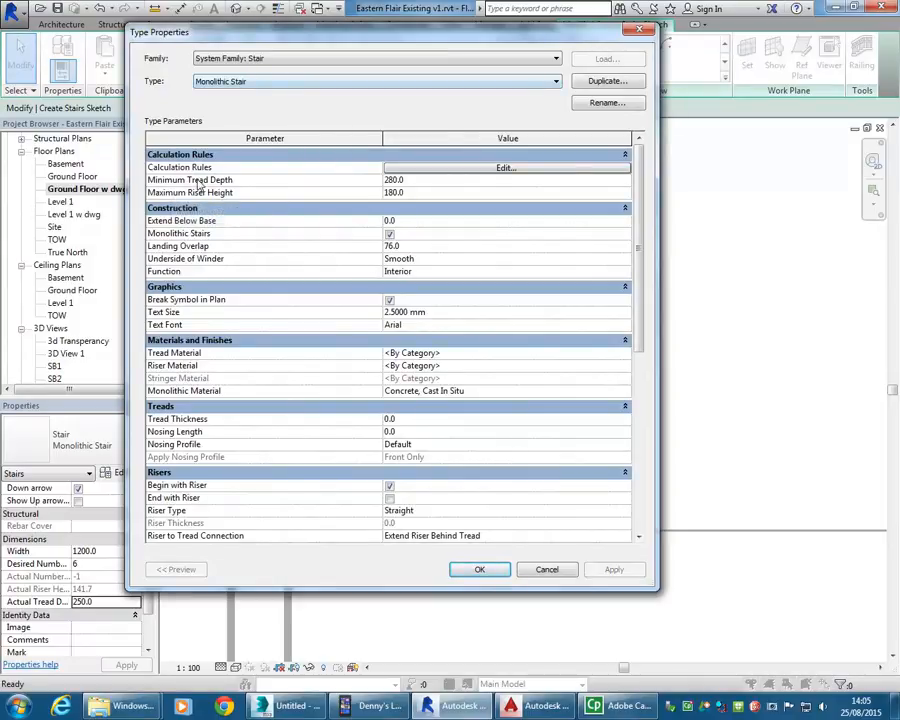
{"action": "left_click", "coordinate": [427, 181]}
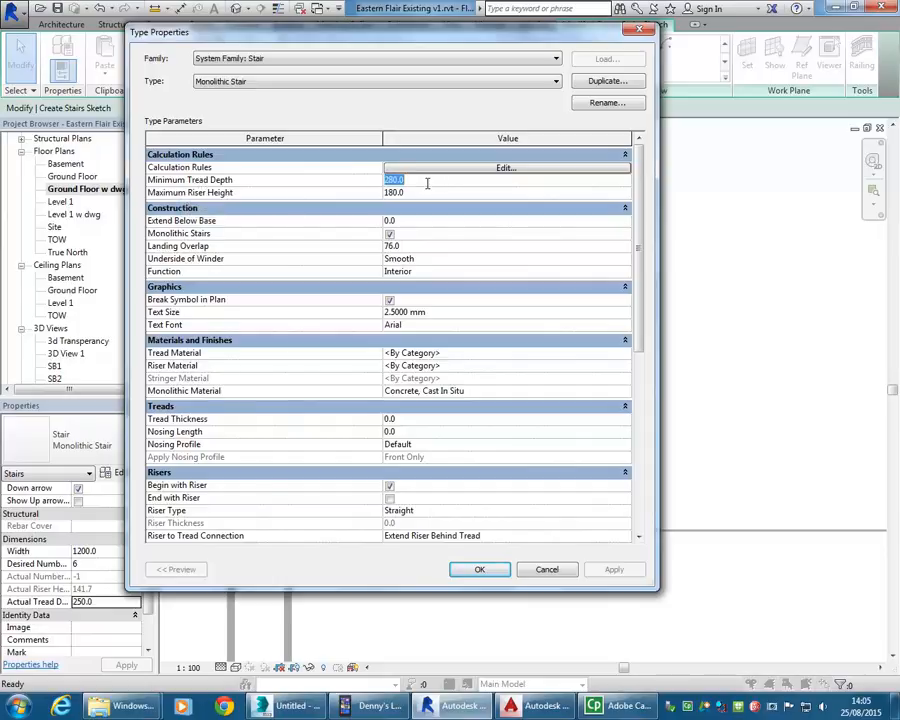
{"action": "type", "text": "250"}
{"action": "left_click", "coordinate": [469, 573]}
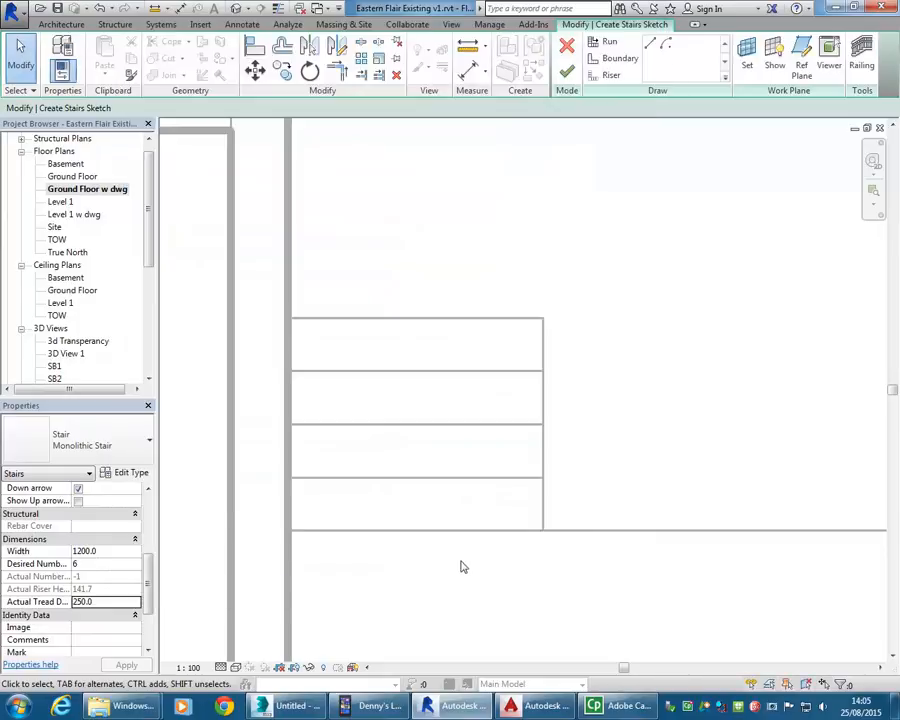
Try to sketch the stair run from the midpoint of the lowest drawn step line straight up across the drawn treads
{"action": "scroll", "coordinate": [346, 473], "scroll_direction": "down", "scroll_amount": 1}
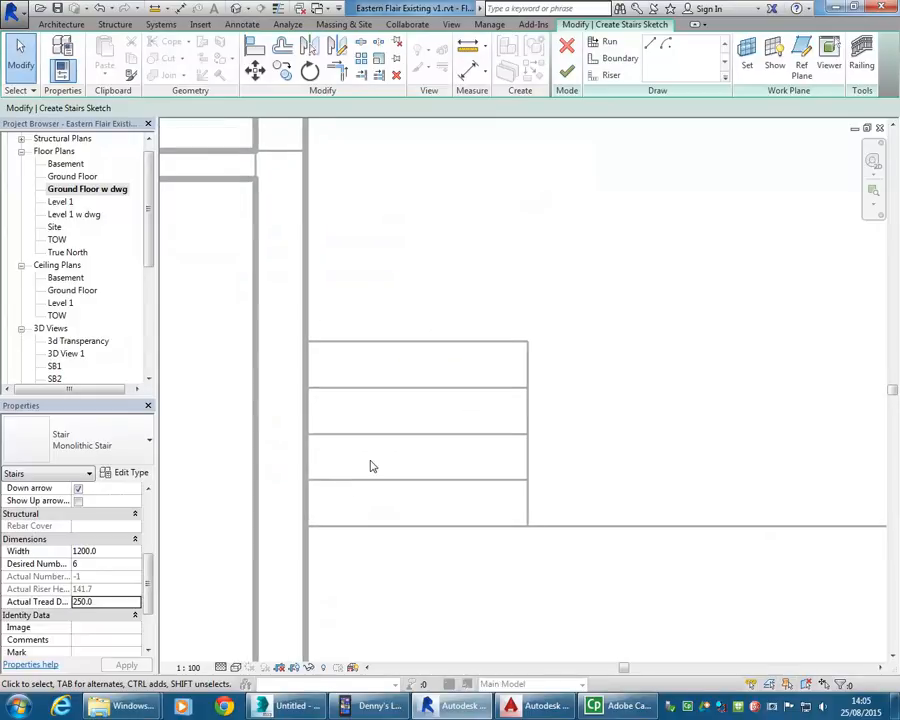
{"action": "scroll", "coordinate": [361, 468], "scroll_direction": "up", "scroll_amount": 2}
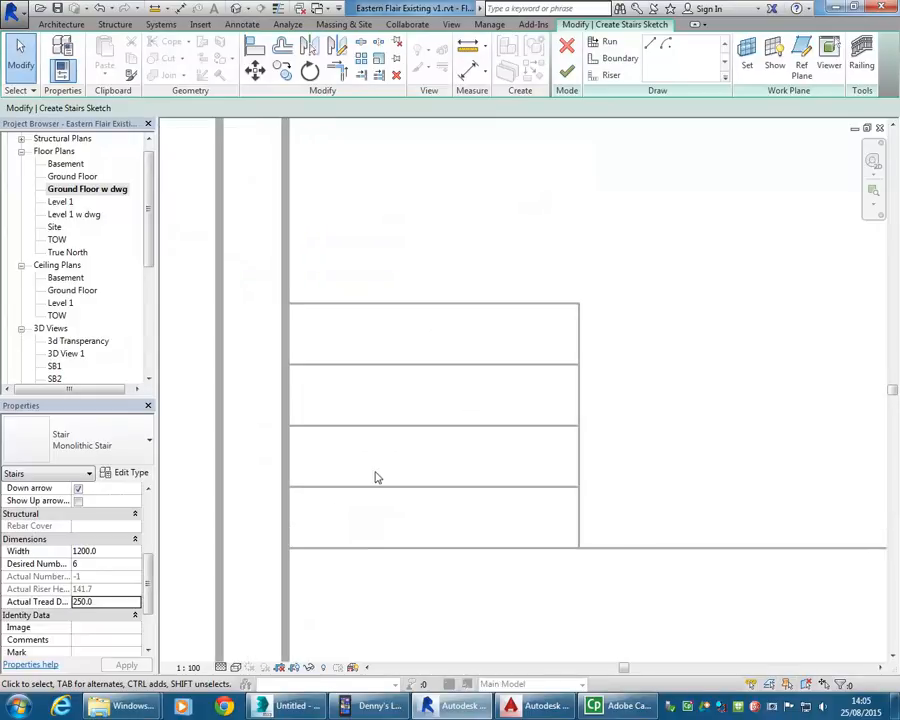
{"action": "left_click", "coordinate": [605, 44]}
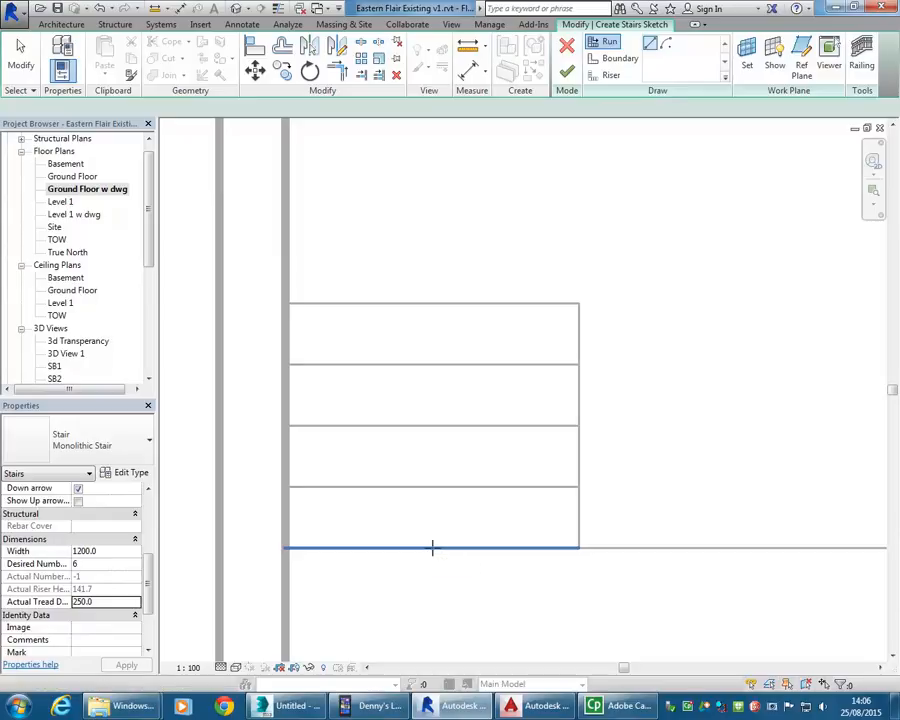
{"action": "left_click", "coordinate": [432, 547]}
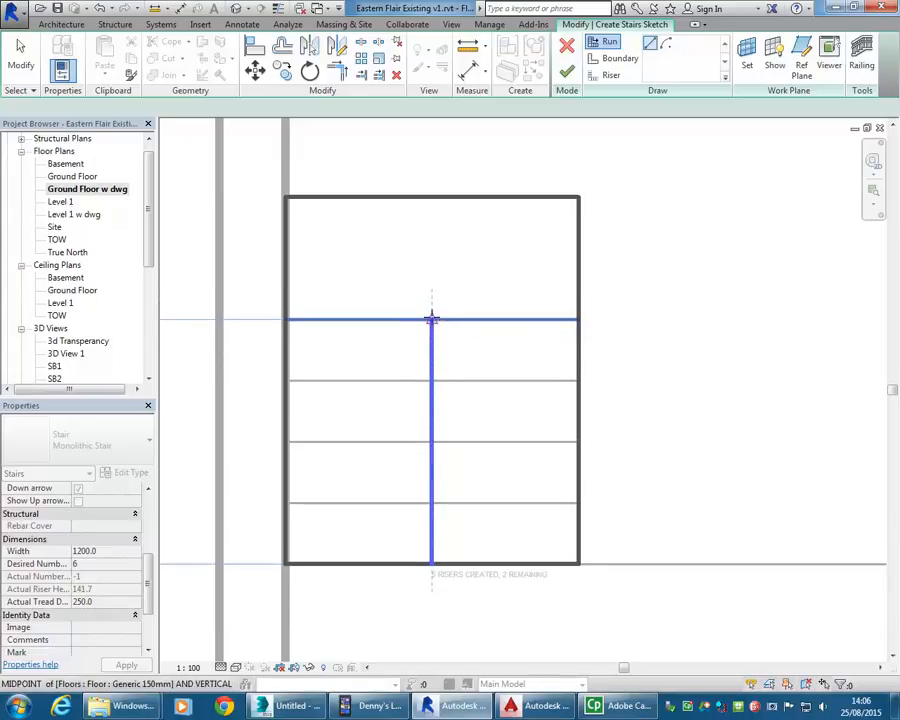
{"action": "scroll", "coordinate": [431, 305], "scroll_direction": "down", "scroll_amount": 2}
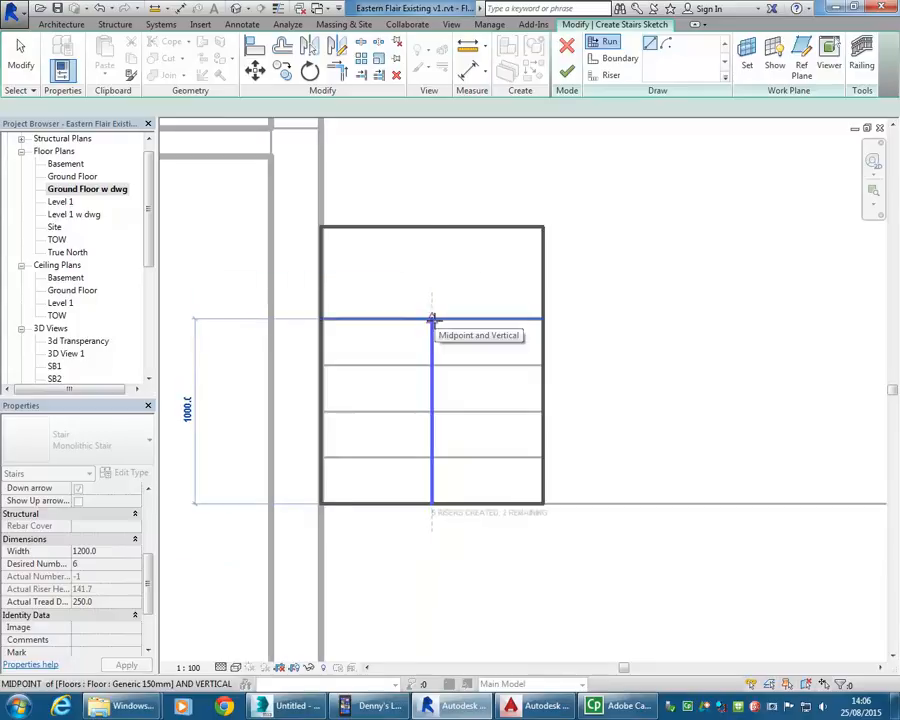
{"action": "right_click", "coordinate": [432, 268]}
{"action": "scroll", "coordinate": [425, 335], "scroll_direction": "down", "scroll_amount": 3}
{"action": "scroll", "coordinate": [422, 370], "scroll_direction": "up", "scroll_amount": 1}
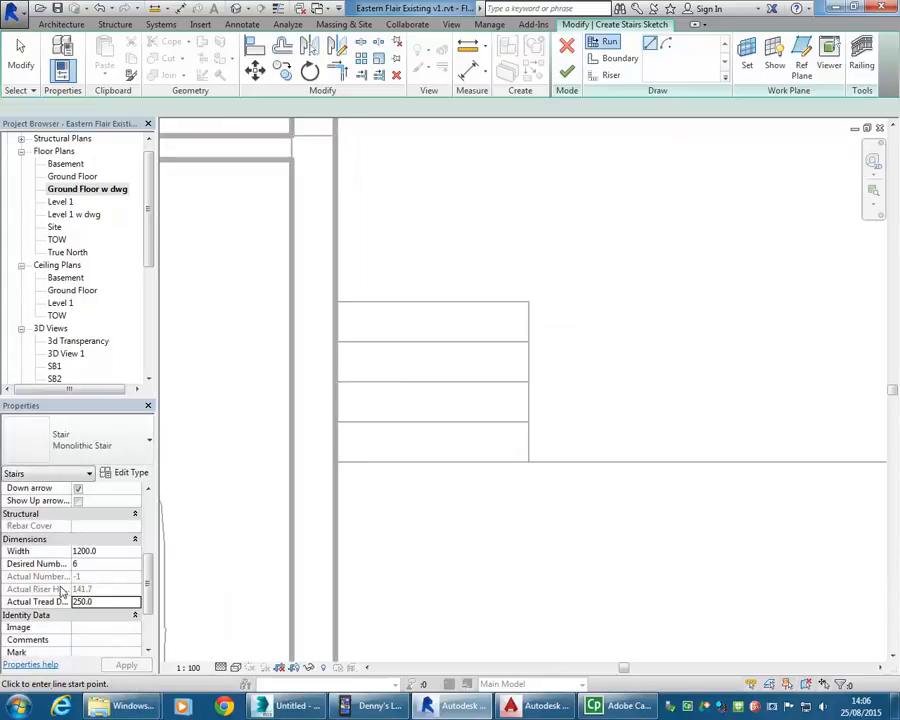
Set the stair's desired number of risers to 5
{"action": "left_click", "coordinate": [121, 565]}
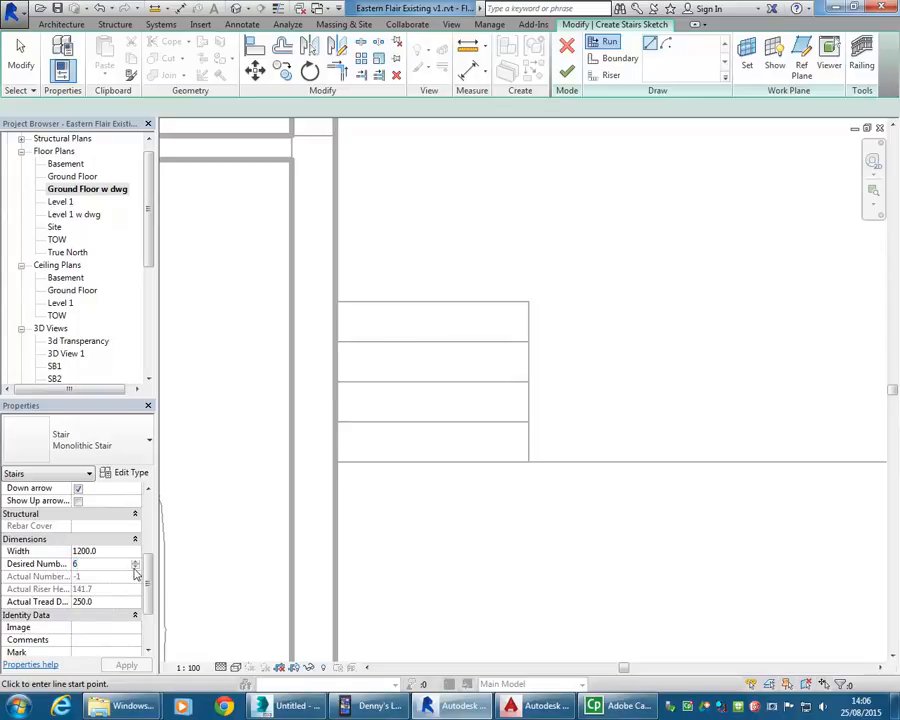
{"action": "type", "text": "5"}
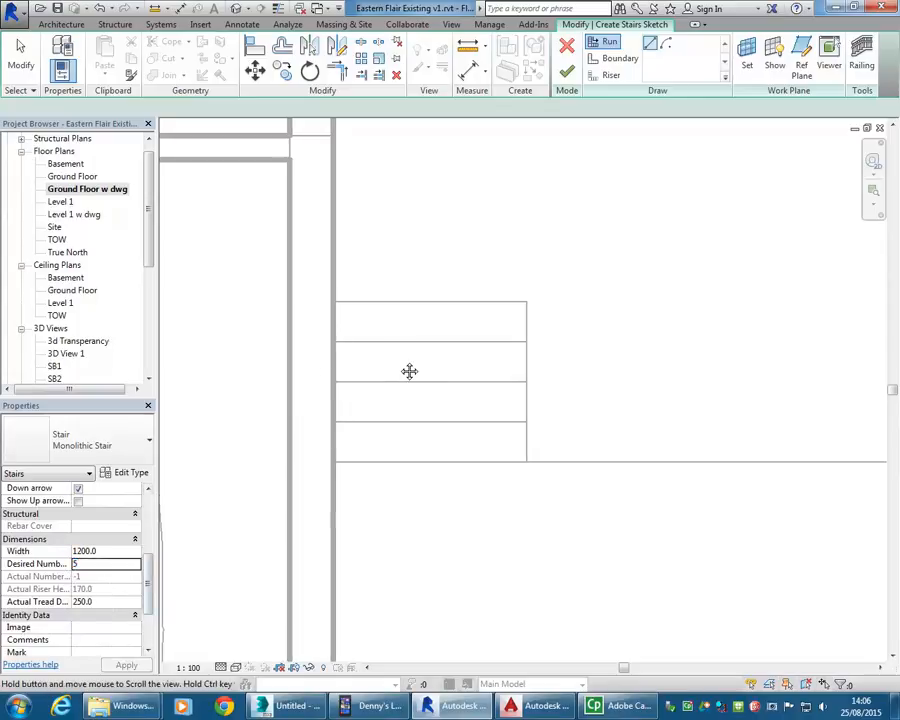
{"action": "scroll", "coordinate": [401, 378], "scroll_direction": "up", "scroll_amount": 1}
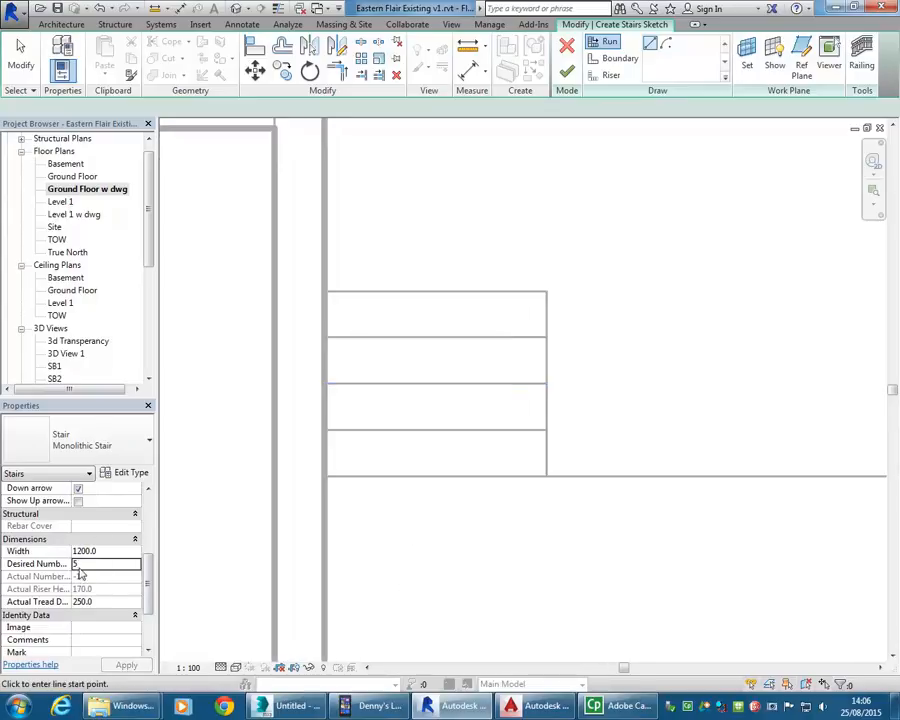
Sketch the stair run 1000 mm long between the midpoints of the lowest and highest drawn step lines, and finish the stair
{"action": "left_click", "coordinate": [432, 475]}
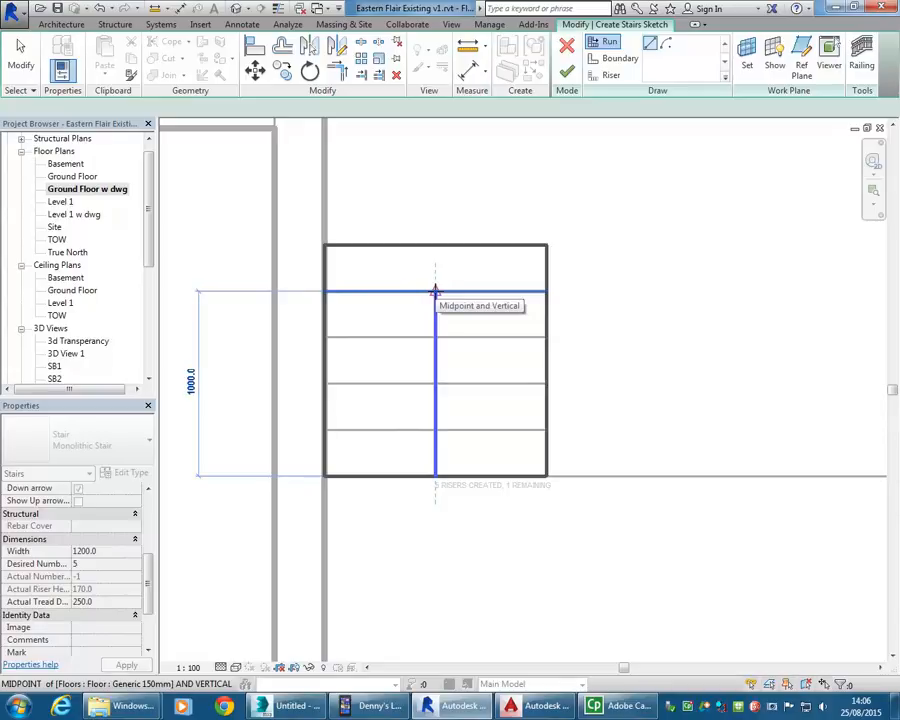
{"action": "left_click", "coordinate": [435, 291]}
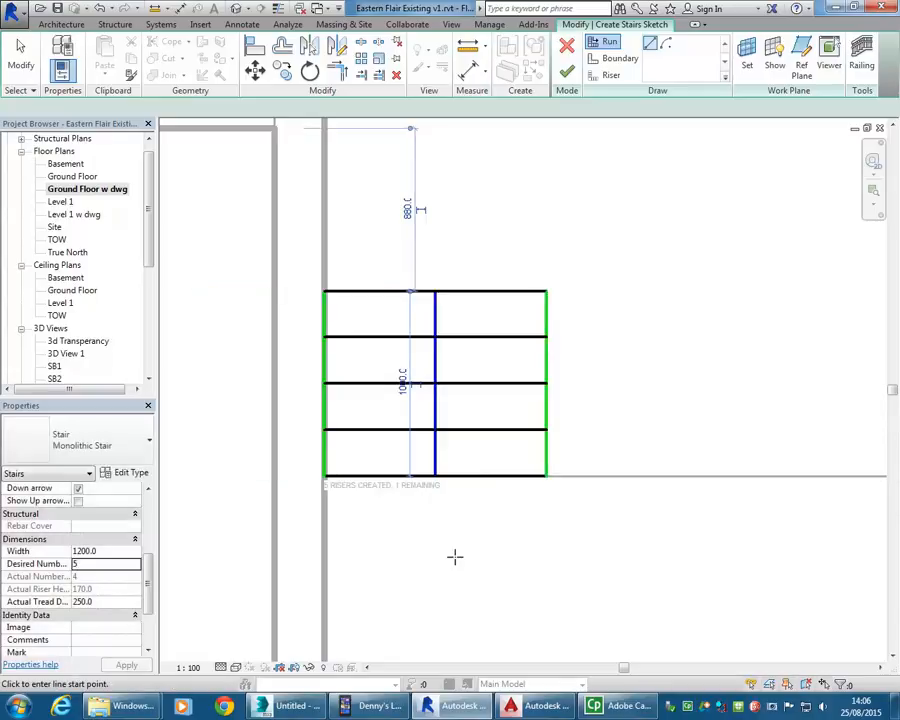
{"action": "mouse_move", "coordinate": [454, 557]}
{"action": "middle_mouse_down"}
{"action": "mouse_move", "coordinate": [438, 566]}
{"action": "mouse_move", "coordinate": [460, 575]}
{"action": "mouse_move", "coordinate": [449, 564]}
{"action": "middle_mouse_up"}
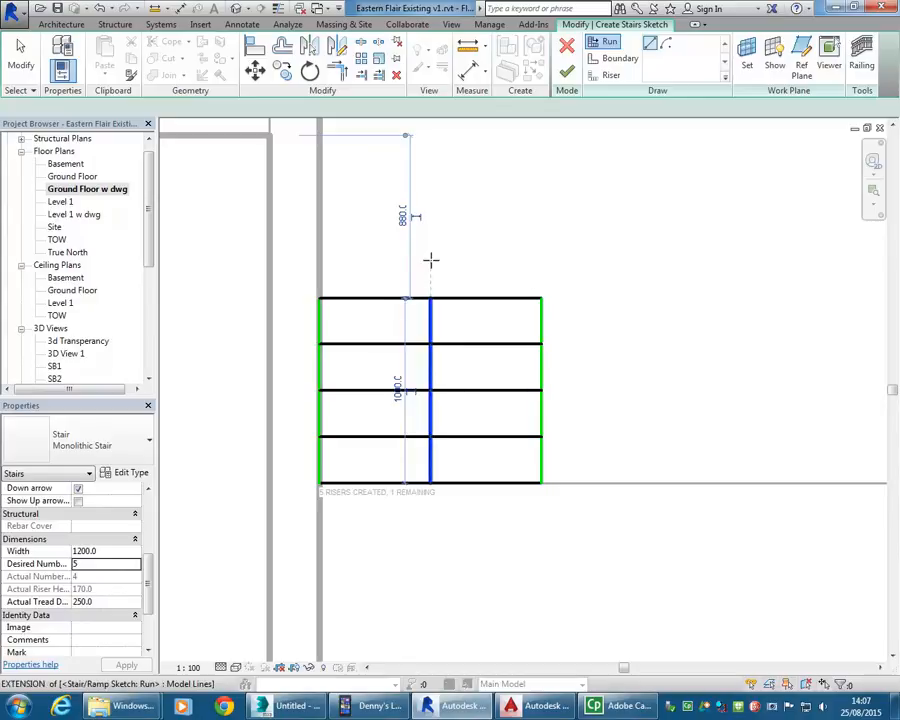
{"action": "scroll", "coordinate": [457, 272], "scroll_direction": "down", "scroll_amount": 1}
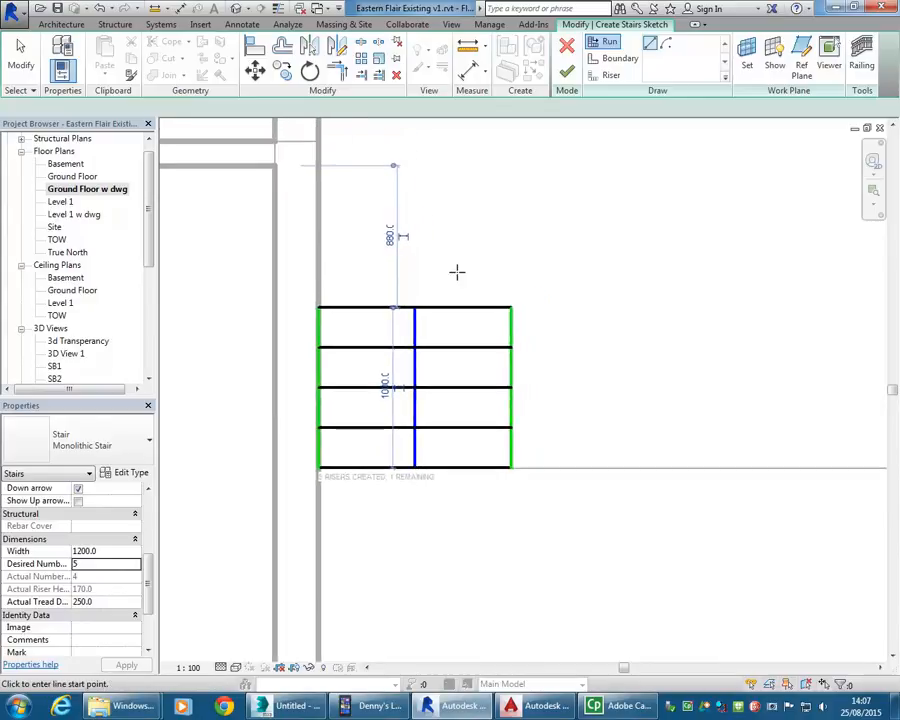
{"action": "middle_click_drag", "start_coordinate": [458, 271], "coordinate": [432, 309]}
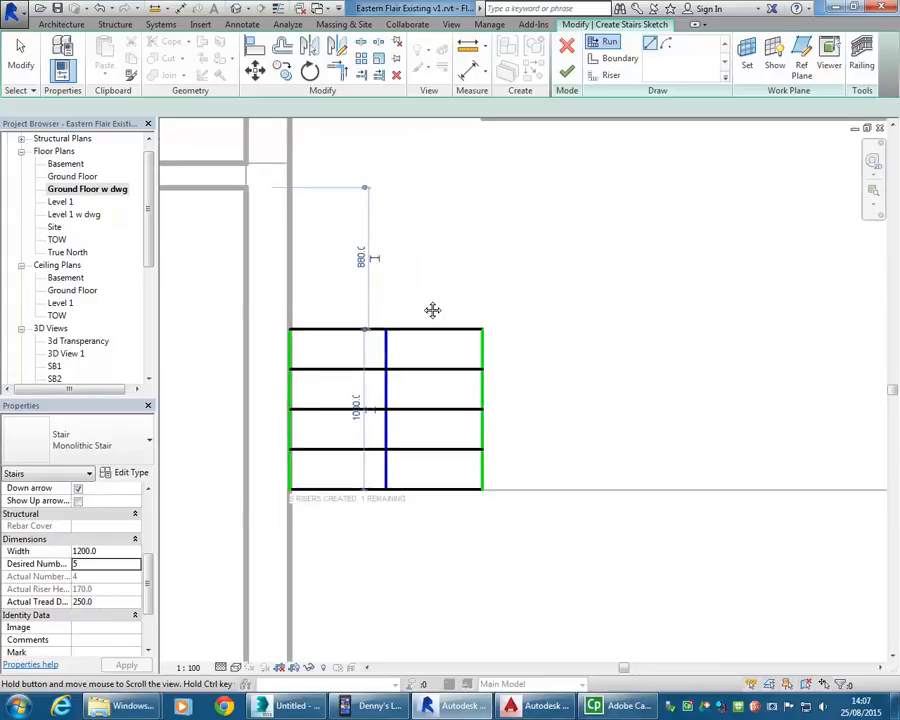
{"action": "left_click", "coordinate": [571, 75]}
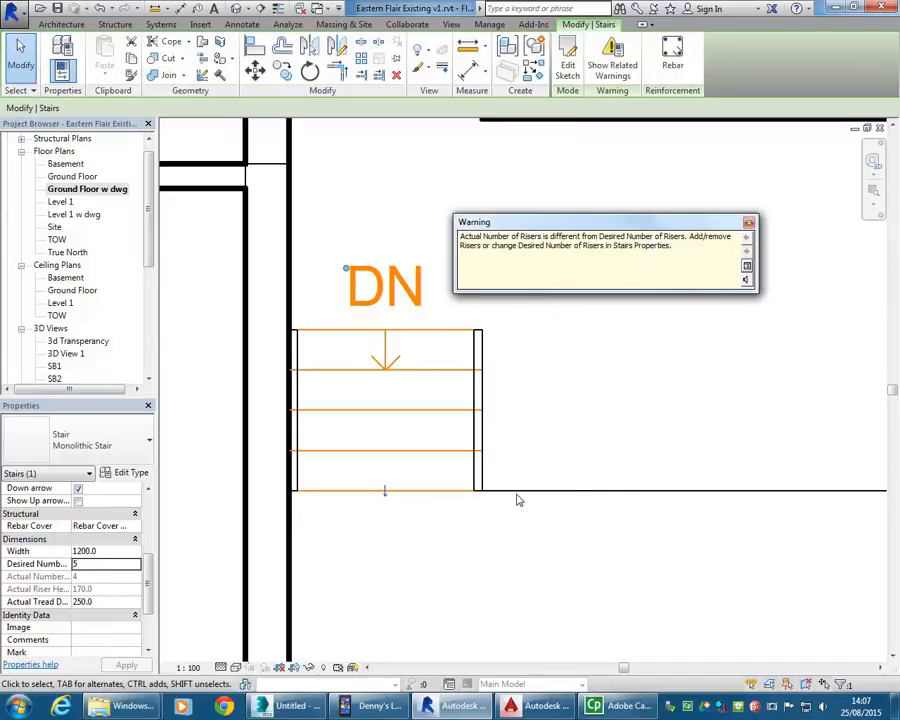
{"action": "left_click", "coordinate": [453, 576]}
Create a building section cutting lengthwise through the new stair, from outside the Eliza Street front to beyond the opposite wall
{"action": "scroll", "coordinate": [453, 576], "scroll_direction": "down", "scroll_amount": 5}
{"action": "middle_click_drag", "start_coordinate": [453, 576], "coordinate": [394, 461]}
{"action": "scroll", "coordinate": [396, 466], "scroll_direction": "down", "scroll_amount": 3}
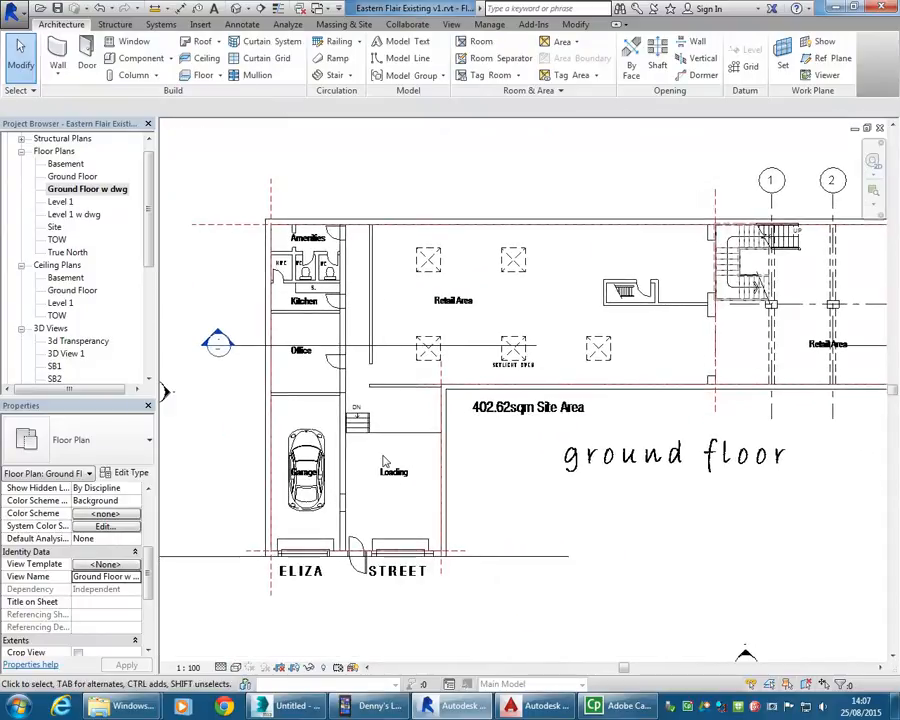
{"action": "left_click", "coordinate": [262, 8]}
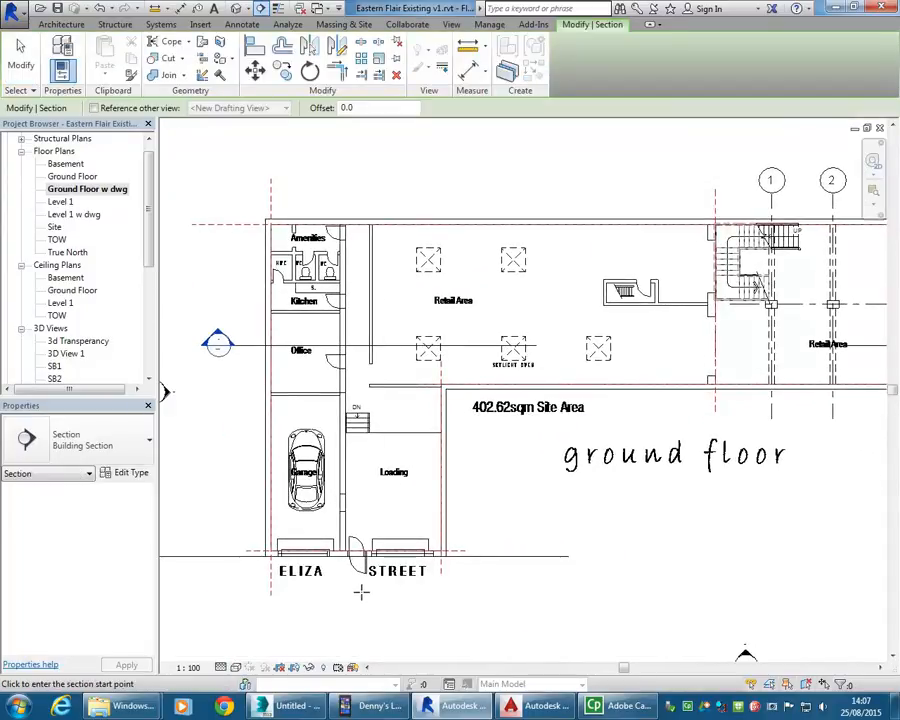
{"action": "left_click", "coordinate": [360, 590]}
{"action": "left_click", "coordinate": [360, 167]}
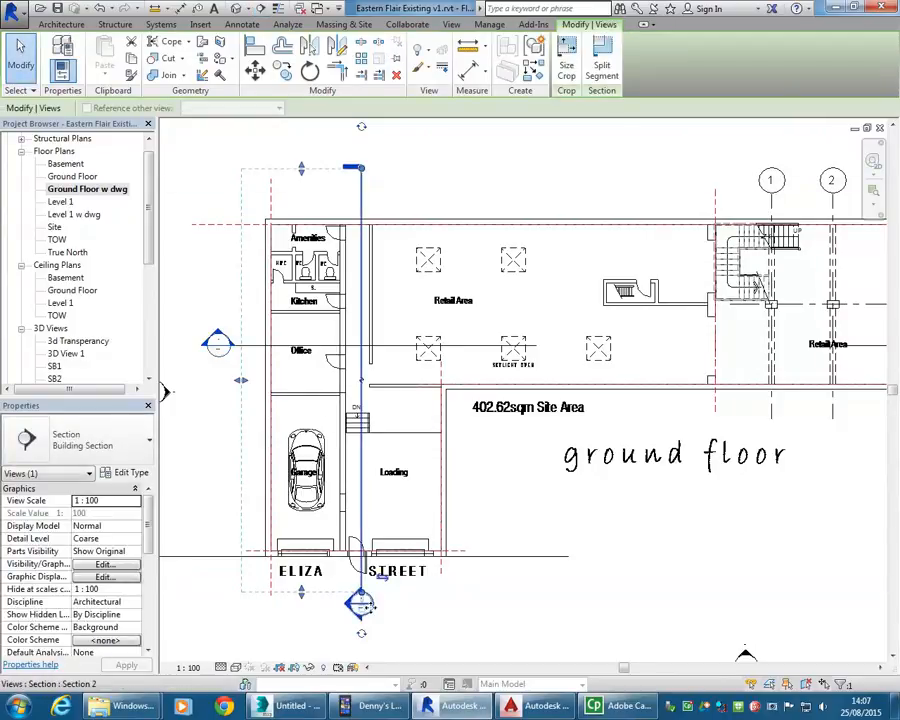
Flip the new section to look towards King Street and extend its view depth to the far end of the building
{"action": "left_click", "coordinate": [382, 577]}
{"action": "left_click_drag", "start_coordinate": [482, 385], "coordinate": [720, 380]}
{"action": "scroll", "coordinate": [557, 352], "scroll_direction": "down", "scroll_amount": 2}
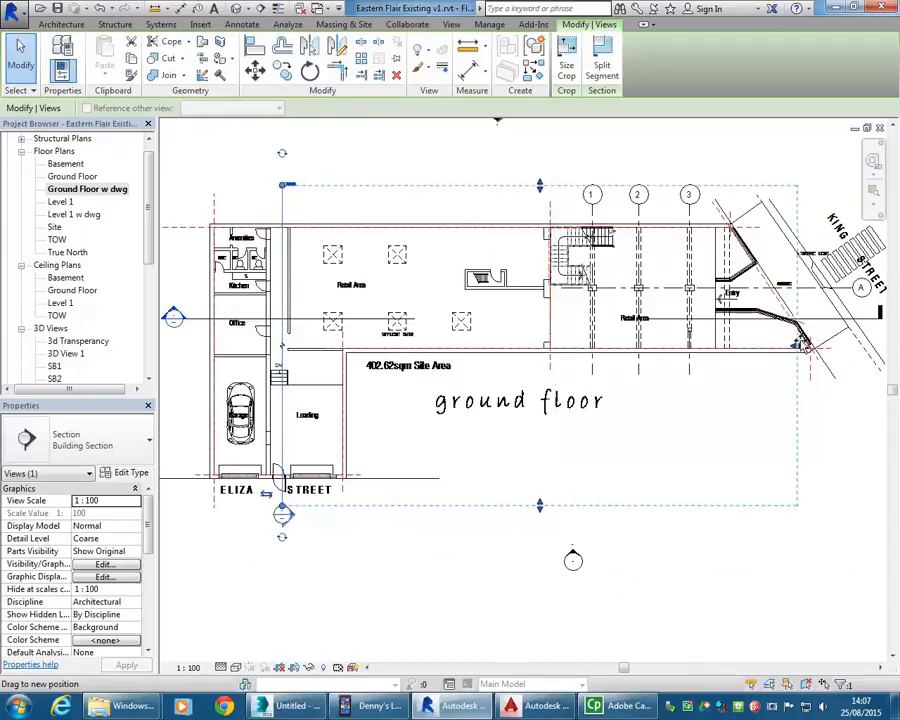
{"action": "left_click", "coordinate": [469, 150]}
Open the new section view and inspect the stair where it meets the ground floor slab
{"action": "double_click", "coordinate": [285, 517]}
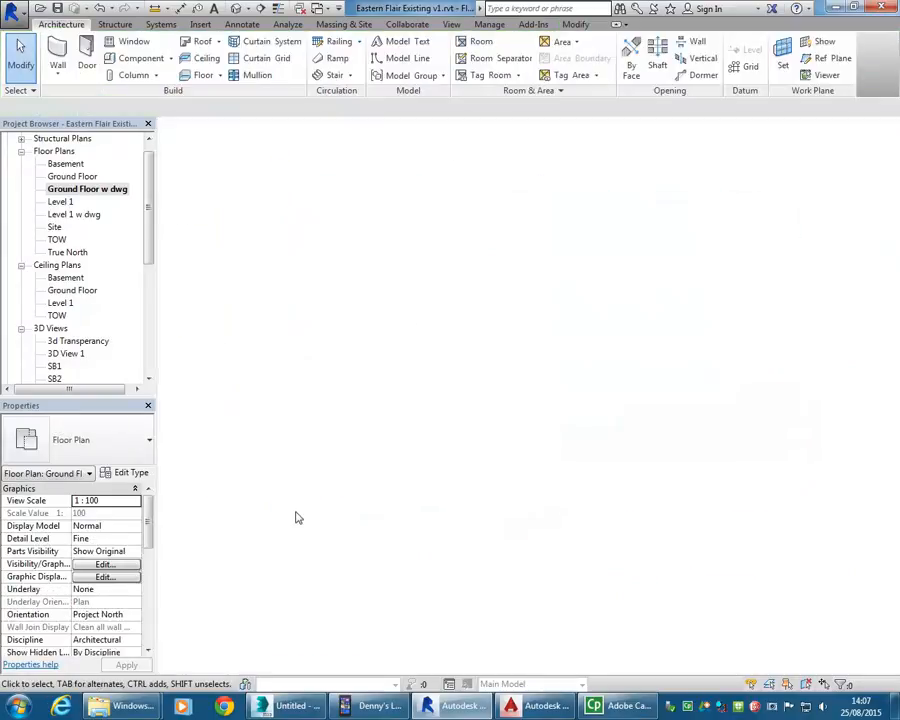
{"action": "scroll", "coordinate": [684, 455], "scroll_direction": "up", "scroll_amount": 4}
{"action": "scroll", "coordinate": [684, 455], "scroll_direction": "up", "scroll_amount": 6}
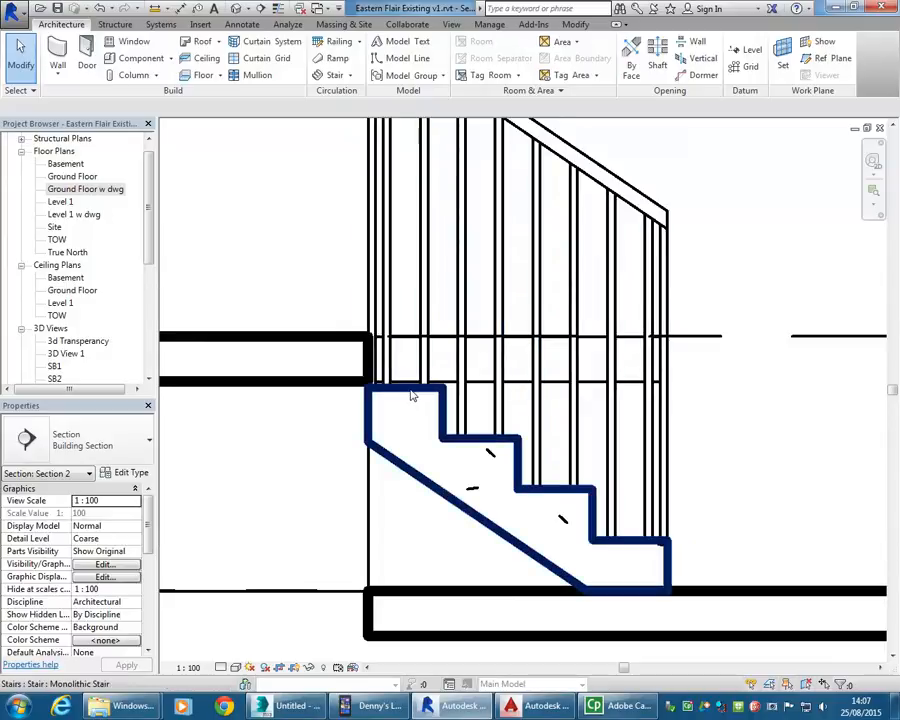
{"action": "left_click", "coordinate": [411, 397]}
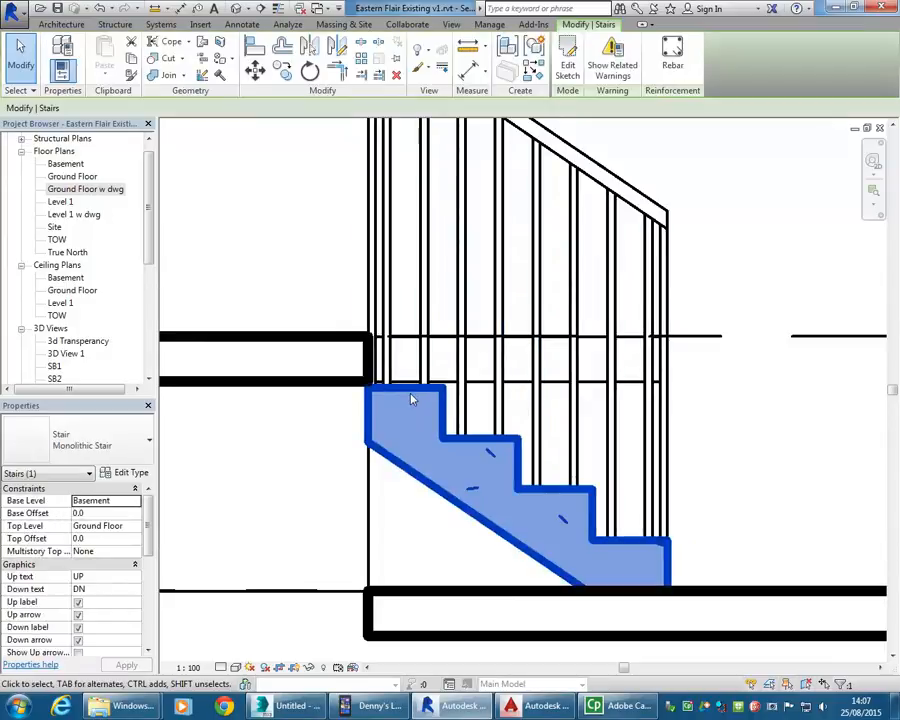
Change the ground floor slab at the head of the stair to the Generic 300mm floor type
{"action": "left_click", "coordinate": [314, 342]}
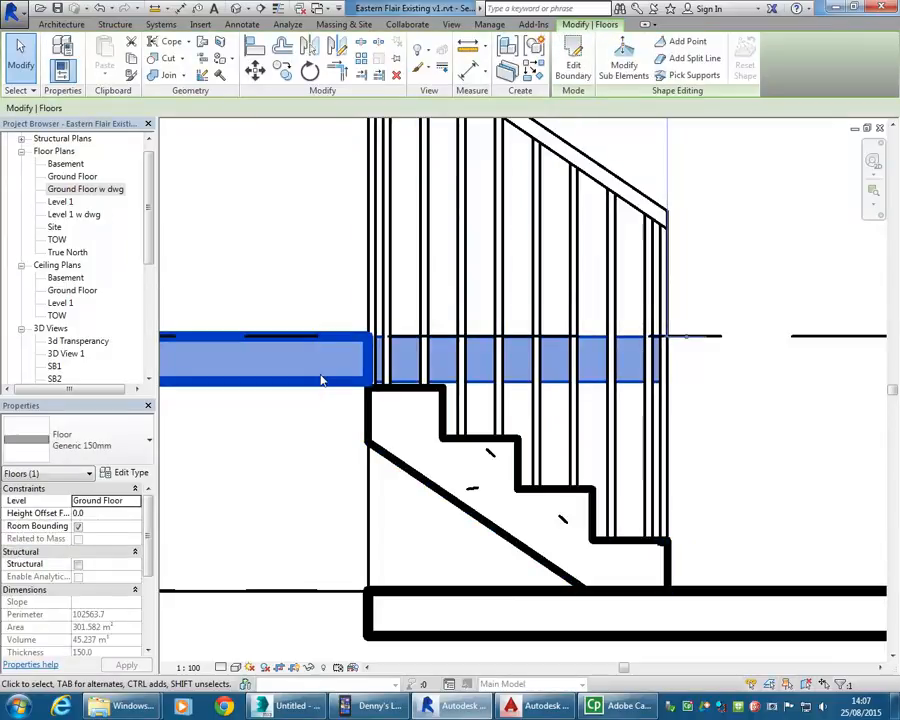
{"action": "left_click", "coordinate": [84, 448]}
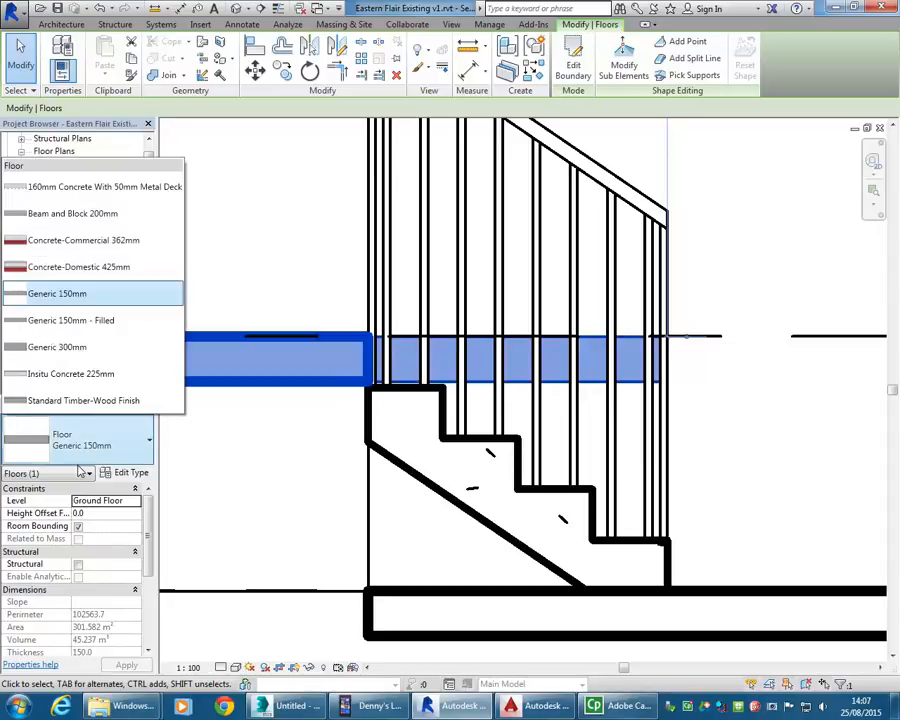
{"action": "left_click", "coordinate": [76, 347]}
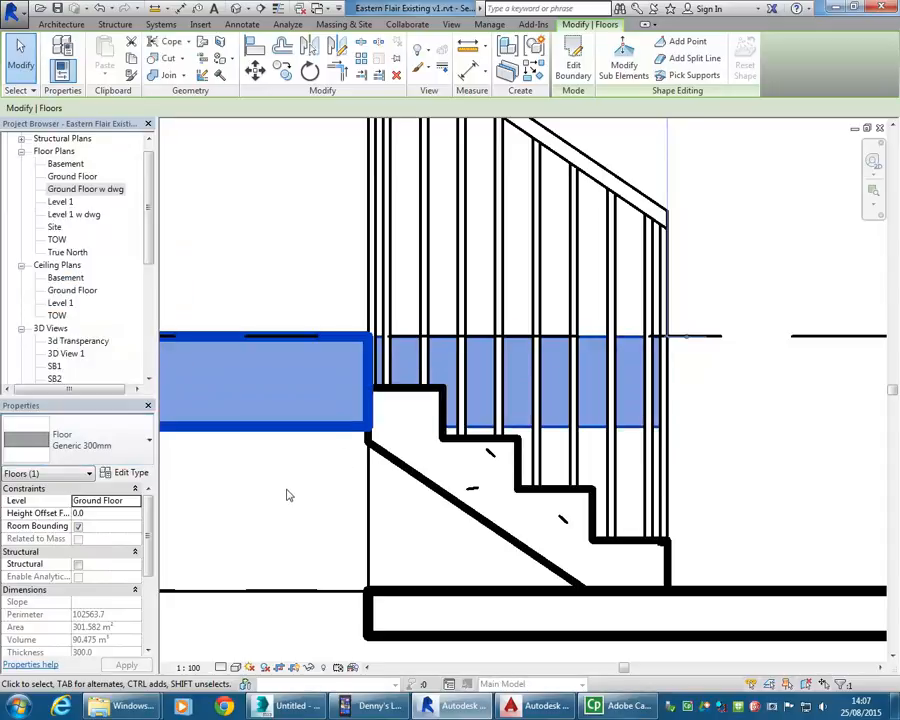
{"action": "key", "text": "Escape"}
{"action": "scroll", "coordinate": [365, 430], "scroll_direction": "up", "scroll_amount": 3}
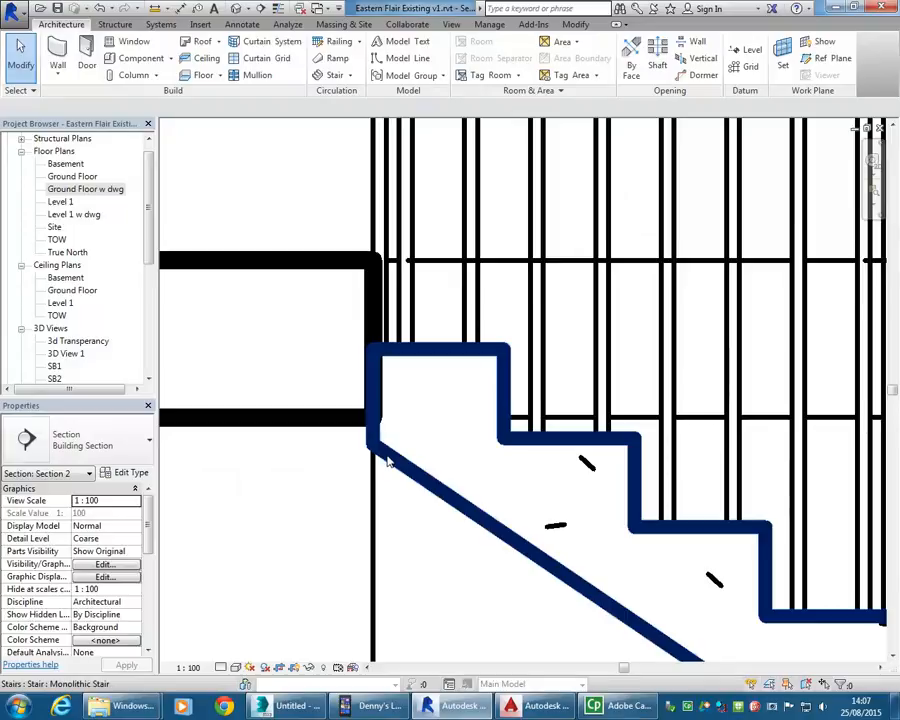
{"action": "scroll", "coordinate": [389, 461], "scroll_direction": "down", "scroll_amount": 2}
{"action": "middle_click_drag", "start_coordinate": [389, 461], "coordinate": [351, 432]}
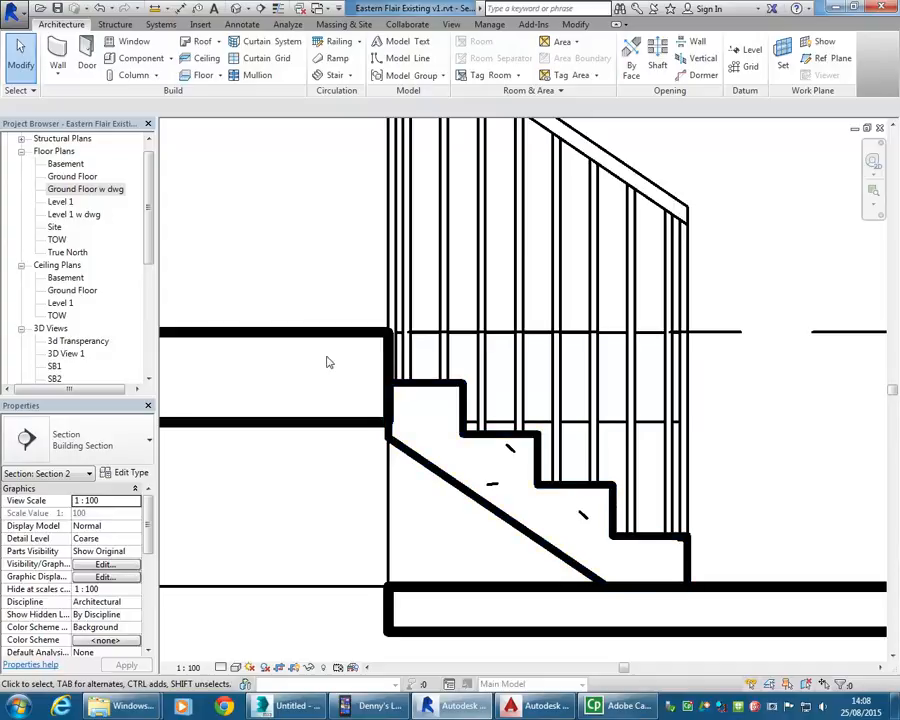
Open the 3d Transperancy view and locate the new stair in the loading area
{"action": "scroll", "coordinate": [282, 233], "scroll_direction": "down", "scroll_amount": 2}
{"action": "mouse_move", "coordinate": [286, 264]}
{"action": "middle_mouse_down"}
{"action": "mouse_move", "coordinate": [276, 296]}
{"action": "mouse_move", "coordinate": [266, 297]}
{"action": "middle_mouse_up"}
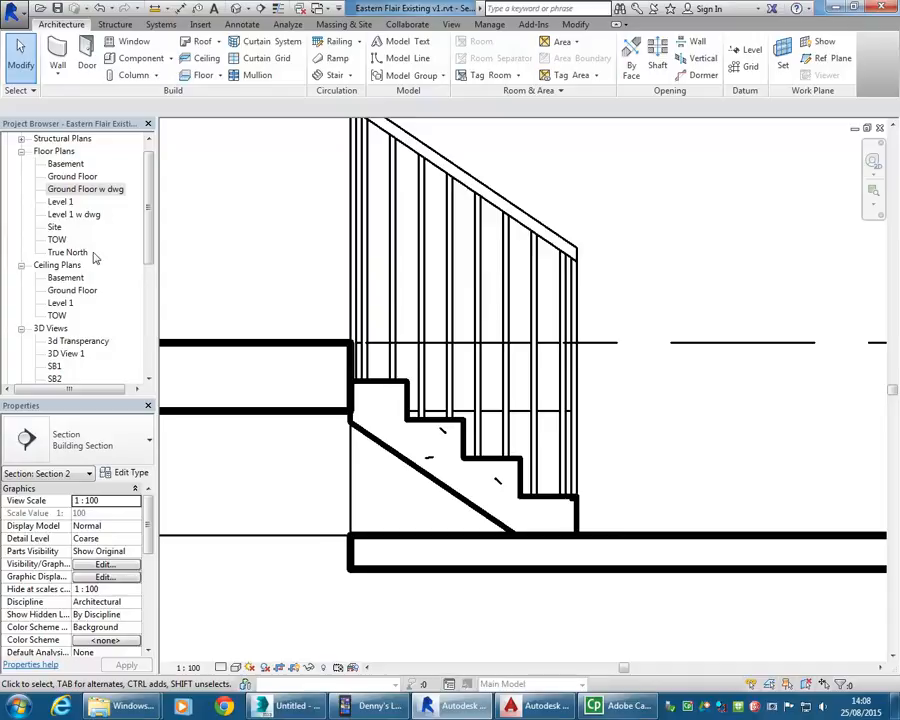
{"action": "scroll", "coordinate": [45, 364], "scroll_direction": "down", "scroll_amount": 3}
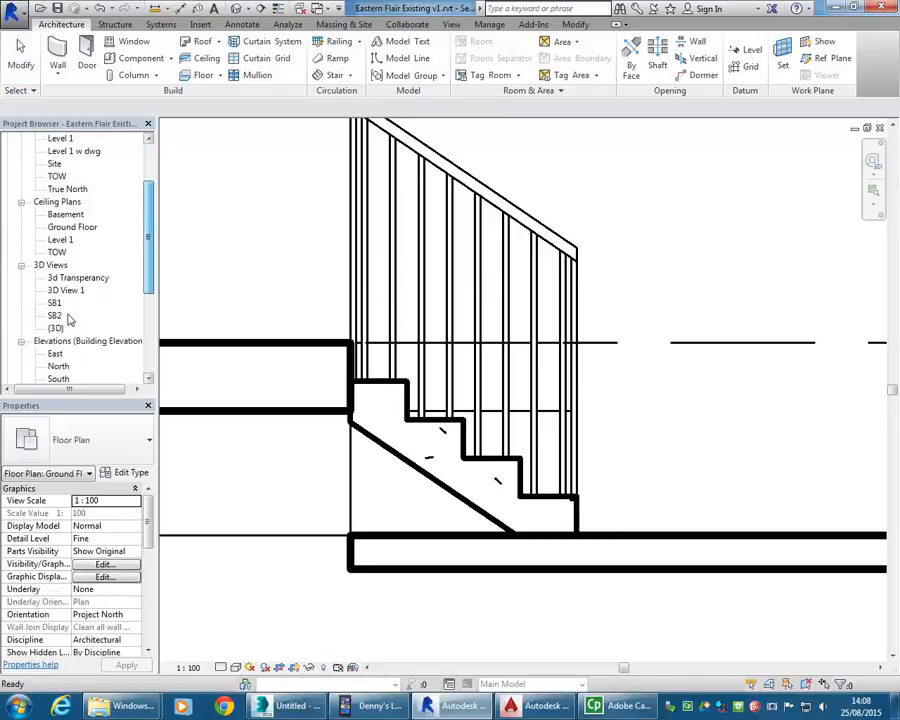
{"action": "left_click", "coordinate": [55, 328]}
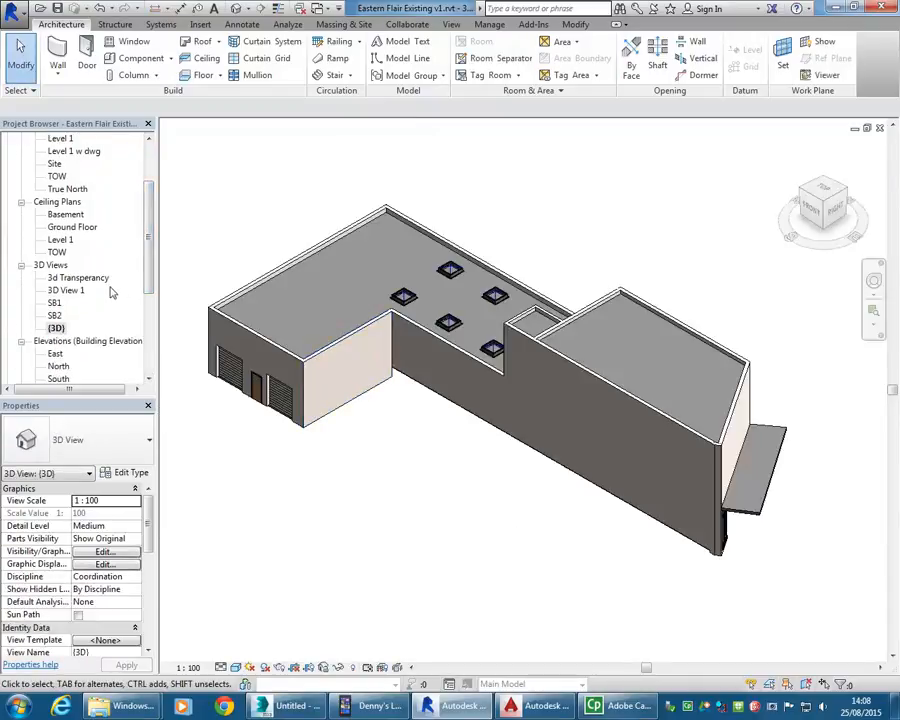
{"action": "double_click", "coordinate": [78, 278]}
{"action": "scroll", "coordinate": [393, 345], "scroll_direction": "down", "scroll_amount": 8}
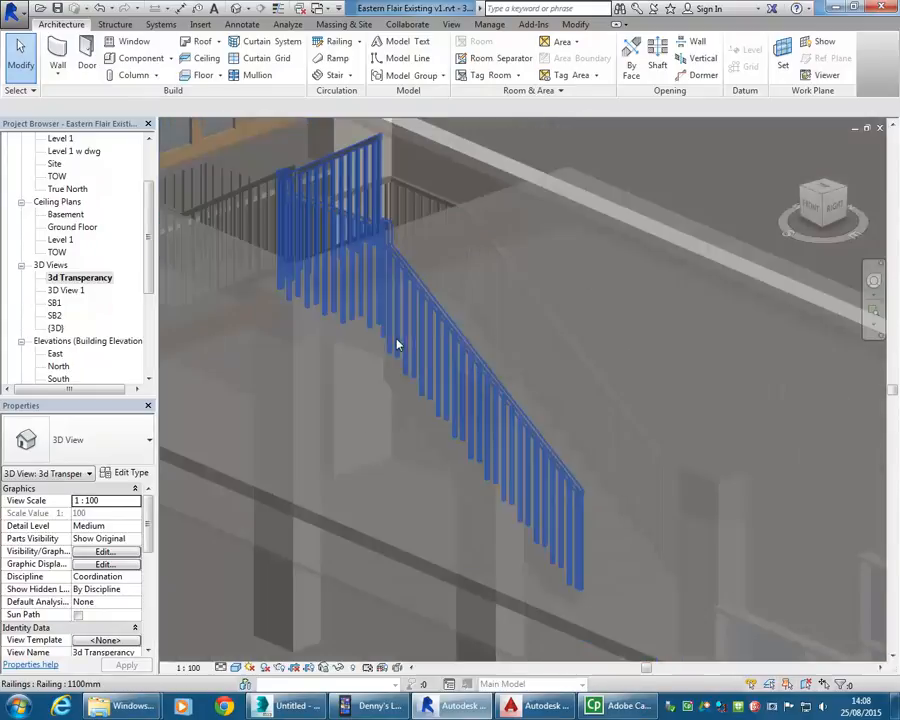
{"action": "scroll", "coordinate": [363, 368], "scroll_direction": "down", "scroll_amount": 5}
{"action": "scroll", "coordinate": [387, 300], "scroll_direction": "up", "scroll_amount": 10}
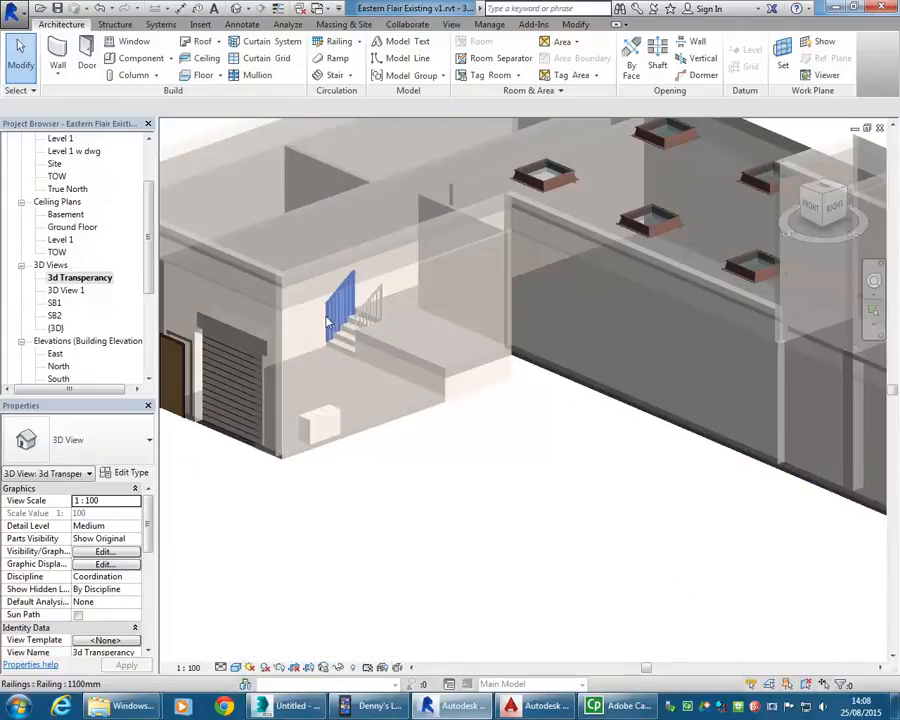
{"action": "scroll", "coordinate": [387, 300], "scroll_direction": "up", "scroll_amount": 5}
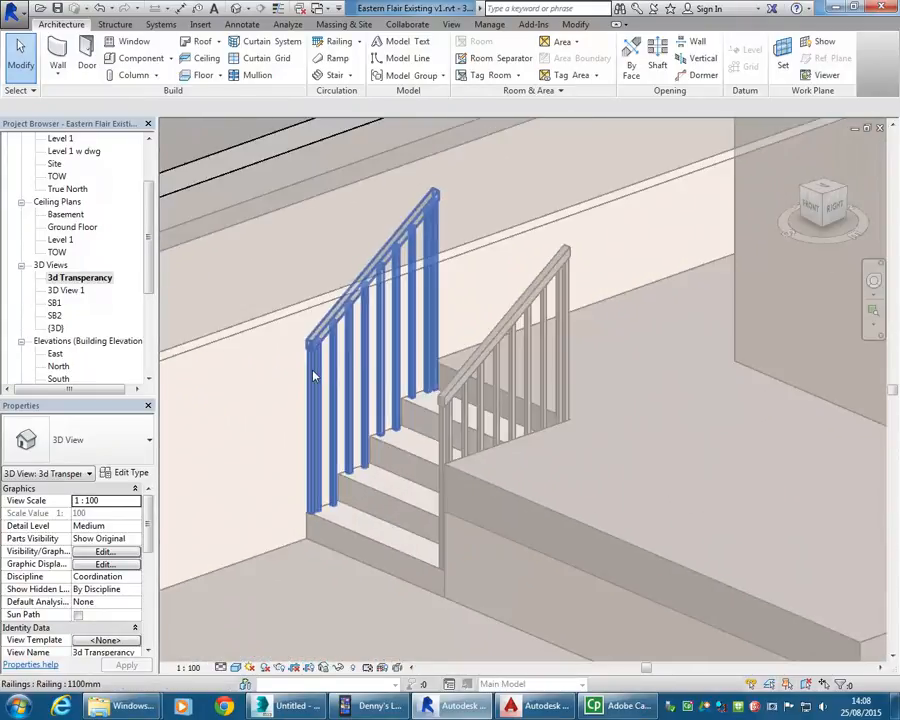
Delete the stair's railing on the side against the wall
{"action": "left_click", "coordinate": [380, 463]}
{"action": "middle_click_drag", "start_coordinate": [391, 408], "coordinate": [373, 426]}
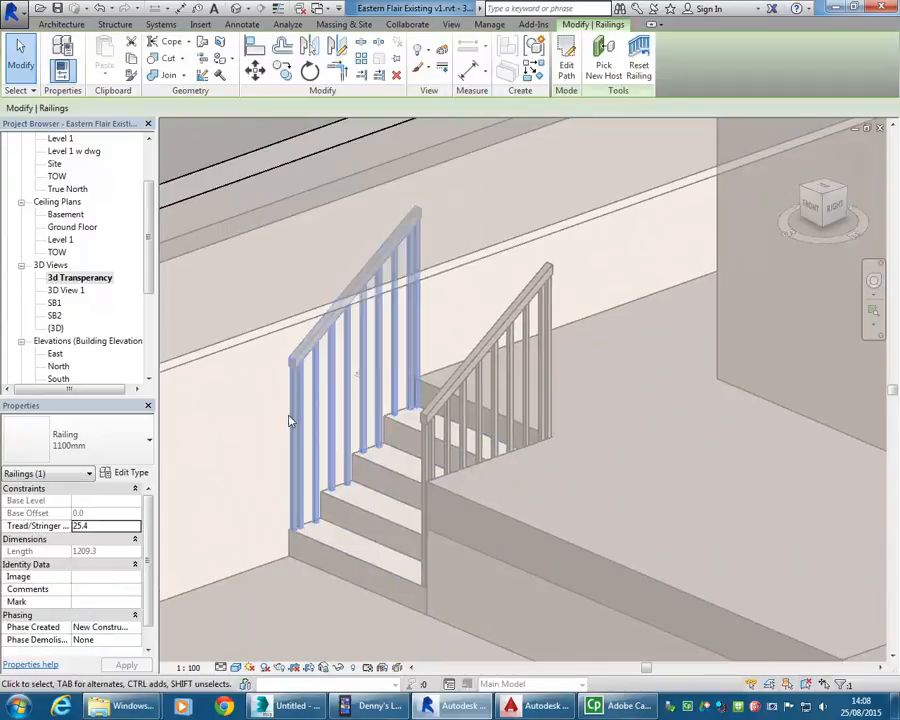
{"action": "key", "text": "Delete"}
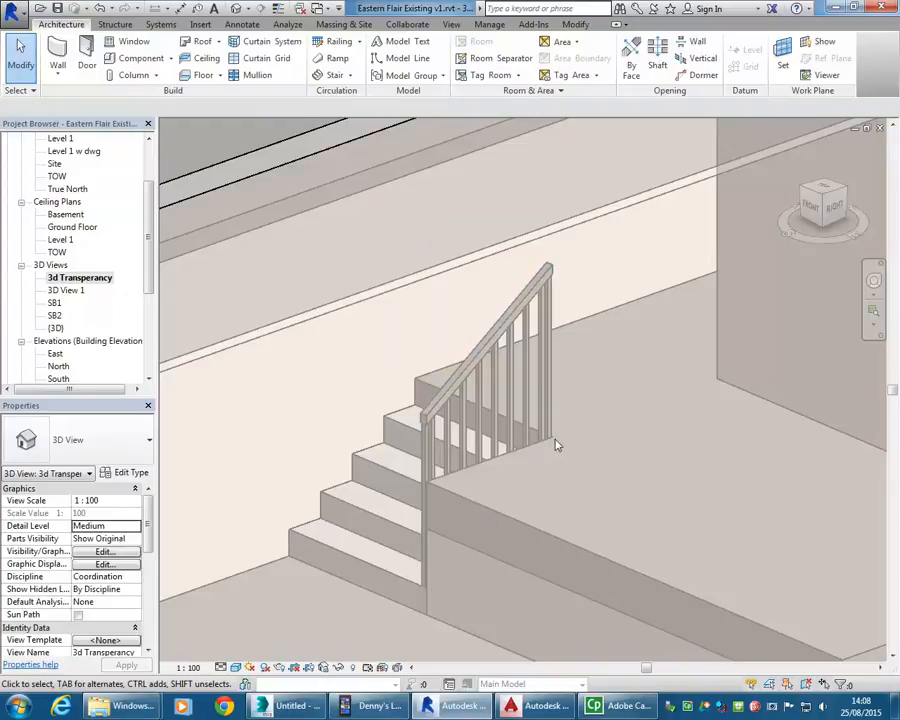
Delete the stair's remaining railing on the side beside the raised floor
{"action": "scroll", "coordinate": [531, 438], "scroll_direction": "down", "scroll_amount": 2}
{"action": "middle_click_drag", "start_coordinate": [531, 440], "coordinate": [480, 433]}
{"action": "scroll", "coordinate": [502, 538], "scroll_direction": "down", "scroll_amount": 1}
{"action": "middle_click_drag", "start_coordinate": [486, 496], "coordinate": [468, 459]}
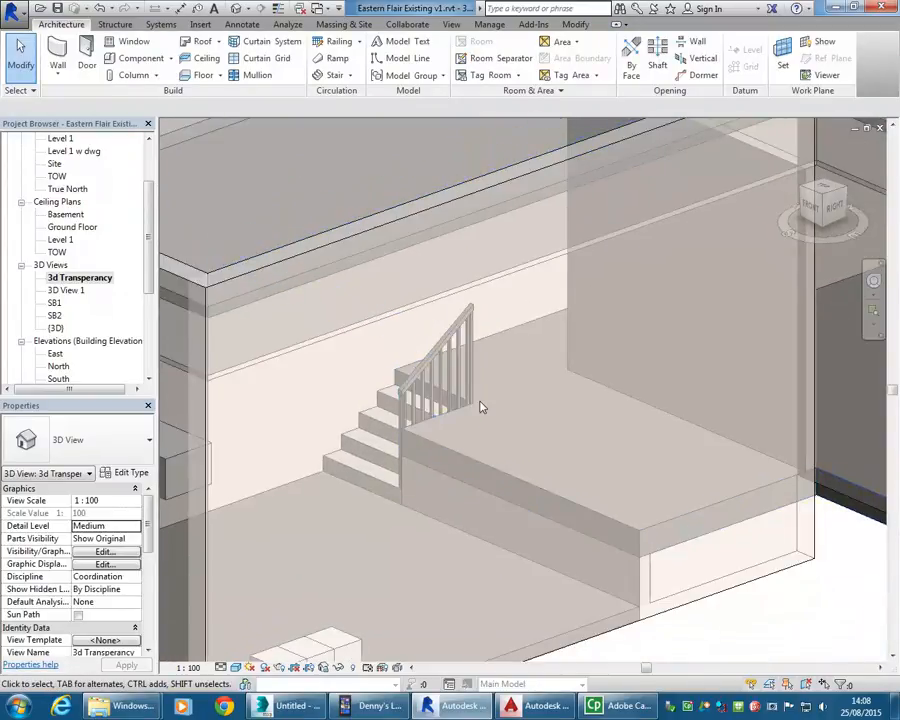
{"action": "scroll", "coordinate": [450, 345], "scroll_direction": "up", "scroll_amount": 3}
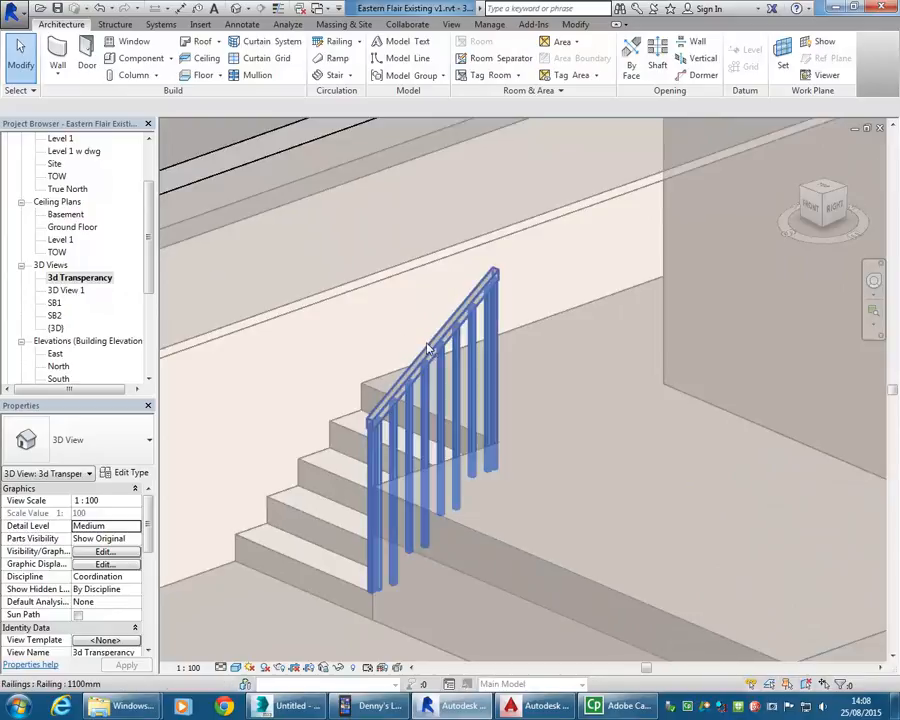
{"action": "left_click", "coordinate": [422, 347]}
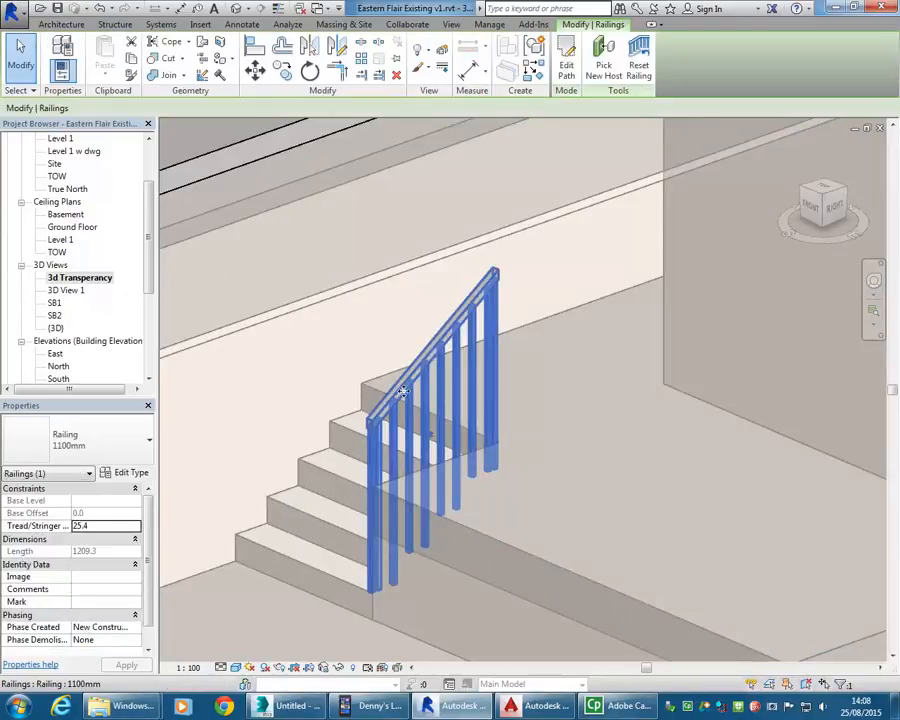
{"action": "scroll", "coordinate": [407, 379], "scroll_direction": "down", "scroll_amount": 3}
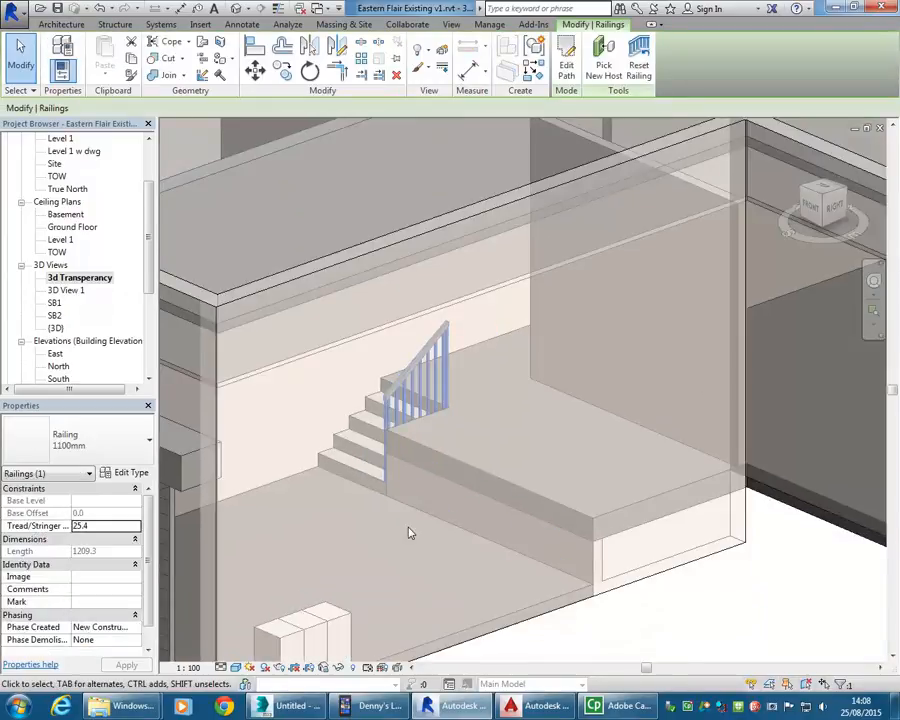
{"action": "key", "text": "Delete"}
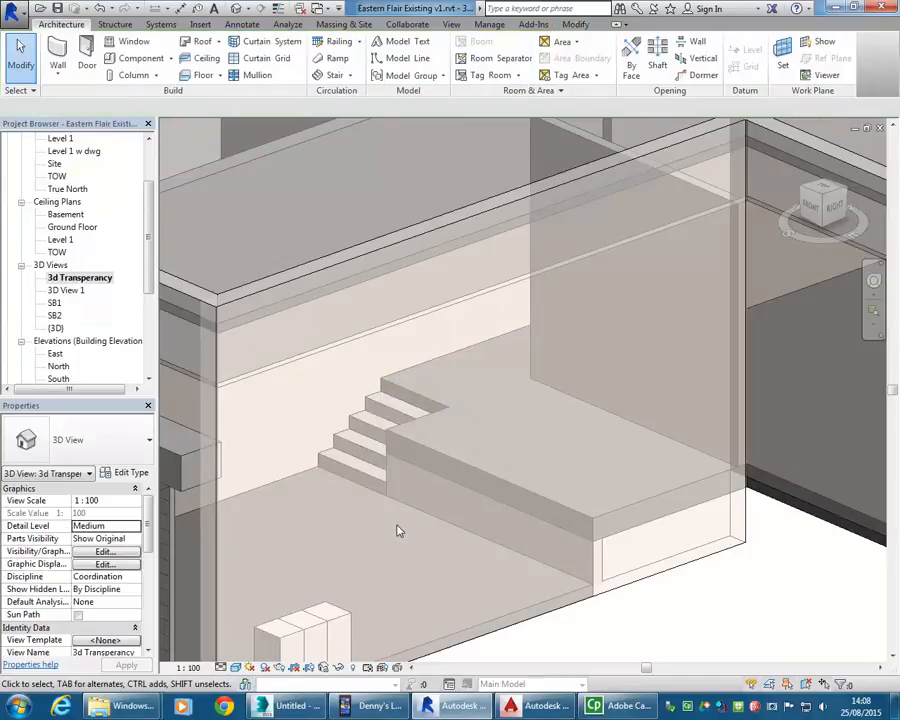
Open the Ground Floor plan and check how the stair appears there beside the garage wall
{"action": "scroll", "coordinate": [337, 520], "scroll_direction": "up", "scroll_amount": 5}
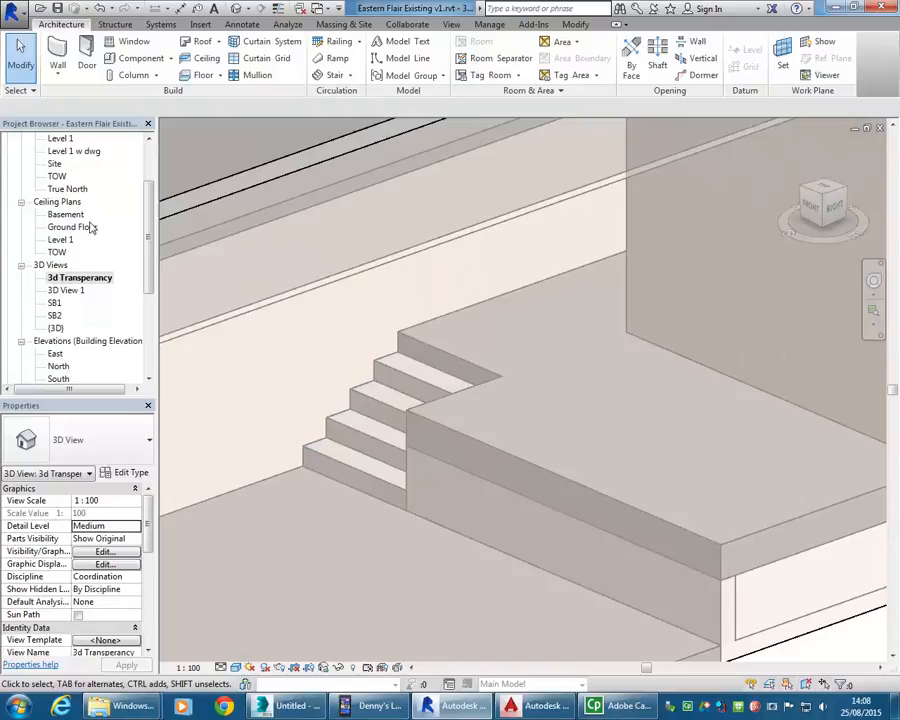
{"action": "left_click_drag", "start_coordinate": [150, 226], "coordinate": [154, 188]}
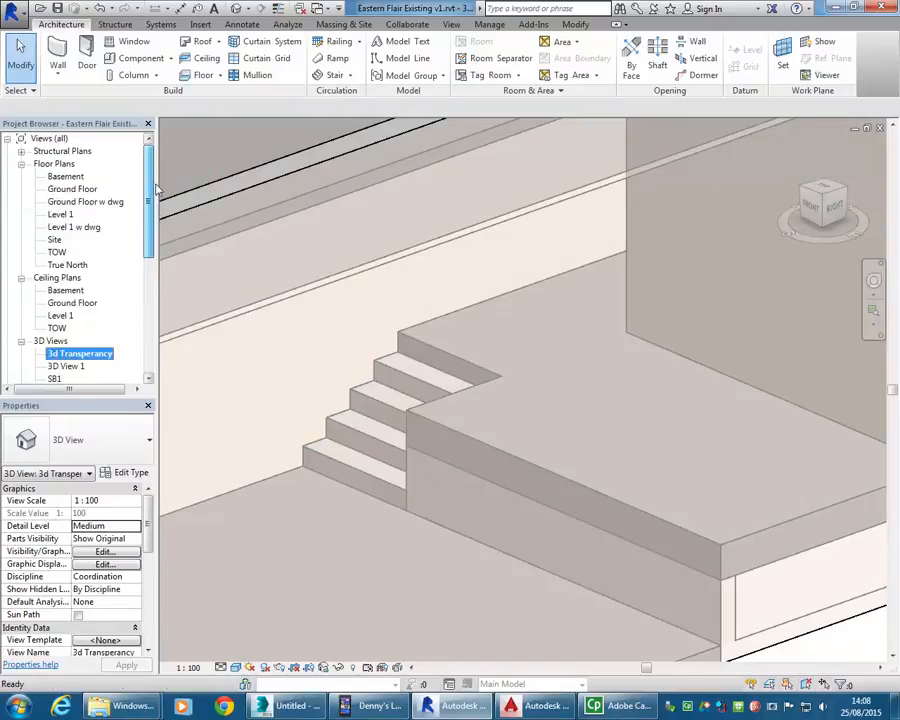
{"action": "double_click", "coordinate": [77, 190]}
{"action": "scroll", "coordinate": [363, 404], "scroll_direction": "down", "scroll_amount": 4}
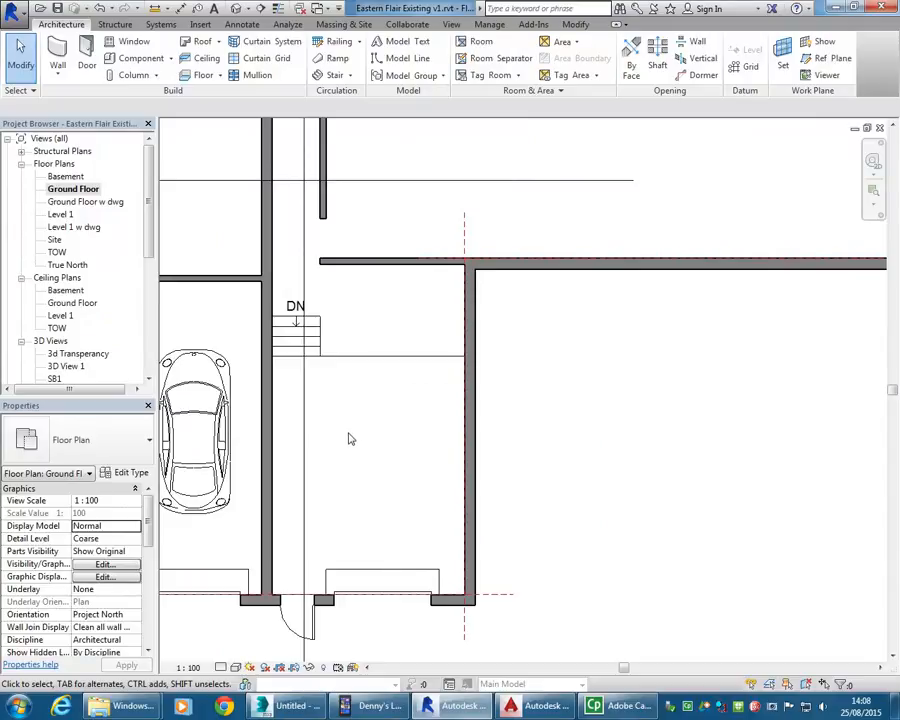
{"action": "scroll", "coordinate": [252, 300], "scroll_direction": "up", "scroll_amount": 5}
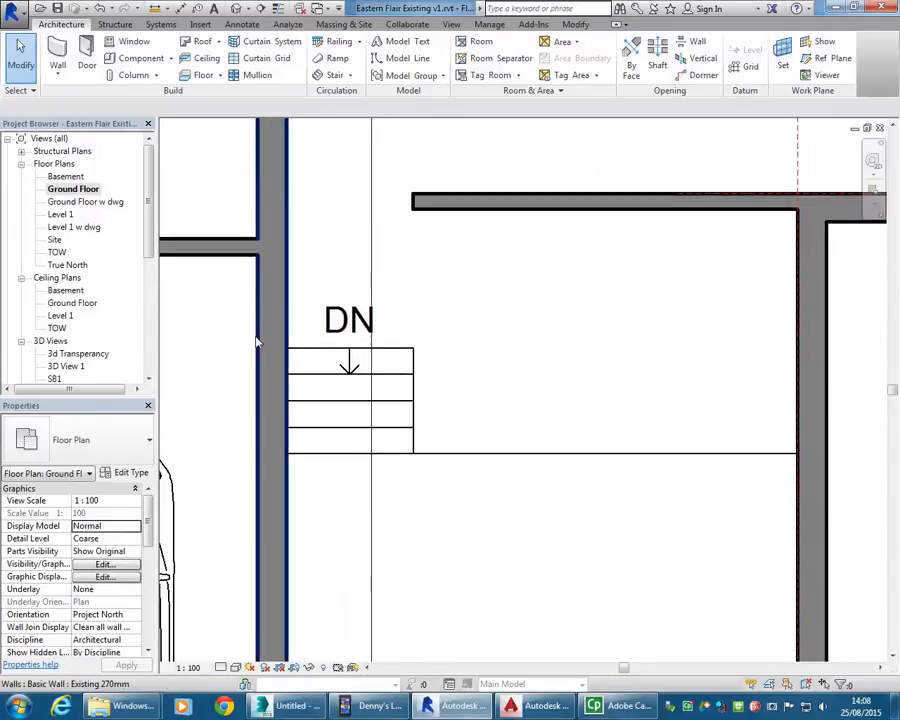
Make the monolithic stair beside the garage wall show its up arrow in all views
{"action": "middle_click_drag", "start_coordinate": [448, 555], "coordinate": [465, 533]}
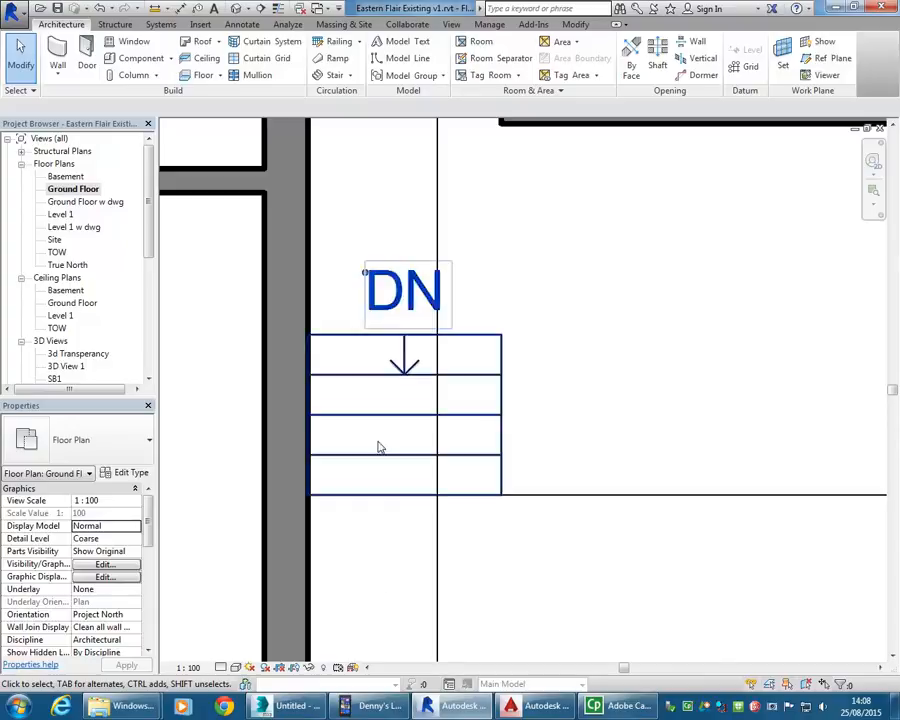
{"action": "left_click", "coordinate": [356, 376]}
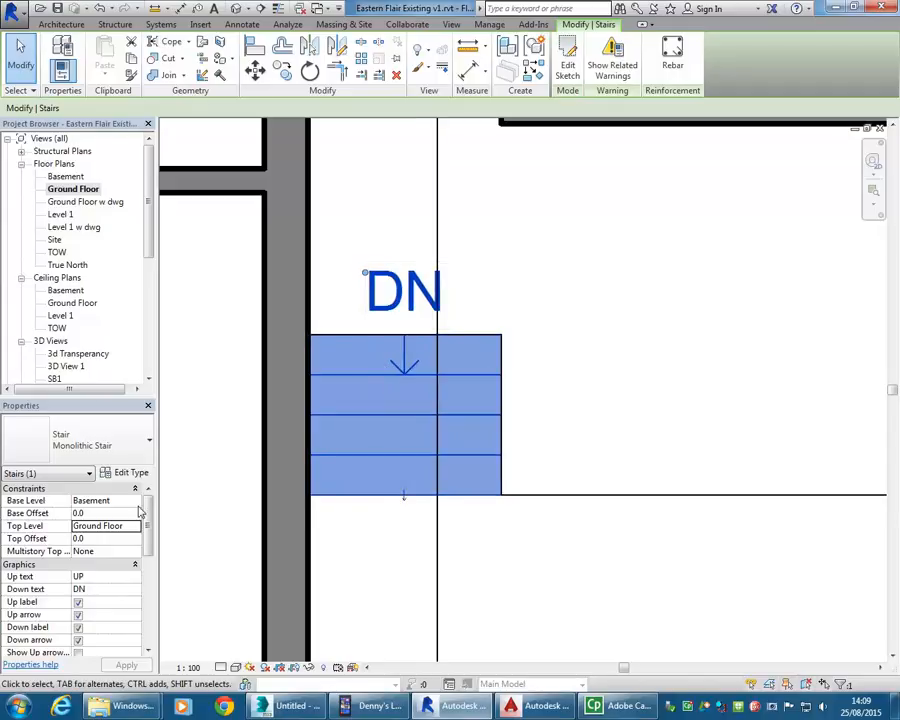
{"action": "scroll", "coordinate": [145, 520], "scroll_direction": "down", "scroll_amount": 3}
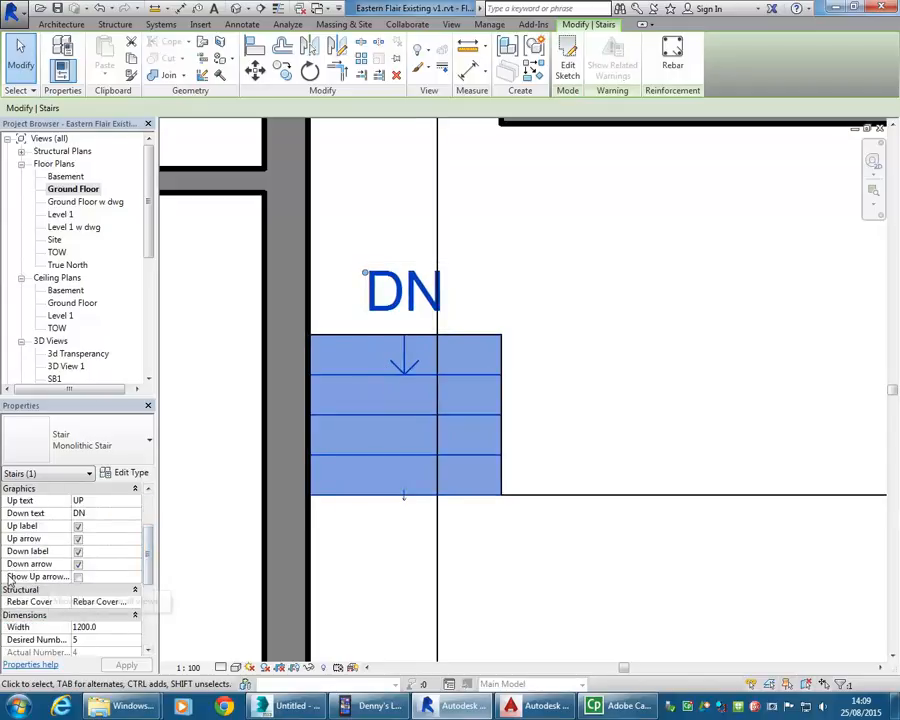
{"action": "left_click", "coordinate": [78, 578]}
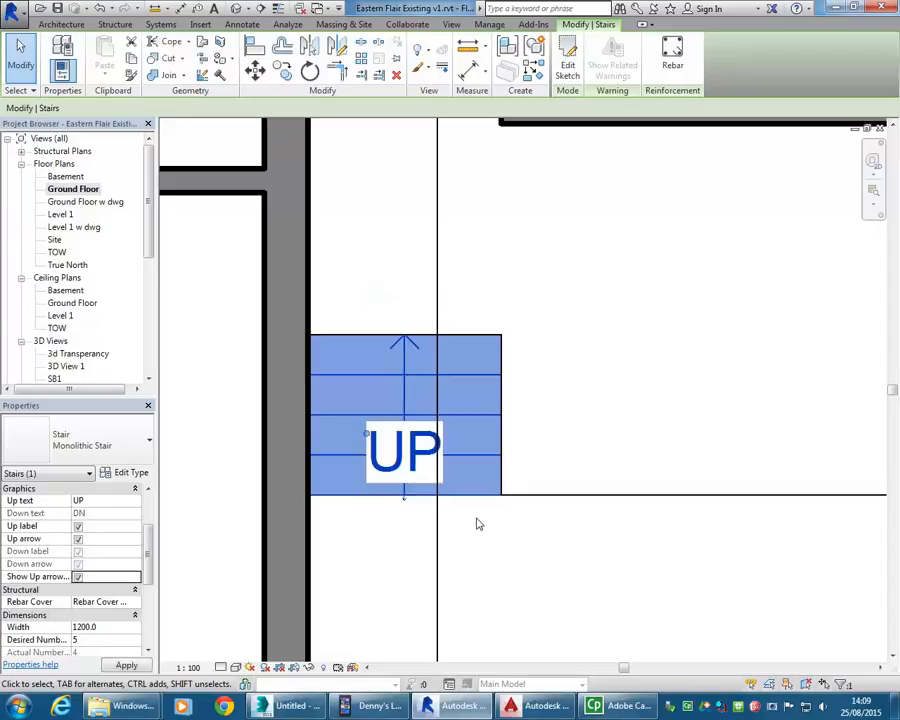
{"action": "scroll", "coordinate": [588, 362], "scroll_direction": "down", "scroll_amount": 2}
{"action": "middle_click_drag", "start_coordinate": [588, 362], "coordinate": [479, 340]}
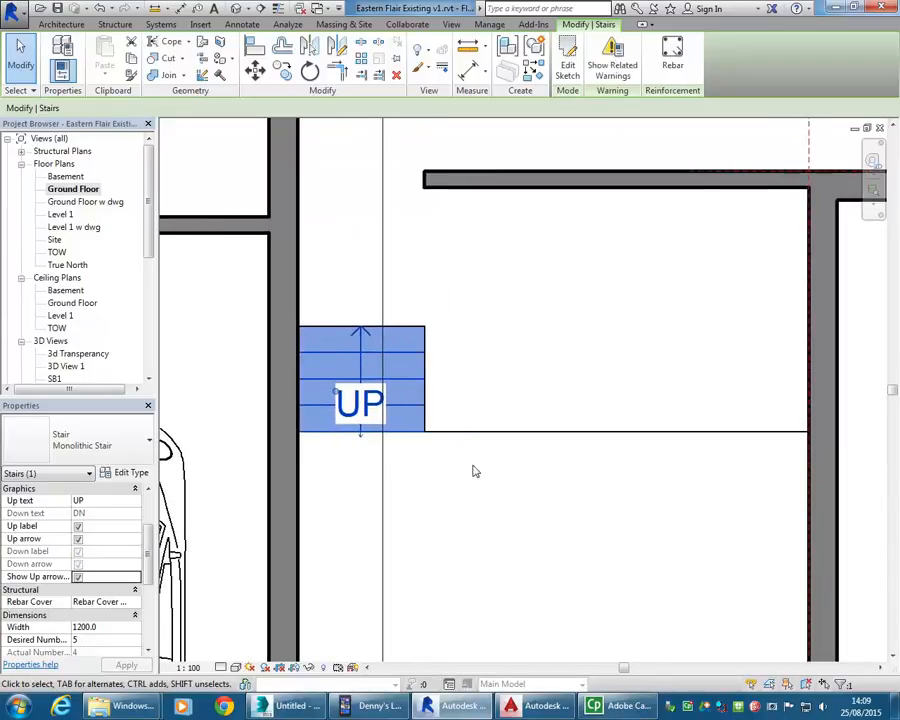
{"action": "left_click", "coordinate": [472, 464]}
Open the Basement plan and examine the loading area's stair and the filing cabinets against the wall
{"action": "scroll", "coordinate": [506, 504], "scroll_direction": "down", "scroll_amount": 2}
{"action": "middle_click_drag", "start_coordinate": [506, 504], "coordinate": [446, 342]}
{"action": "scroll", "coordinate": [452, 458], "scroll_direction": "down", "scroll_amount": 1}
{"action": "middle_click_drag", "start_coordinate": [496, 362], "coordinate": [460, 354]}
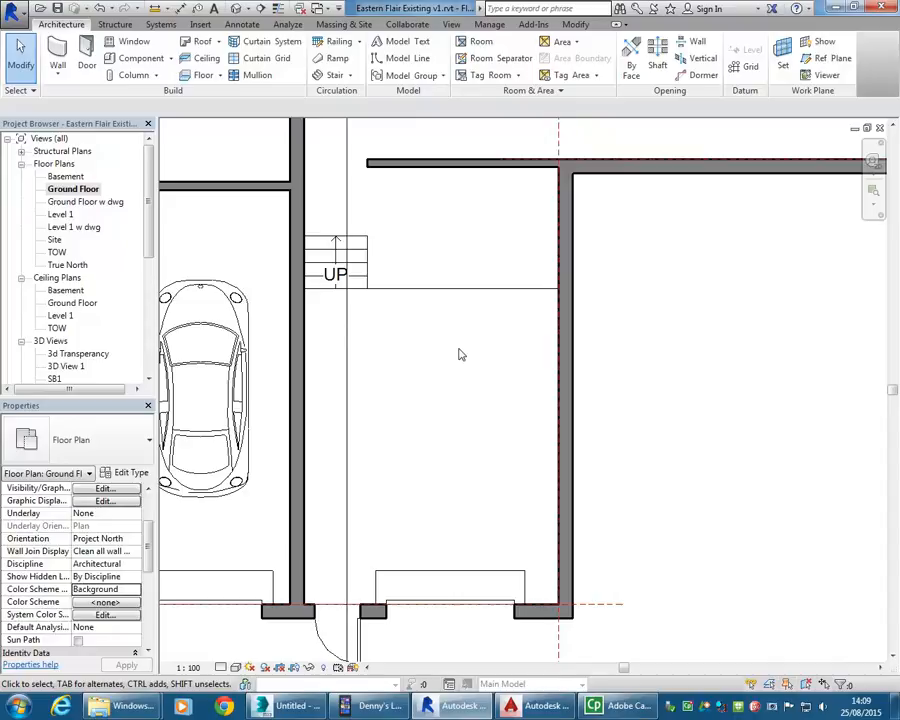
{"action": "double_click", "coordinate": [65, 177]}
{"action": "scroll", "coordinate": [490, 390], "scroll_direction": "down", "scroll_amount": 1}
{"action": "middle_click_drag", "start_coordinate": [490, 390], "coordinate": [444, 388]}
{"action": "scroll", "coordinate": [440, 380], "scroll_direction": "up", "scroll_amount": 1}
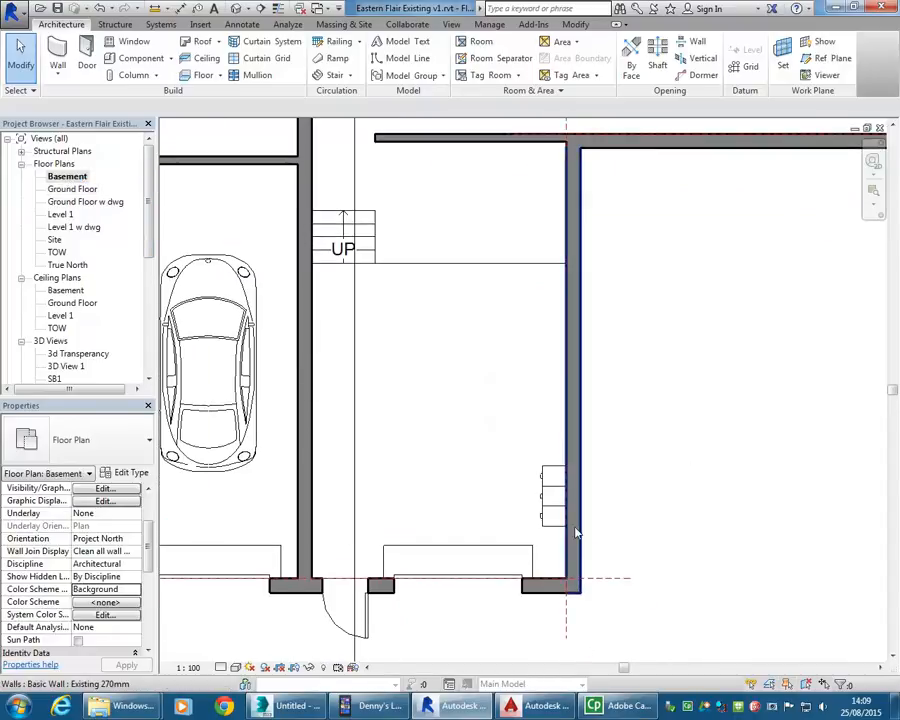
{"action": "scroll", "coordinate": [576, 533], "scroll_direction": "up", "scroll_amount": 2}
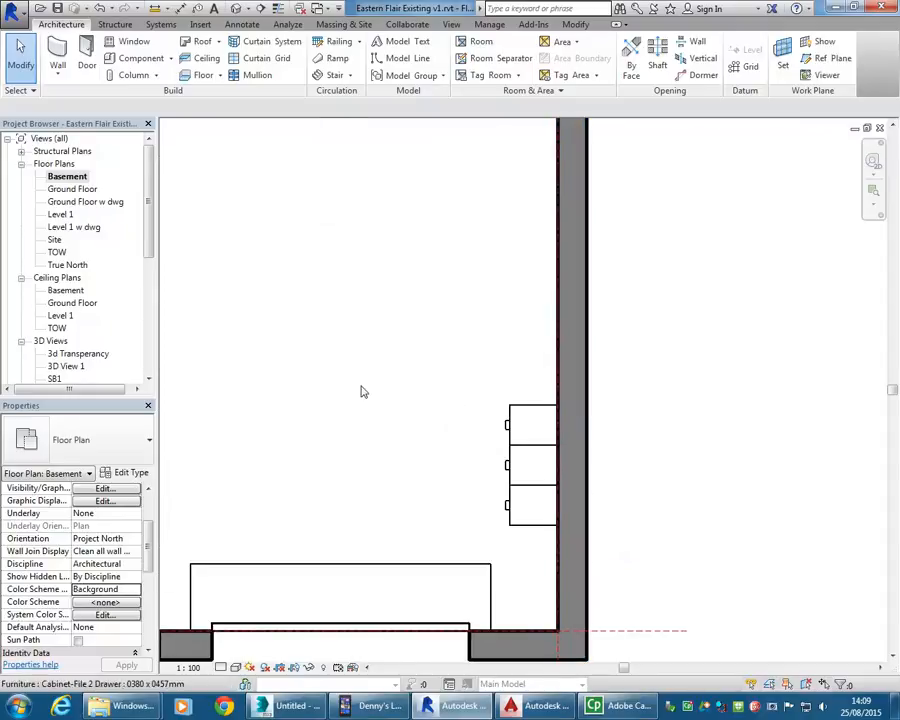
Return to the Ground Floor plan and check which loading area objects appear there
{"action": "double_click", "coordinate": [70, 189]}
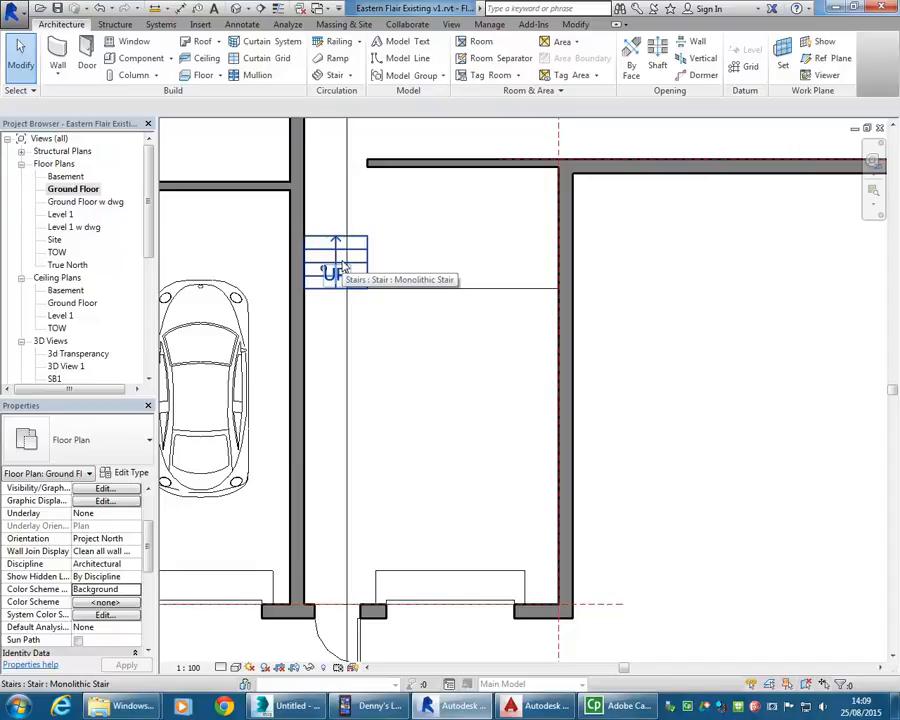
{"action": "scroll", "coordinate": [335, 486], "scroll_direction": "down", "scroll_amount": 1}
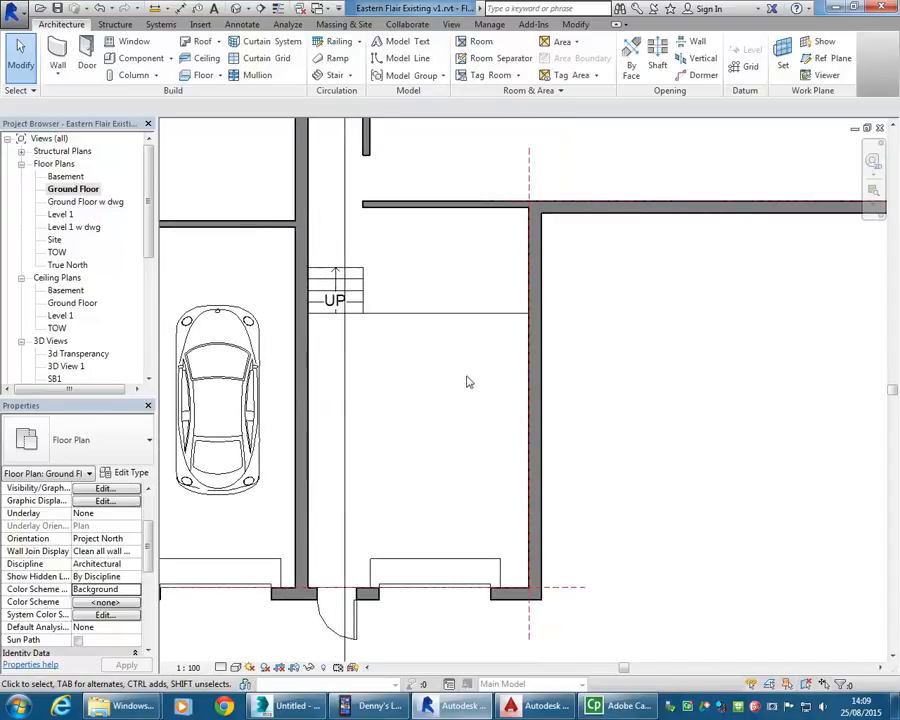
{"action": "scroll", "coordinate": [426, 428], "scroll_direction": "up", "scroll_amount": 1}
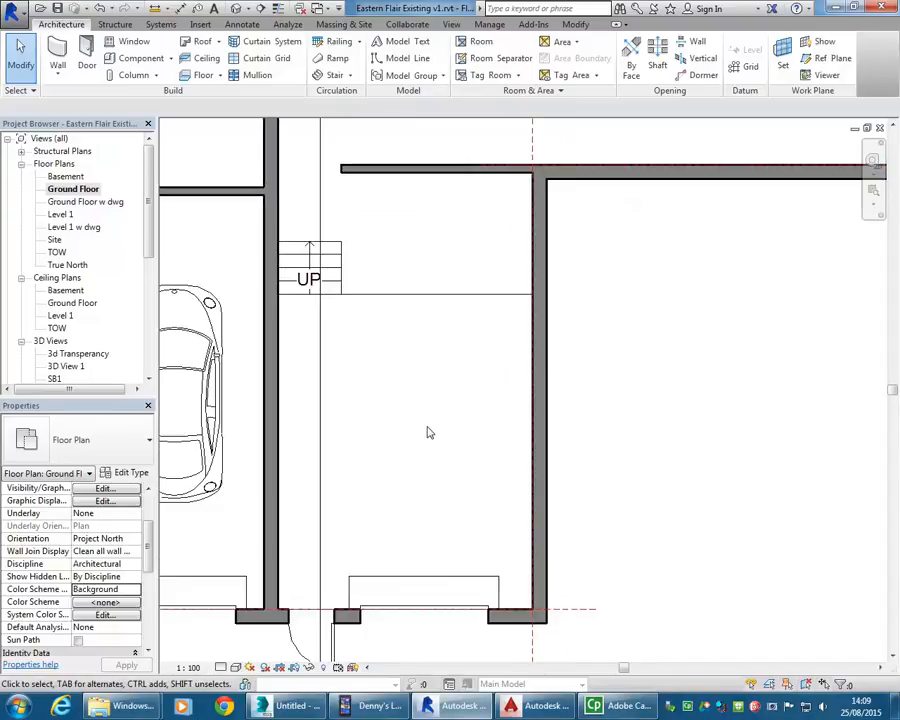
{"action": "middle_click_drag", "start_coordinate": [433, 432], "coordinate": [462, 430]}
Open the Ground Floor plan's View Range settings and review the cut plane offset
{"action": "left_click_drag", "start_coordinate": [150, 540], "coordinate": [150, 510]}
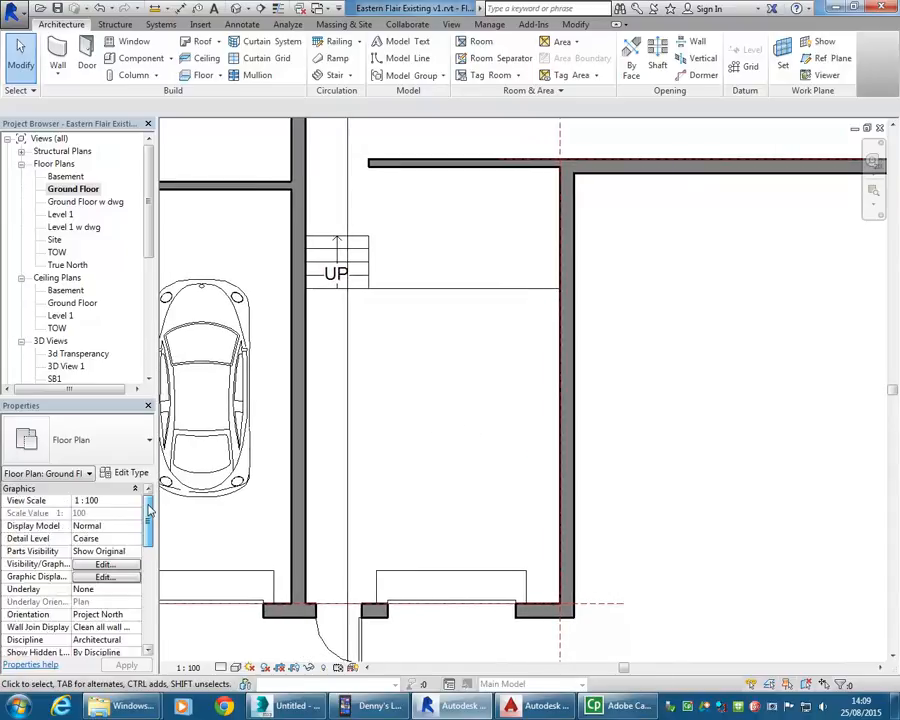
{"action": "scroll", "coordinate": [138, 511], "scroll_direction": "down", "scroll_amount": 1}
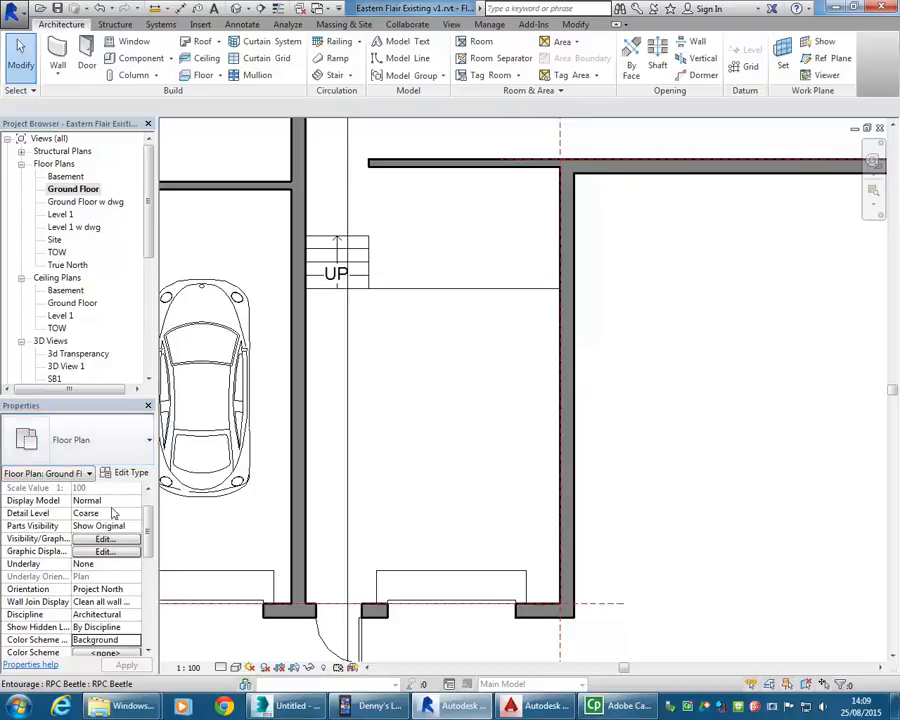
{"action": "scroll", "coordinate": [148, 531], "scroll_direction": "down", "scroll_amount": 5}
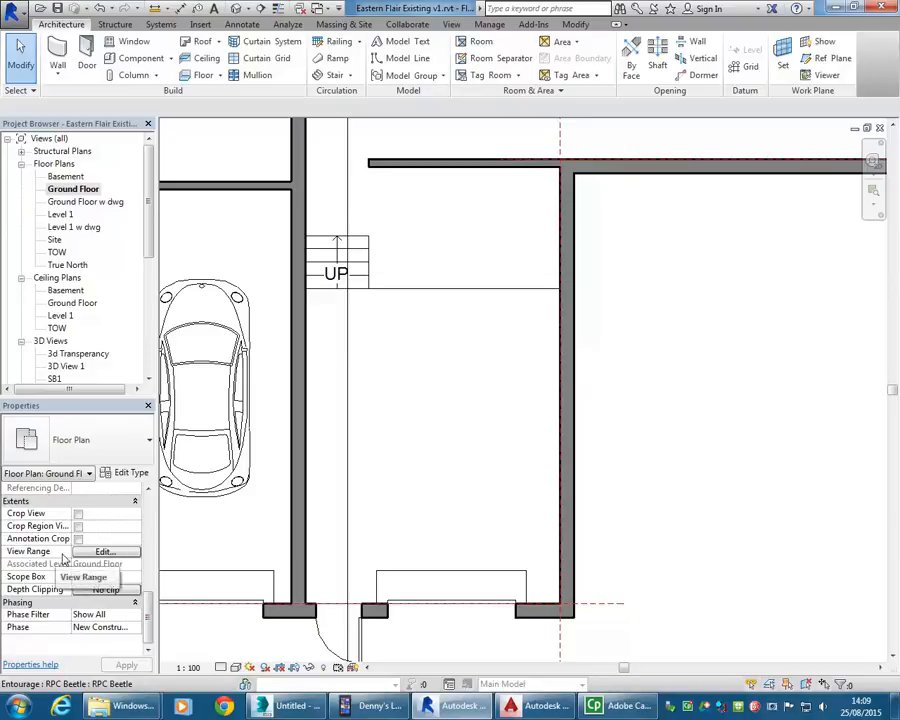
{"action": "left_click", "coordinate": [103, 553]}
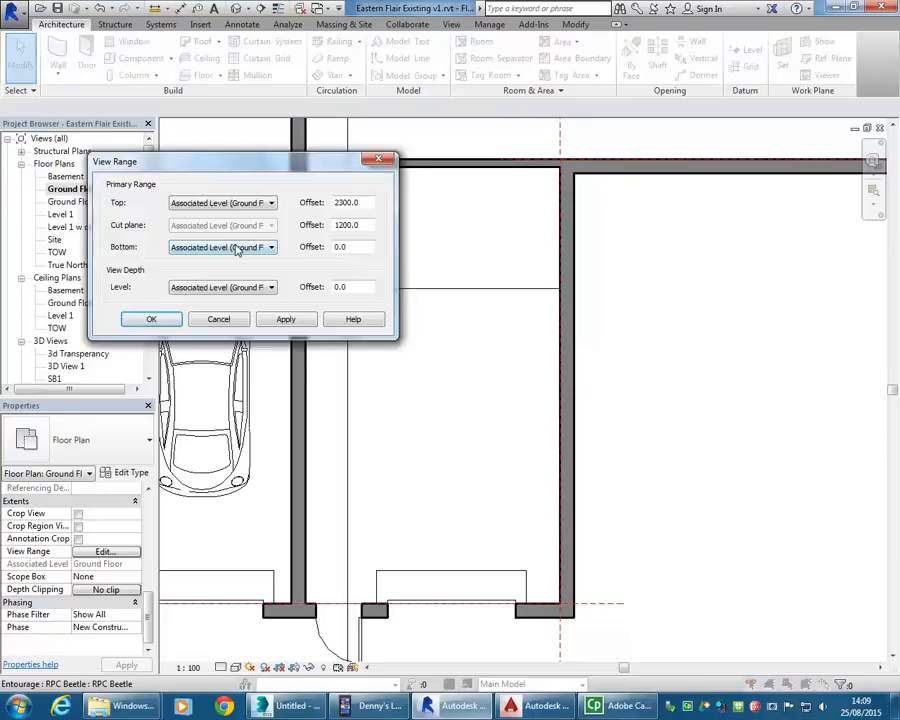
{"action": "left_click_drag", "start_coordinate": [214, 172], "coordinate": [213, 143]}
{"action": "left_click", "coordinate": [352, 195]}
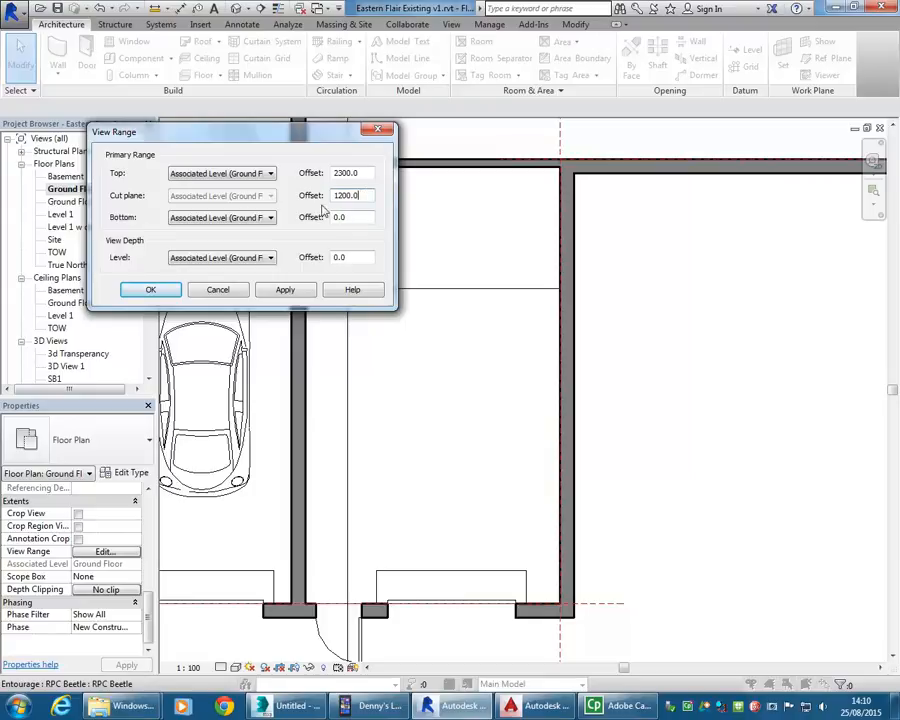
{"action": "left_click_drag", "start_coordinate": [361, 196], "coordinate": [328, 204]}
{"action": "left_click", "coordinate": [367, 192]}
Set both the bottom and the view depth of the Ground Floor view range to Unlimited
{"action": "left_click", "coordinate": [226, 219]}
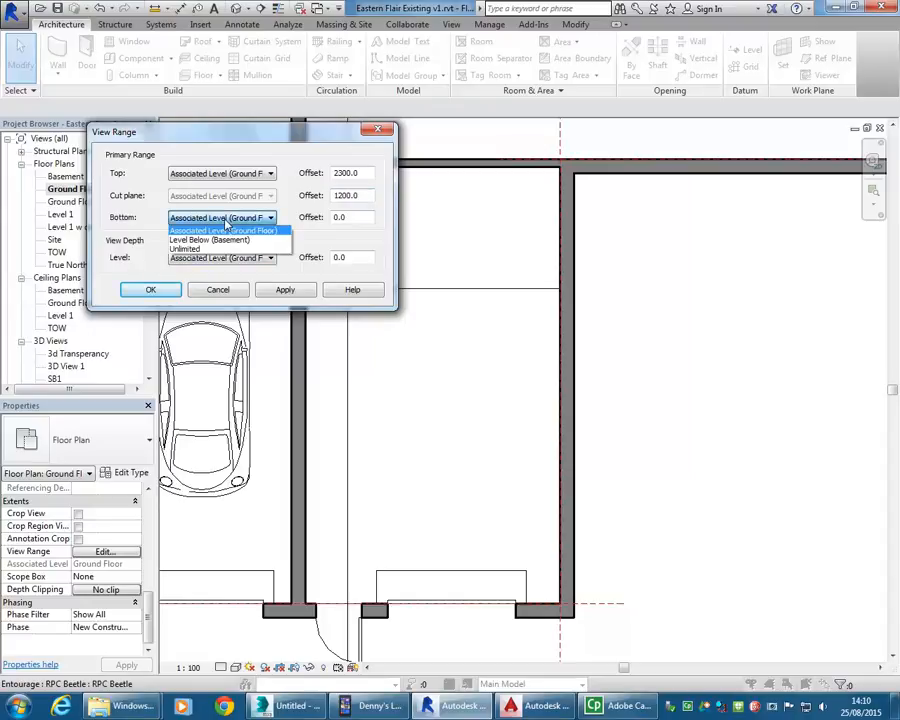
{"action": "left_click", "coordinate": [221, 244]}
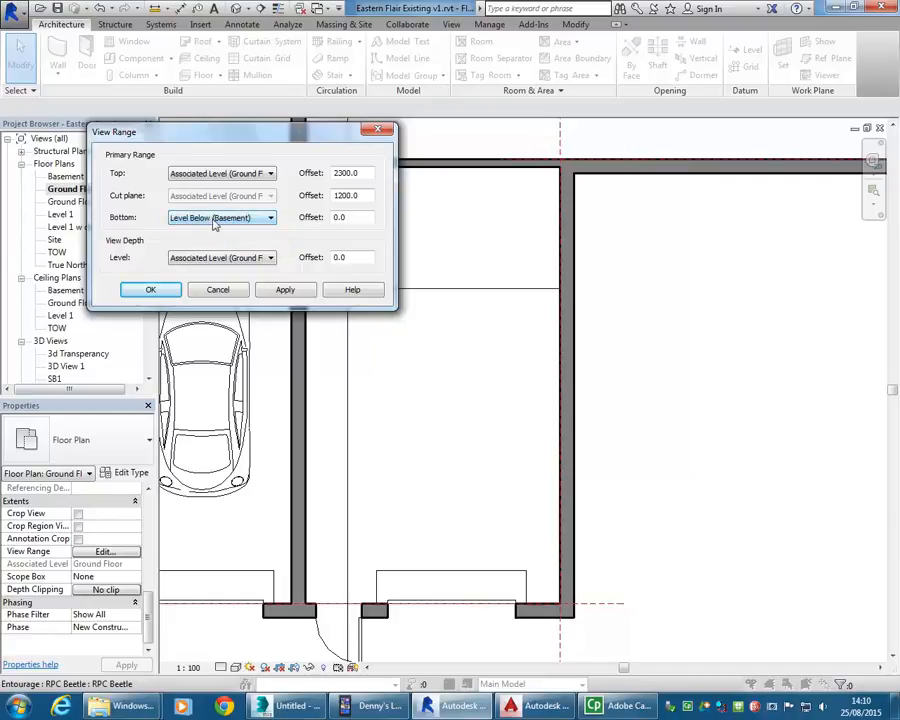
{"action": "left_click", "coordinate": [219, 220]}
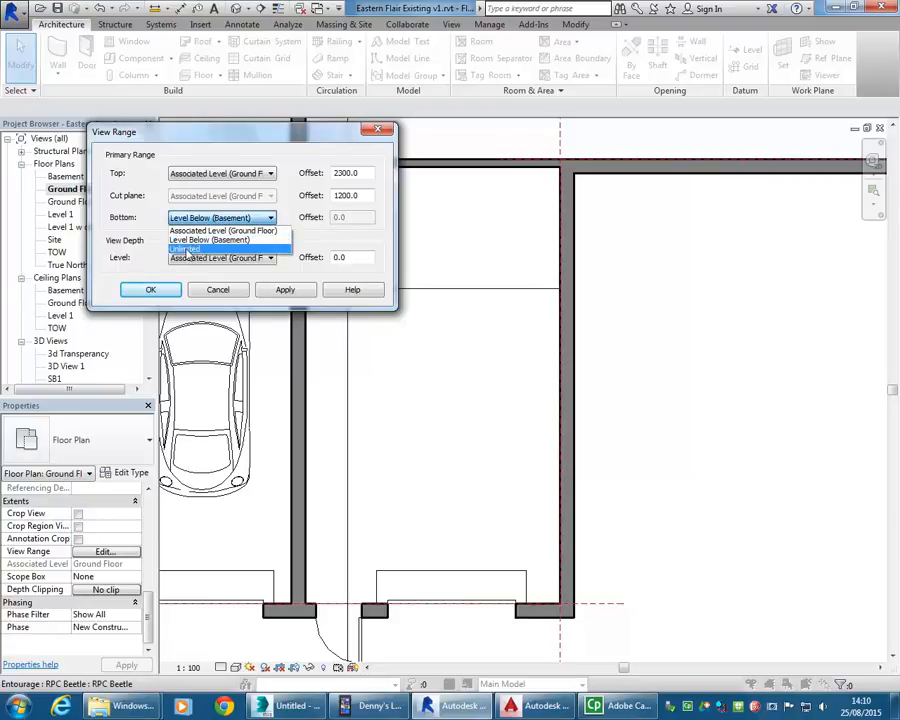
{"action": "left_click", "coordinate": [186, 250]}
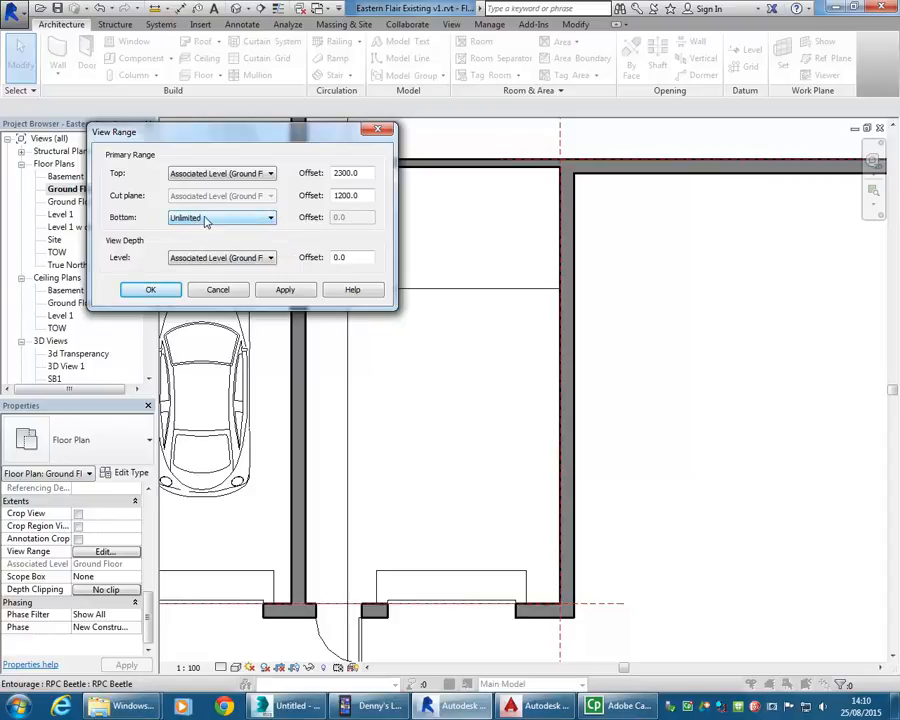
{"action": "left_click", "coordinate": [216, 259]}
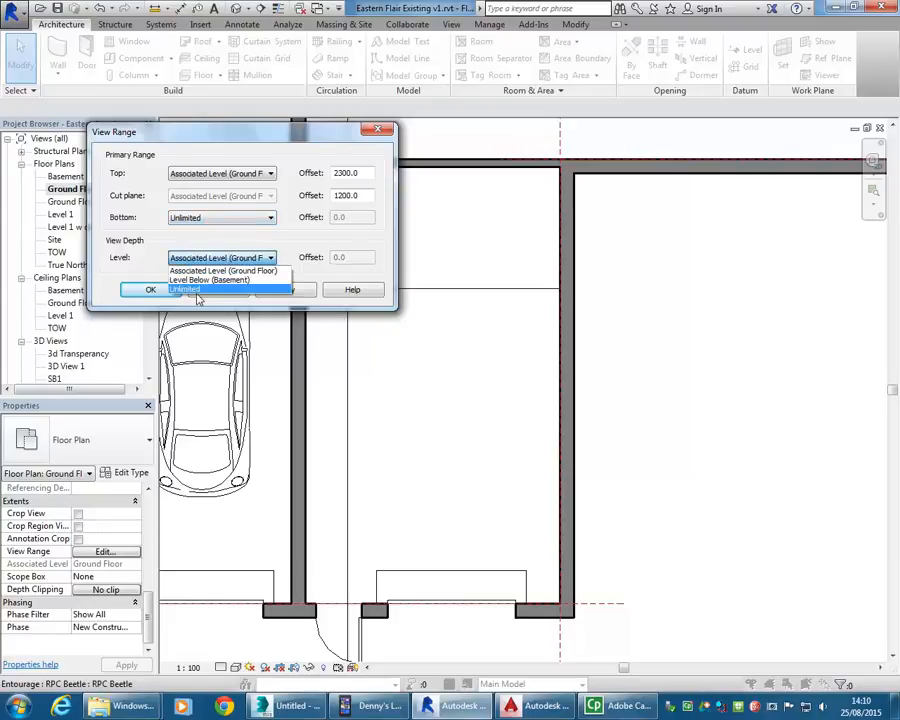
{"action": "left_click", "coordinate": [193, 290]}
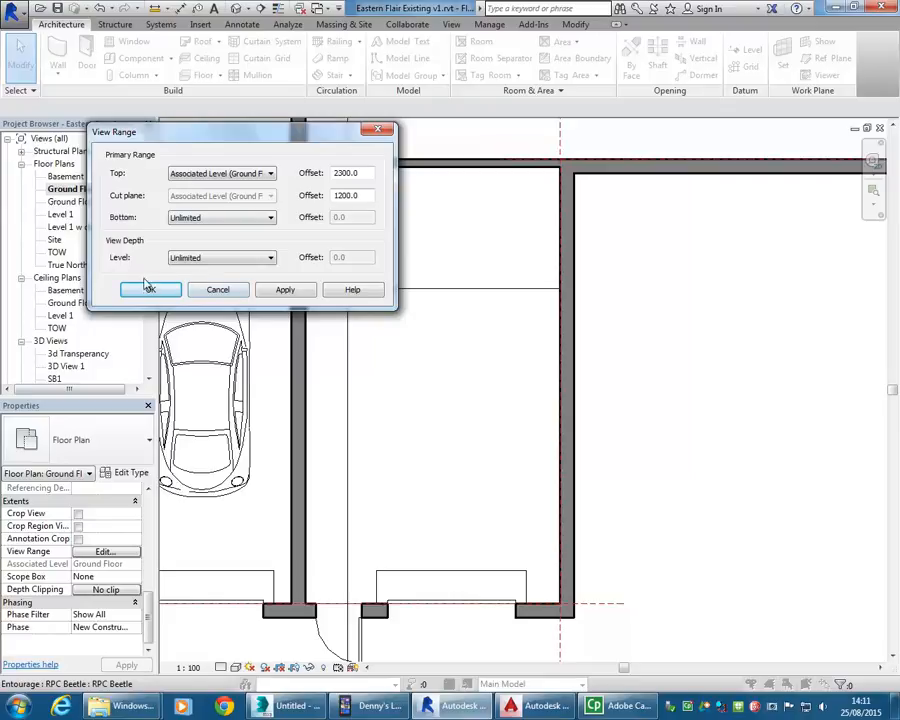
{"action": "left_click", "coordinate": [151, 289]}
Examine the filing cabinets, the short stair and the rest of the building in the Ground Floor plan
{"action": "middle_click_drag", "start_coordinate": [488, 439], "coordinate": [374, 311]}
{"action": "scroll", "coordinate": [404, 502], "scroll_direction": "up", "scroll_amount": 4}
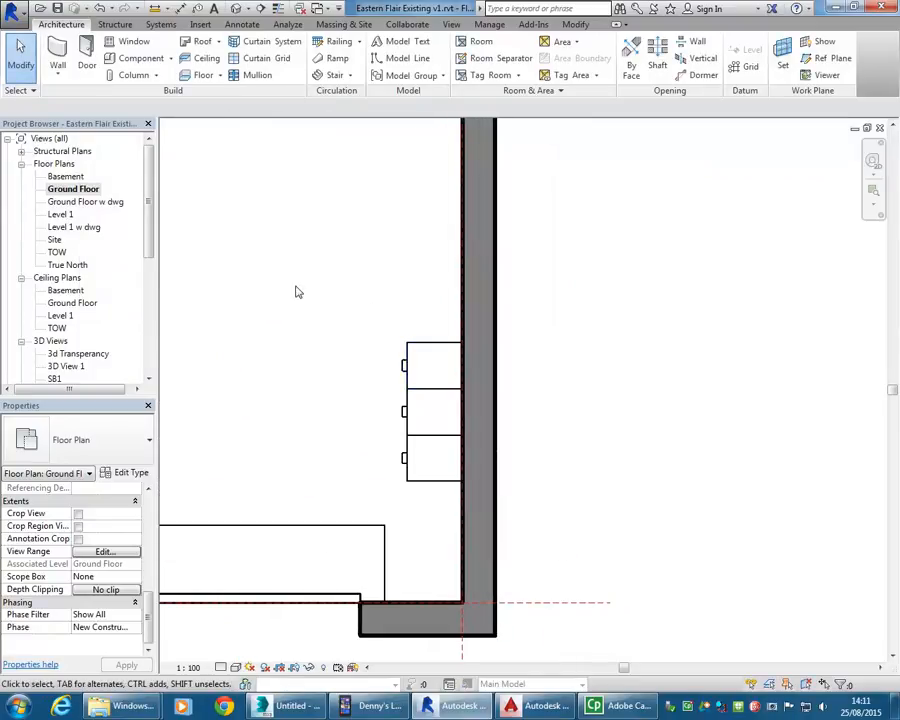
{"action": "scroll", "coordinate": [346, 321], "scroll_direction": "down", "scroll_amount": 3}
{"action": "middle_click_drag", "start_coordinate": [346, 321], "coordinate": [403, 420]}
{"action": "scroll", "coordinate": [372, 362], "scroll_direction": "down", "scroll_amount": 2}
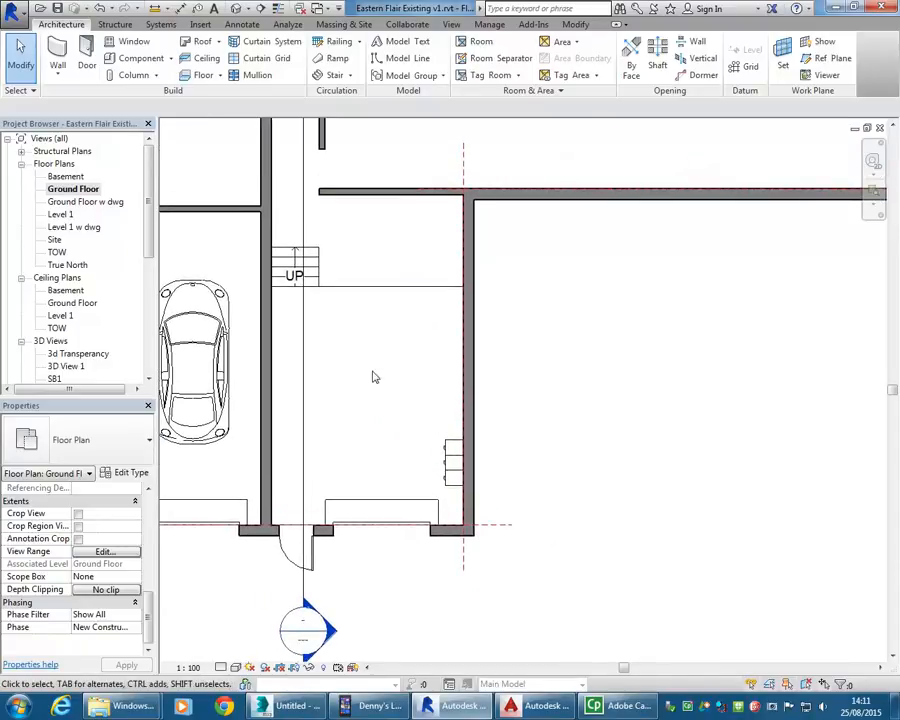
{"action": "scroll", "coordinate": [346, 428], "scroll_direction": "down", "scroll_amount": 3}
{"action": "middle_click_drag", "start_coordinate": [346, 428], "coordinate": [418, 478]}
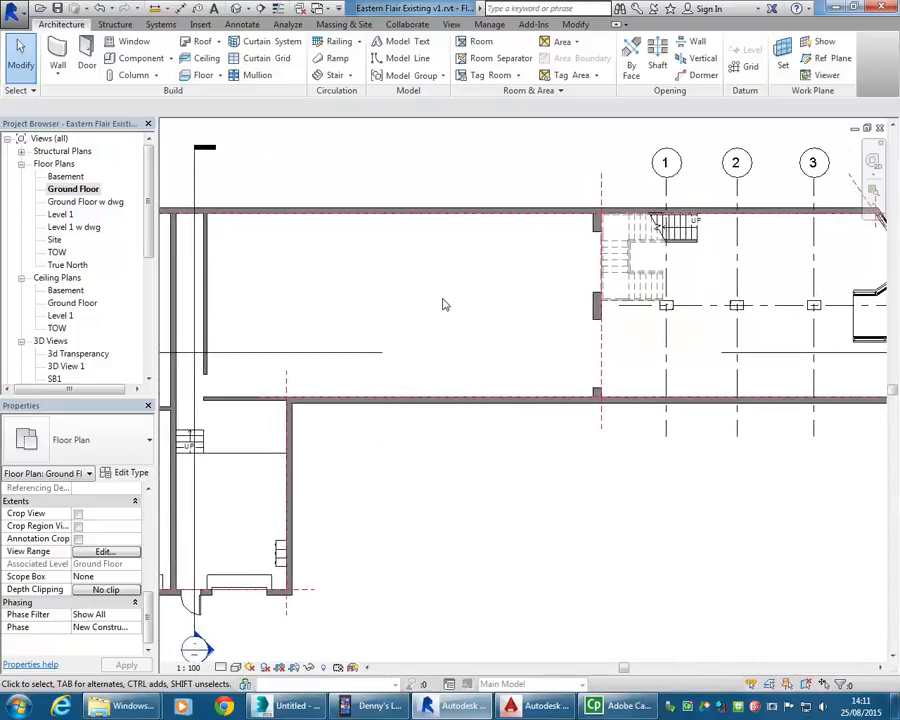
{"action": "scroll", "coordinate": [456, 307], "scroll_direction": "down", "scroll_amount": 1}
{"action": "middle_click_drag", "start_coordinate": [448, 303], "coordinate": [421, 304]}
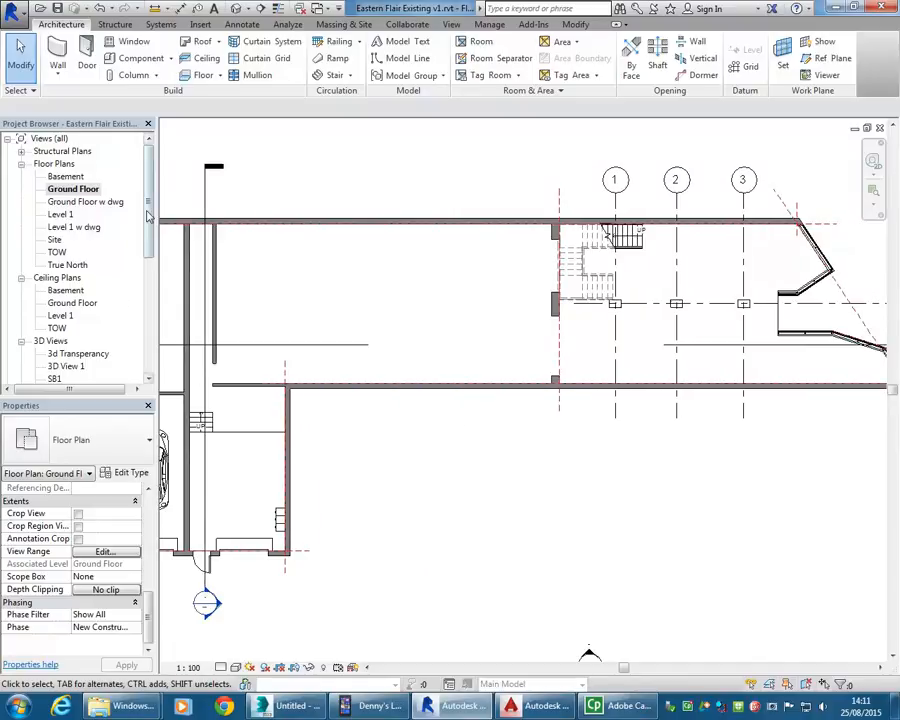
Open the 3d Transperancy view and locate the main staircase between the Ground Floor and Level 1
{"action": "left_click_drag", "start_coordinate": [149, 215], "coordinate": [149, 245]}
{"action": "double_click", "coordinate": [82, 304]}
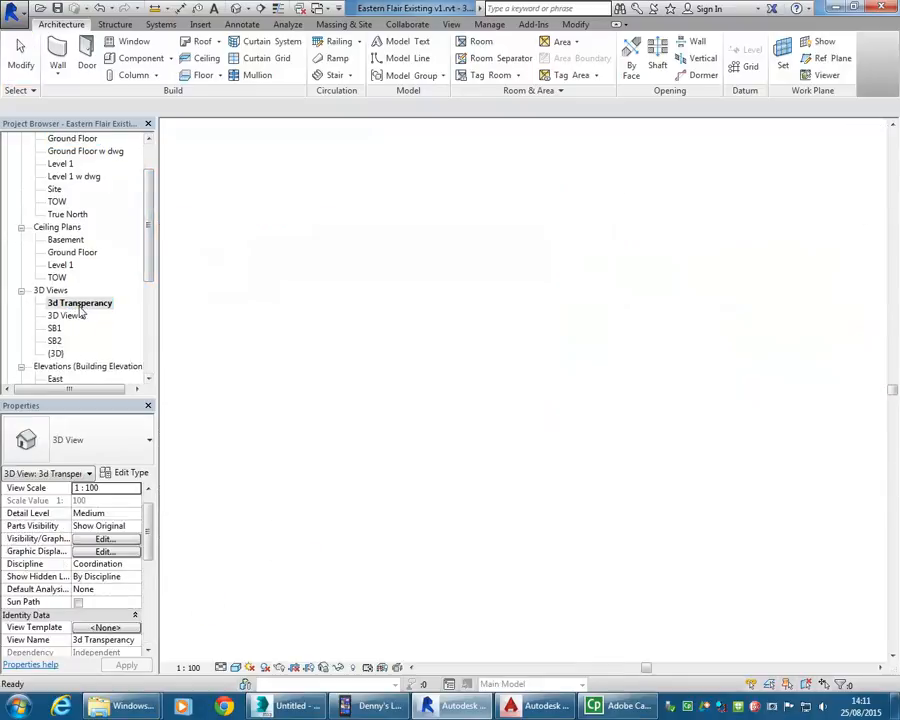
{"action": "scroll", "coordinate": [408, 452], "scroll_direction": "down", "scroll_amount": 3}
{"action": "middle_click_drag", "start_coordinate": [622, 328], "coordinate": [394, 522]}
{"action": "middle_click_drag", "start_coordinate": [569, 356], "coordinate": [376, 237]}
{"action": "middle_click_drag", "start_coordinate": [587, 408], "coordinate": [322, 245]}
{"action": "middle_click_drag", "start_coordinate": [579, 358], "coordinate": [525, 362]}
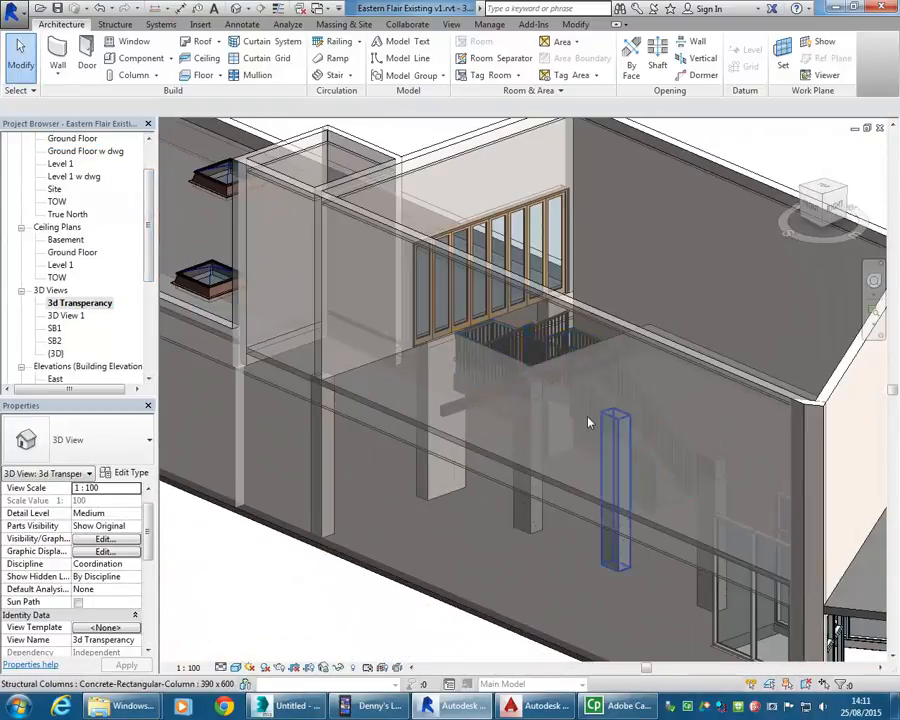
{"action": "scroll", "coordinate": [570, 426], "scroll_direction": "up", "scroll_amount": 3}
{"action": "scroll", "coordinate": [651, 488], "scroll_direction": "down", "scroll_amount": 2}
Inspect the main staircase's type properties without changing them and clear the selection
{"action": "left_click", "coordinate": [639, 494]}
{"action": "scroll", "coordinate": [616, 505], "scroll_direction": "up", "scroll_amount": 2}
{"action": "middle_click_drag", "start_coordinate": [616, 505], "coordinate": [600, 469], "text": "shift"}
{"action": "left_click", "coordinate": [126, 472]}
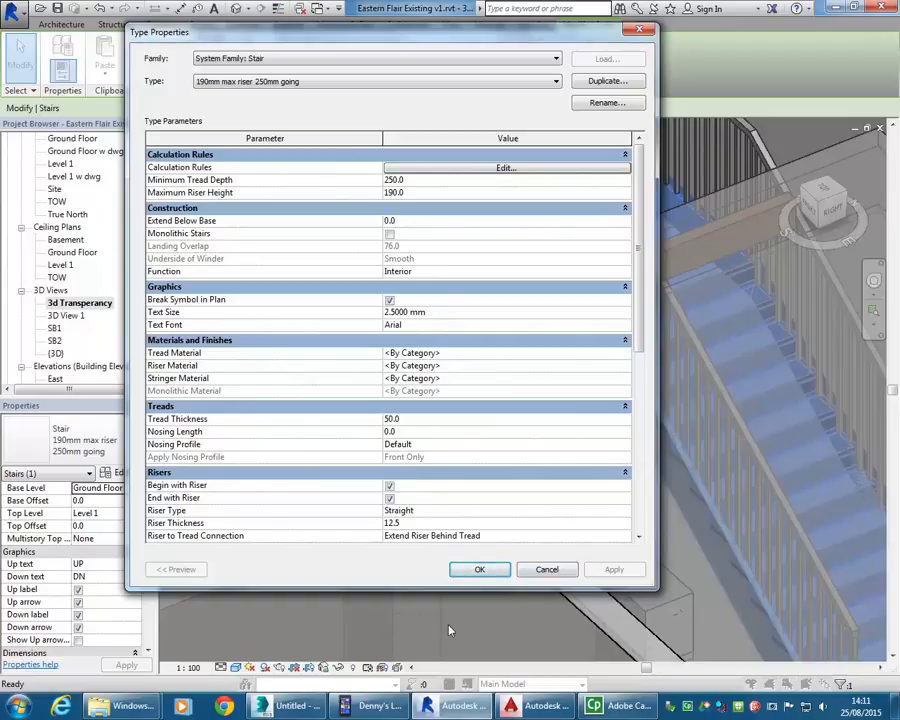
{"action": "left_click", "coordinate": [543, 571]}
{"action": "scroll", "coordinate": [606, 529], "scroll_direction": "down", "scroll_amount": 1}
{"action": "middle_click_drag", "start_coordinate": [618, 500], "coordinate": [456, 480]}
{"action": "left_click", "coordinate": [490, 474]}
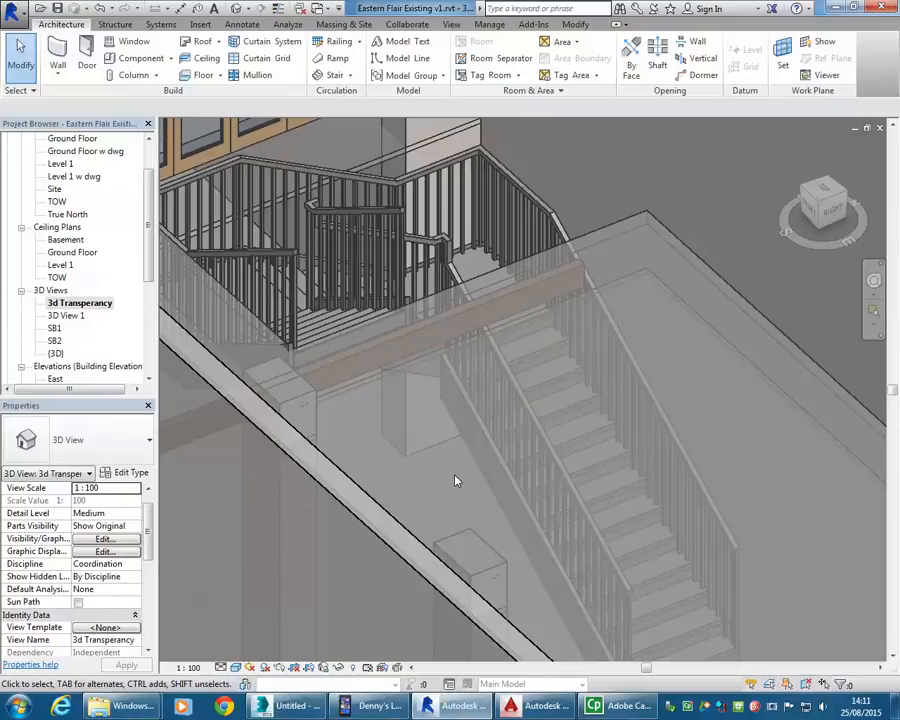
{"action": "middle_click_drag", "start_coordinate": [455, 481], "coordinate": [461, 484]}
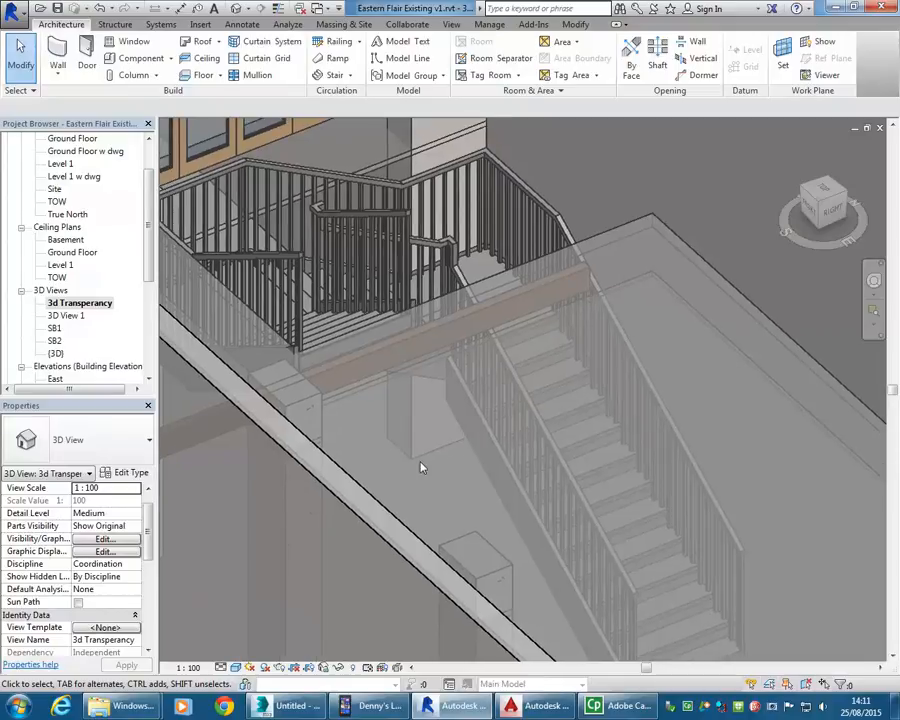
{"action": "scroll", "coordinate": [430, 490], "scroll_direction": "down", "scroll_amount": 1}
{"action": "middle_click_drag", "start_coordinate": [430, 495], "coordinate": [438, 498]}
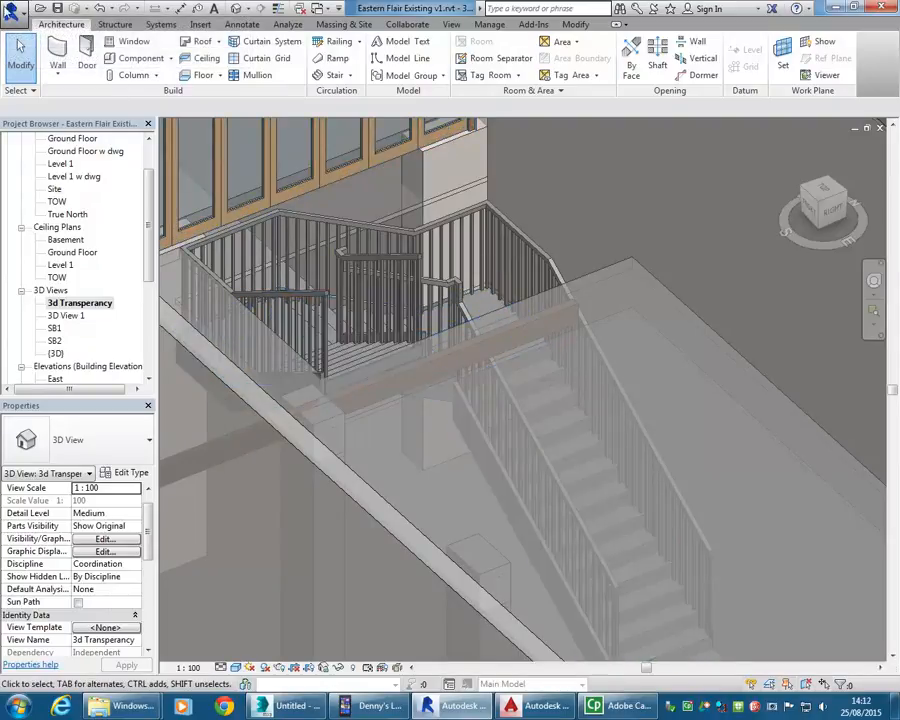
Start opening a Revit file and select Stairs.rvt in the Metric Library's Sample Files folder
{"action": "left_click", "coordinate": [11, 10]}
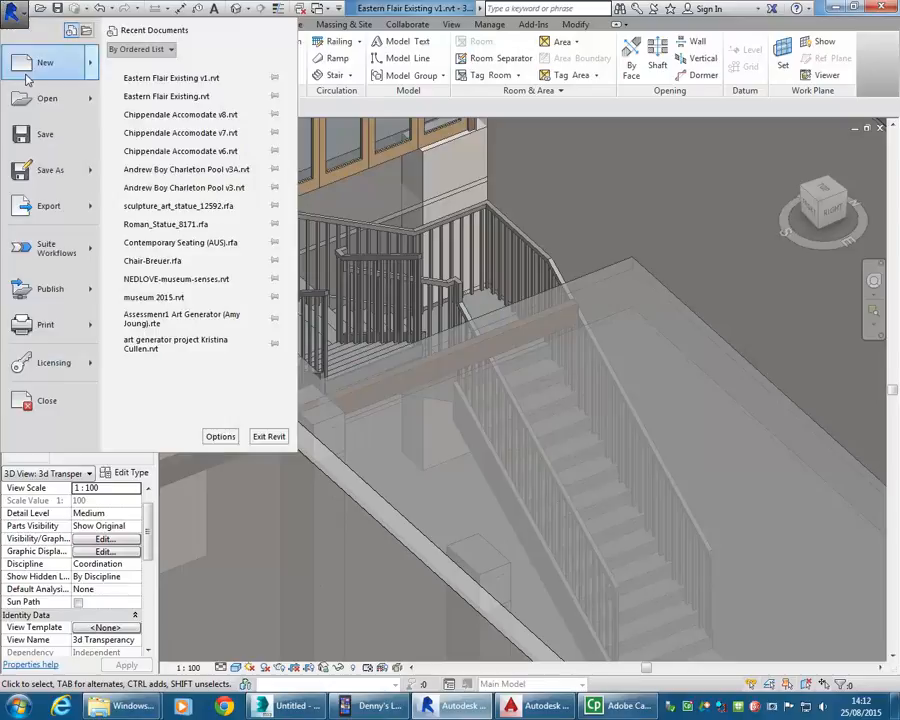
{"action": "mouse_move", "coordinate": [38, 104]}
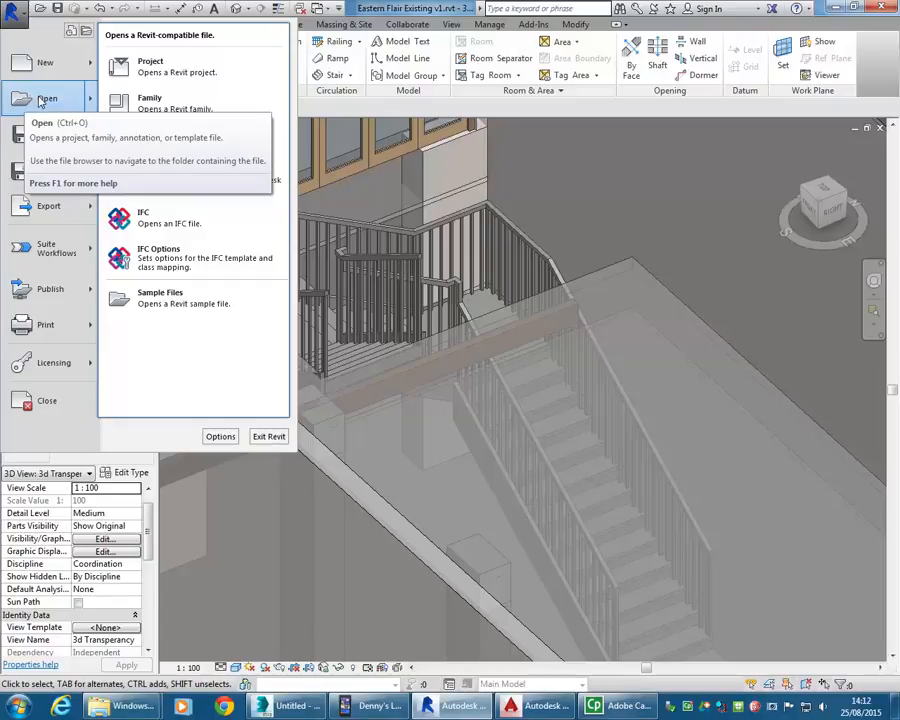
{"action": "left_click", "coordinate": [40, 101]}
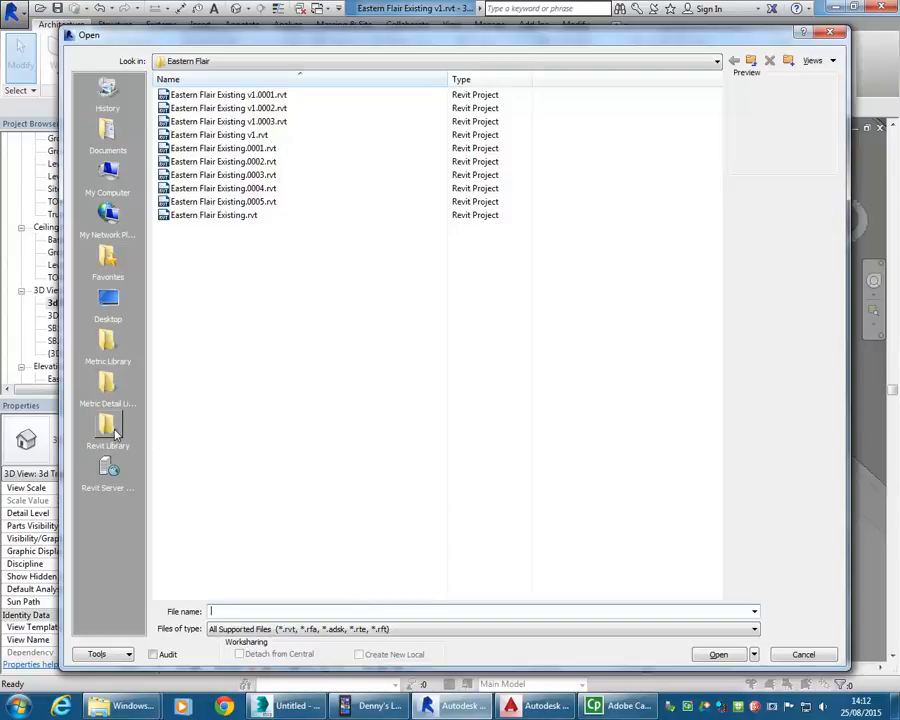
{"action": "left_click", "coordinate": [108, 344]}
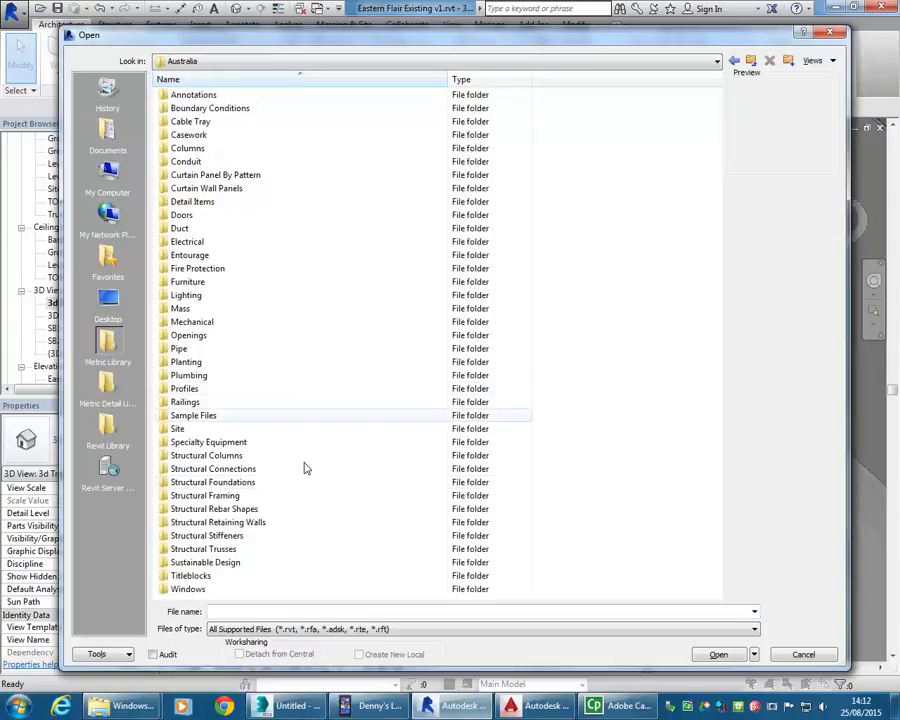
{"action": "double_click", "coordinate": [195, 415]}
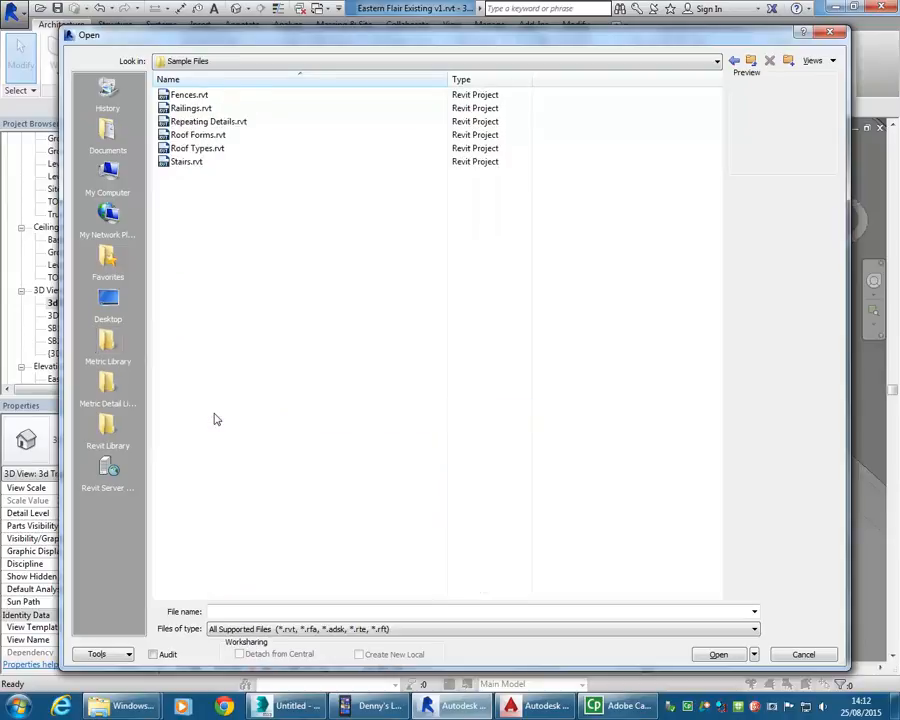
{"action": "left_click", "coordinate": [185, 163]}
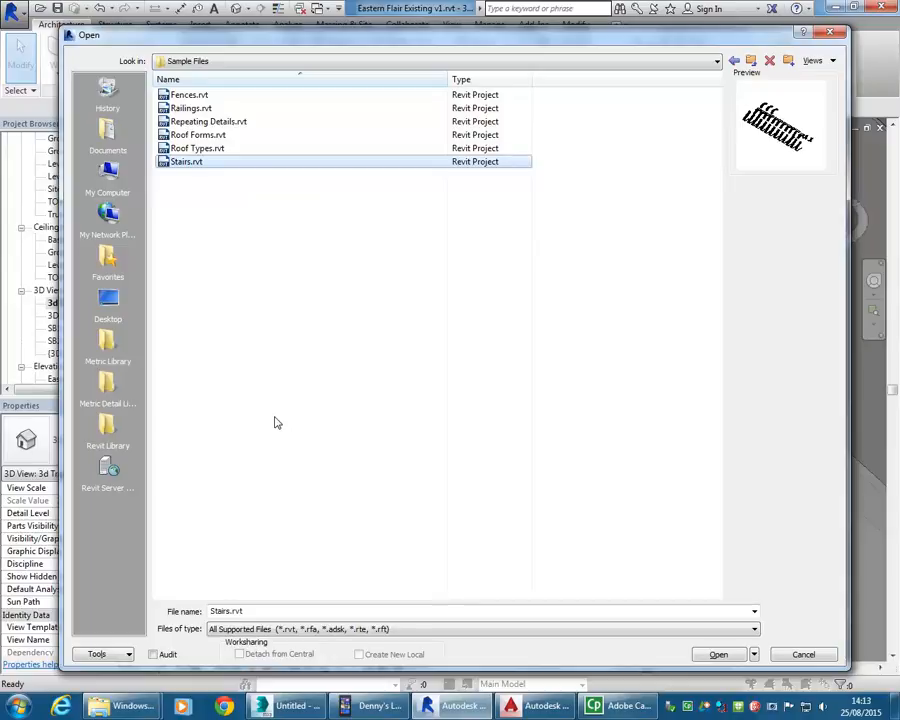
{"action": "left_click_drag", "start_coordinate": [311, 31], "coordinate": [305, 260]}
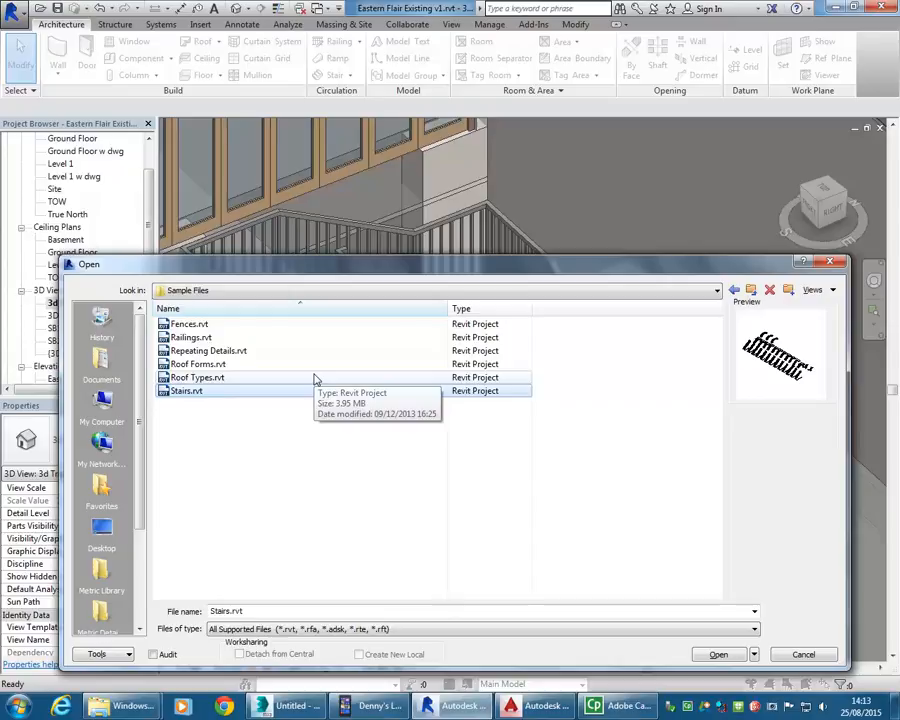
{"action": "left_click_drag", "start_coordinate": [352, 268], "coordinate": [352, 222]}
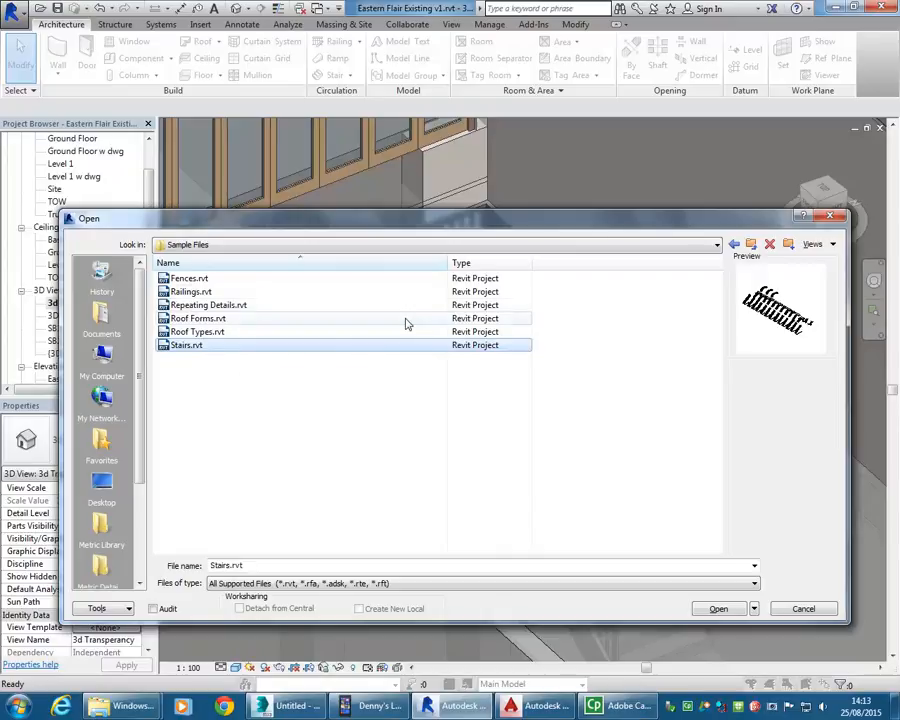
{"action": "left_click_drag", "start_coordinate": [416, 231], "coordinate": [416, 337]}
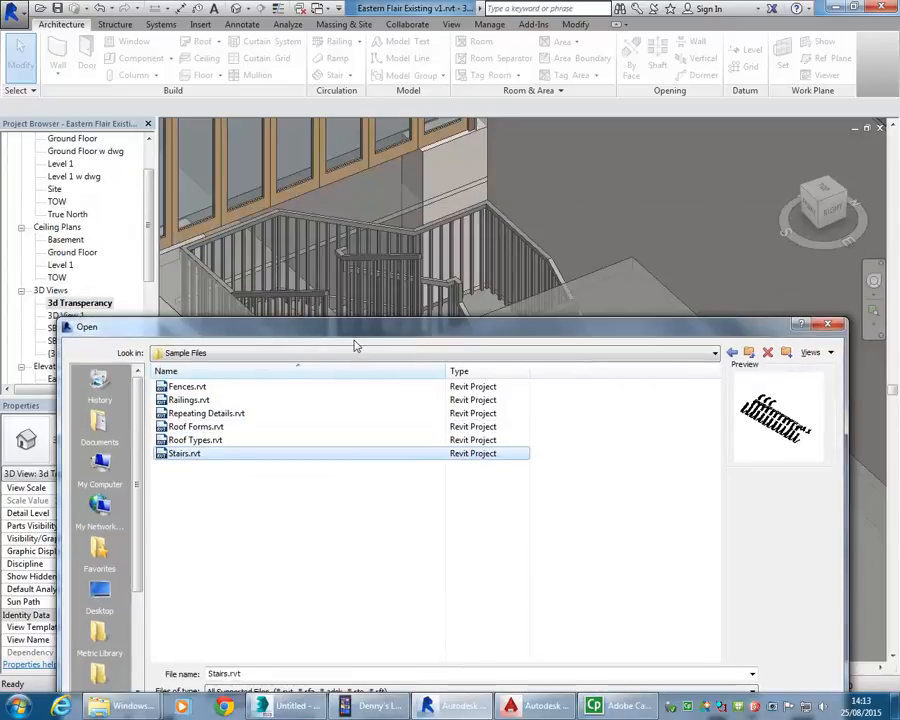
{"action": "left_click_drag", "start_coordinate": [307, 336], "coordinate": [303, 187]}
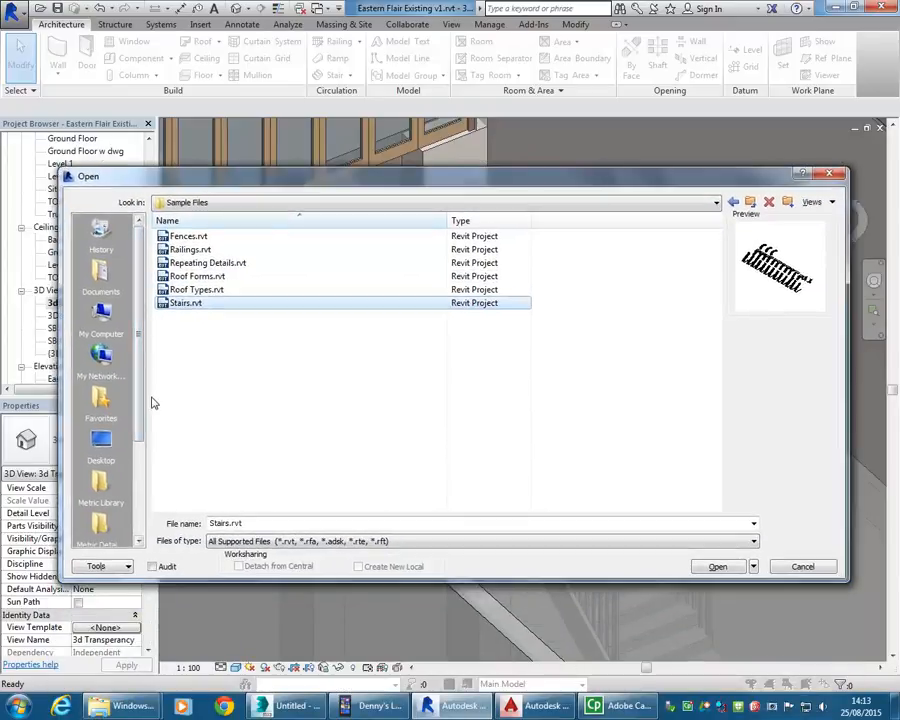
Open Stairs.rvt from the Sample Files folder of the Revit Library instead of the Metric Library
{"action": "left_click_drag", "start_coordinate": [140, 400], "coordinate": [140, 462]}
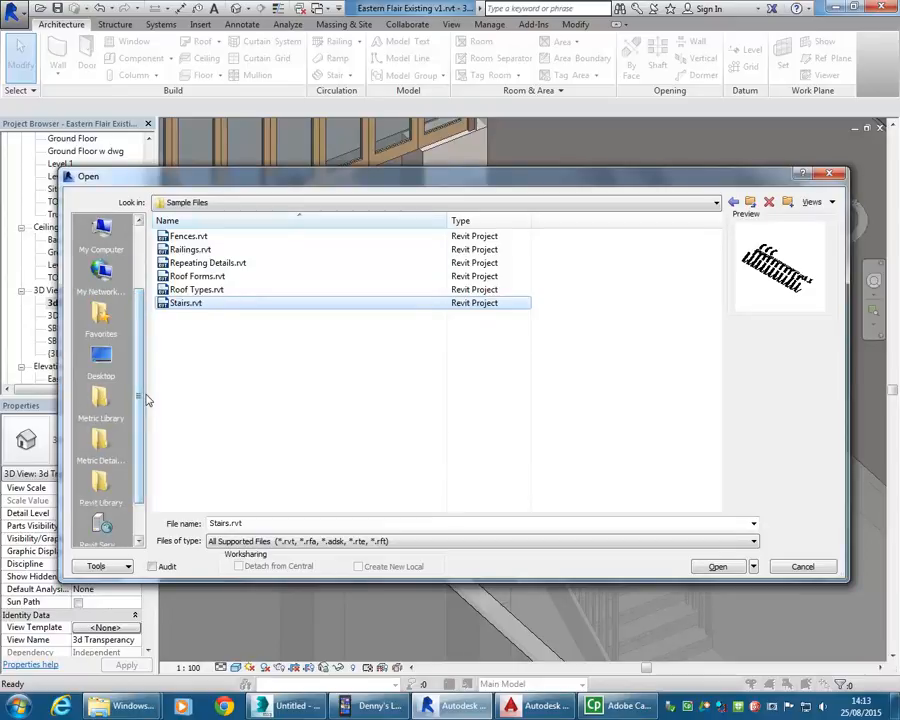
{"action": "scroll", "coordinate": [140, 415], "scroll_direction": "down", "scroll_amount": 1}
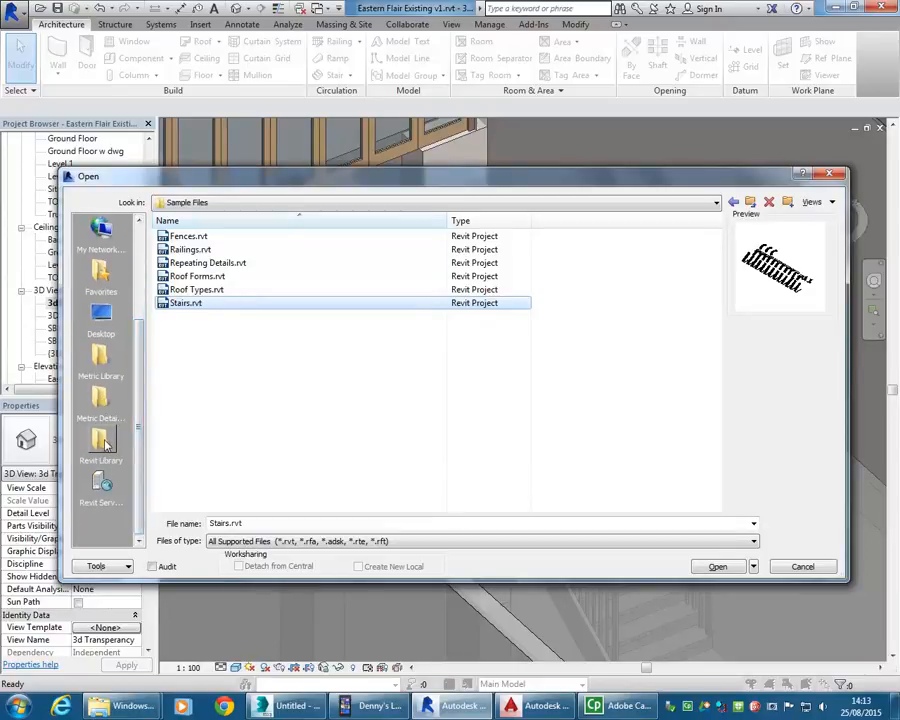
{"action": "left_click", "coordinate": [100, 442]}
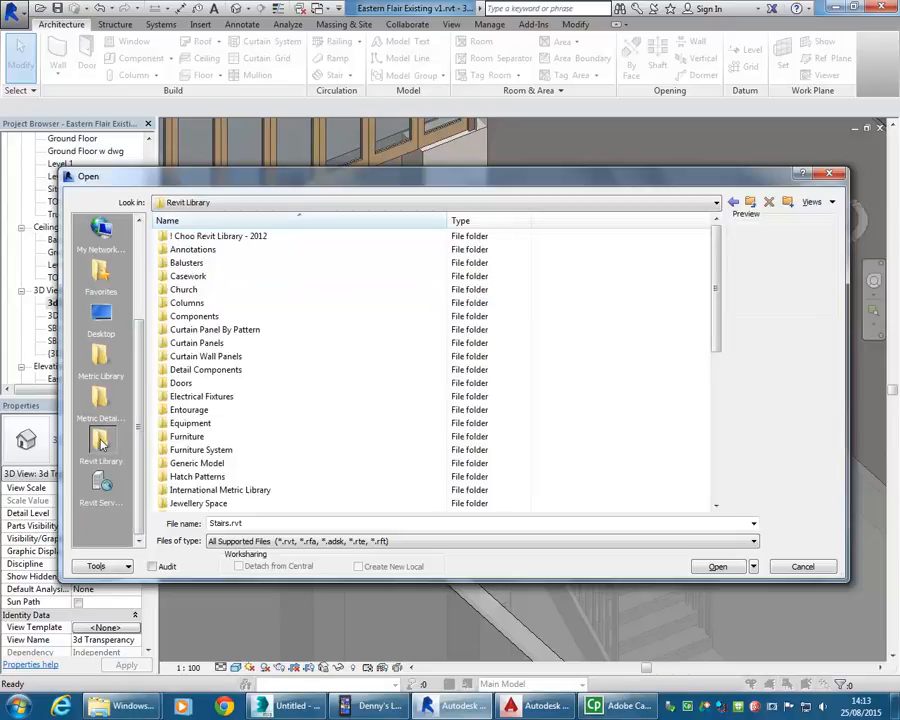
{"action": "left_click", "coordinate": [226, 206]}
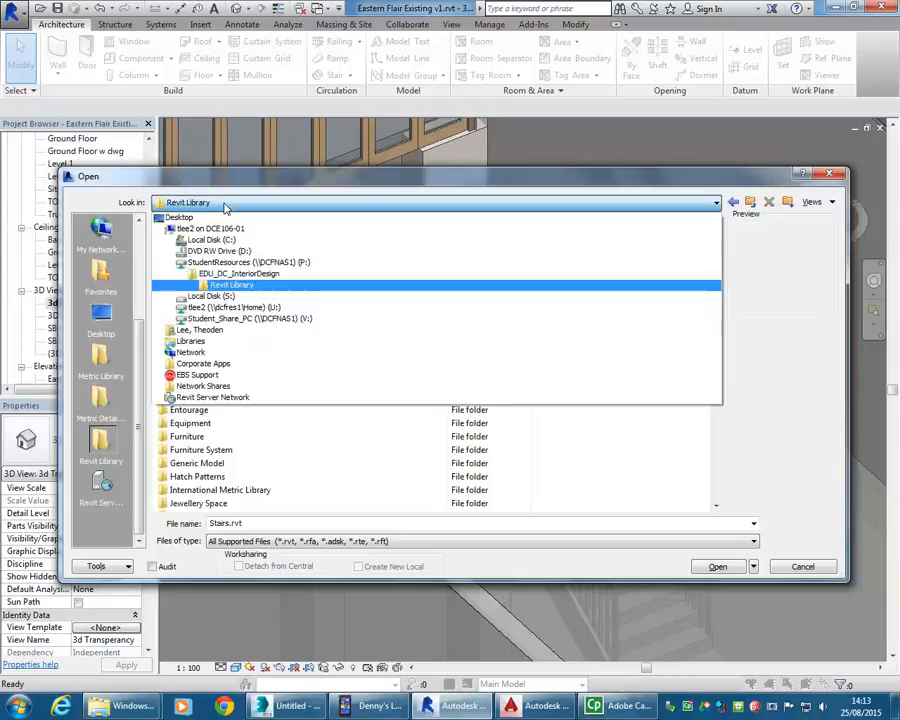
{"action": "left_click", "coordinate": [227, 288]}
{"action": "left_click_drag", "start_coordinate": [717, 261], "coordinate": [713, 372]}
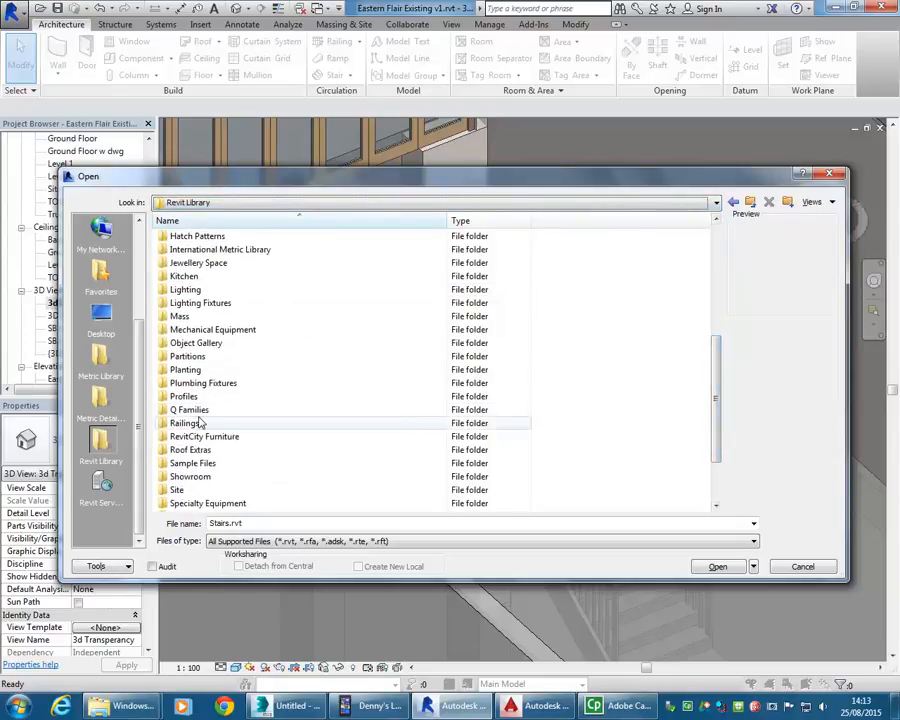
{"action": "double_click", "coordinate": [190, 464]}
{"action": "left_click", "coordinate": [185, 304]}
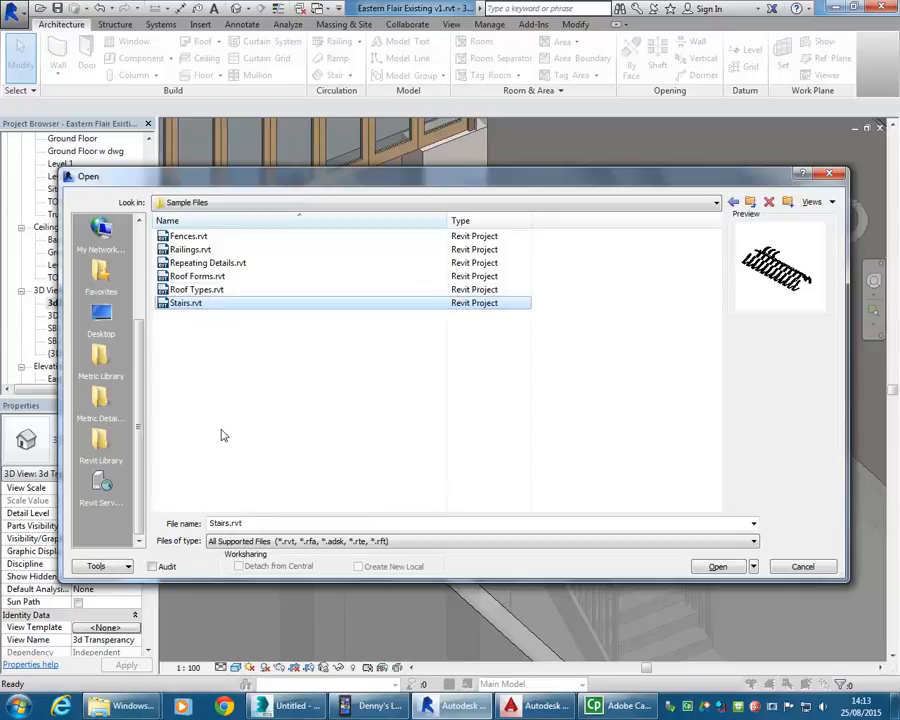
{"action": "double_click", "coordinate": [169, 304]}
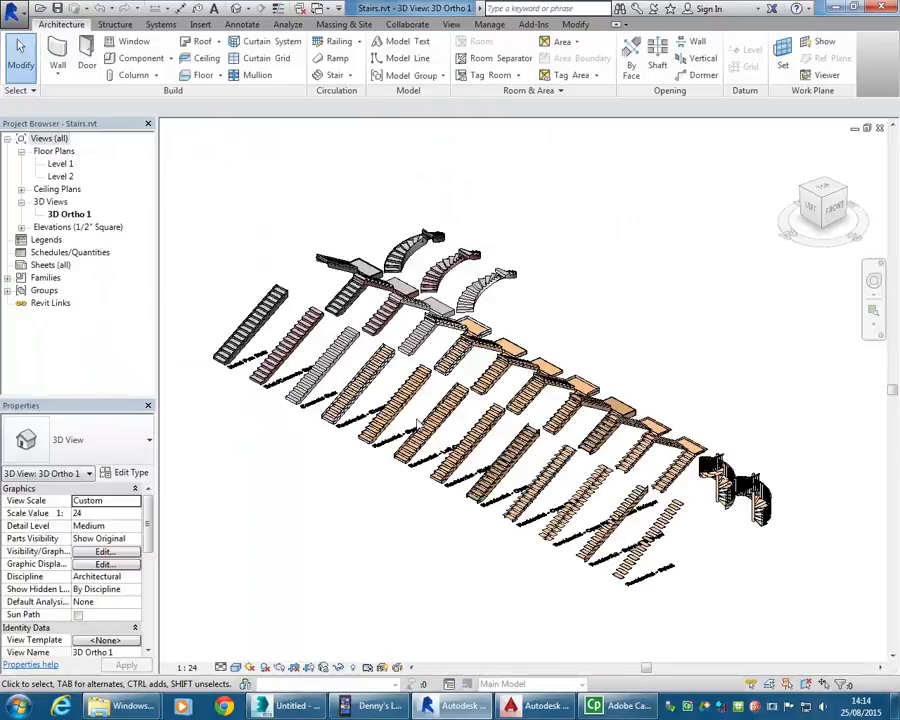
Select the Residential - Open Riser - Middle Stringer stair and examine the other sample stair types around it
{"action": "scroll", "coordinate": [476, 422], "scroll_direction": "up", "scroll_amount": 6}
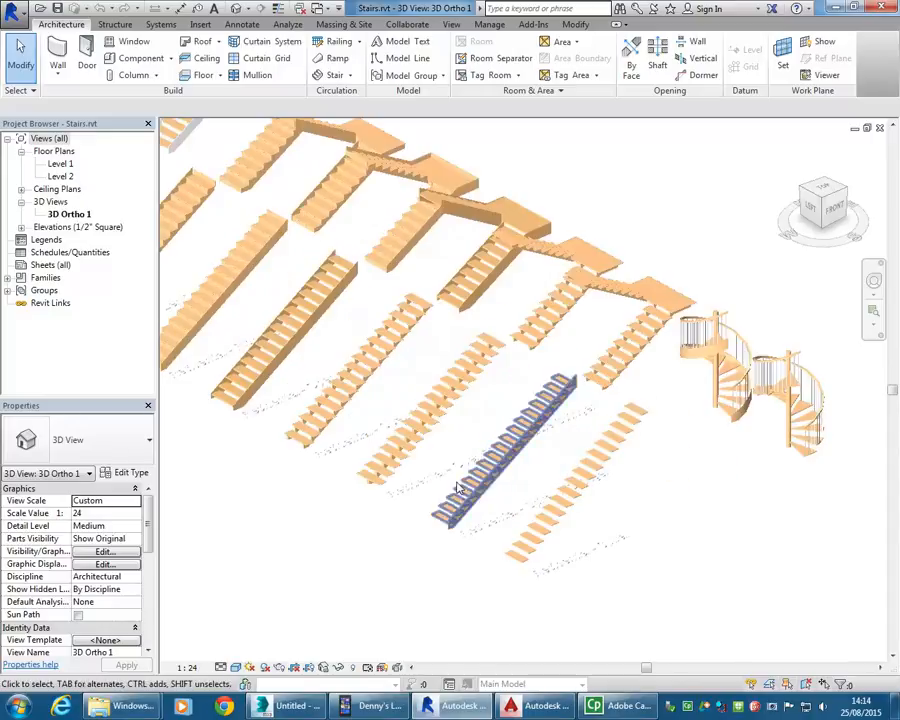
{"action": "scroll", "coordinate": [540, 512], "scroll_direction": "up", "scroll_amount": 5}
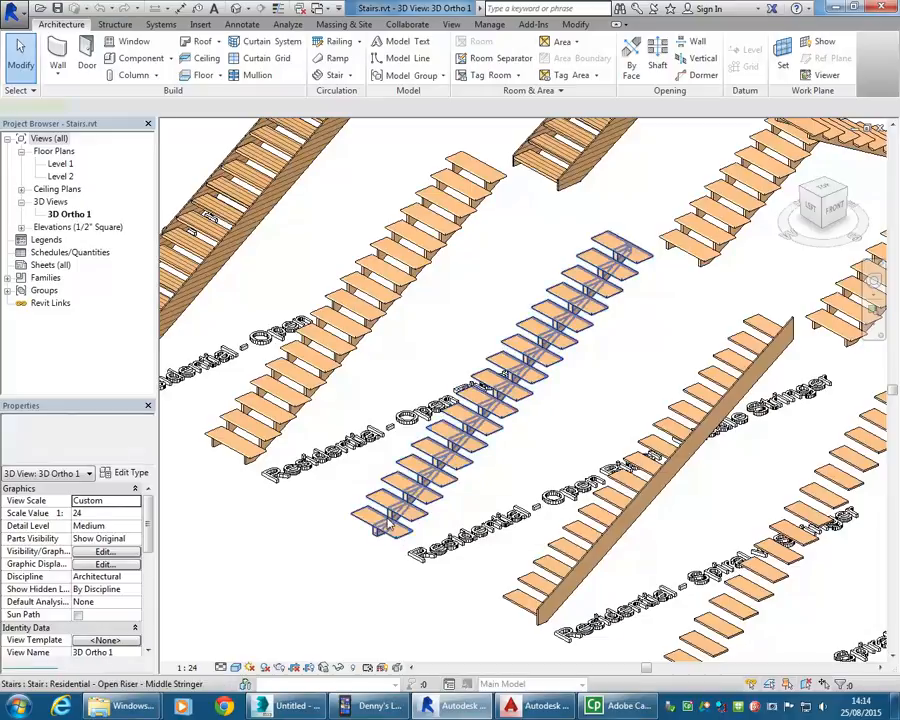
{"action": "left_click", "coordinate": [377, 527]}
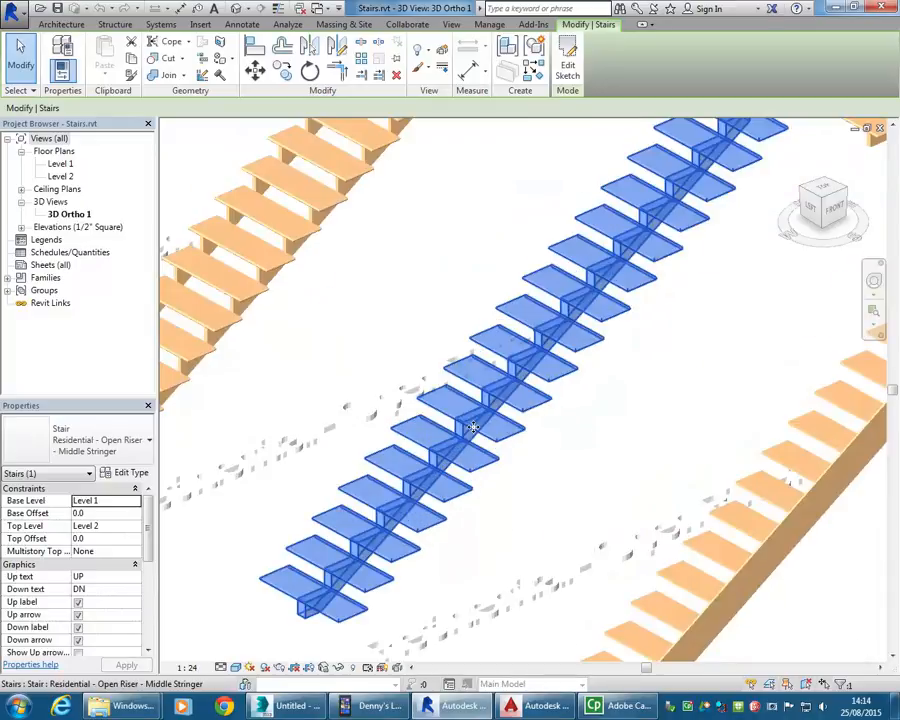
{"action": "scroll", "coordinate": [440, 420], "scroll_direction": "up", "scroll_amount": 3}
{"action": "scroll", "coordinate": [432, 509], "scroll_direction": "down", "scroll_amount": 3}
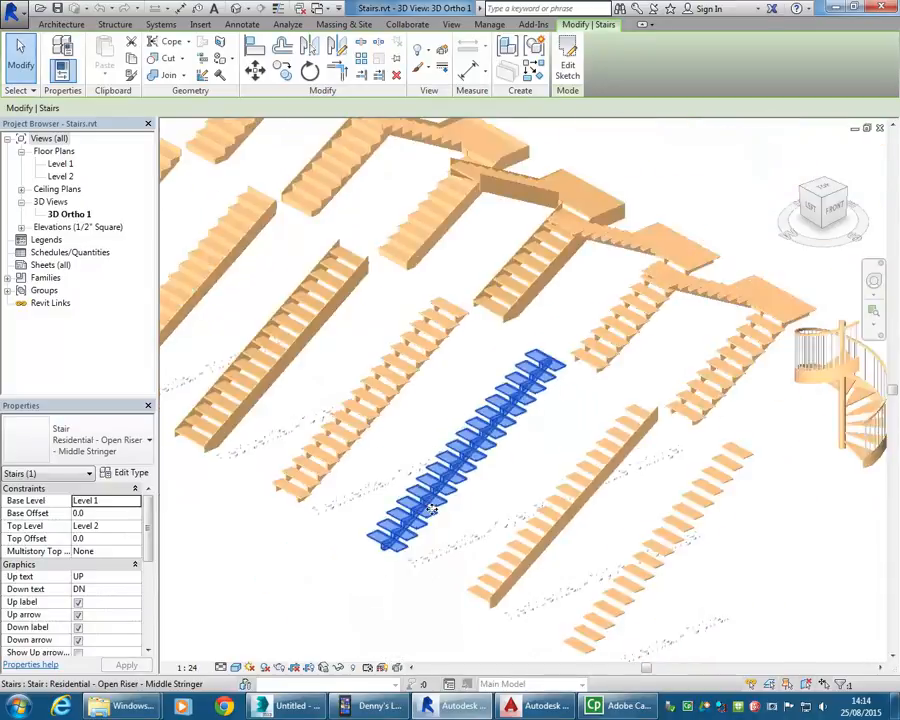
{"action": "middle_click_drag", "start_coordinate": [368, 406], "coordinate": [500, 516]}
{"action": "scroll", "coordinate": [435, 440], "scroll_direction": "down", "scroll_amount": 1}
{"action": "middle_click_drag", "start_coordinate": [438, 444], "coordinate": [640, 528]}
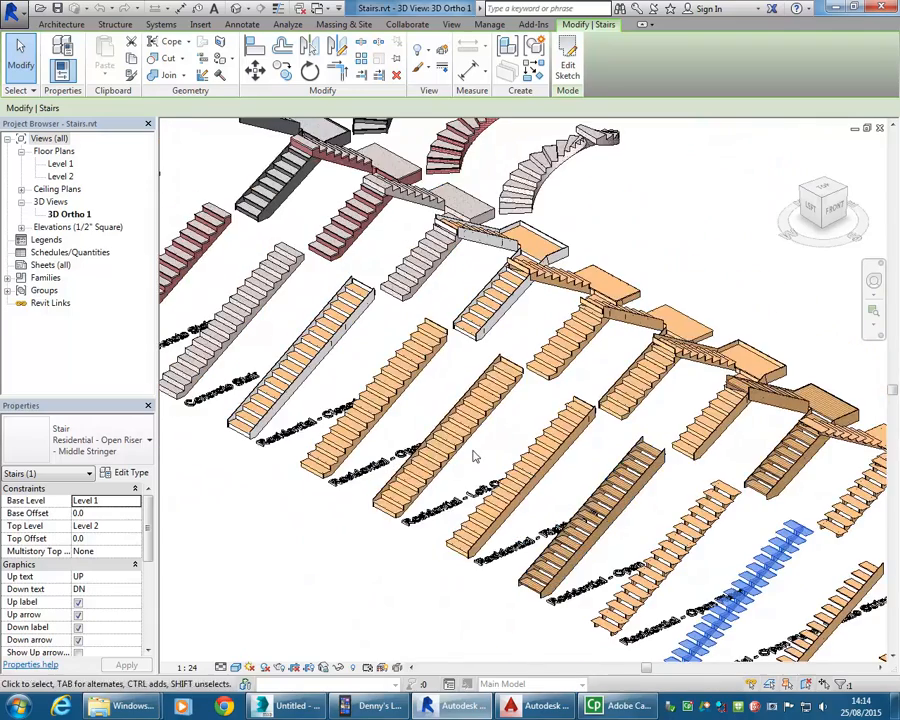
{"action": "middle_click_drag", "start_coordinate": [704, 556], "coordinate": [524, 408]}
{"action": "scroll", "coordinate": [558, 497], "scroll_direction": "up", "scroll_amount": 3}
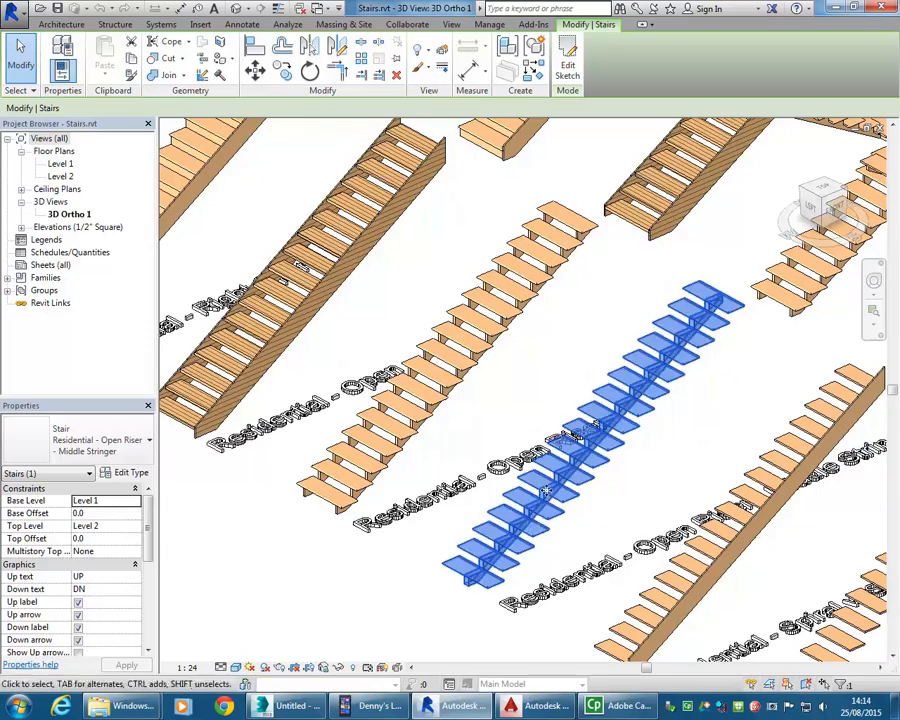
{"action": "scroll", "coordinate": [512, 446], "scroll_direction": "down", "scroll_amount": 4}
{"action": "scroll", "coordinate": [540, 530], "scroll_direction": "up", "scroll_amount": 2}
{"action": "scroll", "coordinate": [556, 562], "scroll_direction": "down", "scroll_amount": 4}
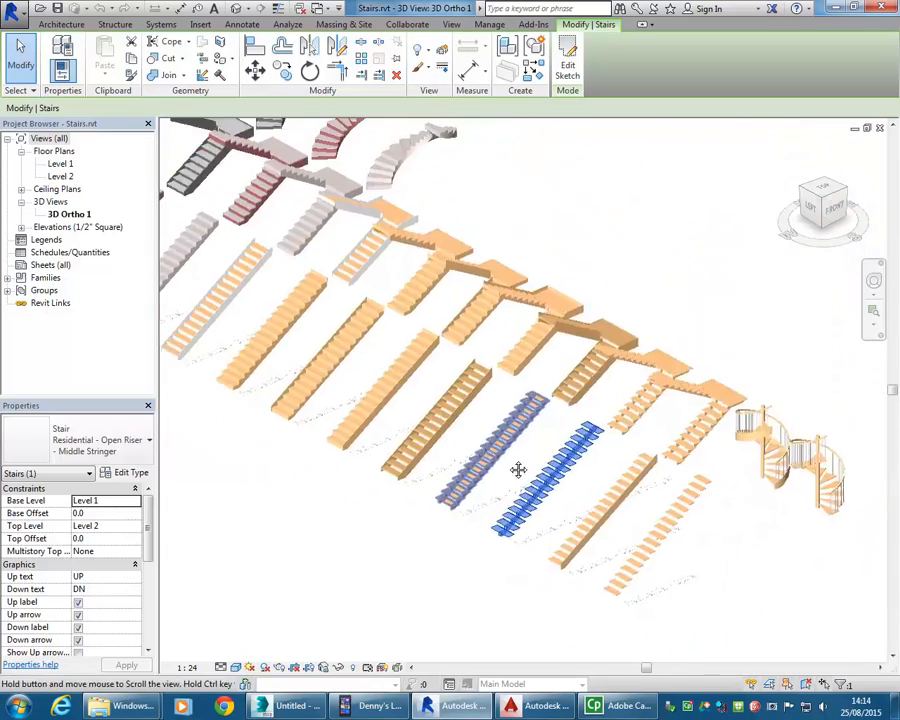
{"action": "scroll", "coordinate": [545, 597], "scroll_direction": "up", "scroll_amount": 6}
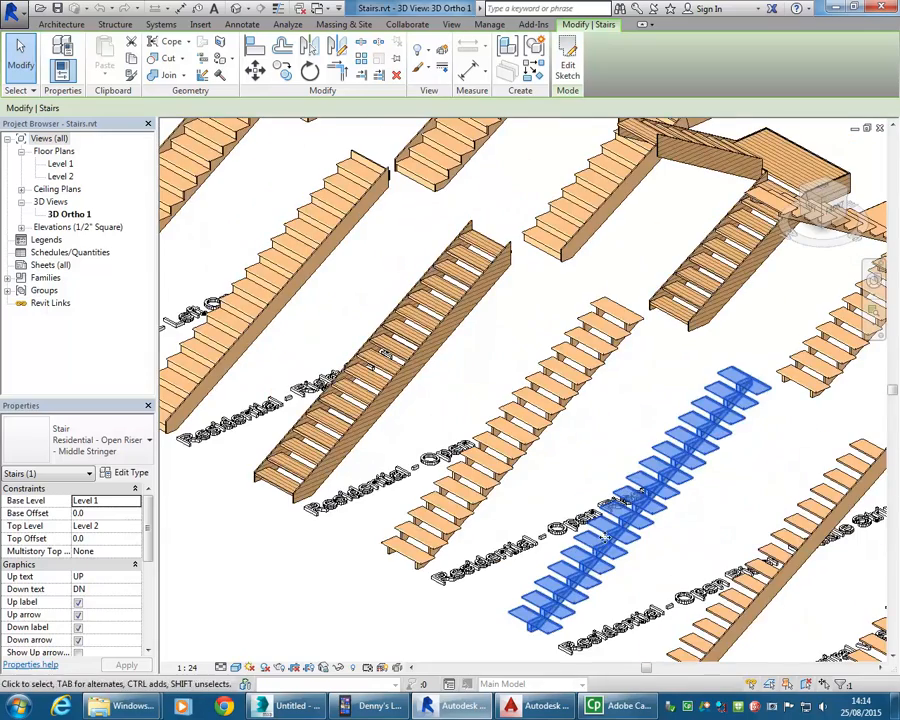
{"action": "scroll", "coordinate": [340, 440], "scroll_direction": "down", "scroll_amount": 4}
{"action": "scroll", "coordinate": [341, 421], "scroll_direction": "up", "scroll_amount": 3}
{"action": "scroll", "coordinate": [345, 398], "scroll_direction": "down", "scroll_amount": 1}
{"action": "middle_click_drag", "start_coordinate": [345, 397], "coordinate": [302, 296]}
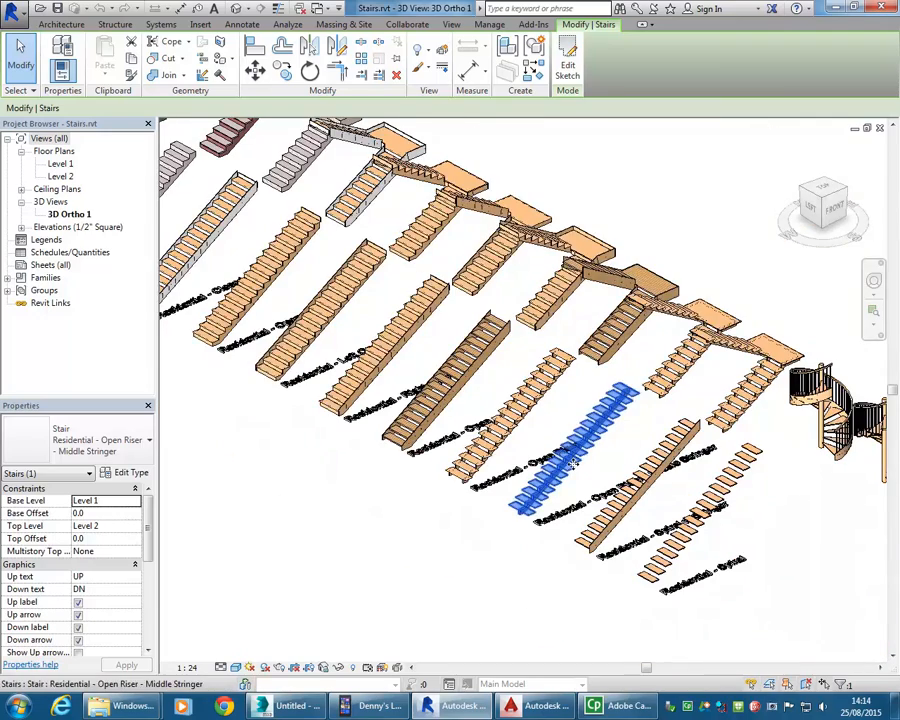
Copy the selected open-riser middle-stringer stair to the clipboard
{"action": "scroll", "coordinate": [500, 495], "scroll_direction": "up", "scroll_amount": 5}
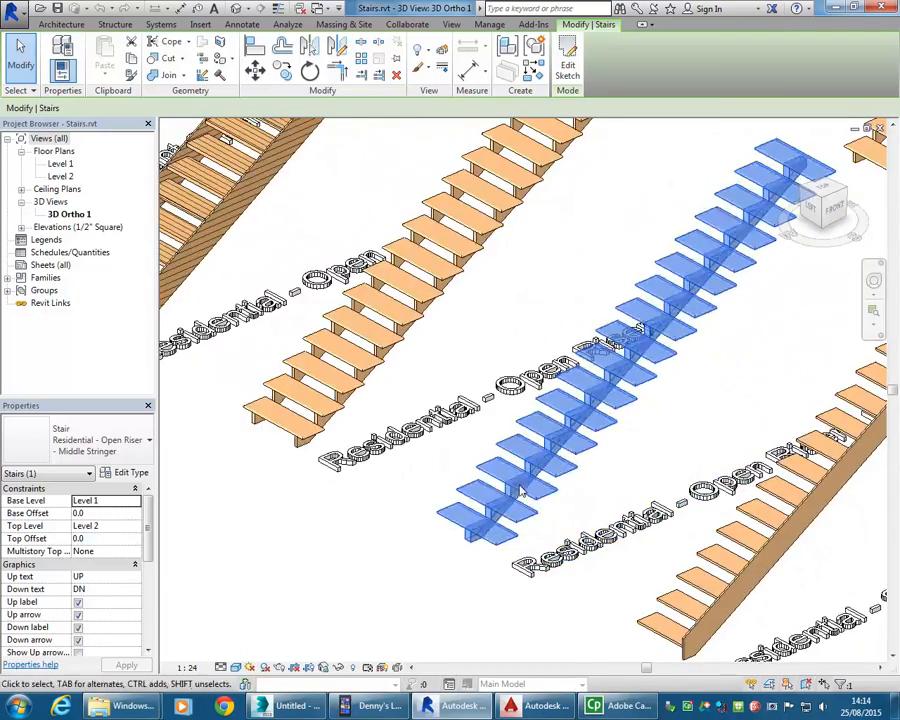
{"action": "scroll", "coordinate": [500, 495], "scroll_direction": "up", "scroll_amount": 4}
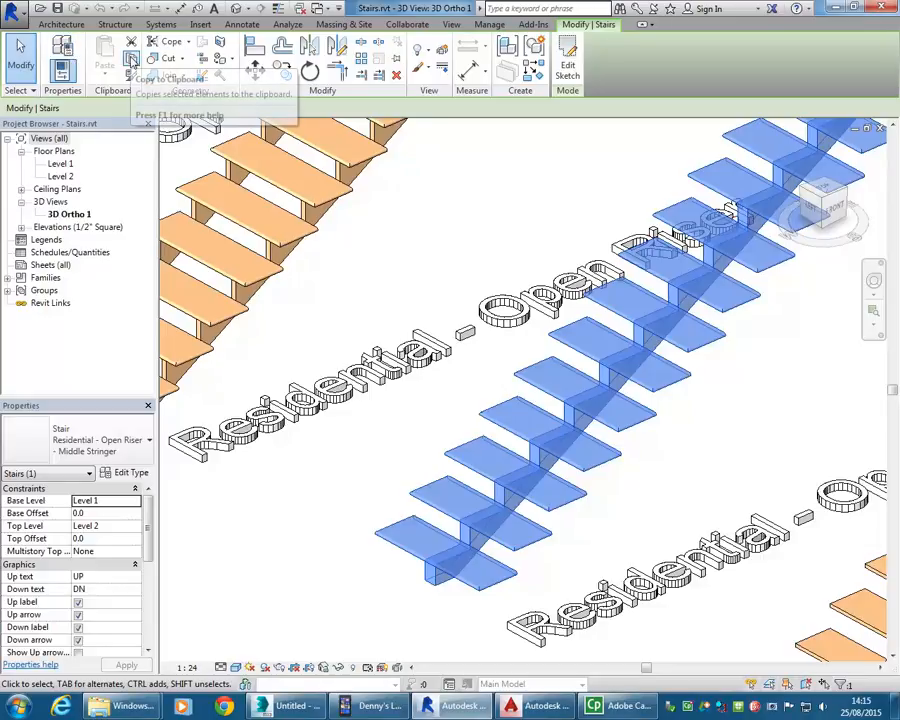
{"action": "left_click", "coordinate": [131, 61]}
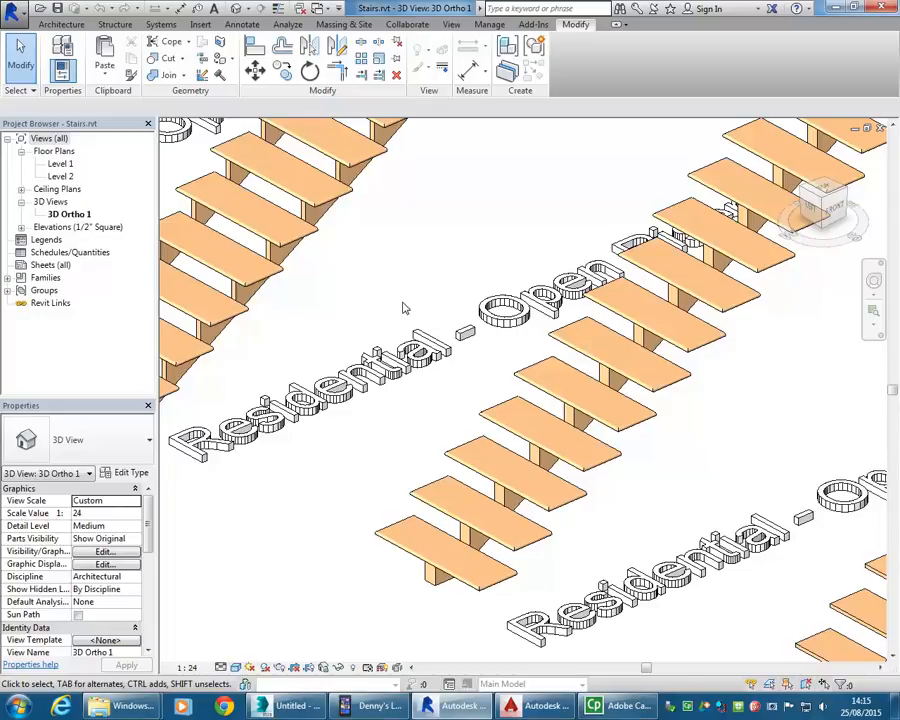
{"action": "key", "text": "alt+Tab"}
{"action": "key", "text": "alt+Tab"}
{"action": "key", "text": "alt+Tab"}
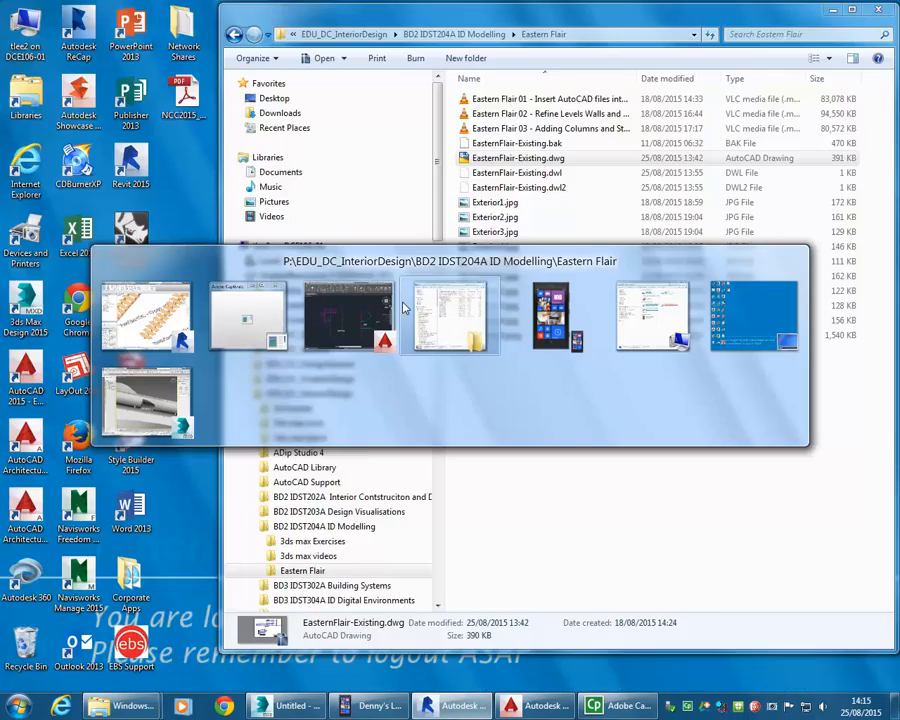
{"action": "key", "text": "alt+Tab"}
{"action": "key", "text": "alt+Tab"}
{"action": "key", "text": "alt+Tab"}
{"action": "key", "text": "alt+Tab"}
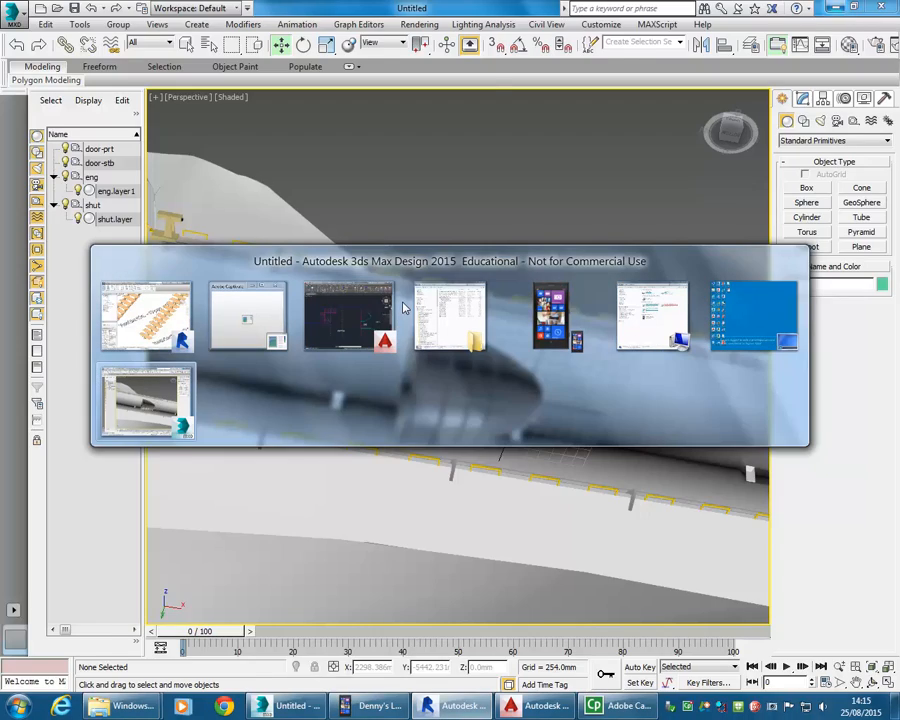
{"action": "key", "text": "alt+Tab"}
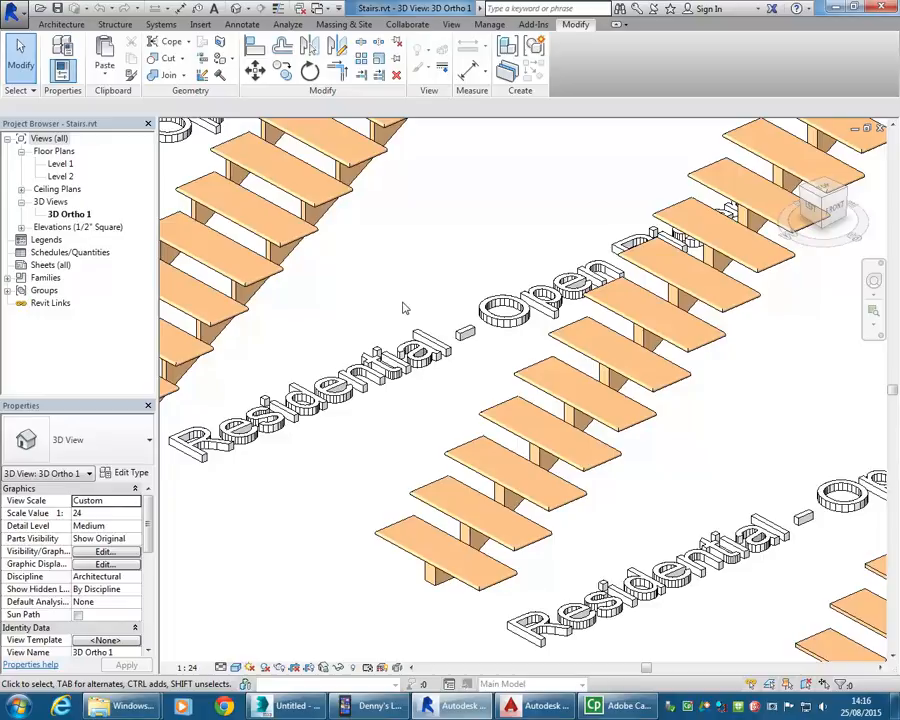
Switch to the Windows Explorer window that lists the computer's drives
{"action": "key", "text": "super+Tab"}
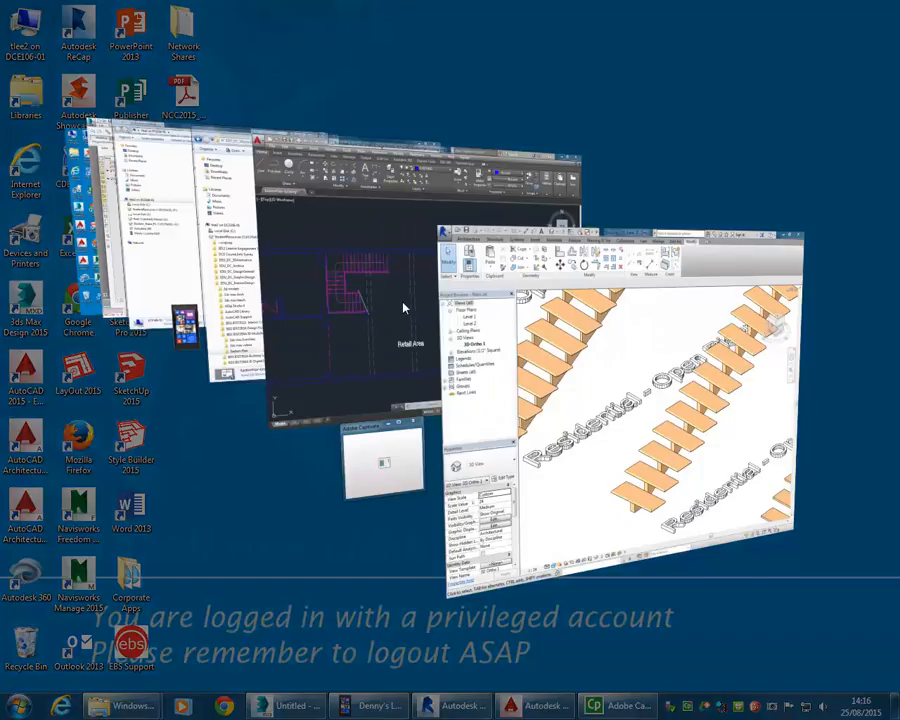
{"action": "key", "text": "super+Tab"}
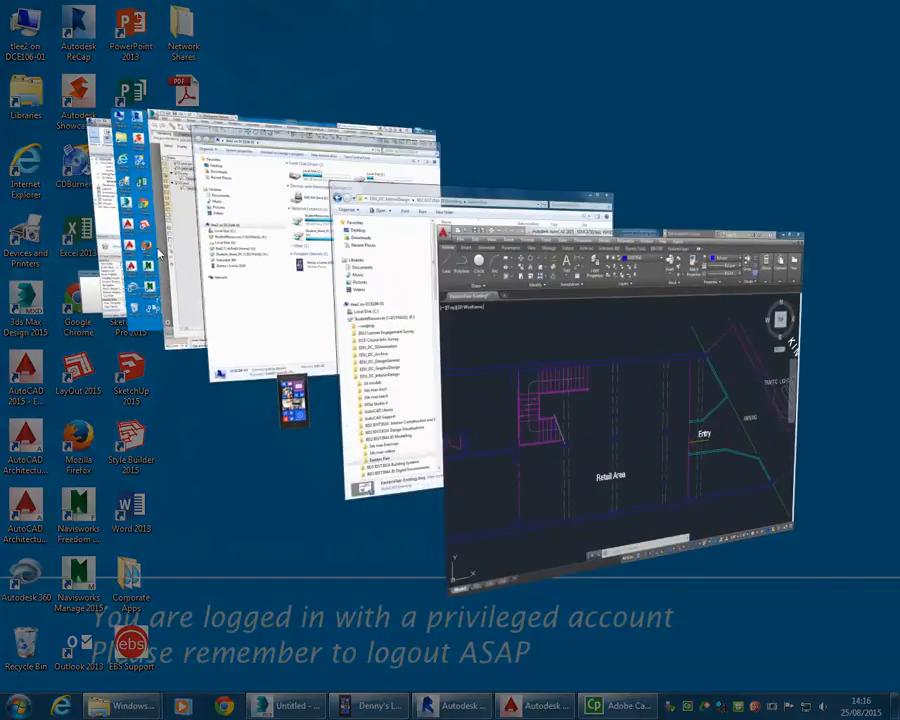
{"action": "left_click", "coordinate": [249, 258]}
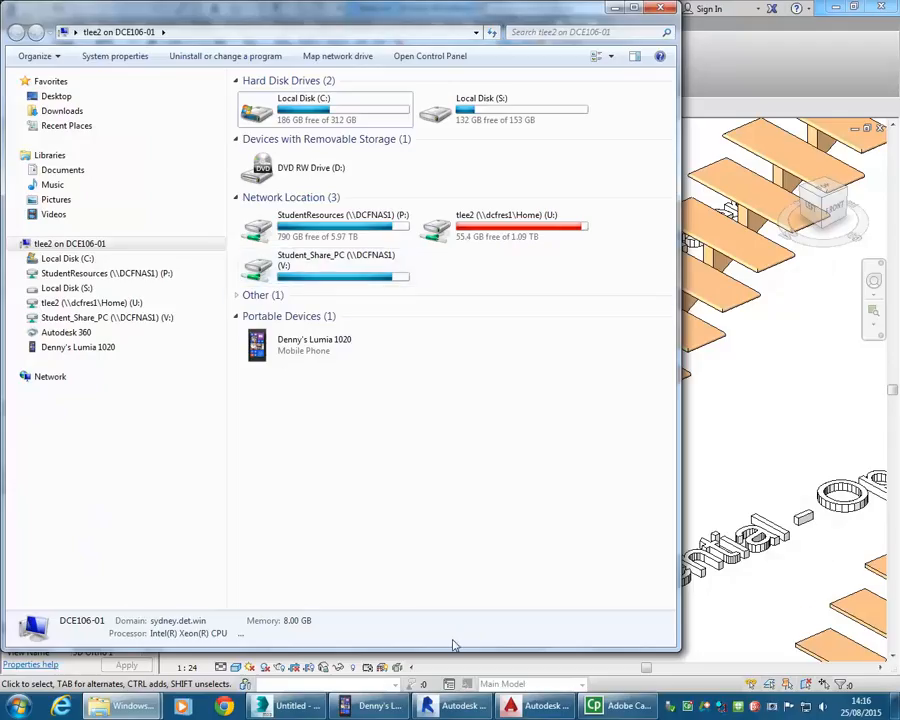
Return to Revit and bring up the 3d Transperancy view of Eastern Flair Existing v1.rvt
{"action": "left_click", "coordinate": [743, 466]}
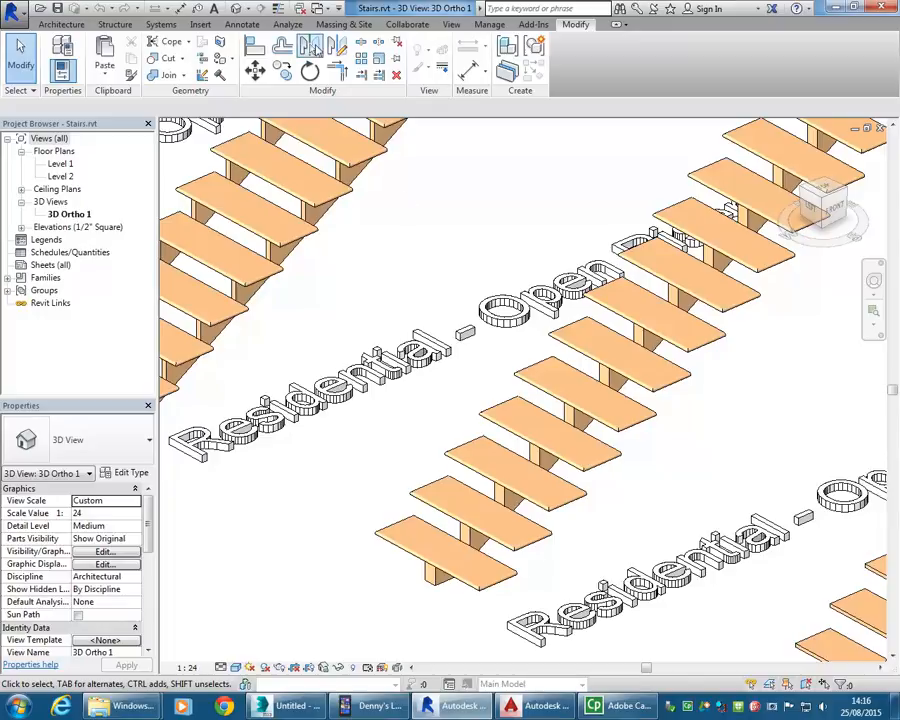
{"action": "left_click", "coordinate": [320, 9]}
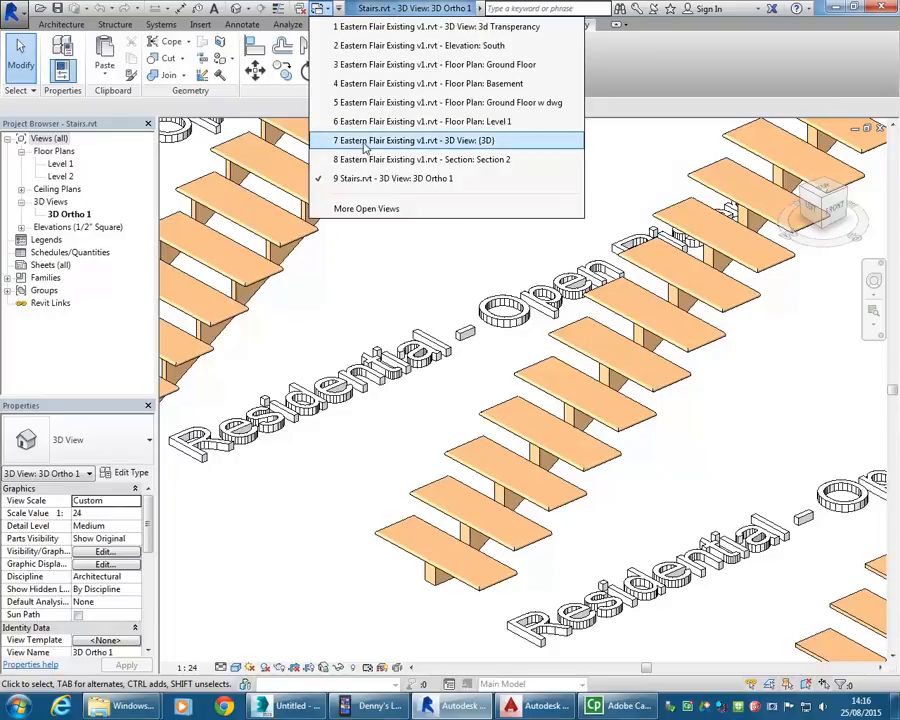
{"action": "left_click", "coordinate": [365, 28]}
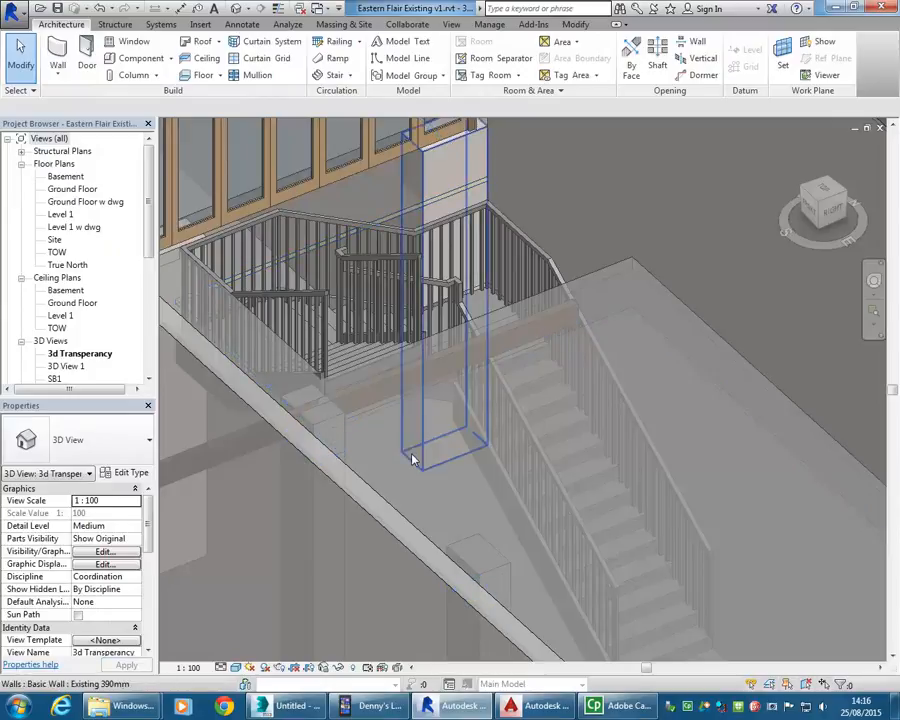
Paste the copied open-riser stair into the empty space beside the building, accepting the project's own types for duplicates
{"action": "scroll", "coordinate": [460, 466], "scroll_direction": "down", "scroll_amount": 1}
{"action": "middle_click_drag", "start_coordinate": [460, 466], "coordinate": [459, 413]}
{"action": "scroll", "coordinate": [459, 413], "scroll_direction": "down", "scroll_amount": 3}
{"action": "scroll", "coordinate": [394, 571], "scroll_direction": "down", "scroll_amount": 3}
{"action": "scroll", "coordinate": [378, 585], "scroll_direction": "up", "scroll_amount": 3}
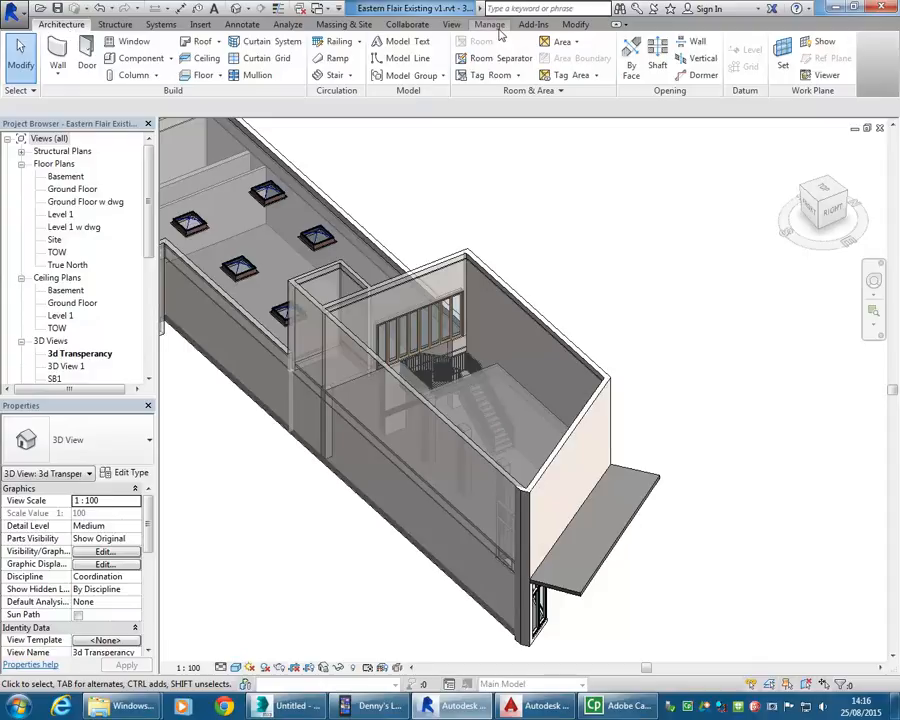
{"action": "left_click", "coordinate": [576, 25]}
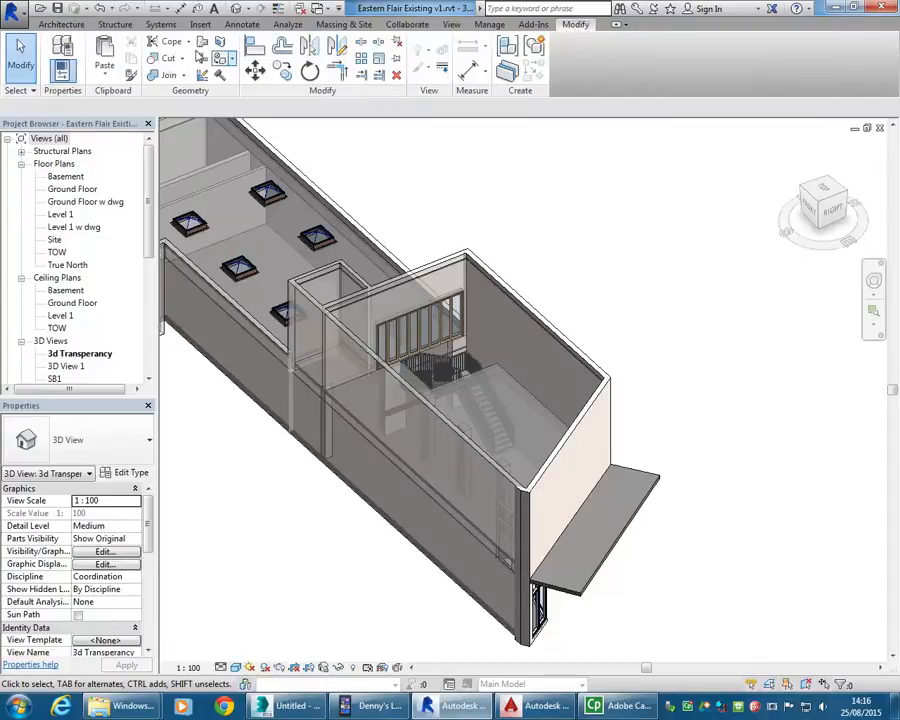
{"action": "left_click", "coordinate": [105, 47]}
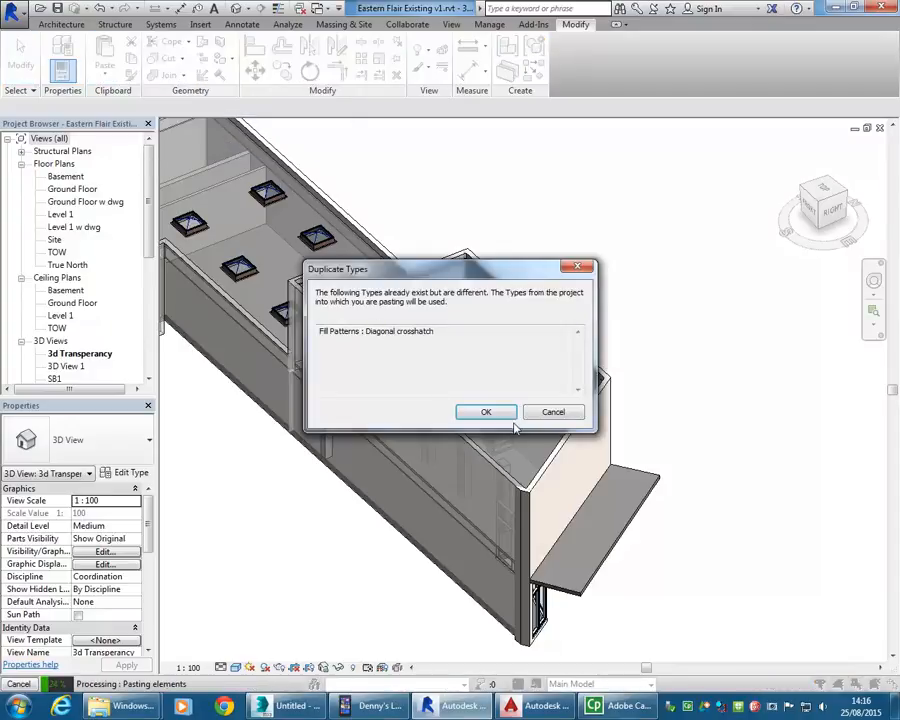
{"action": "left_click", "coordinate": [490, 413]}
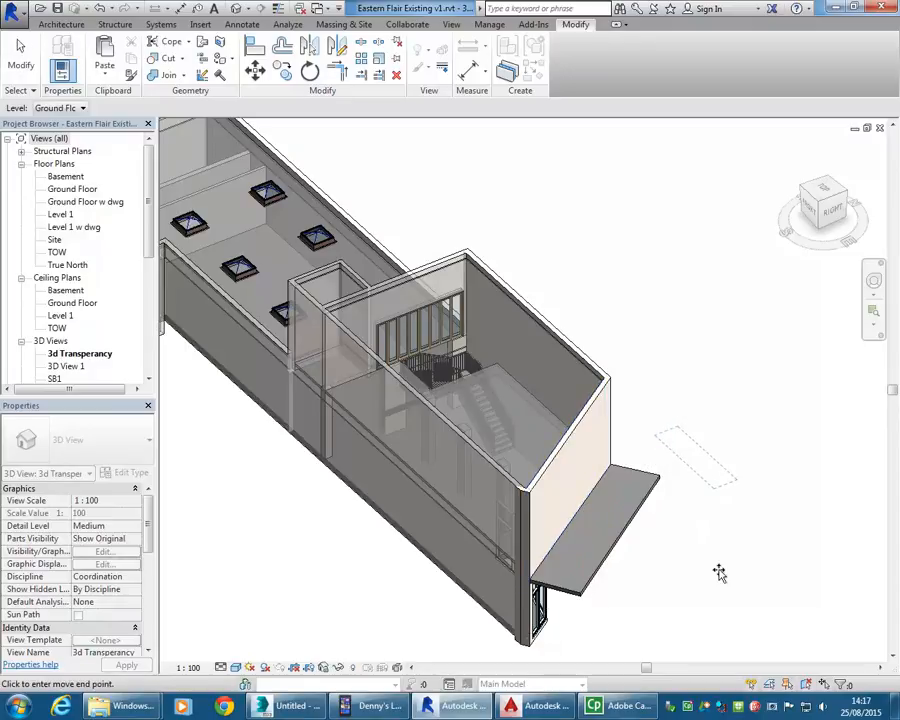
{"action": "left_click", "coordinate": [673, 466]}
{"action": "scroll", "coordinate": [749, 434], "scroll_direction": "up", "scroll_amount": 5}
{"action": "scroll", "coordinate": [593, 450], "scroll_direction": "up", "scroll_amount": 3}
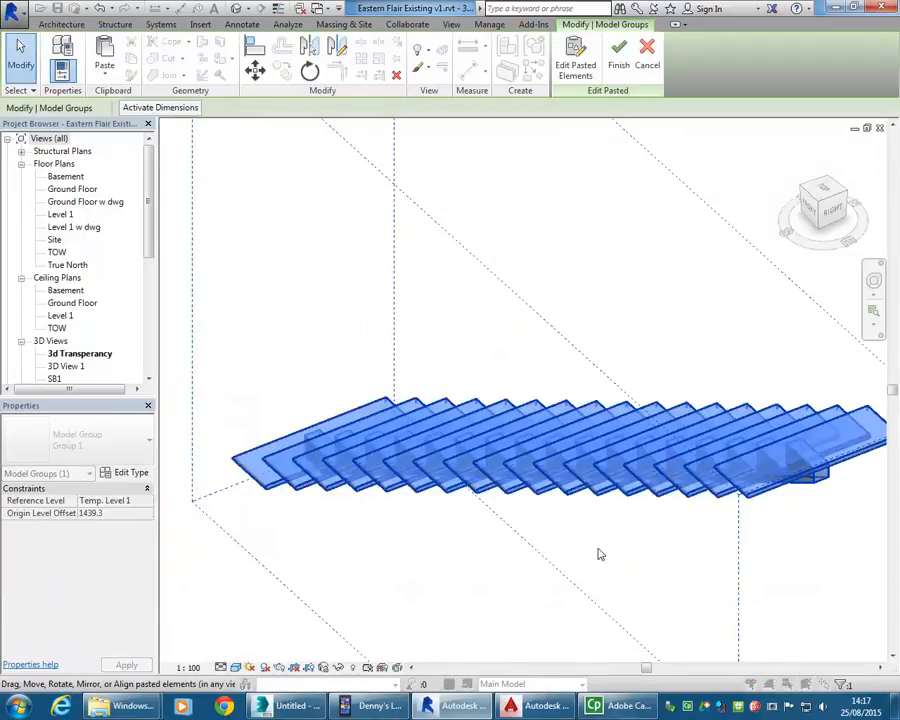
{"action": "left_click", "coordinate": [590, 602]}
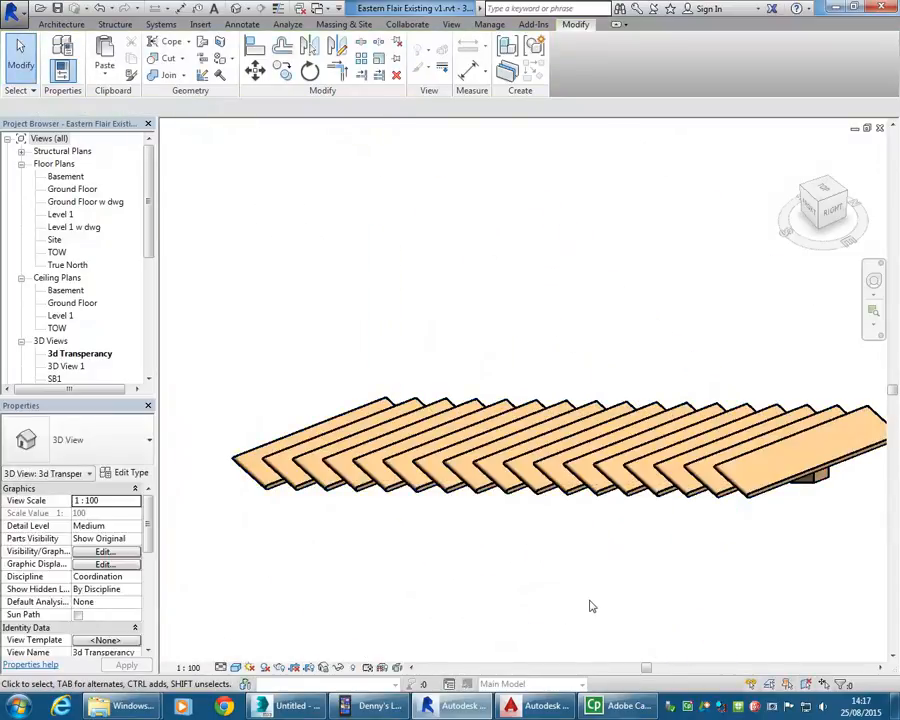
Select the pasted open-riser stair beside the building and delete it from the model
{"action": "left_click", "coordinate": [620, 488]}
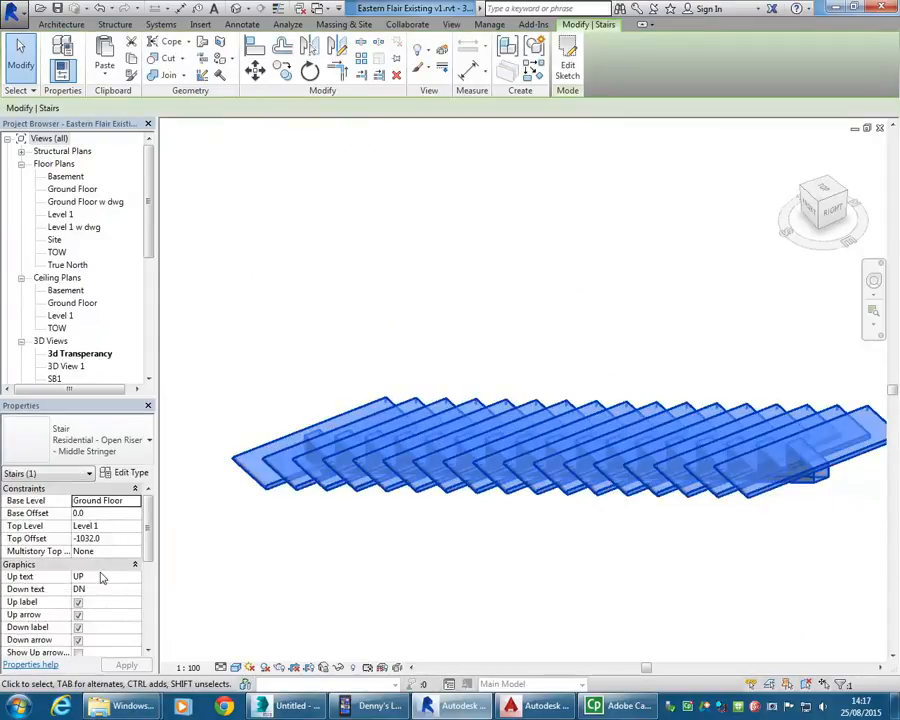
{"action": "mouse_move", "coordinate": [147, 528]}
{"action": "left_mouse_down"}
{"action": "mouse_move", "coordinate": [151, 592]}
{"action": "mouse_move", "coordinate": [148, 505]}
{"action": "left_mouse_up"}
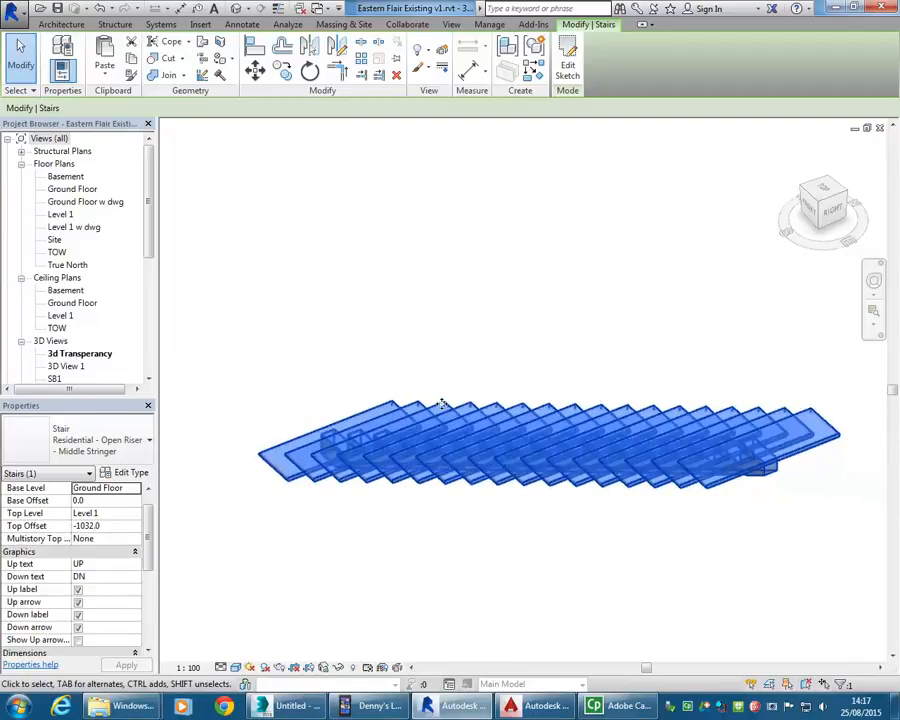
{"action": "scroll", "coordinate": [474, 469], "scroll_direction": "down", "scroll_amount": 4}
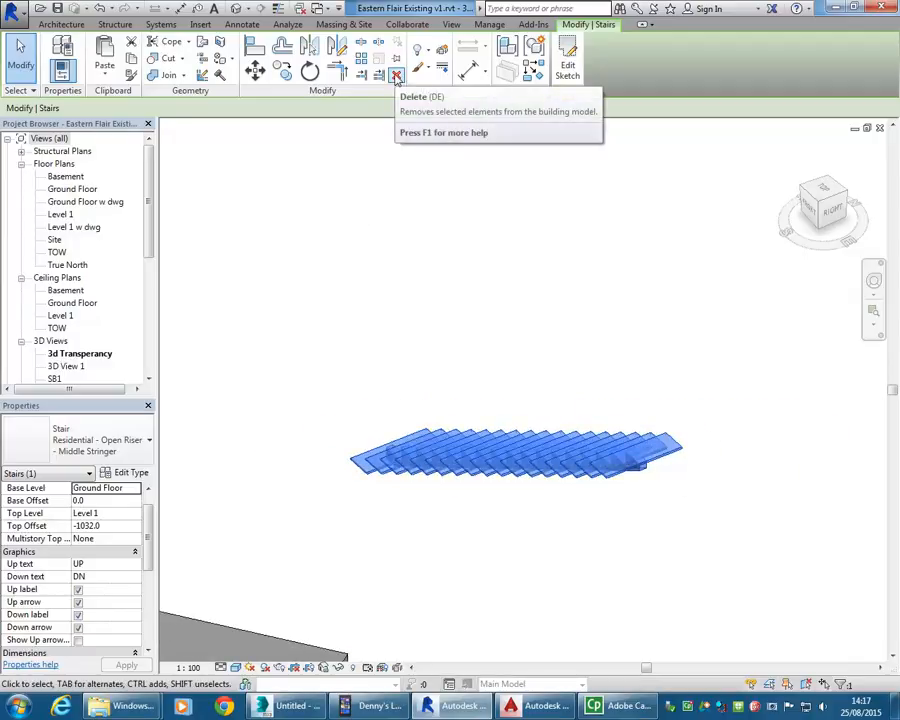
{"action": "left_click", "coordinate": [396, 78]}
Change the type of the building's existing internal stair to Residential - Open Riser - Middle Stringer
{"action": "scroll", "coordinate": [587, 404], "scroll_direction": "up", "scroll_amount": 5}
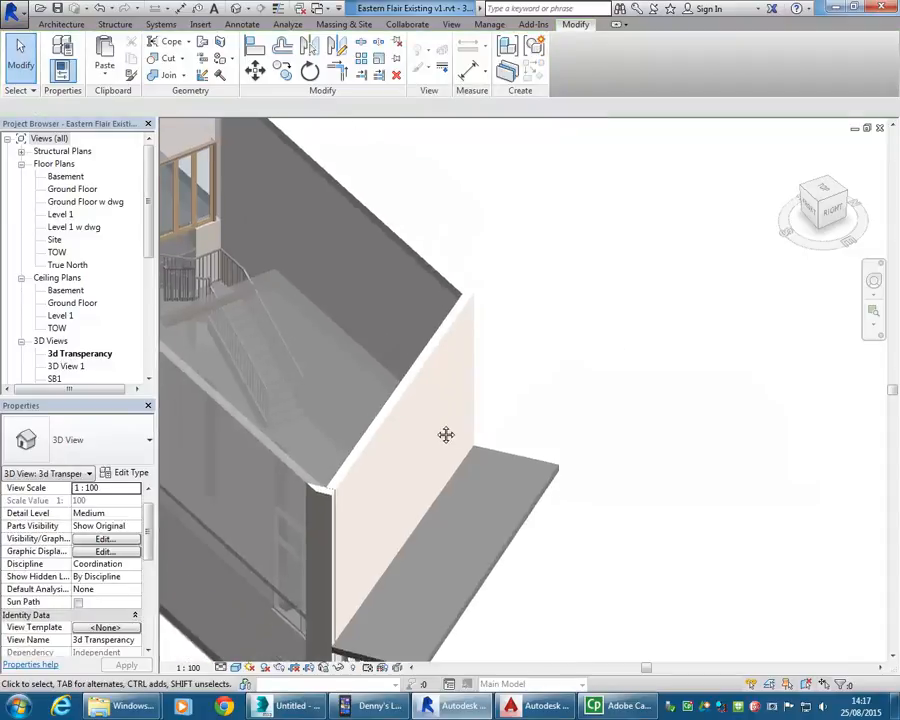
{"action": "scroll", "coordinate": [416, 430], "scroll_direction": "down", "scroll_amount": 5}
{"action": "scroll", "coordinate": [372, 402], "scroll_direction": "up", "scroll_amount": 6}
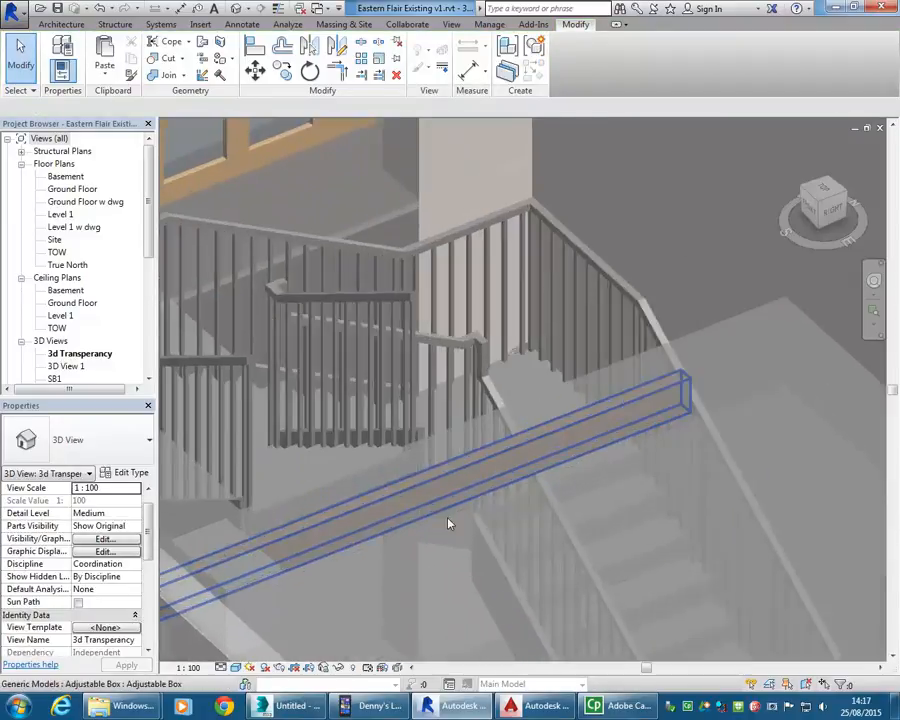
{"action": "scroll", "coordinate": [456, 540], "scroll_direction": "up", "scroll_amount": 3}
{"action": "left_click", "coordinate": [458, 563]}
{"action": "scroll", "coordinate": [468, 537], "scroll_direction": "down", "scroll_amount": 4}
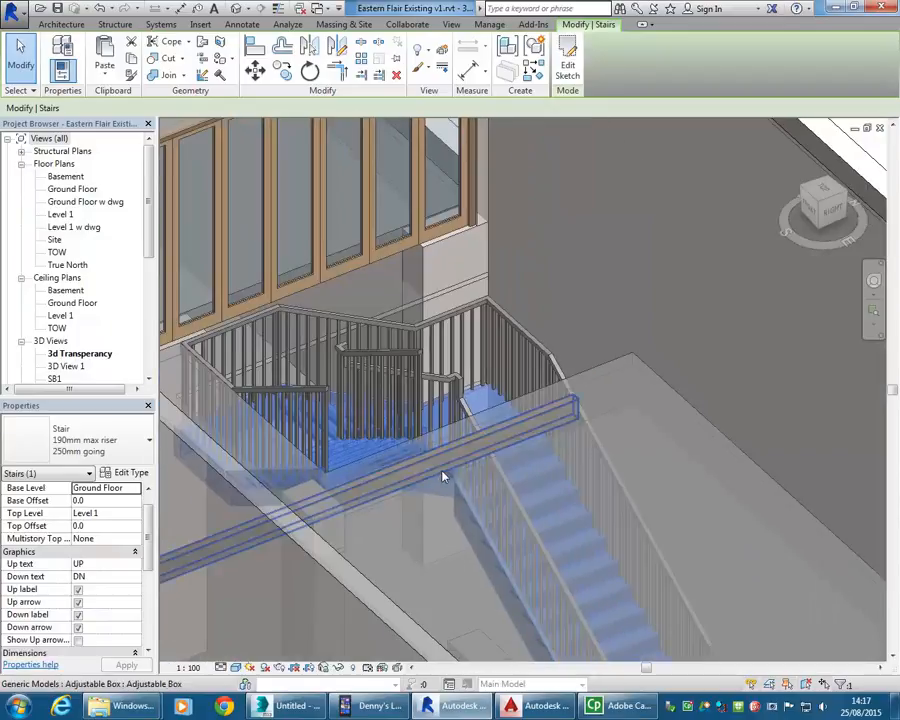
{"action": "middle_click_drag", "start_coordinate": [467, 541], "coordinate": [438, 500]}
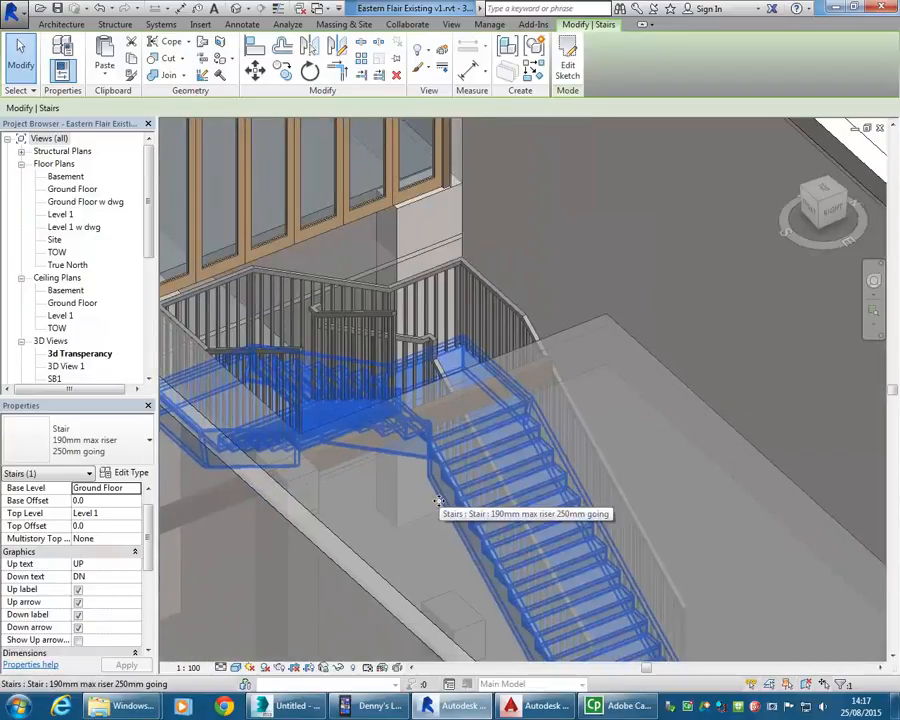
{"action": "left_click", "coordinate": [98, 440]}
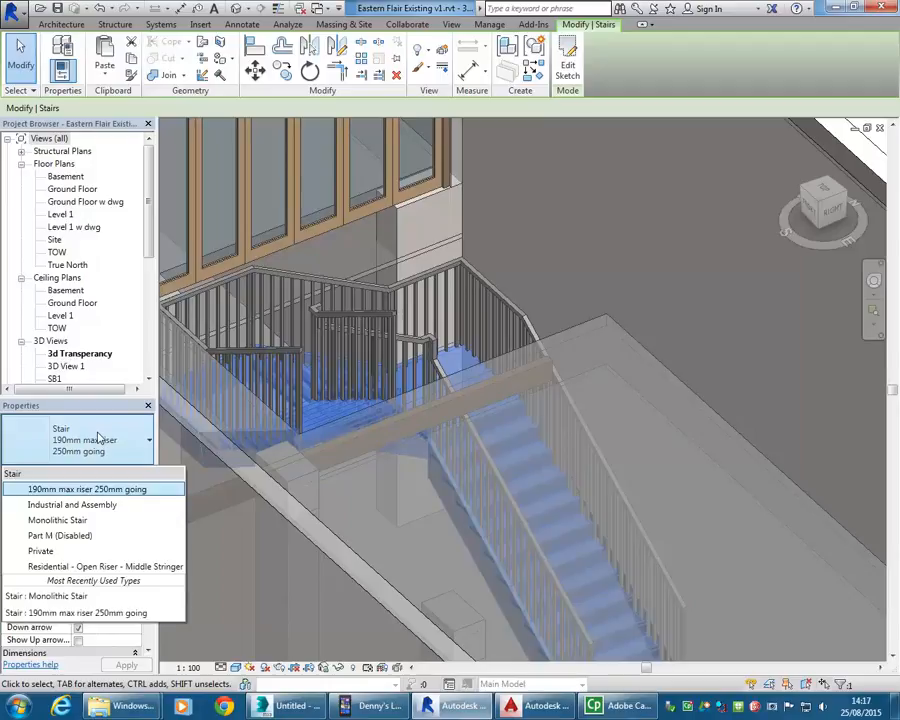
{"action": "left_click", "coordinate": [88, 567]}
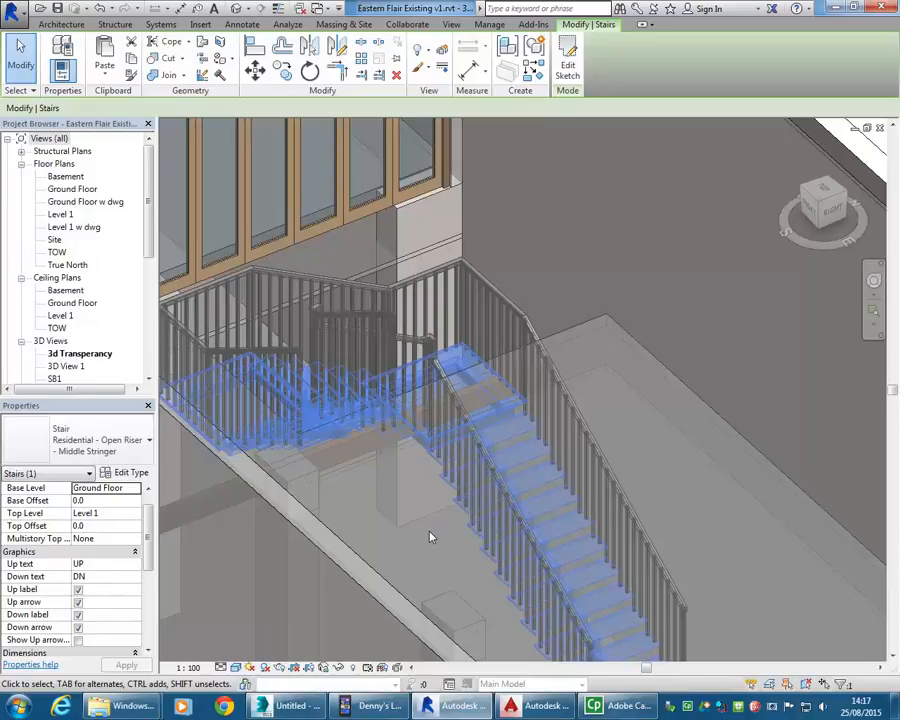
{"action": "key", "text": "Escape"}
{"action": "middle_click_drag", "start_coordinate": [430, 537], "coordinate": [397, 471], "text": "shift"}
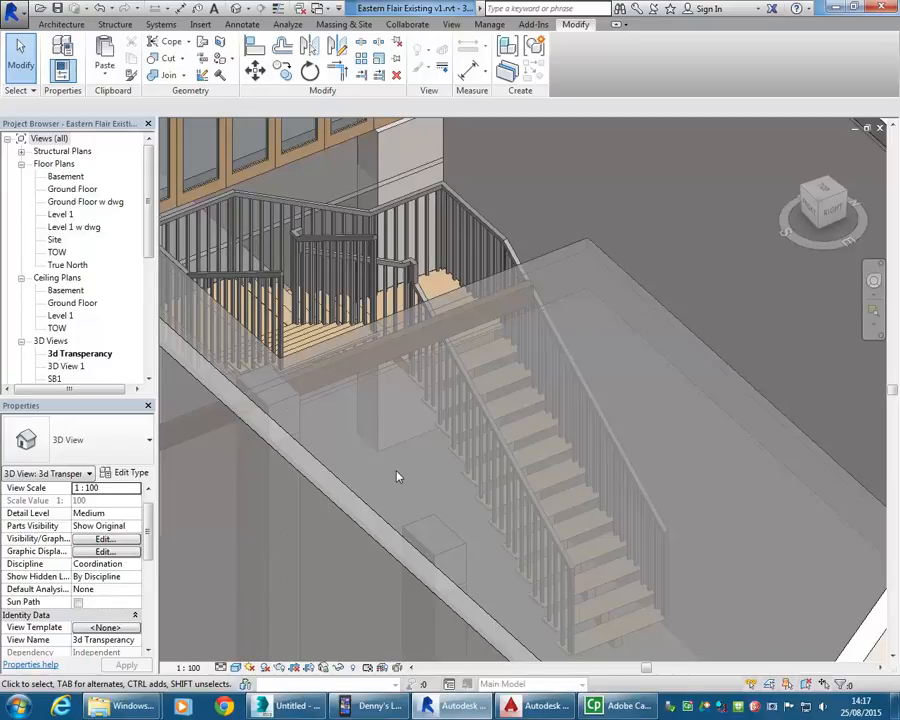
Examine the type parameters of the internal stair without changing them
{"action": "left_click", "coordinate": [540, 470]}
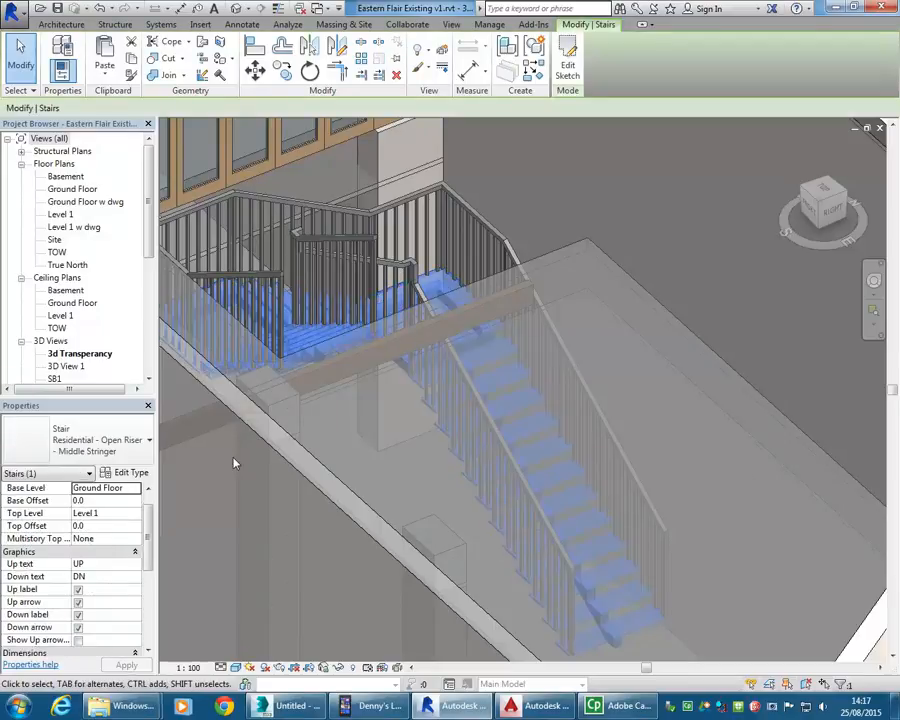
{"action": "left_click", "coordinate": [130, 472]}
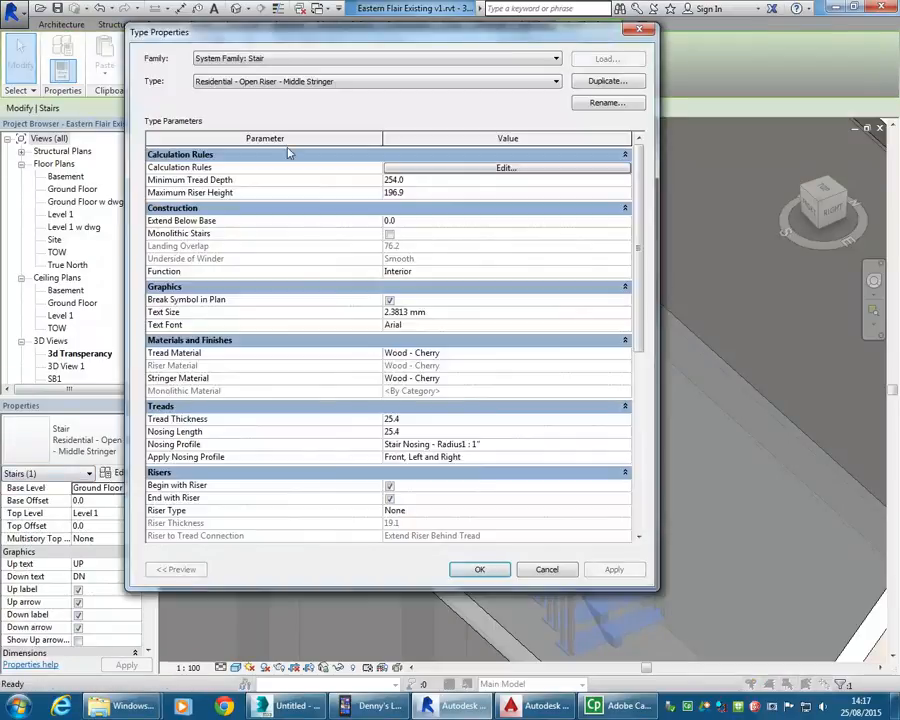
{"action": "left_click", "coordinate": [257, 60]}
{"action": "left_click", "coordinate": [258, 60]}
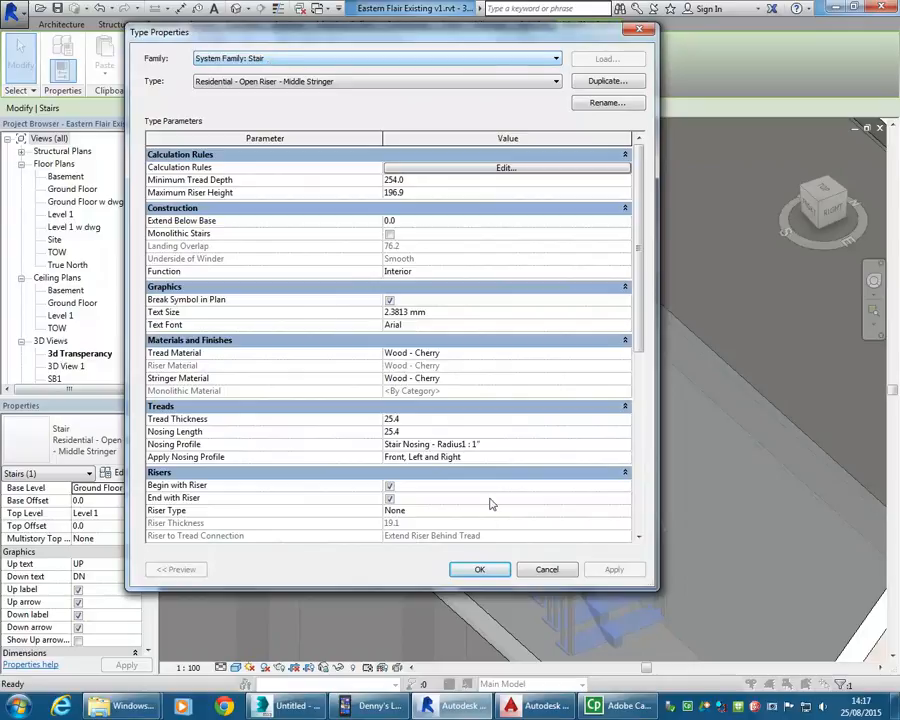
{"action": "left_click", "coordinate": [547, 570]}
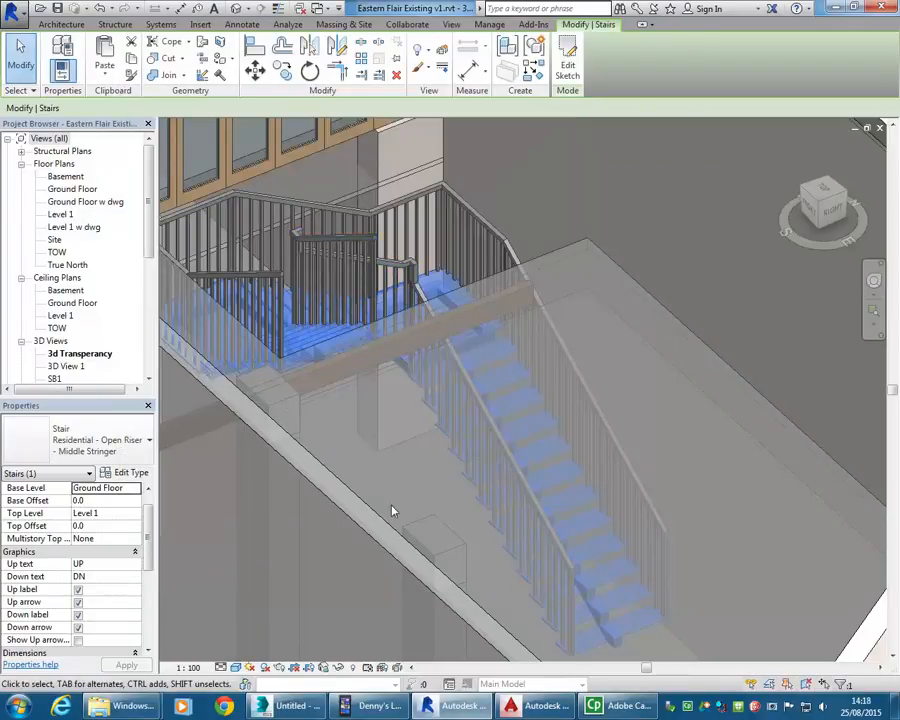
{"action": "key", "text": "Escape"}
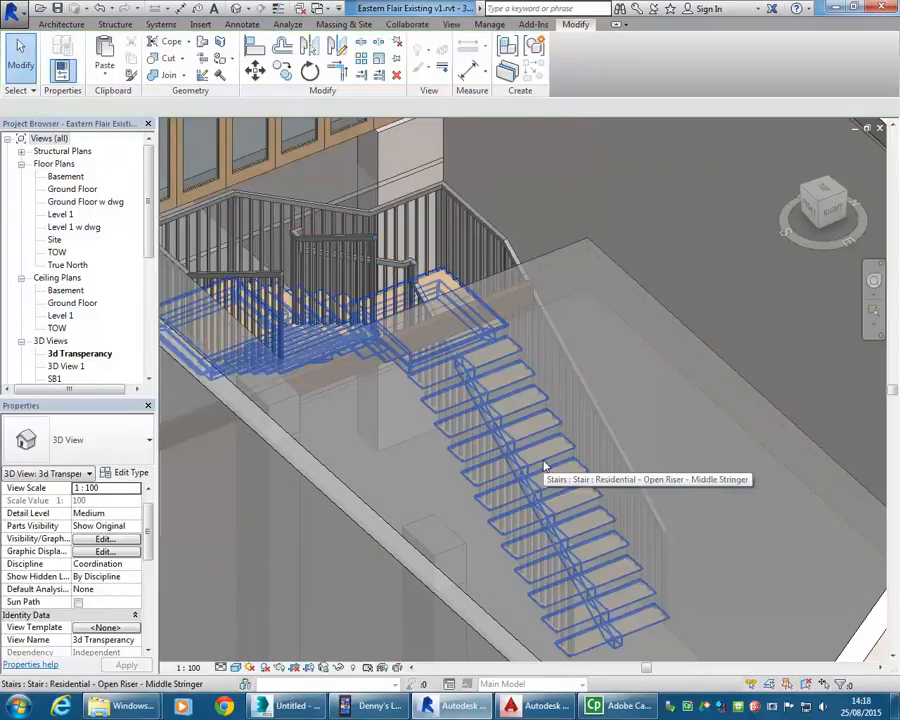
Check which system families and stair types are available in the internal stair's type properties
{"action": "left_click", "coordinate": [545, 467]}
{"action": "left_click", "coordinate": [128, 472]}
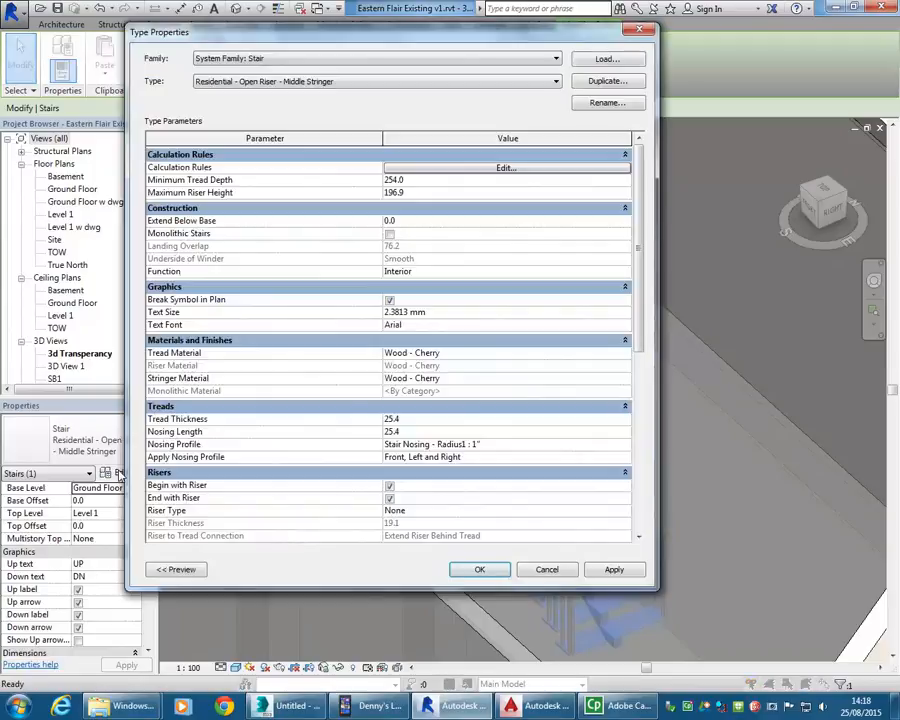
{"action": "left_click", "coordinate": [300, 58]}
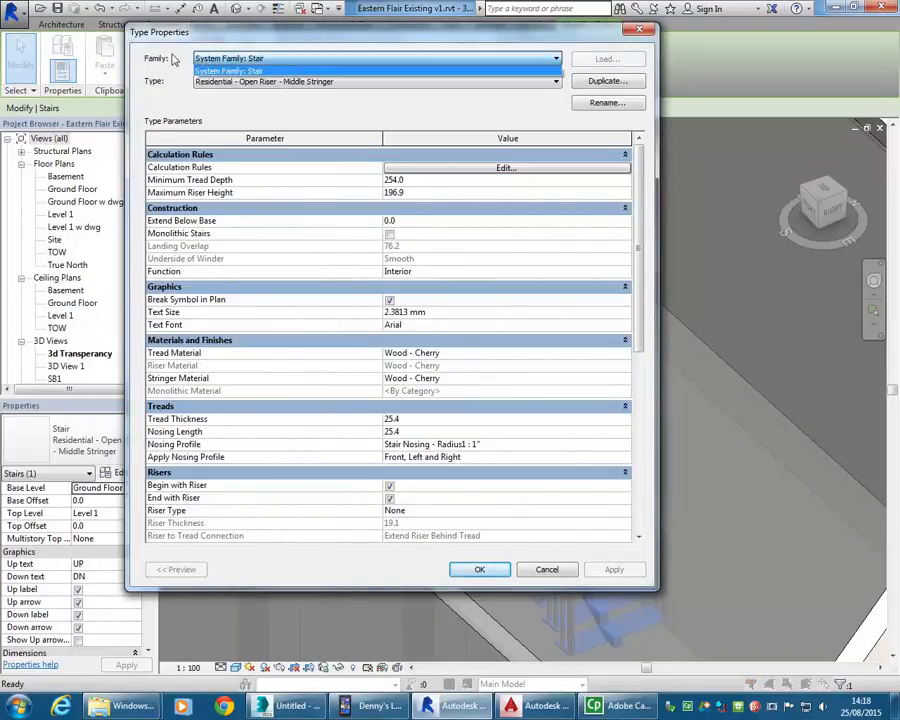
{"action": "left_click", "coordinate": [290, 70]}
{"action": "left_click", "coordinate": [305, 81]}
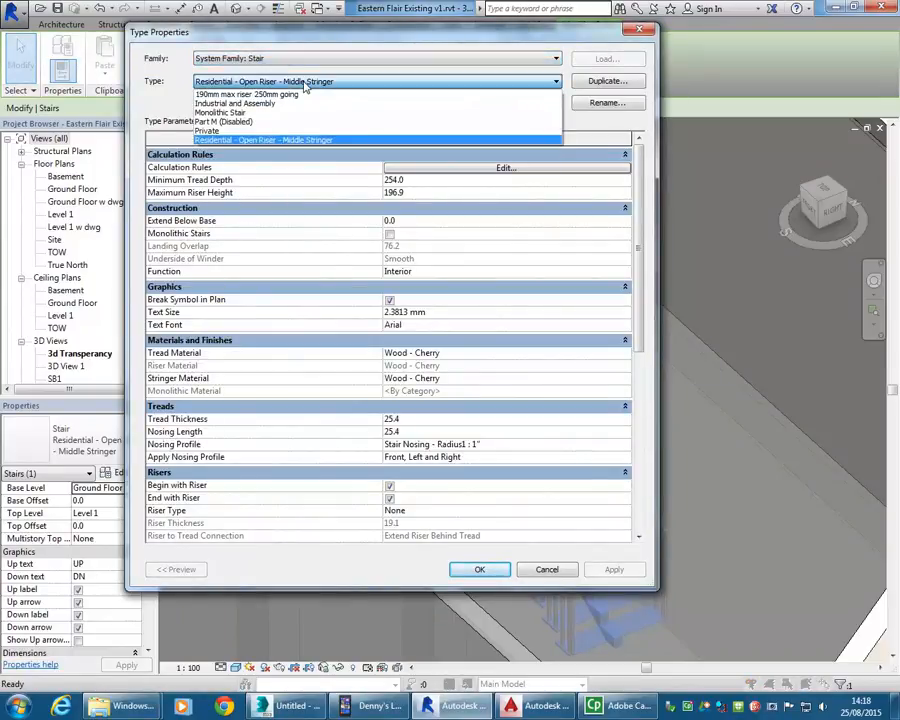
{"action": "left_click", "coordinate": [305, 83]}
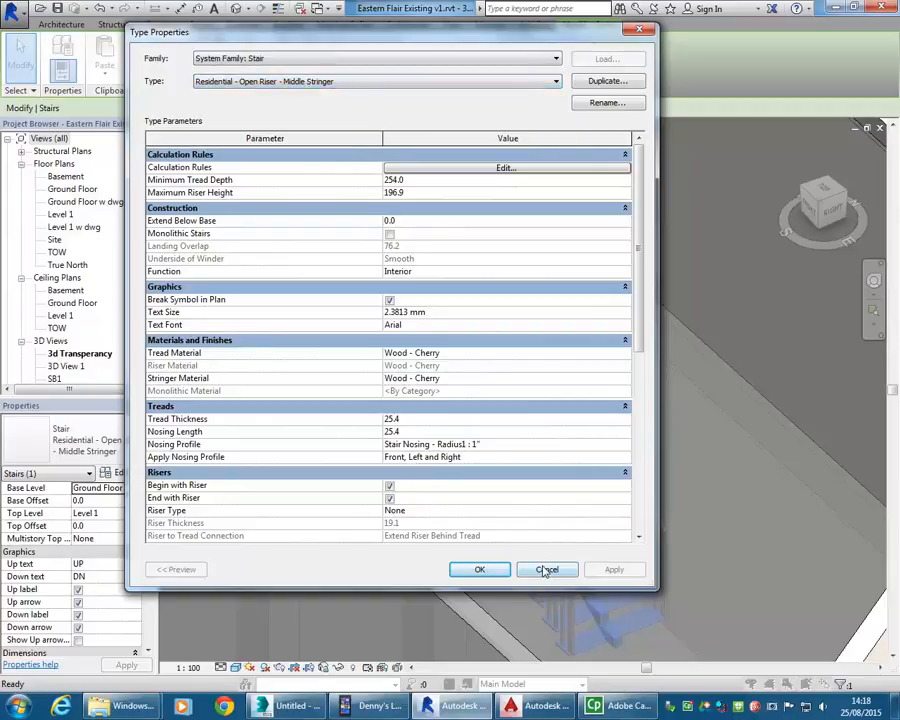
{"action": "left_click", "coordinate": [545, 570]}
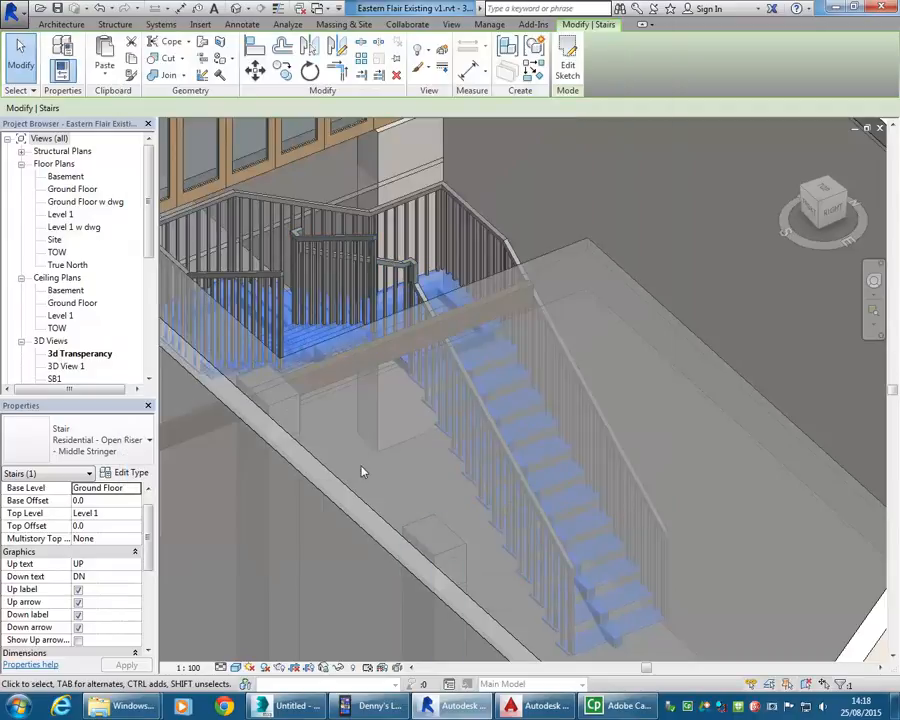
Examine the railings and open treads of the internal stair up close and from farther out
{"action": "left_click", "coordinate": [386, 466]}
{"action": "scroll", "coordinate": [391, 484], "scroll_direction": "down", "scroll_amount": 3}
{"action": "middle_click_drag", "start_coordinate": [391, 484], "coordinate": [400, 487]}
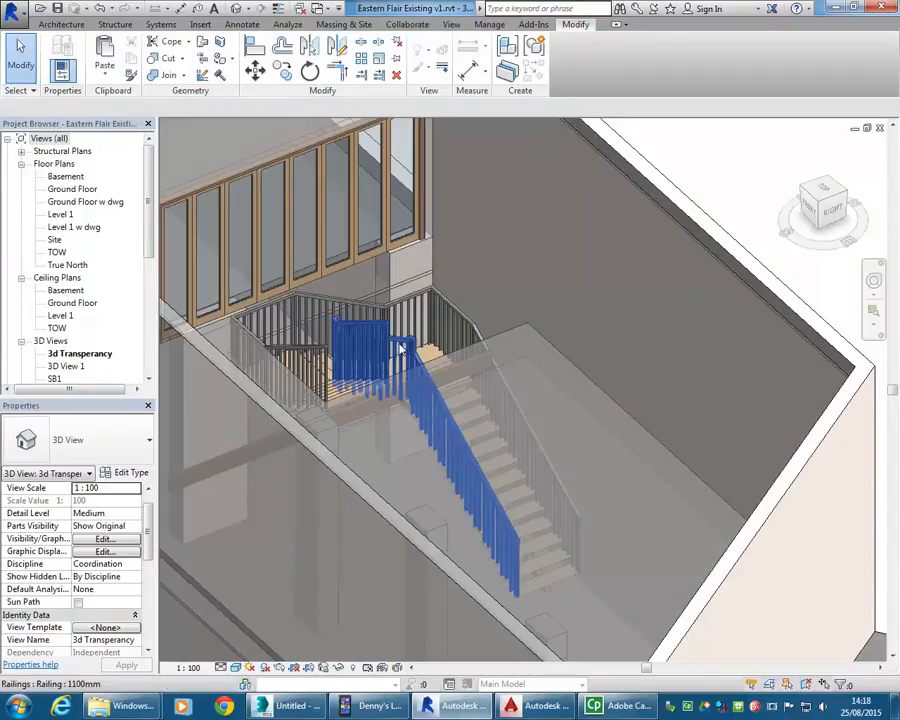
{"action": "scroll", "coordinate": [415, 367], "scroll_direction": "up", "scroll_amount": 3}
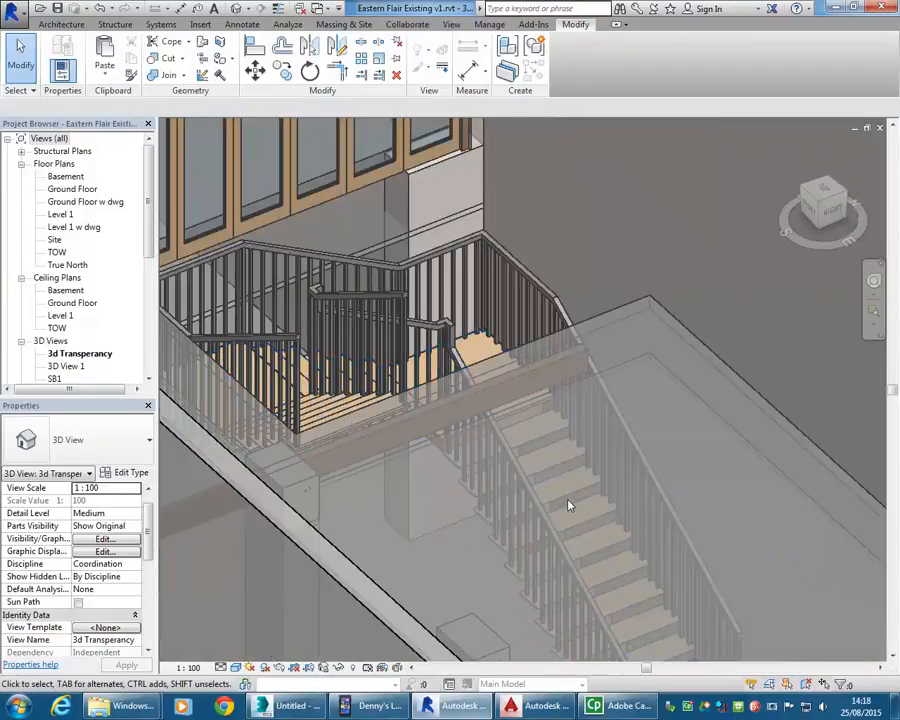
{"action": "scroll", "coordinate": [568, 502], "scroll_direction": "up", "scroll_amount": 4}
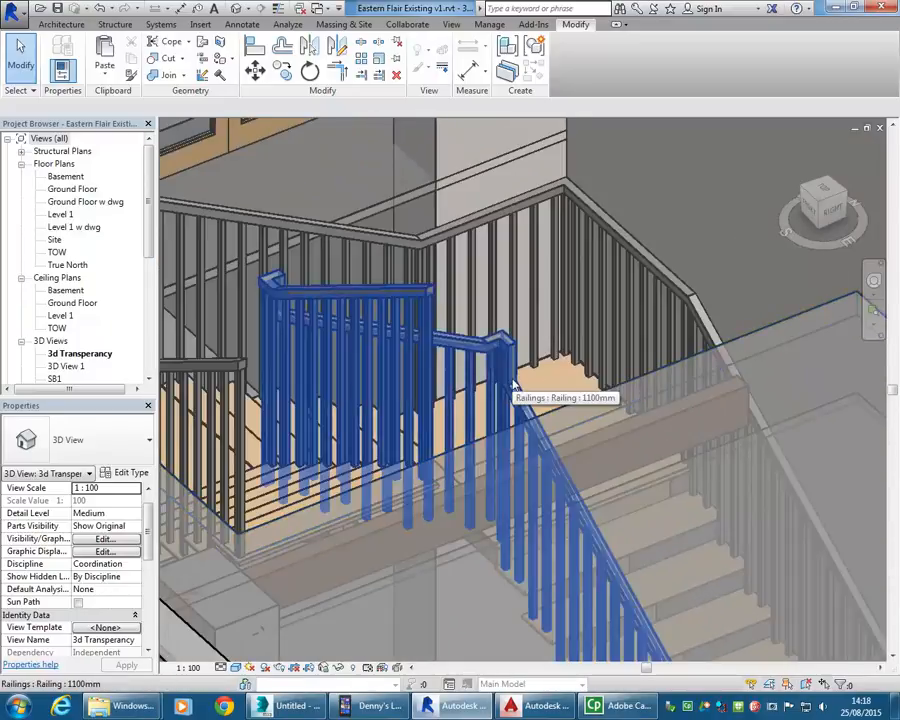
{"action": "scroll", "coordinate": [517, 385], "scroll_direction": "down", "scroll_amount": 4}
{"action": "scroll", "coordinate": [482, 518], "scroll_direction": "down", "scroll_amount": 2}
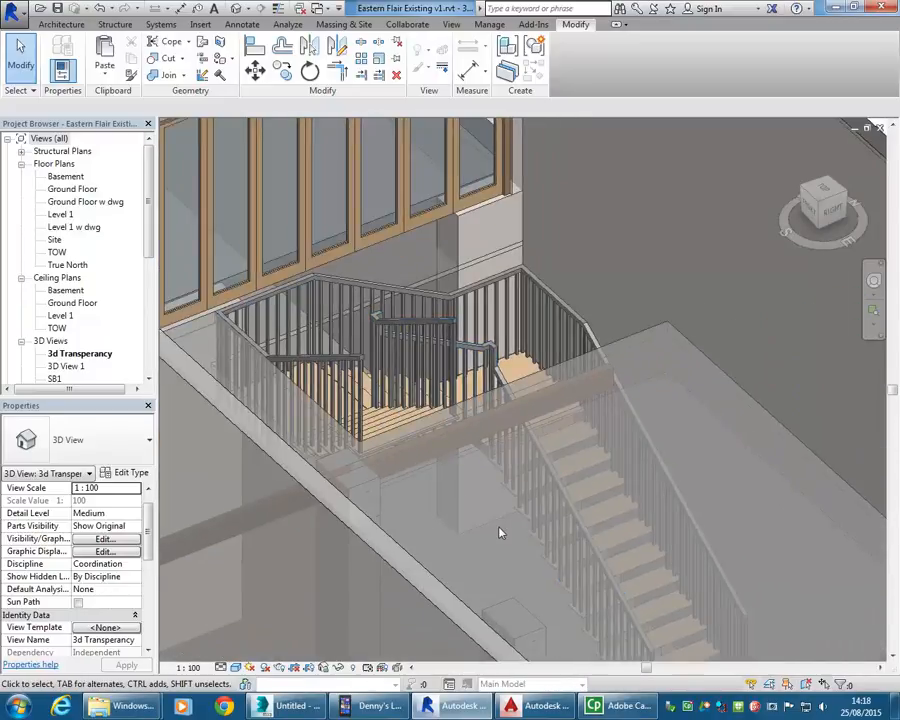
Open the Railings.rvt project from the Sample Files folder
{"action": "left_click", "coordinate": [12, 10]}
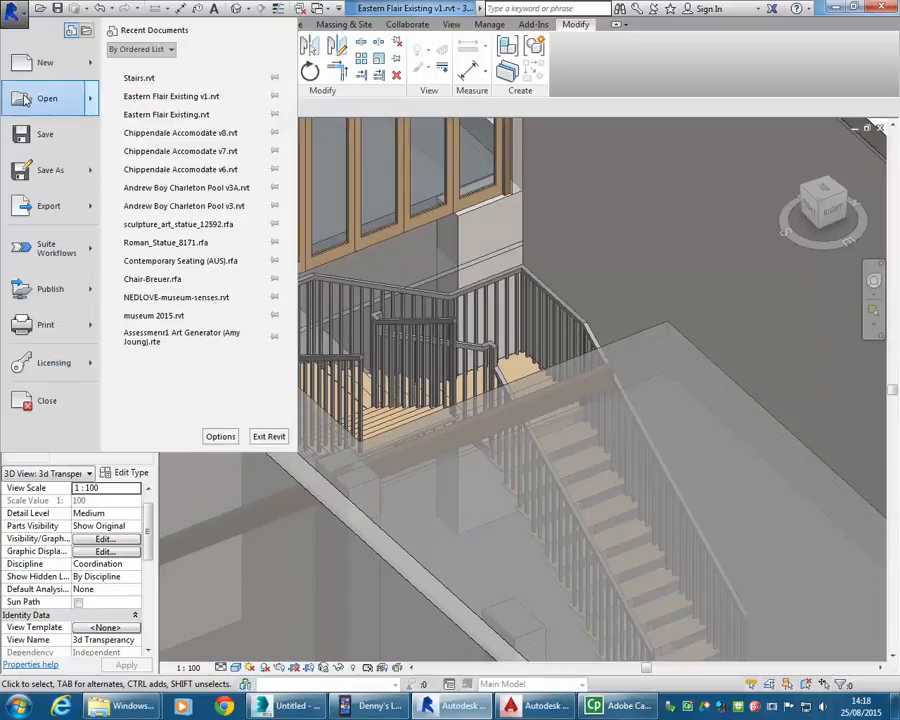
{"action": "mouse_move", "coordinate": [27, 100]}
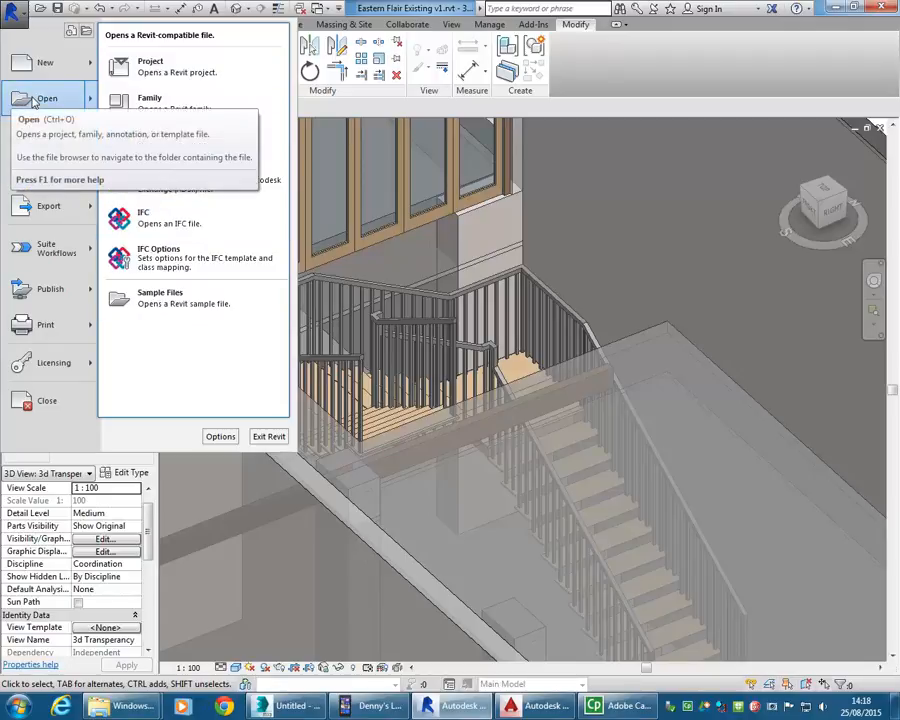
{"action": "left_click", "coordinate": [34, 100]}
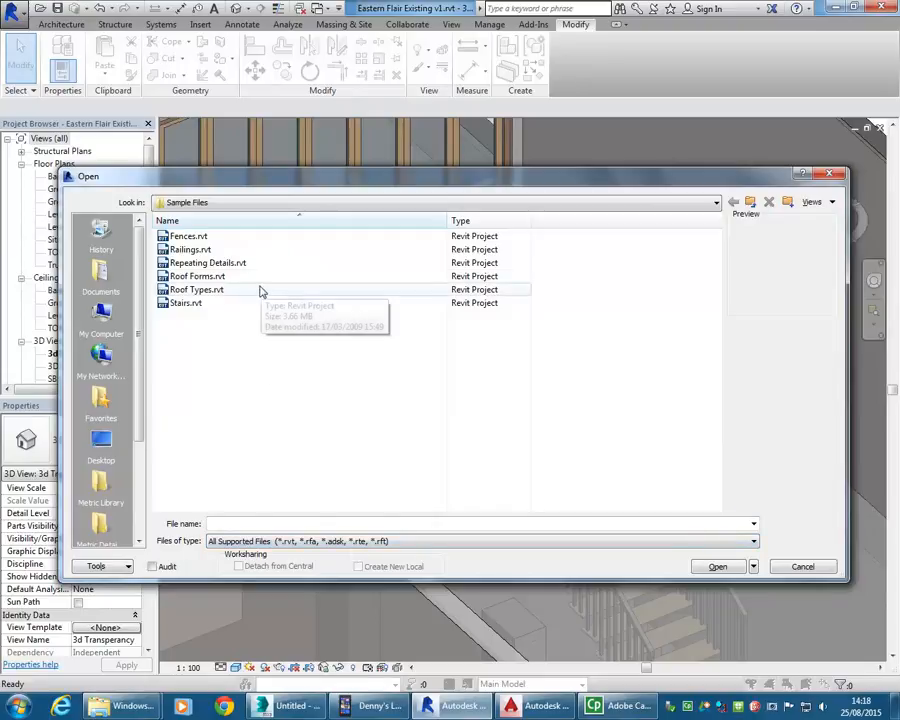
{"action": "left_click", "coordinate": [199, 250]}
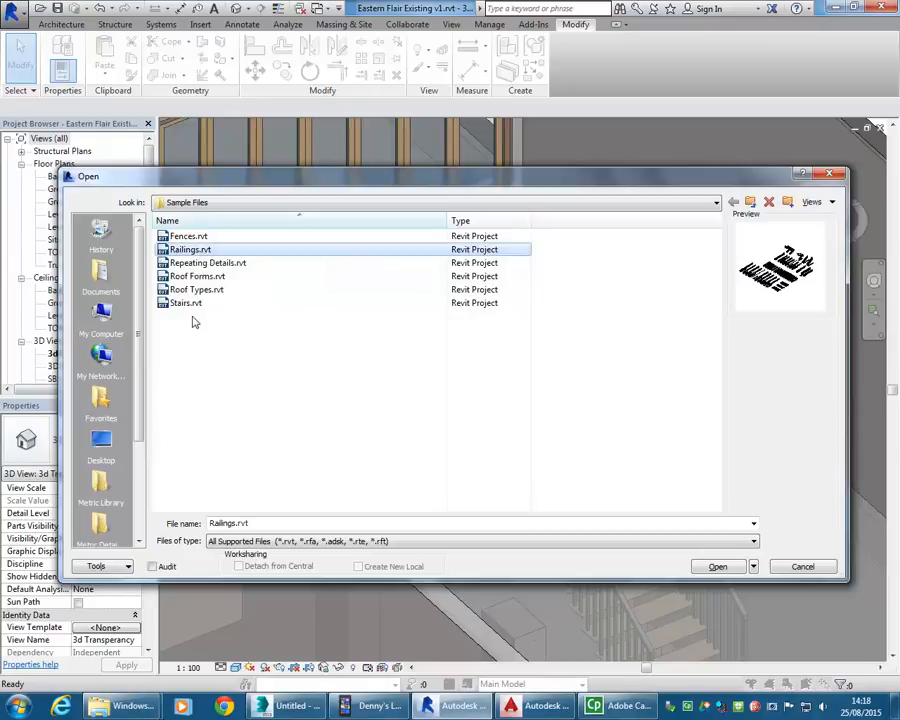
{"action": "double_click", "coordinate": [178, 252]}
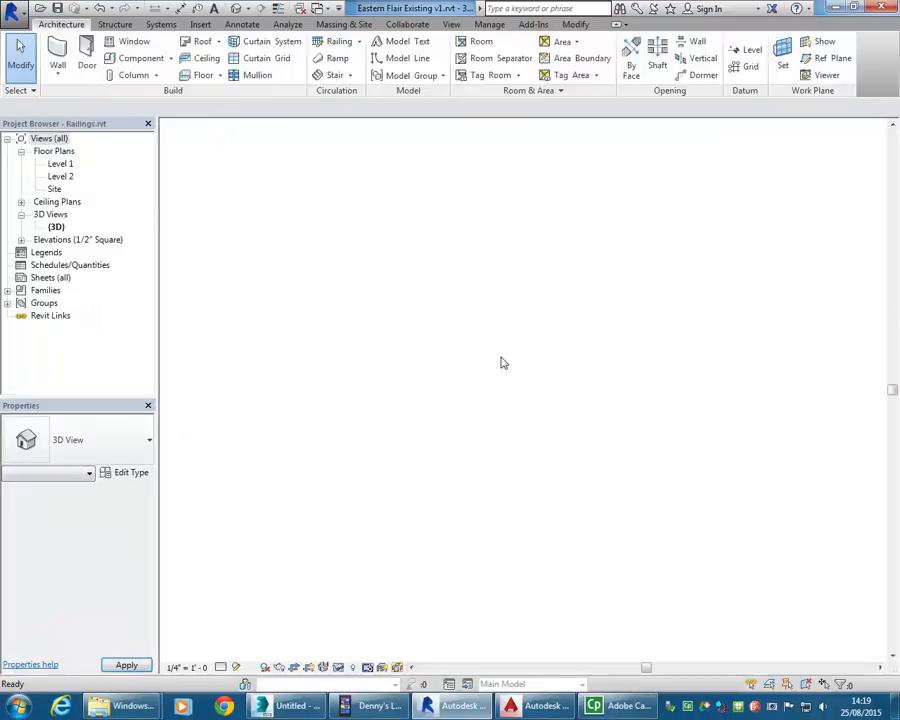
{"action": "middle_click_drag", "start_coordinate": [503, 363], "coordinate": [454, 370]}
{"action": "middle_click_drag", "start_coordinate": [590, 374], "coordinate": [548, 377]}
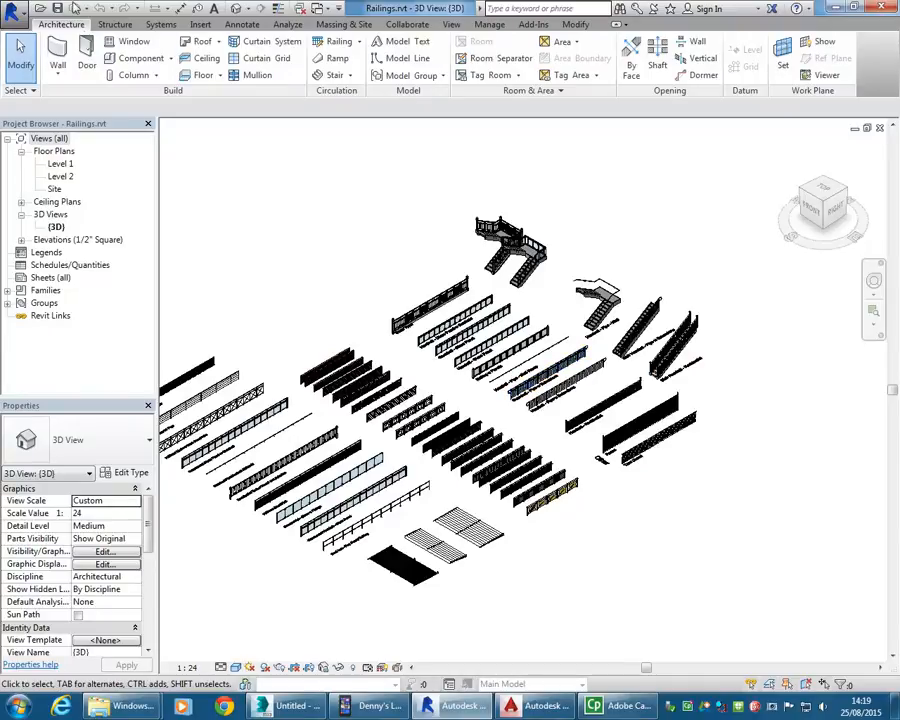
{"action": "left_click", "coordinate": [10, 14]}
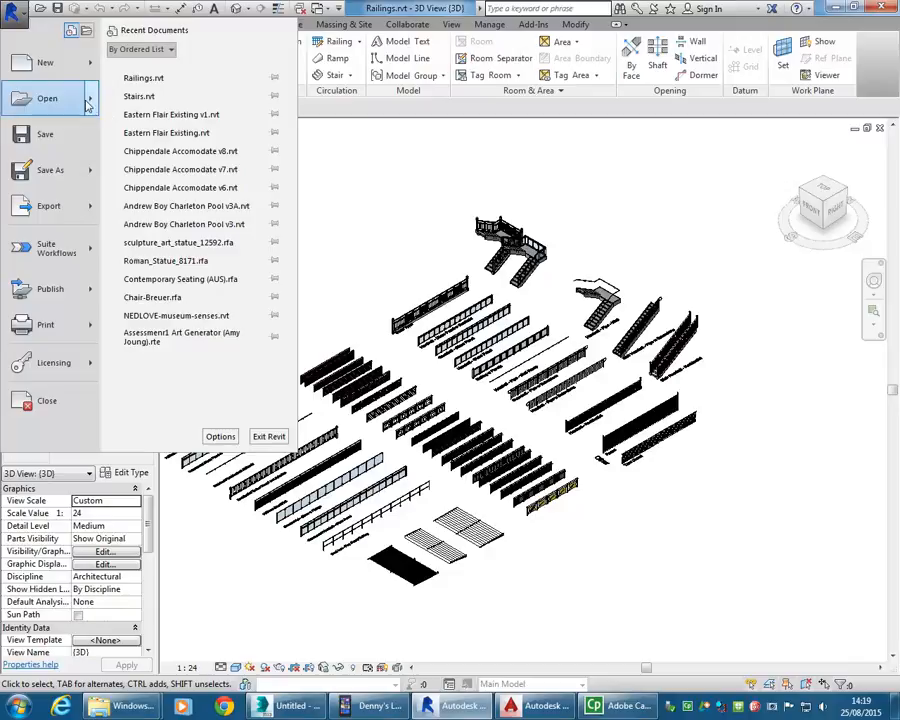
{"action": "mouse_move", "coordinate": [28, 92]}
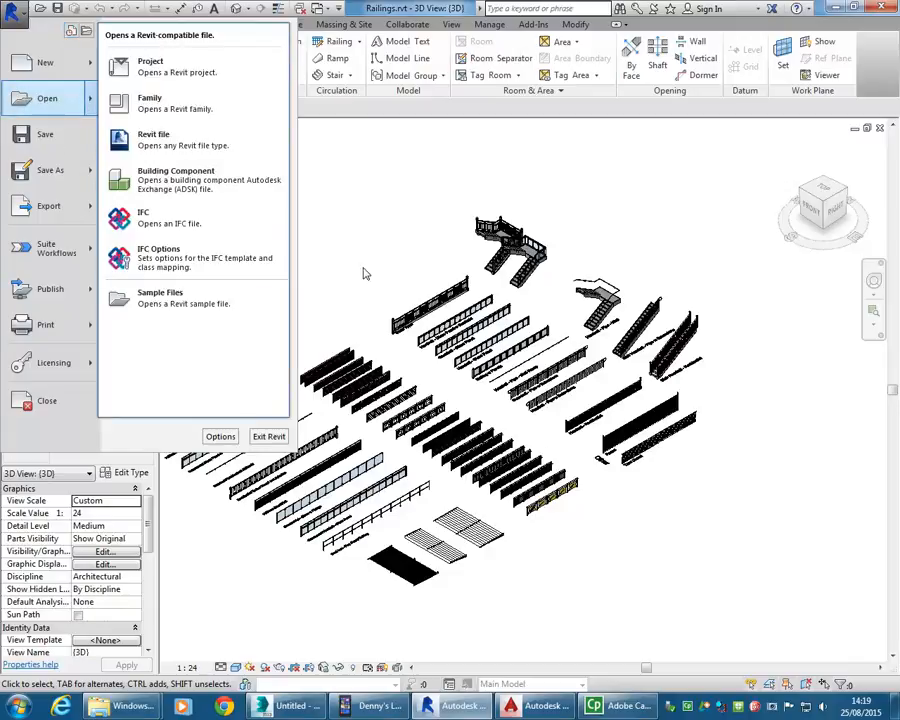
{"action": "left_click", "coordinate": [388, 295]}
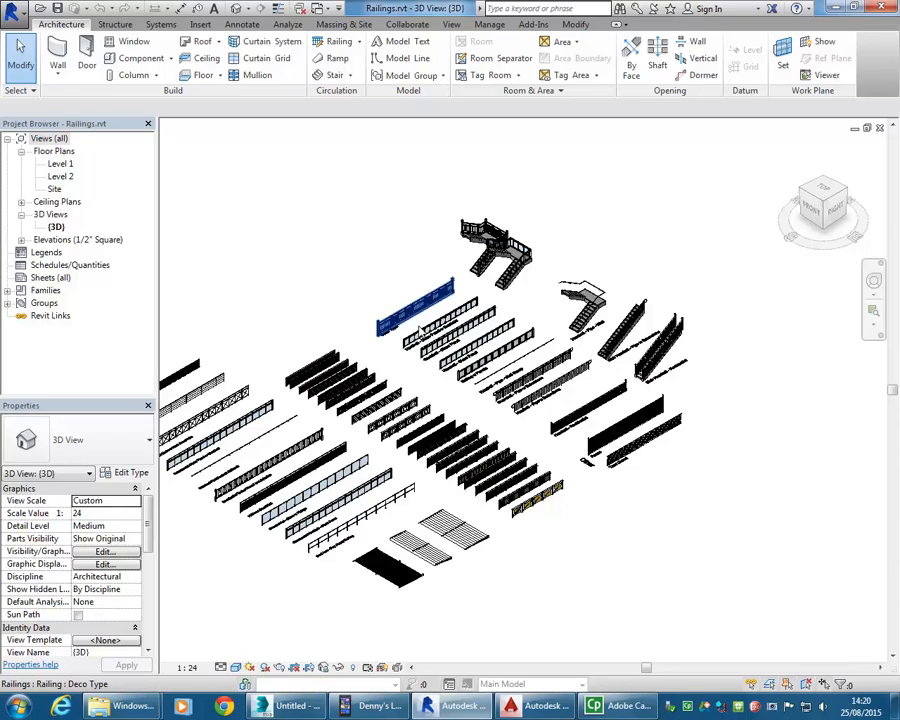
Examine the sample glass, timber and pipe railings, including the Handrail - Pipe w Extensions up close
{"action": "scroll", "coordinate": [430, 425], "scroll_direction": "up", "scroll_amount": 5}
{"action": "middle_click_drag", "start_coordinate": [337, 387], "coordinate": [549, 310]}
{"action": "middle_click_drag", "start_coordinate": [603, 402], "coordinate": [486, 385]}
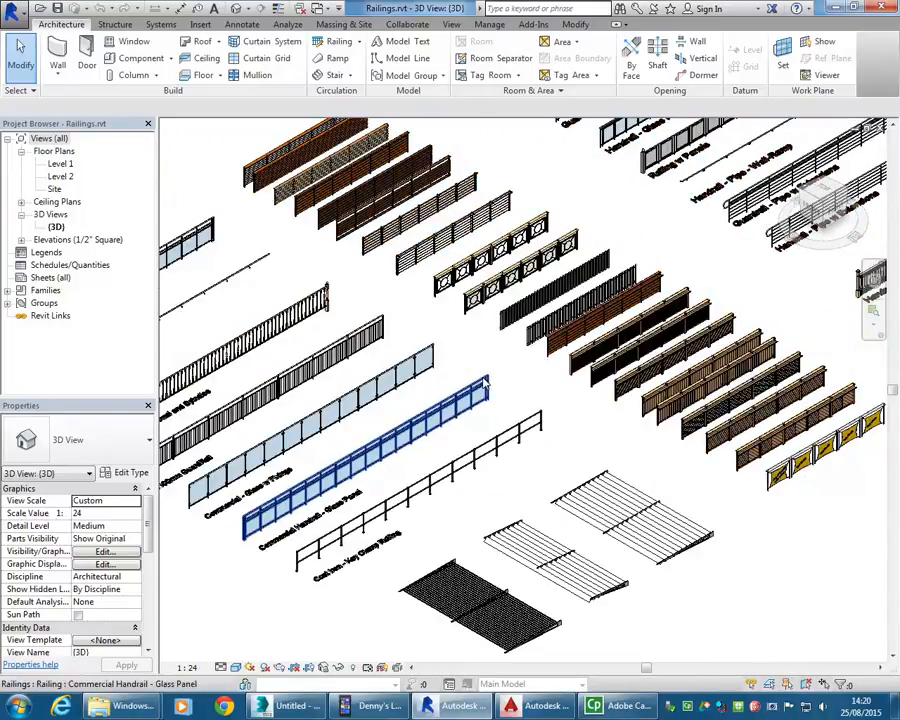
{"action": "middle_click_drag", "start_coordinate": [486, 385], "coordinate": [340, 340]}
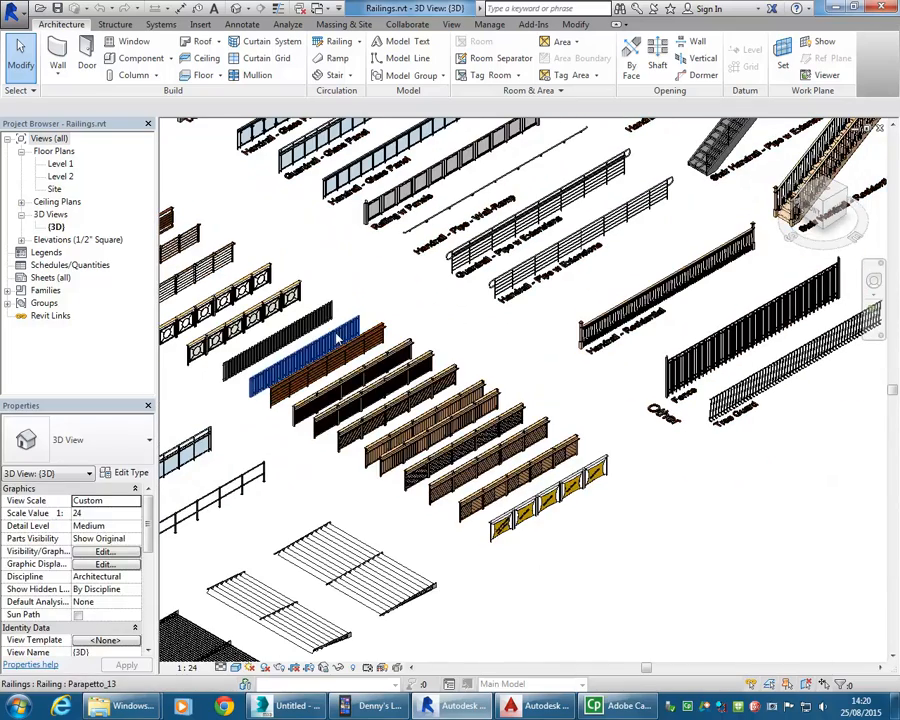
{"action": "scroll", "coordinate": [530, 230], "scroll_direction": "up", "scroll_amount": 5}
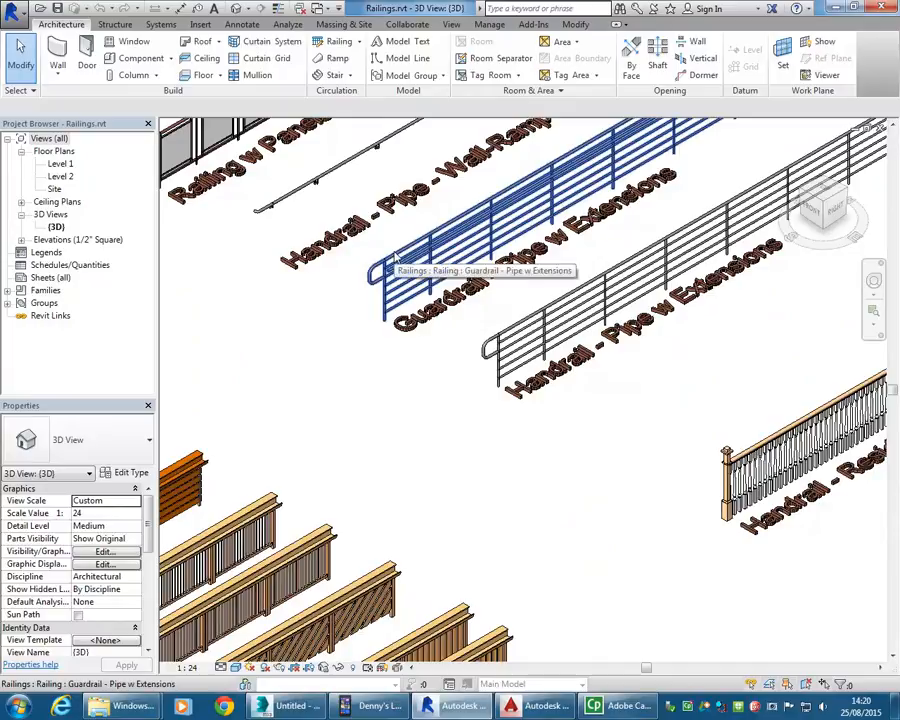
{"action": "middle_click_drag", "start_coordinate": [397, 259], "coordinate": [340, 330]}
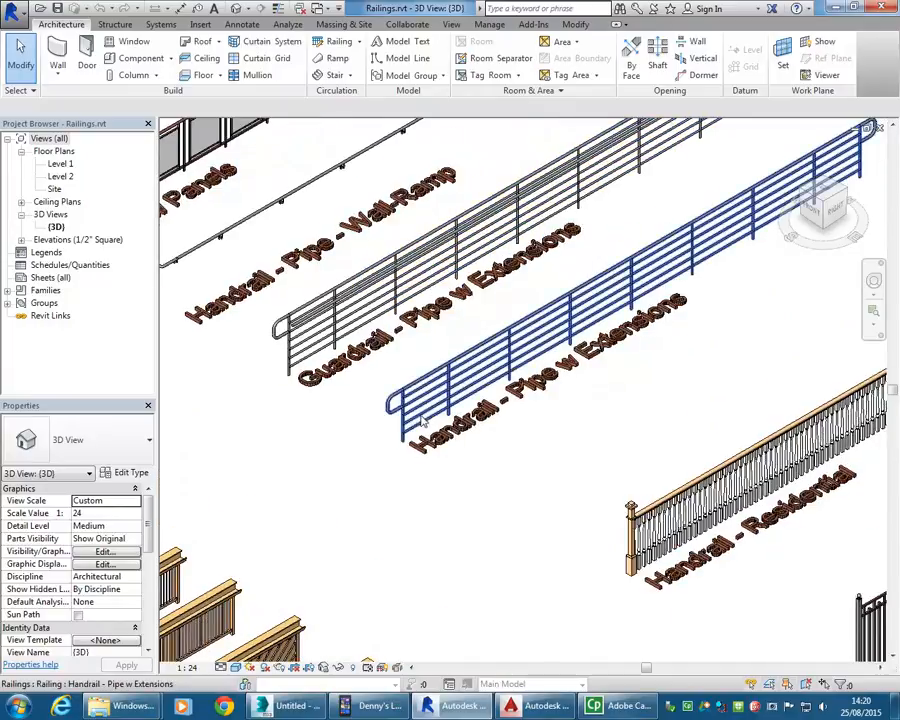
{"action": "scroll", "coordinate": [428, 430], "scroll_direction": "up", "scroll_amount": 3}
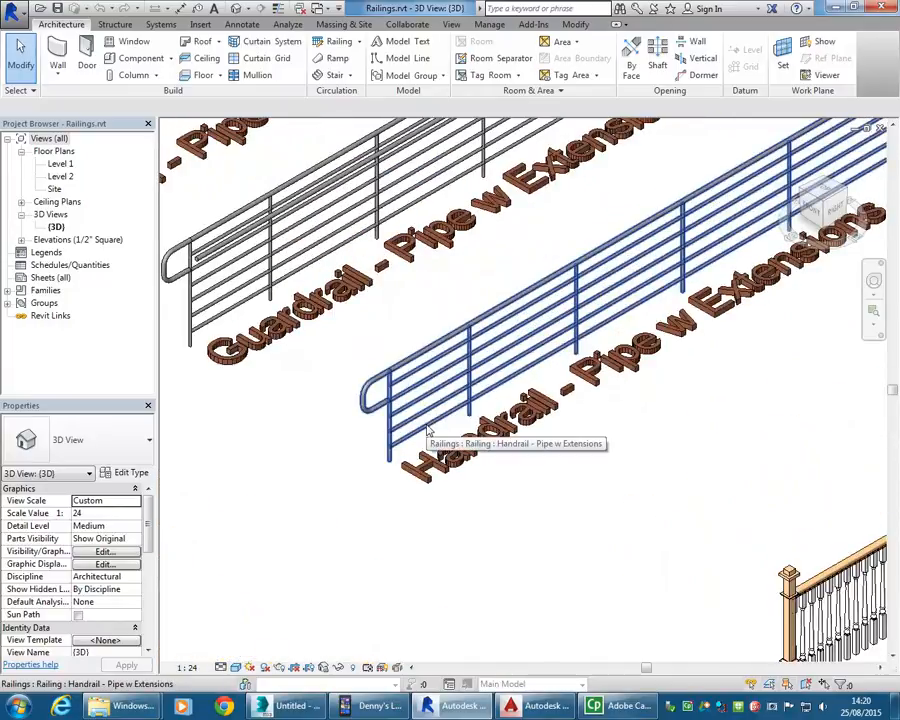
Look through the remaining rows of sample railings and find the 900mm Steel Wire W Pipe railing
{"action": "scroll", "coordinate": [428, 430], "scroll_direction": "down", "scroll_amount": 3}
{"action": "scroll", "coordinate": [585, 297], "scroll_direction": "down", "scroll_amount": 1}
{"action": "middle_click_drag", "start_coordinate": [587, 297], "coordinate": [608, 402]}
{"action": "scroll", "coordinate": [326, 320], "scroll_direction": "down", "scroll_amount": 2}
{"action": "middle_click_drag", "start_coordinate": [338, 317], "coordinate": [606, 228]}
{"action": "middle_click_drag", "start_coordinate": [376, 462], "coordinate": [508, 291]}
{"action": "middle_click_drag", "start_coordinate": [431, 486], "coordinate": [565, 530]}
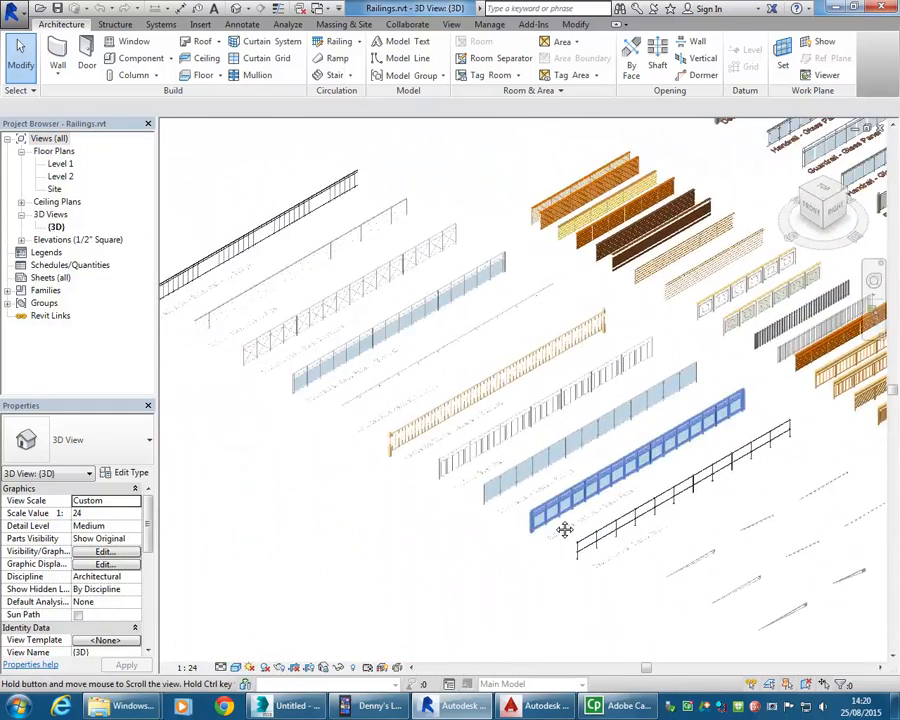
{"action": "middle_click_drag", "start_coordinate": [401, 418], "coordinate": [604, 502]}
{"action": "scroll", "coordinate": [400, 400], "scroll_direction": "up", "scroll_amount": 6}
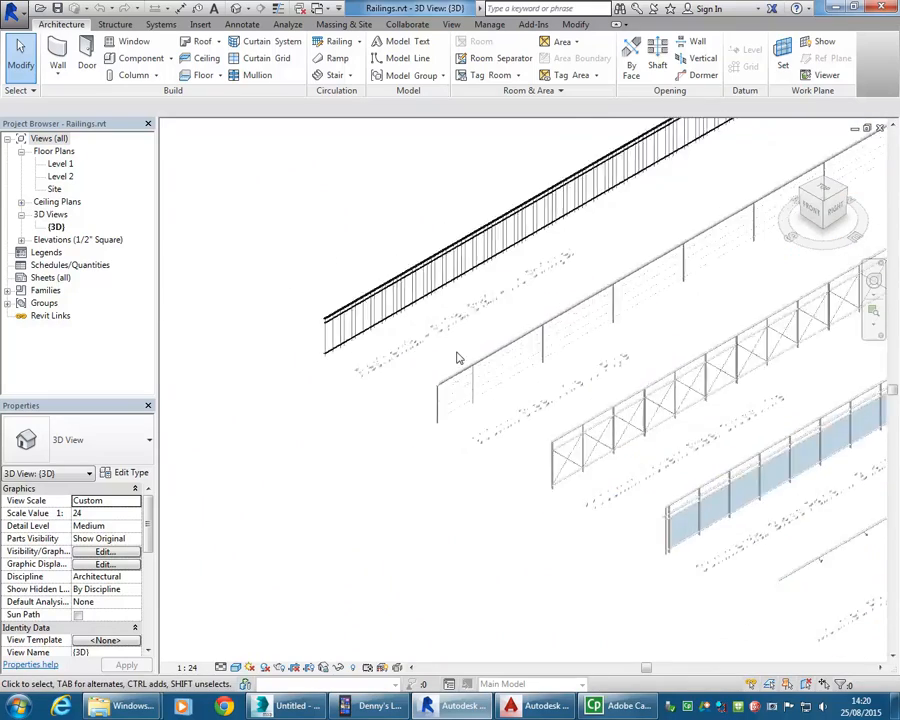
{"action": "scroll", "coordinate": [481, 425], "scroll_direction": "up", "scroll_amount": 3}
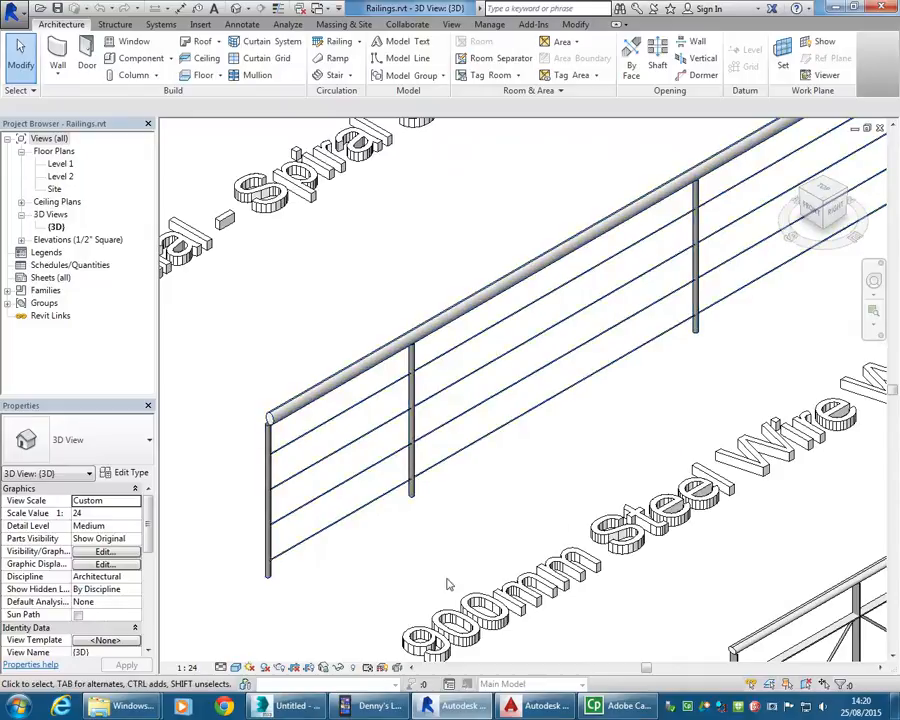
Inspect the 900mm Steel Wire W Pipe railing up close and copy it to the clipboard
{"action": "left_click", "coordinate": [412, 437]}
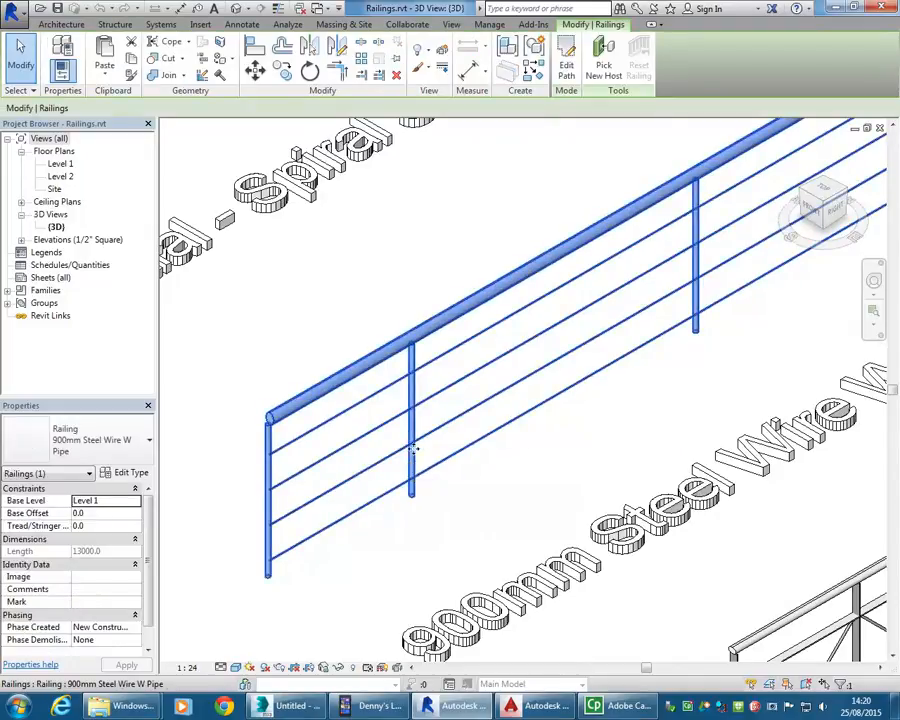
{"action": "middle_click_drag", "start_coordinate": [413, 447], "coordinate": [397, 469]}
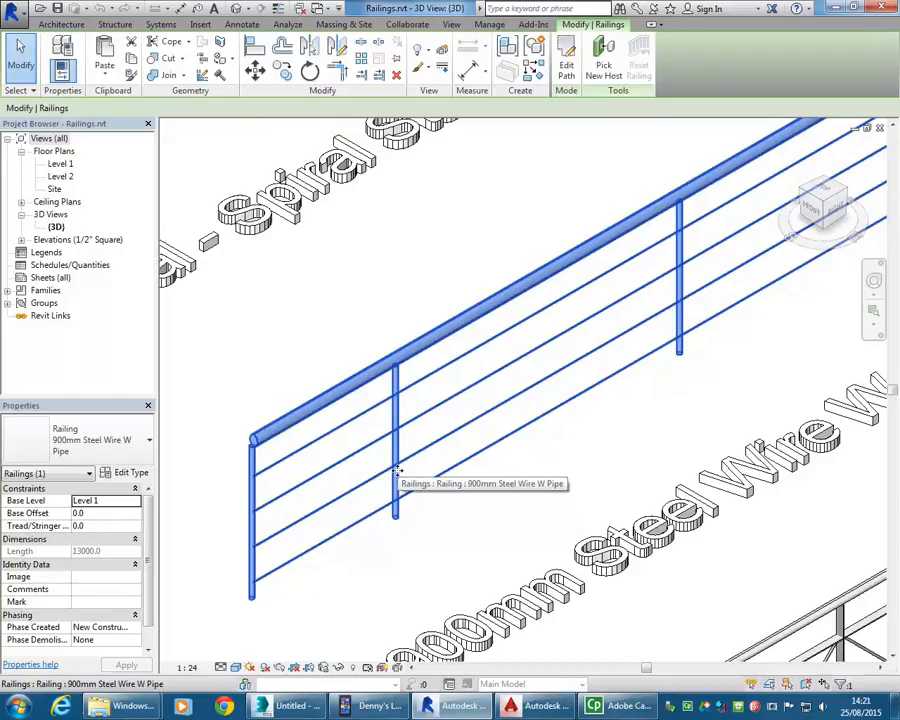
{"action": "scroll", "coordinate": [397, 469], "scroll_direction": "up", "scroll_amount": 3}
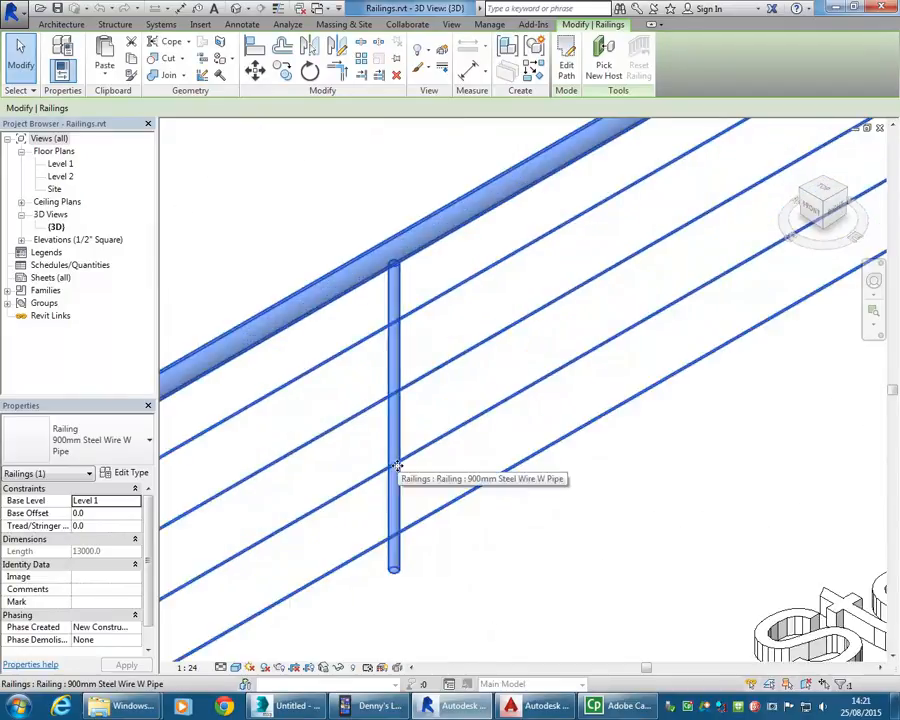
{"action": "scroll", "coordinate": [352, 396], "scroll_direction": "down", "scroll_amount": 3}
{"action": "middle_click_drag", "start_coordinate": [370, 285], "coordinate": [350, 359]}
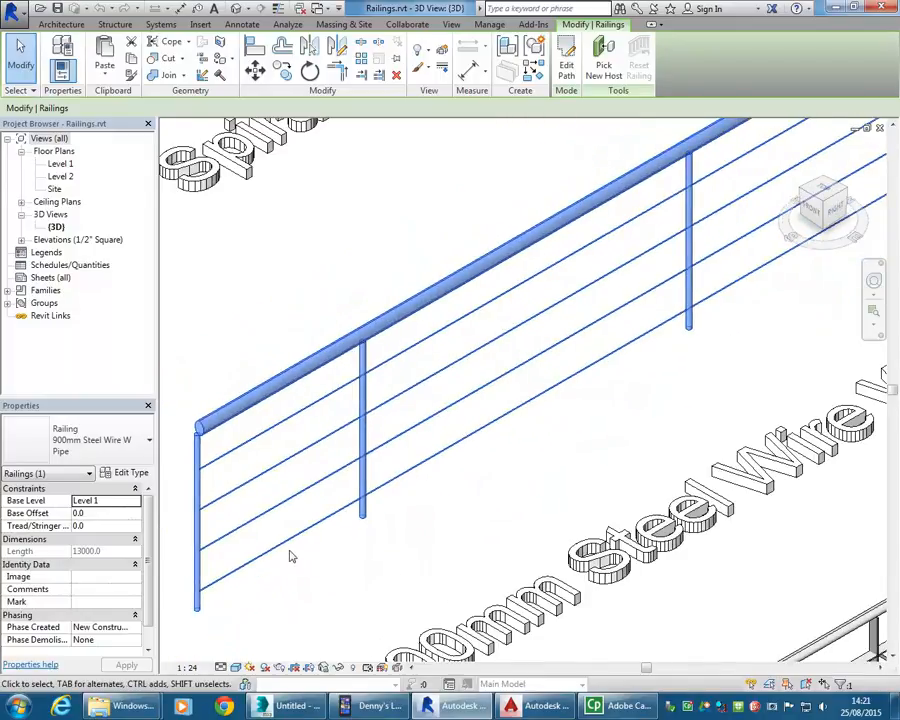
{"action": "middle_click_drag", "start_coordinate": [285, 536], "coordinate": [340, 522]}
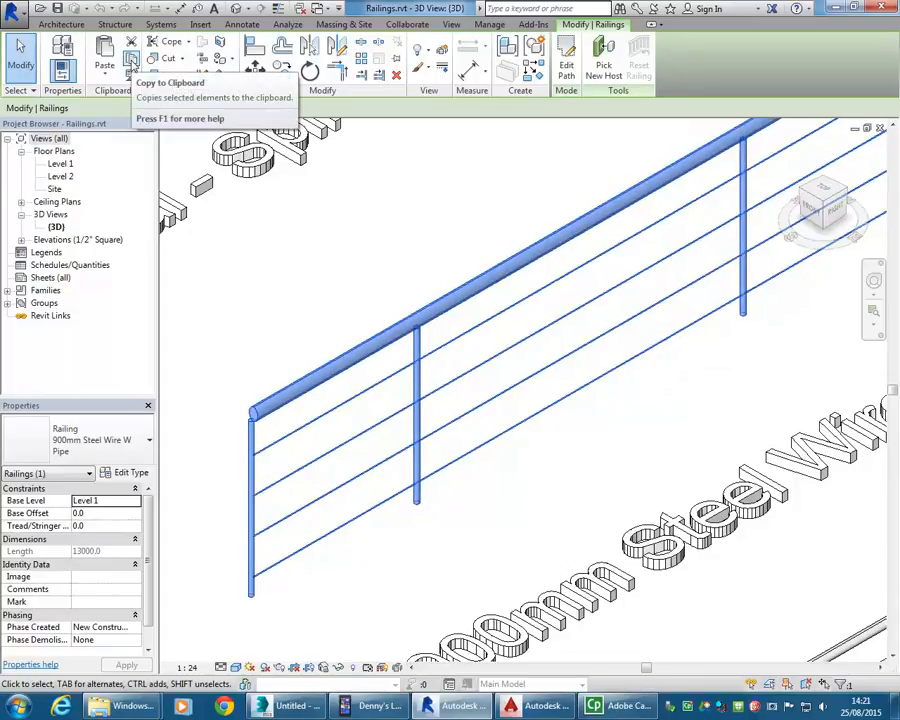
{"action": "left_click", "coordinate": [131, 62]}
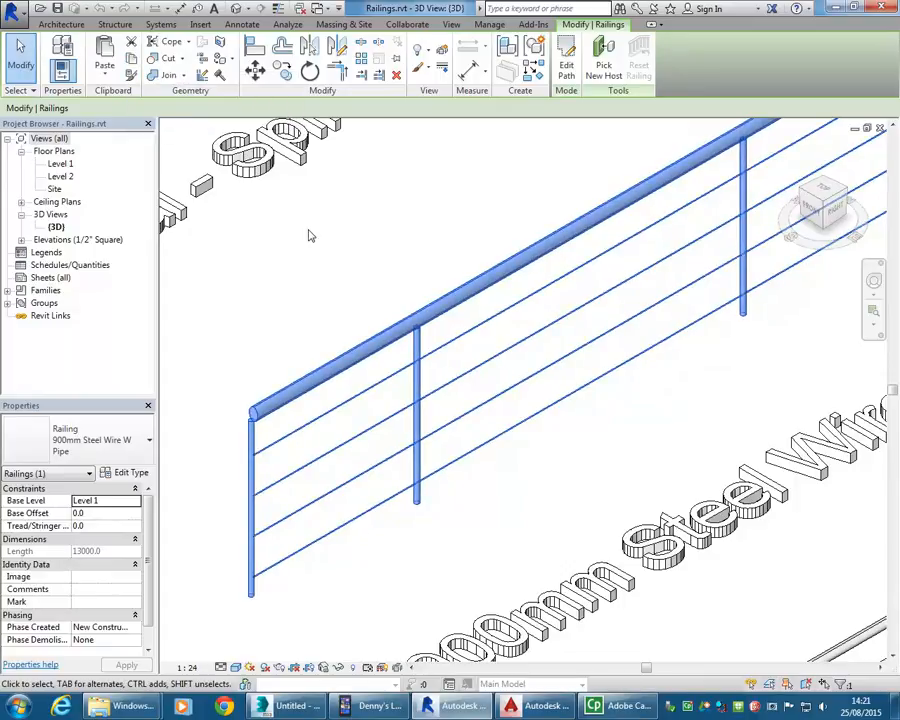
Paste the copied railing beside the building in Eastern Flair's 3d Transperancy view, accepting the duplicate types, and delete the pasted instance
{"action": "left_click", "coordinate": [321, 9]}
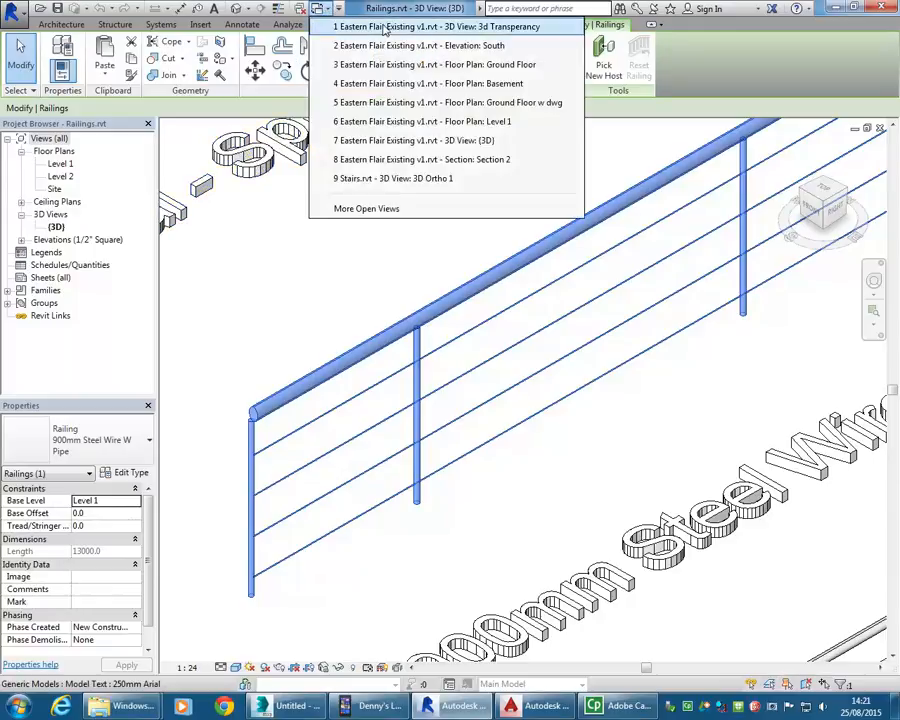
{"action": "left_click", "coordinate": [385, 27]}
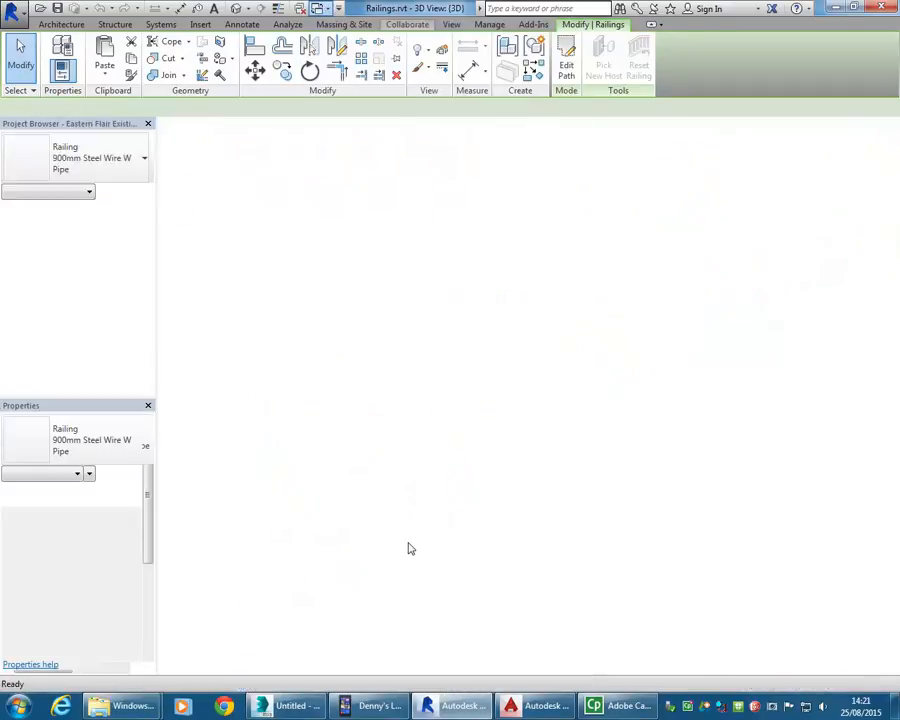
{"action": "scroll", "coordinate": [437, 484], "scroll_direction": "down", "scroll_amount": 5}
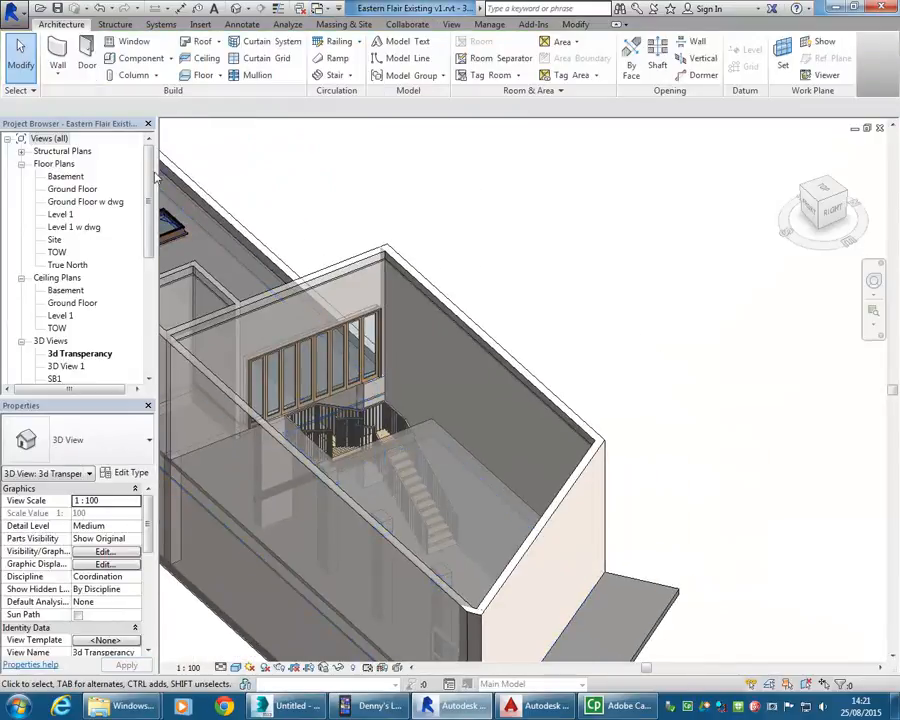
{"action": "left_click", "coordinate": [577, 27]}
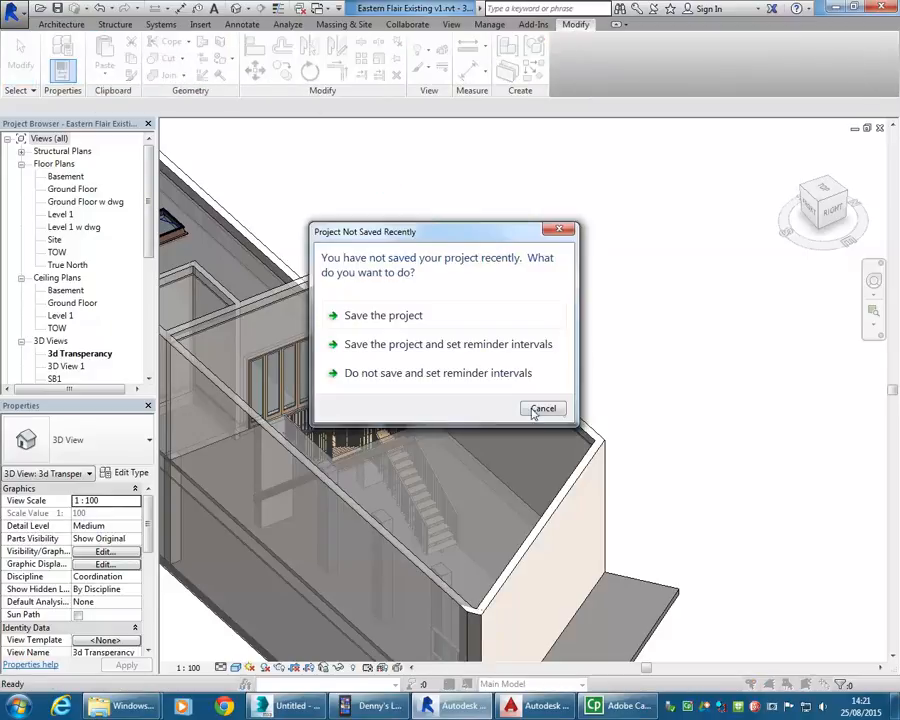
{"action": "left_click", "coordinate": [543, 408]}
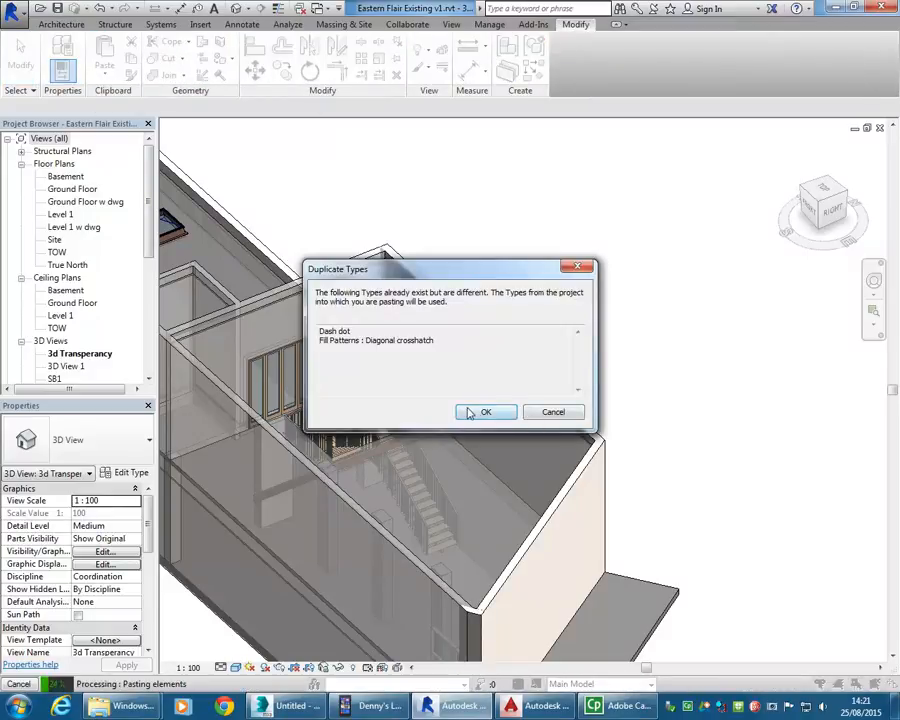
{"action": "left_click", "coordinate": [474, 411]}
{"action": "left_click", "coordinate": [680, 598]}
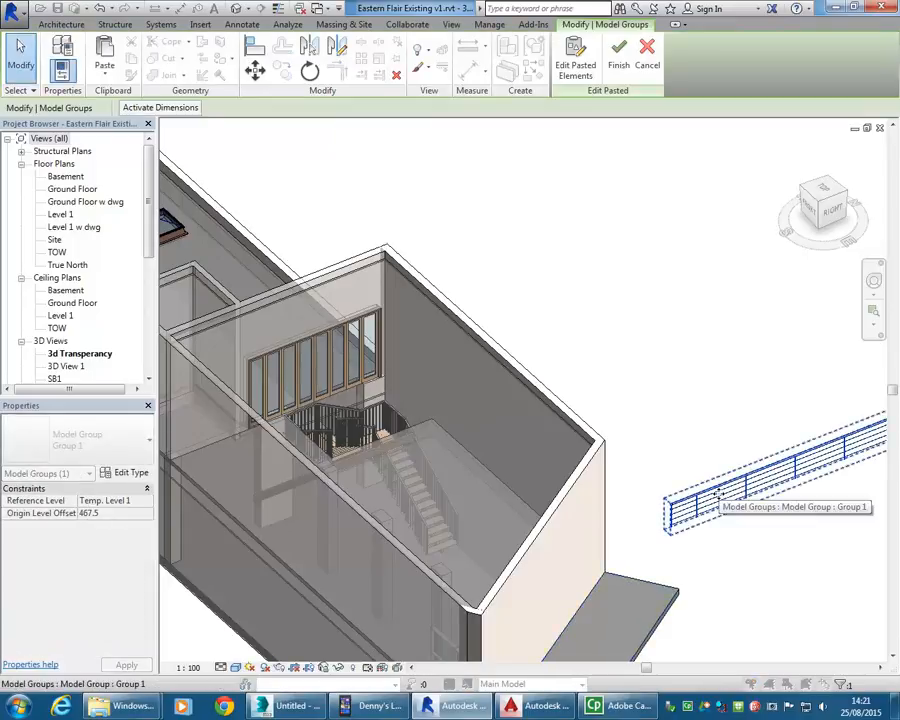
{"action": "left_click", "coordinate": [700, 393]}
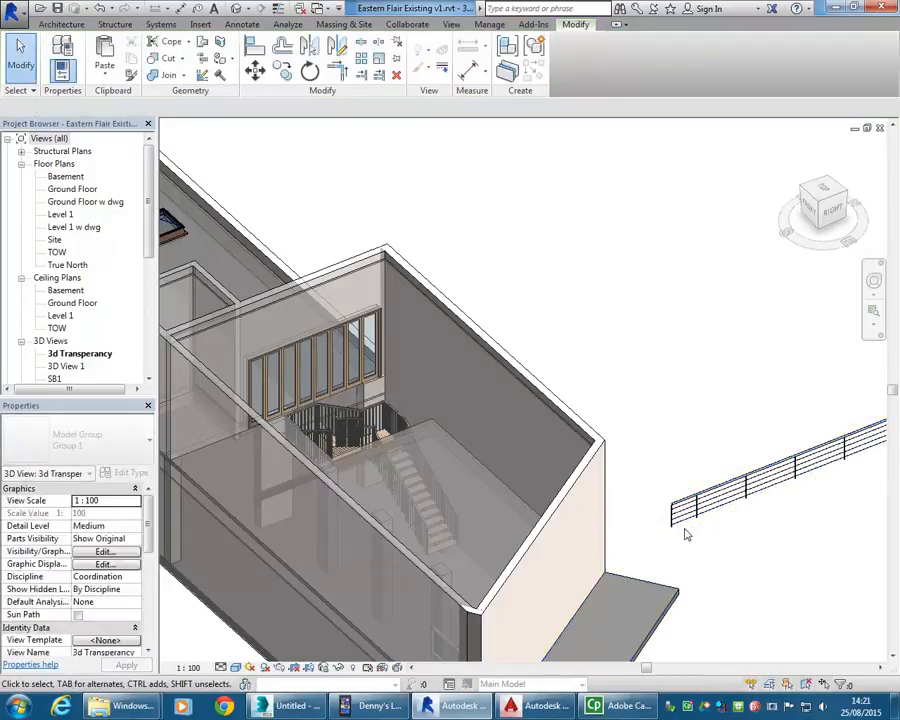
{"action": "left_click", "coordinate": [682, 508]}
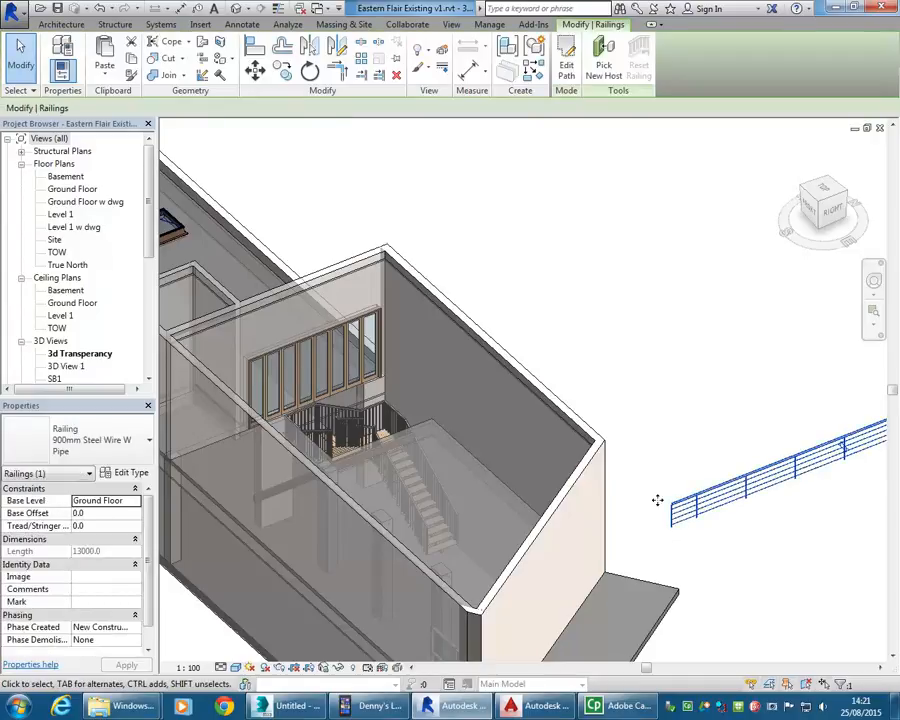
{"action": "left_click", "coordinate": [396, 76]}
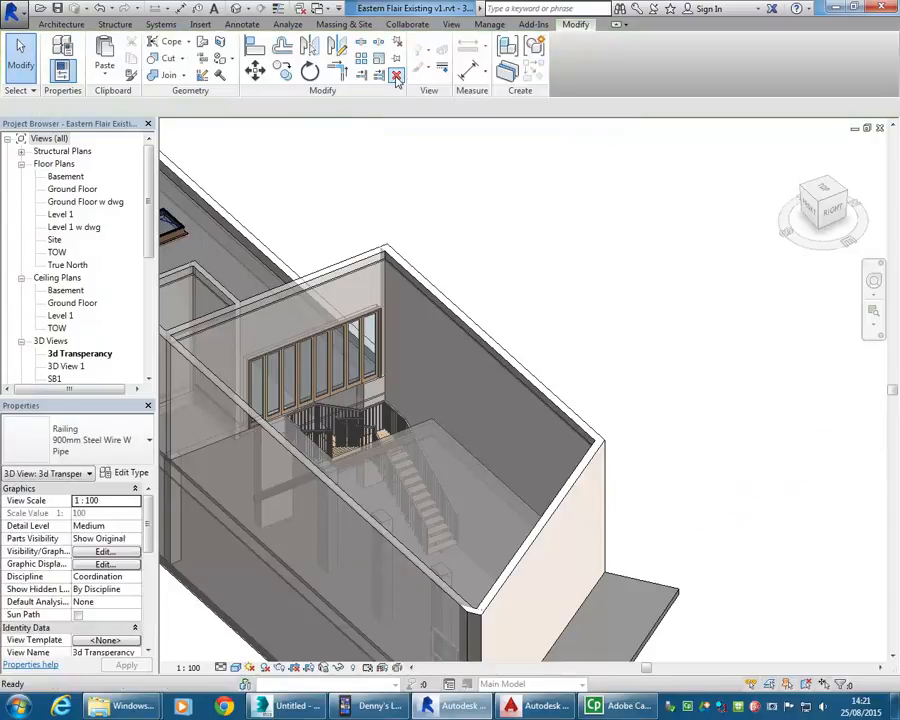
Change the inner and outer railings of the stair to the 900mm Steel Wire W Pipe type
{"action": "scroll", "coordinate": [322, 455], "scroll_direction": "up", "scroll_amount": 5}
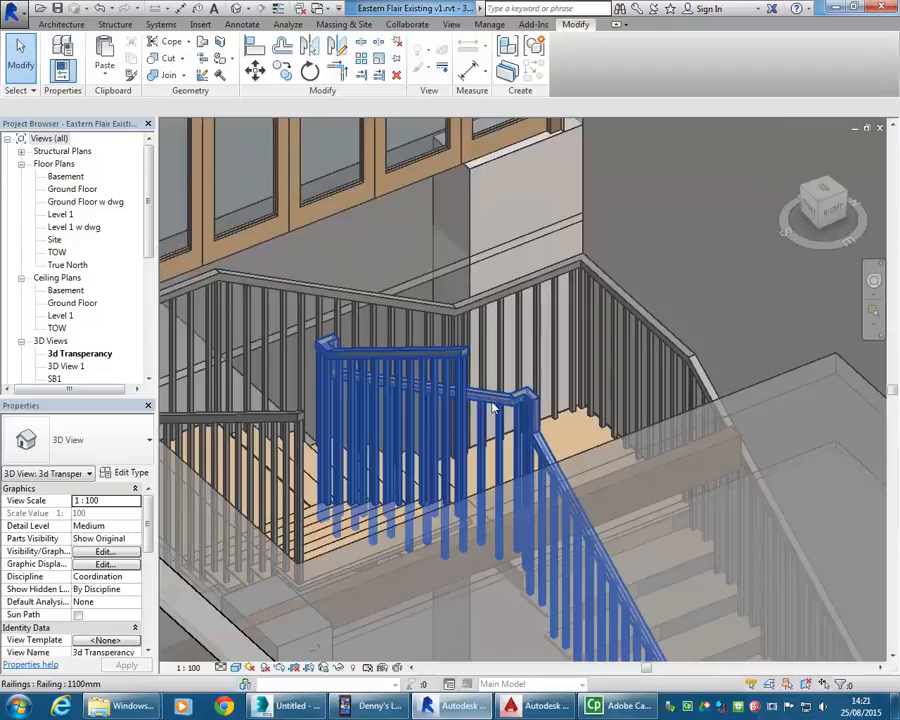
{"action": "left_click", "coordinate": [493, 410]}
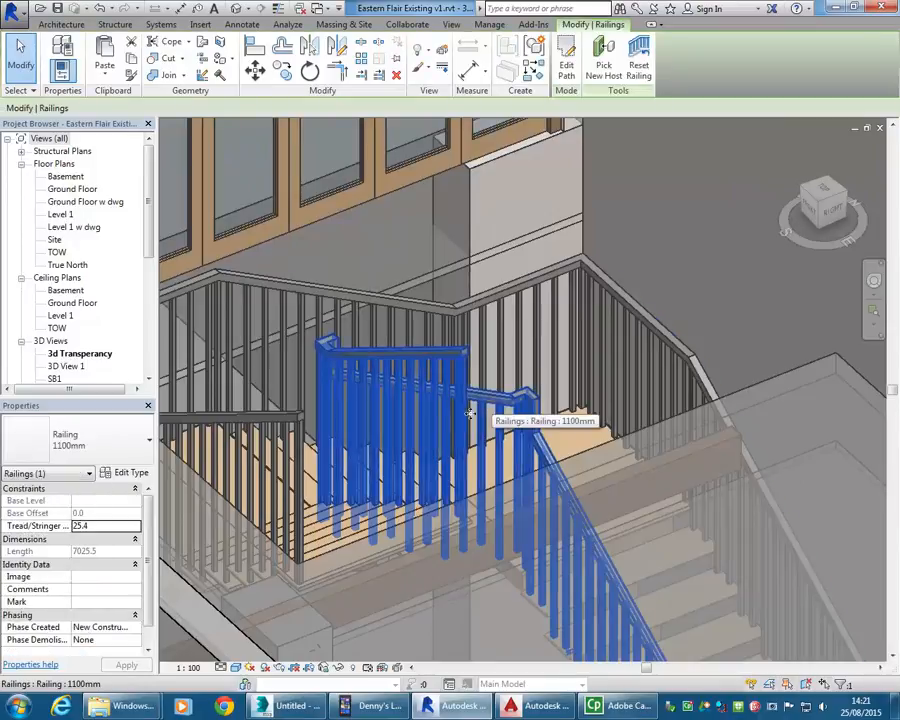
{"action": "left_click", "coordinate": [90, 450]}
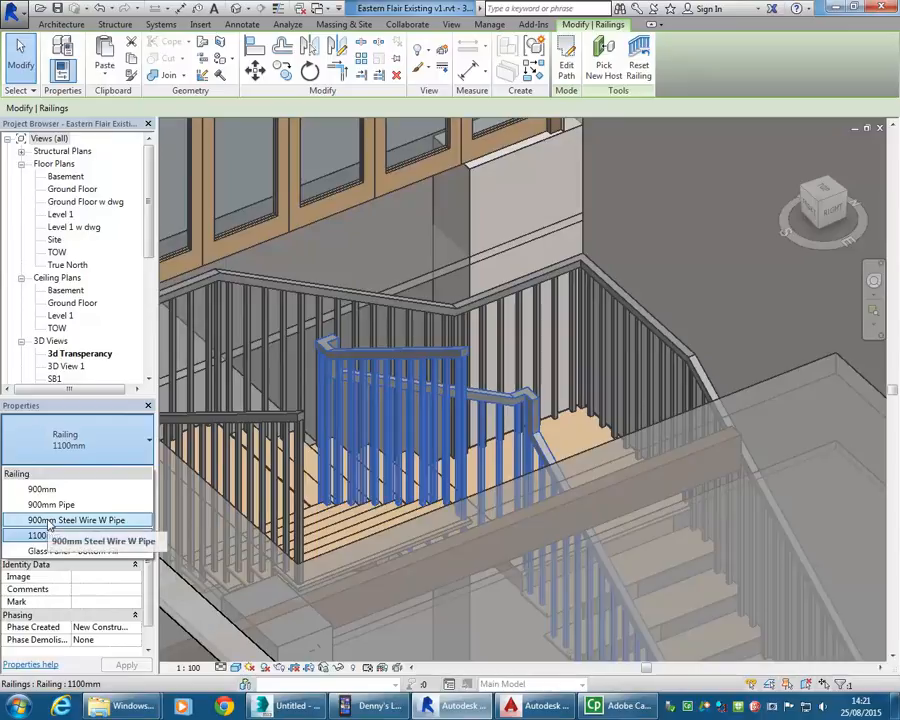
{"action": "left_click", "coordinate": [60, 520]}
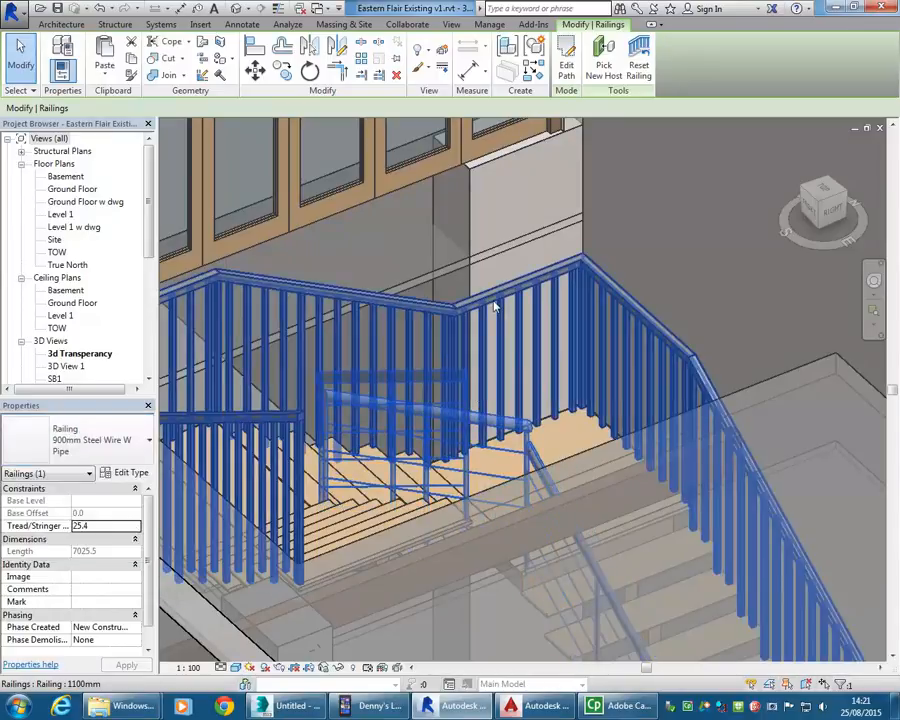
{"action": "left_click", "coordinate": [493, 306]}
{"action": "left_click", "coordinate": [95, 444]}
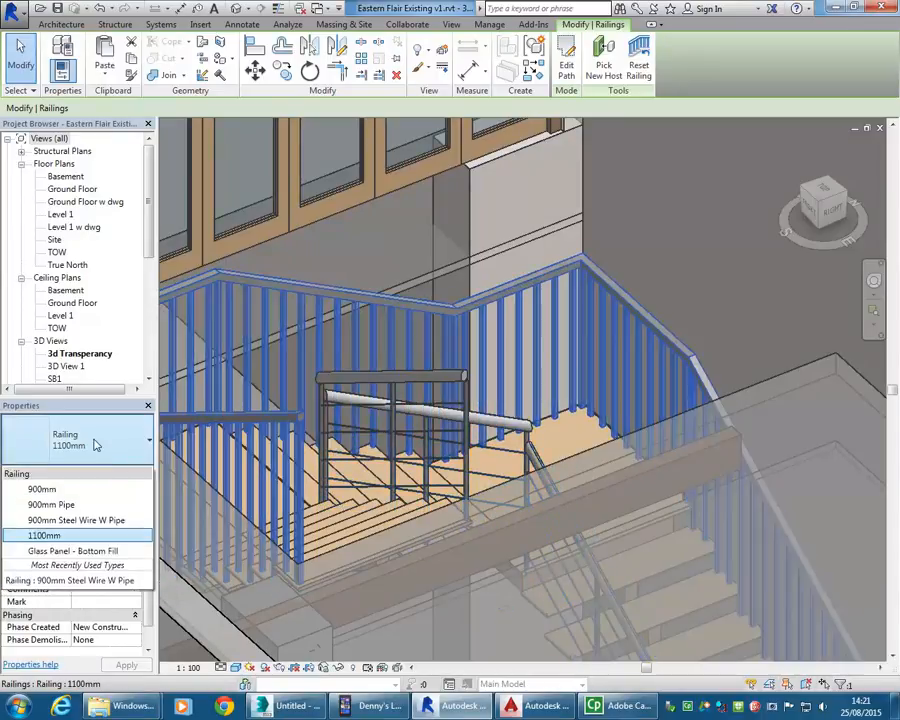
{"action": "left_click", "coordinate": [60, 520]}
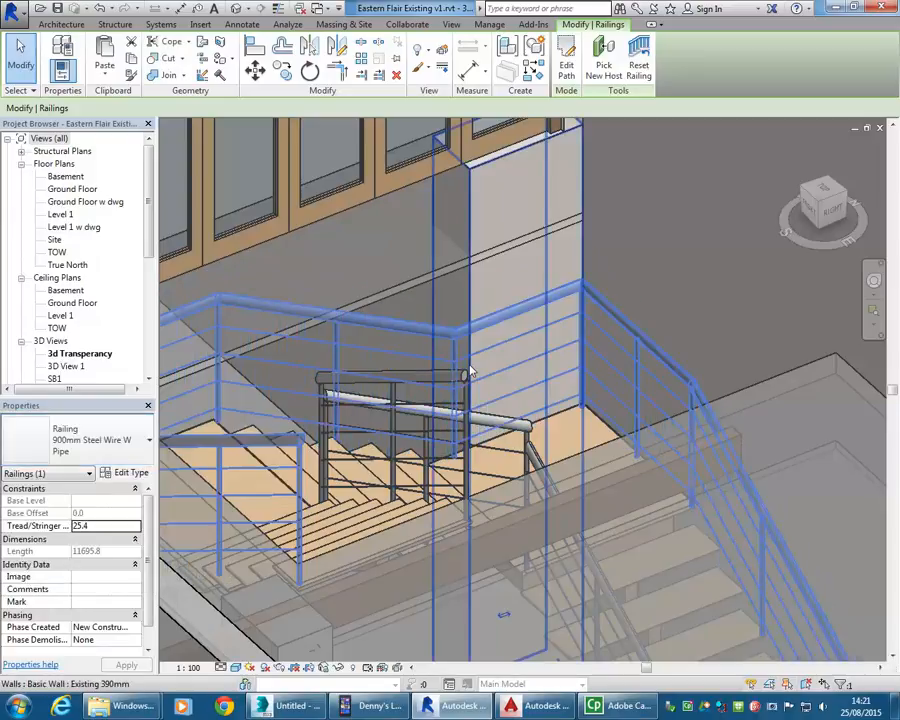
{"action": "scroll", "coordinate": [471, 366], "scroll_direction": "down", "scroll_amount": 2}
{"action": "left_click", "coordinate": [491, 318]}
{"action": "scroll", "coordinate": [462, 360], "scroll_direction": "down", "scroll_amount": 1}
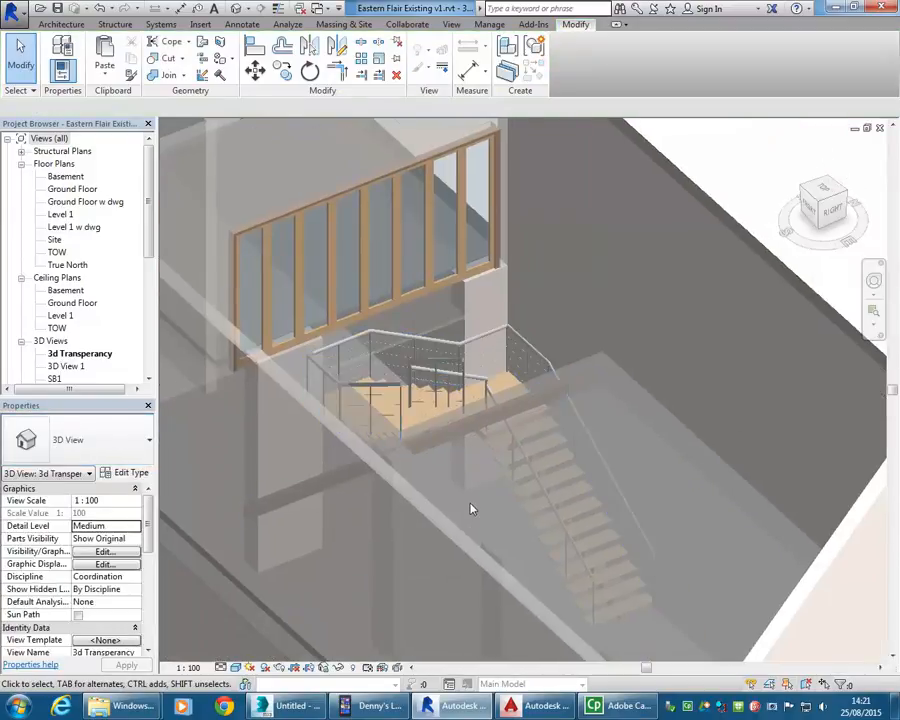
{"action": "scroll", "coordinate": [474, 508], "scroll_direction": "up", "scroll_amount": 3}
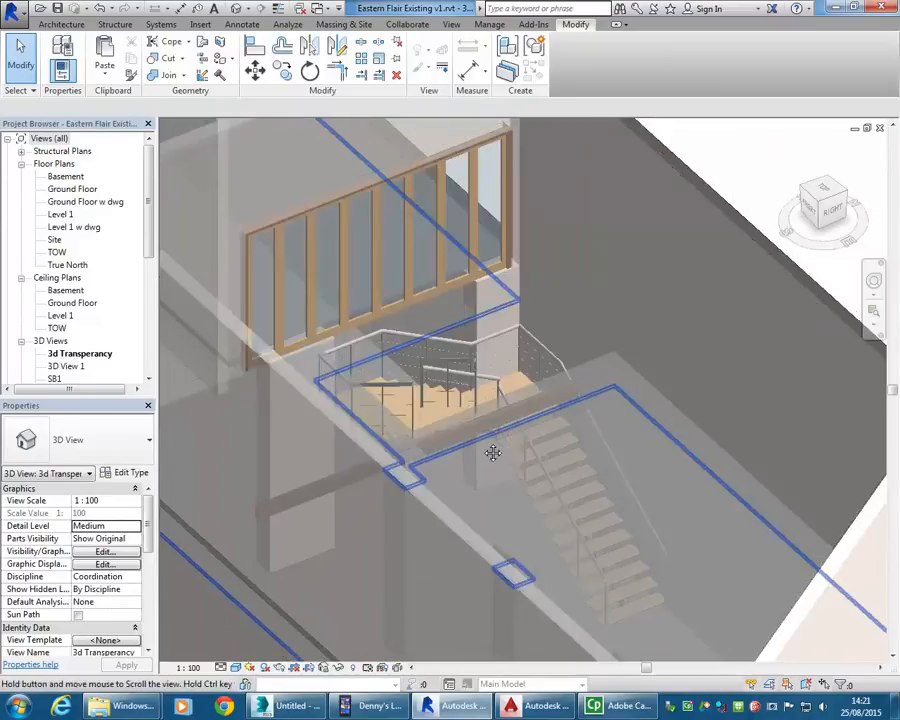
{"action": "scroll", "coordinate": [480, 432], "scroll_direction": "up", "scroll_amount": 1}
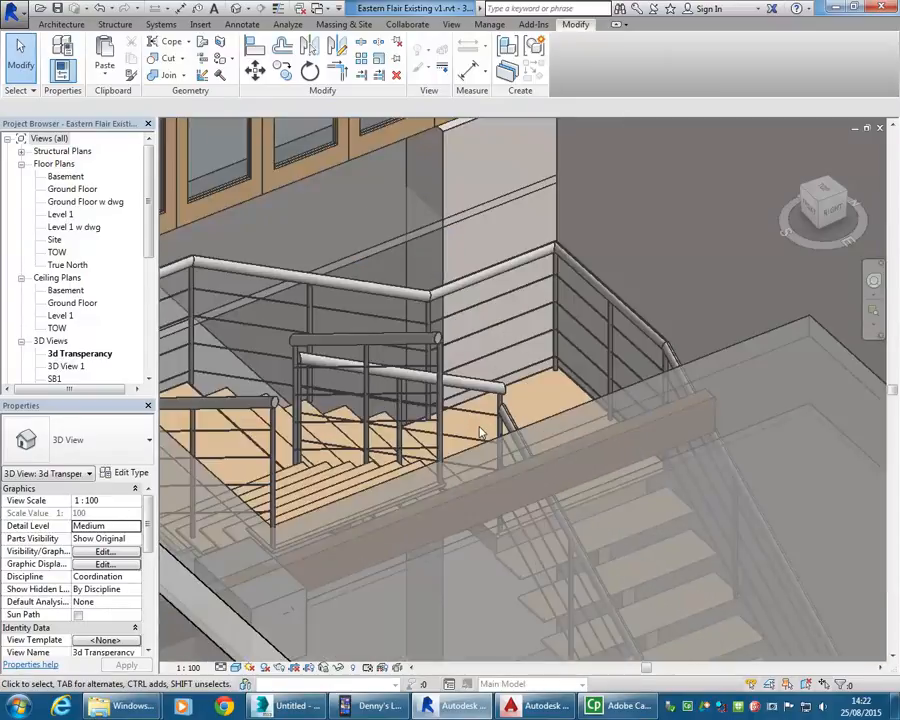
Edit the outer stair railing's path in the Ground Floor plan and delete its segment along the long wall
{"action": "scroll", "coordinate": [468, 414], "scroll_direction": "down", "scroll_amount": 3}
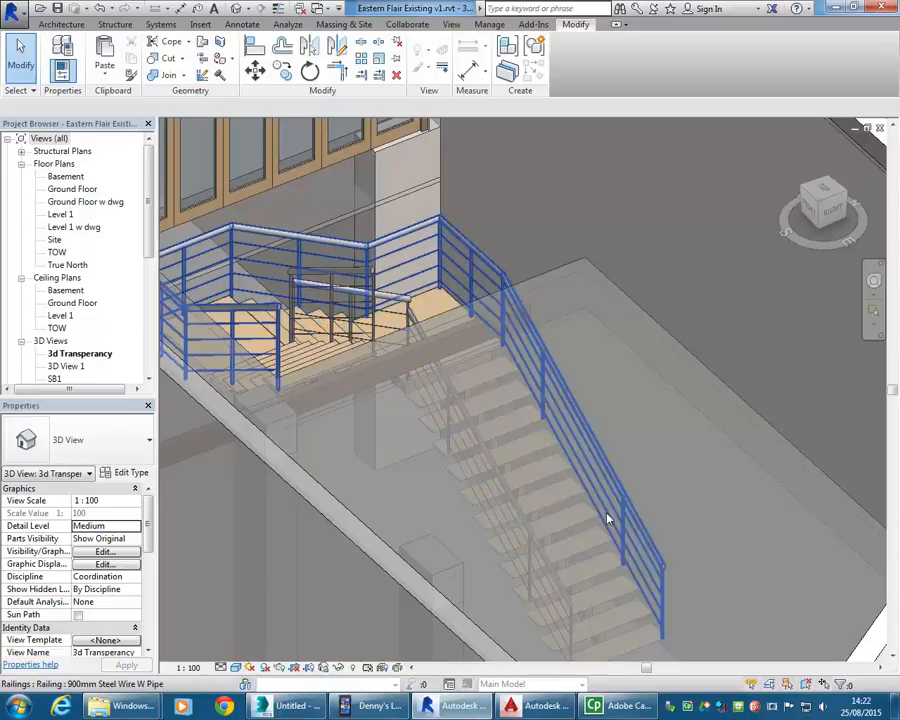
{"action": "left_click", "coordinate": [623, 513]}
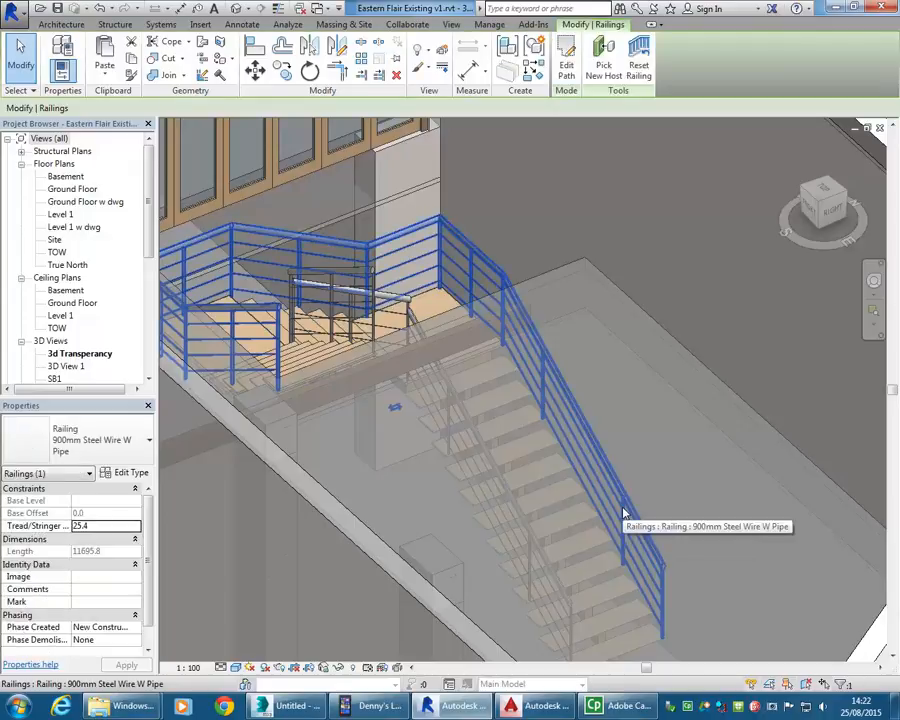
{"action": "double_click", "coordinate": [74, 190]}
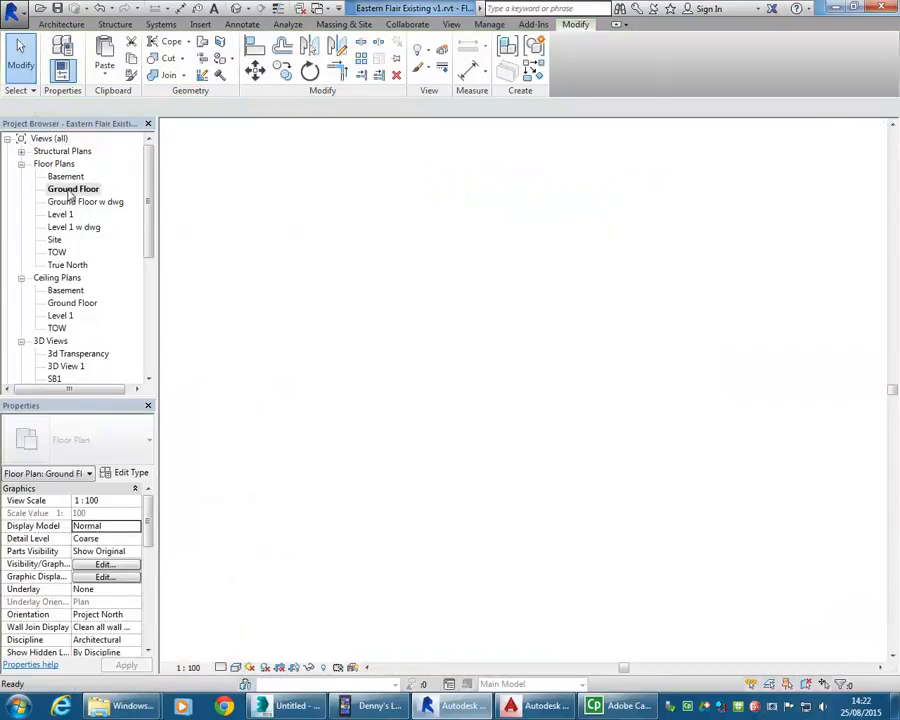
{"action": "scroll", "coordinate": [486, 340], "scroll_direction": "up", "scroll_amount": 3}
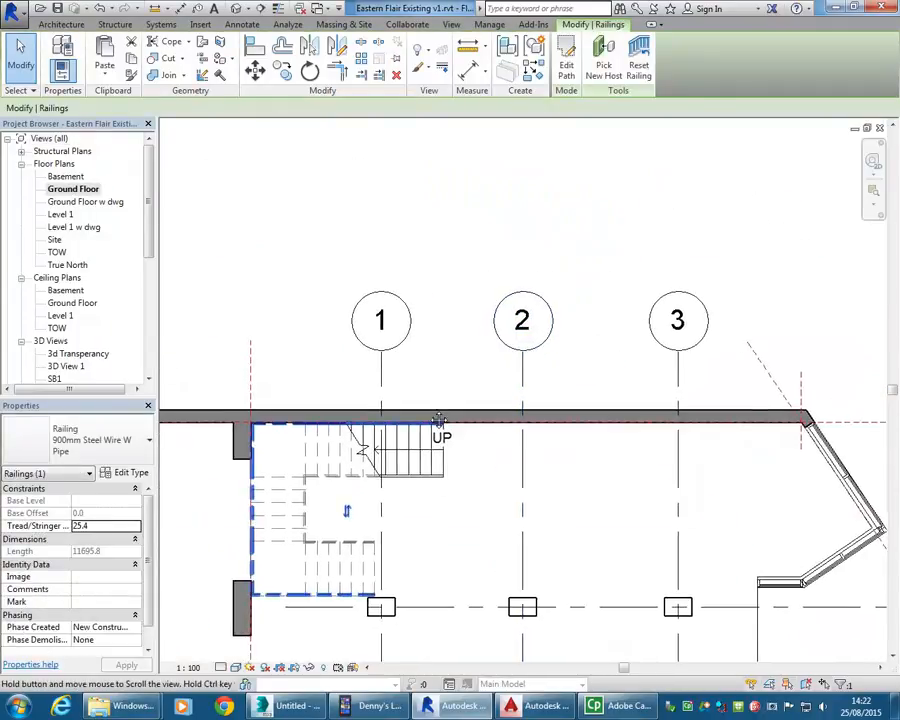
{"action": "left_click", "coordinate": [566, 62]}
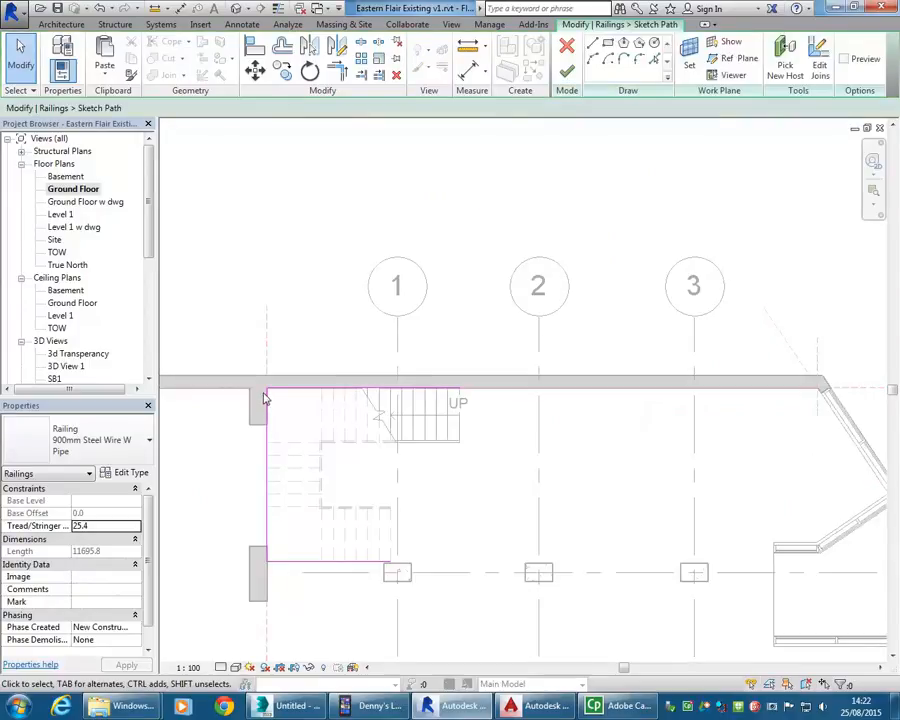
{"action": "scroll", "coordinate": [264, 405], "scroll_direction": "up", "scroll_amount": 3}
{"action": "left_click_drag", "start_coordinate": [231, 352], "coordinate": [770, 432]}
{"action": "key", "text": "Delete"}
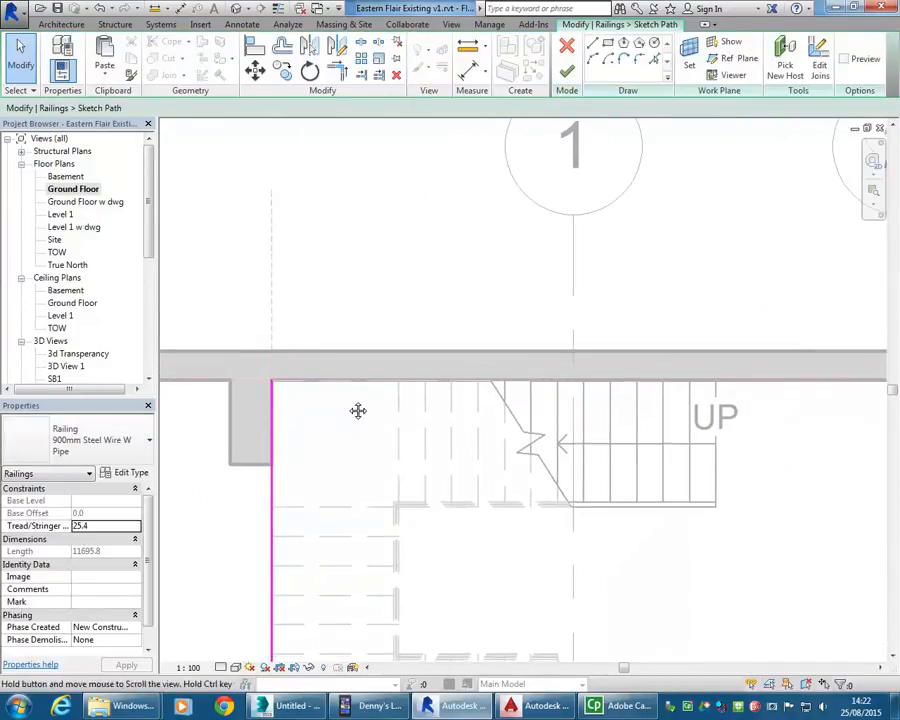
Shorten the remaining railing path segment to the end of the projecting wall stub and finish the path sketch
{"action": "scroll", "coordinate": [345, 415], "scroll_direction": "up", "scroll_amount": 2}
{"action": "left_click", "coordinate": [289, 360]}
{"action": "middle_click_drag", "start_coordinate": [334, 332], "coordinate": [396, 316]}
{"action": "scroll", "coordinate": [396, 316], "scroll_direction": "up", "scroll_amount": 2}
{"action": "left_click_drag", "start_coordinate": [328, 238], "coordinate": [326, 462]}
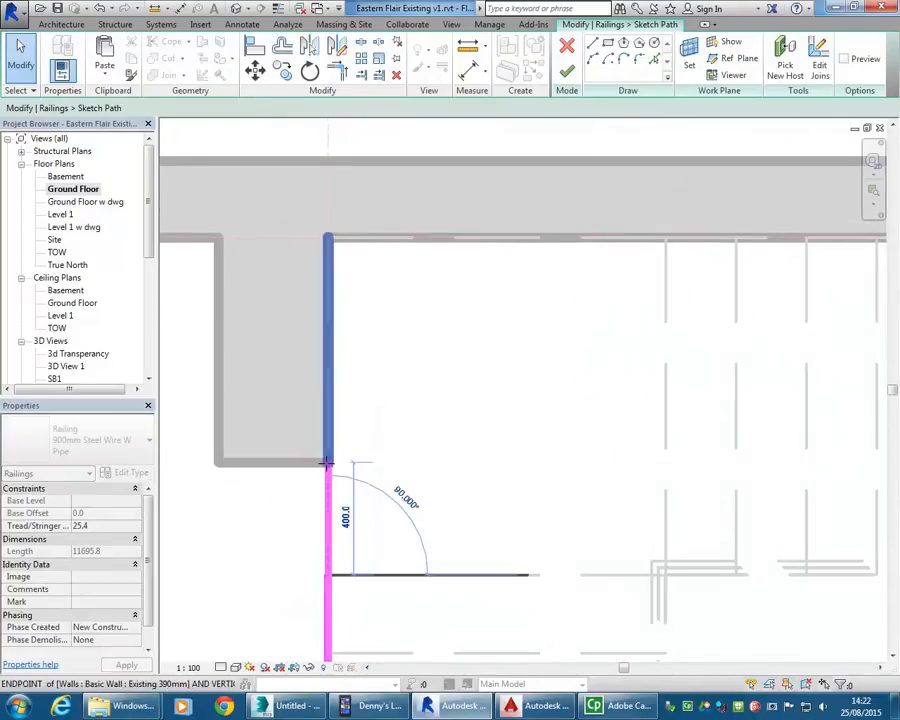
{"action": "left_click", "coordinate": [482, 386]}
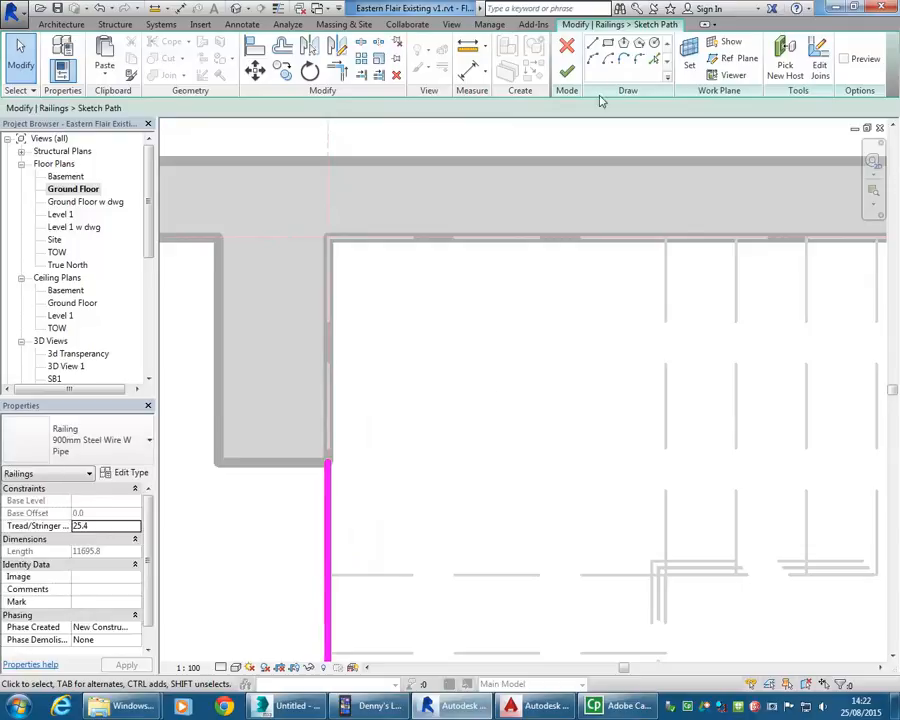
{"action": "left_click", "coordinate": [572, 76]}
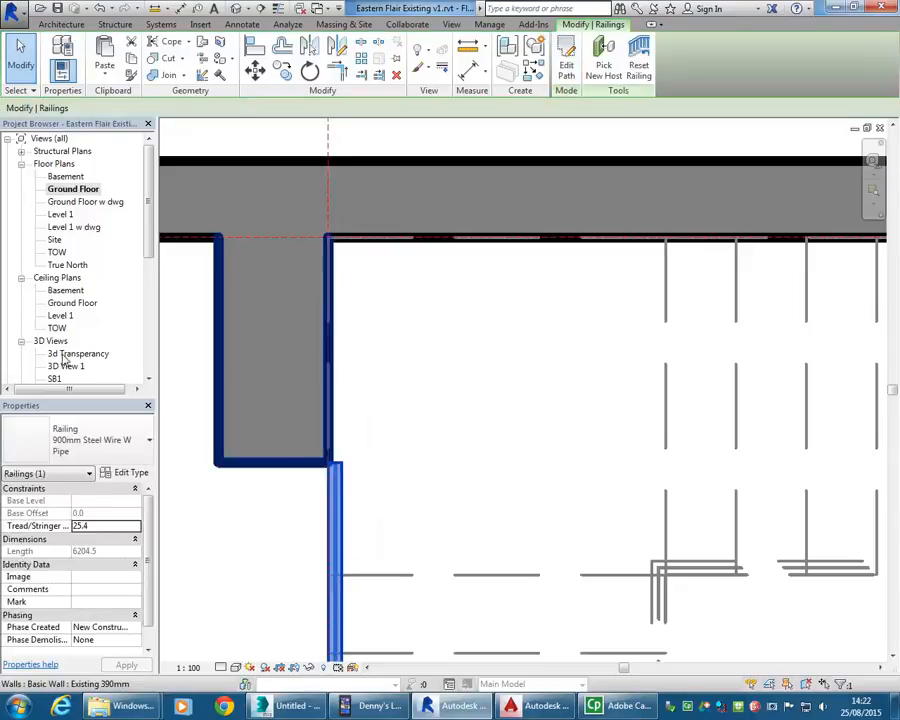
Examine the shortened outer railing where it meets the wall in the 3d Transperancy view
{"action": "double_click", "coordinate": [62, 355]}
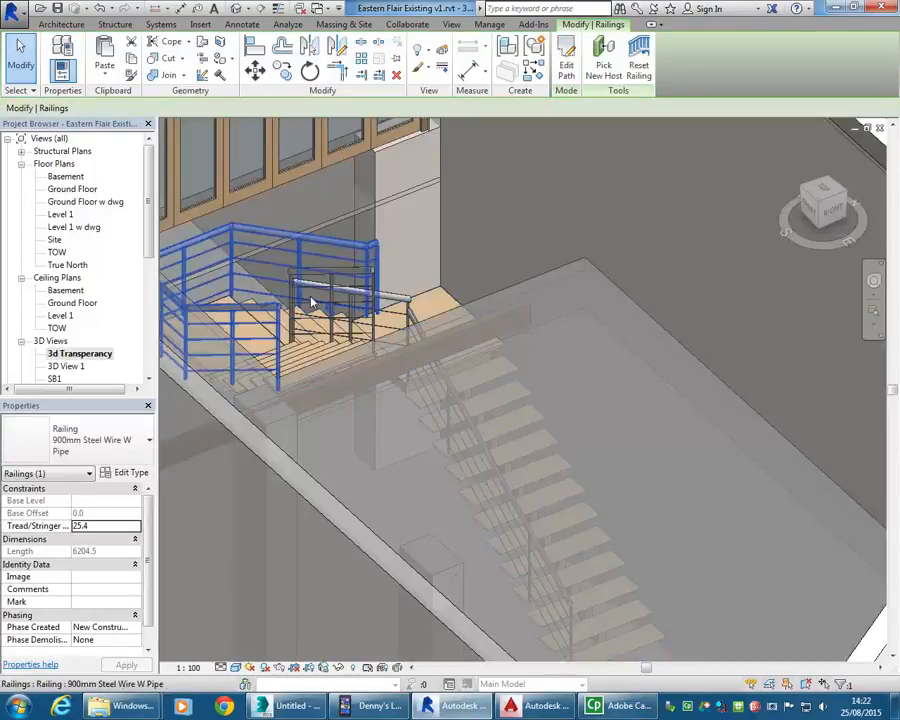
{"action": "scroll", "coordinate": [338, 235], "scroll_direction": "up", "scroll_amount": 5}
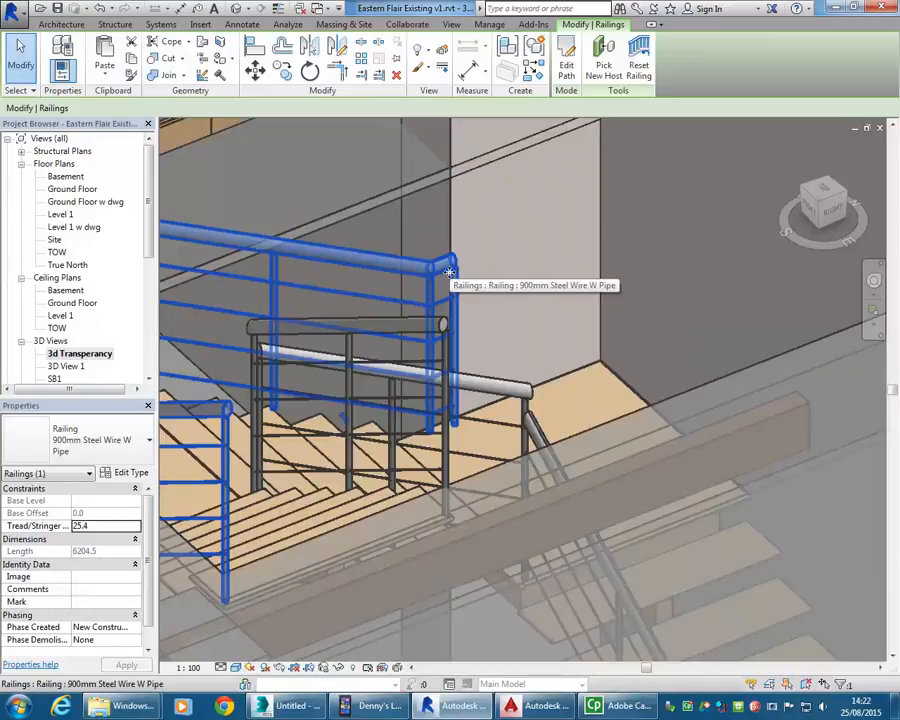
{"action": "scroll", "coordinate": [488, 261], "scroll_direction": "down", "scroll_amount": 5}
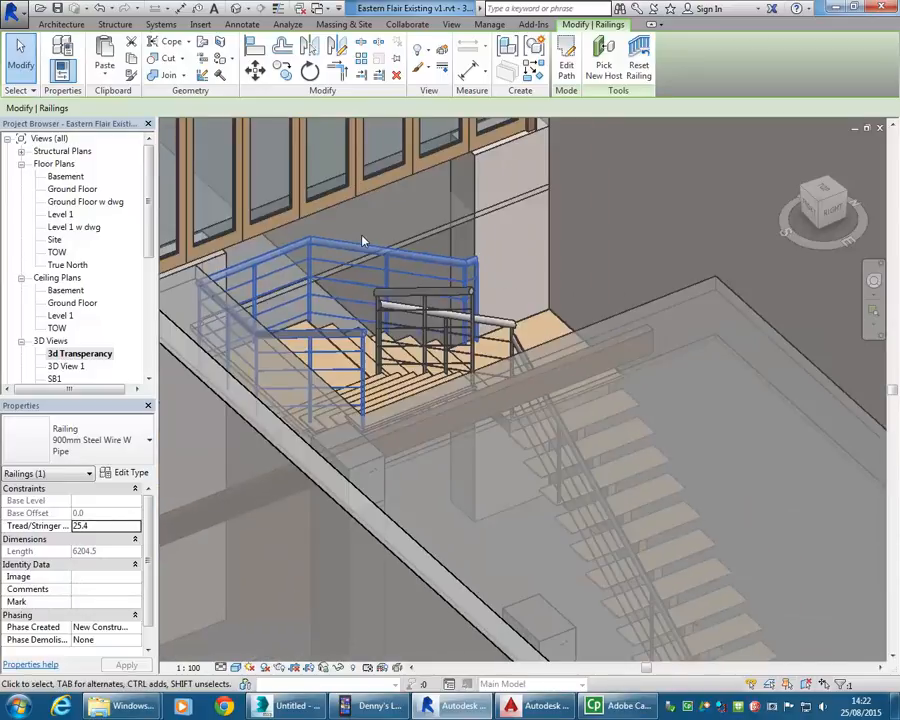
{"action": "middle_click_drag", "start_coordinate": [265, 362], "coordinate": [416, 287], "text": "shift"}
{"action": "key", "text": "Escape"}
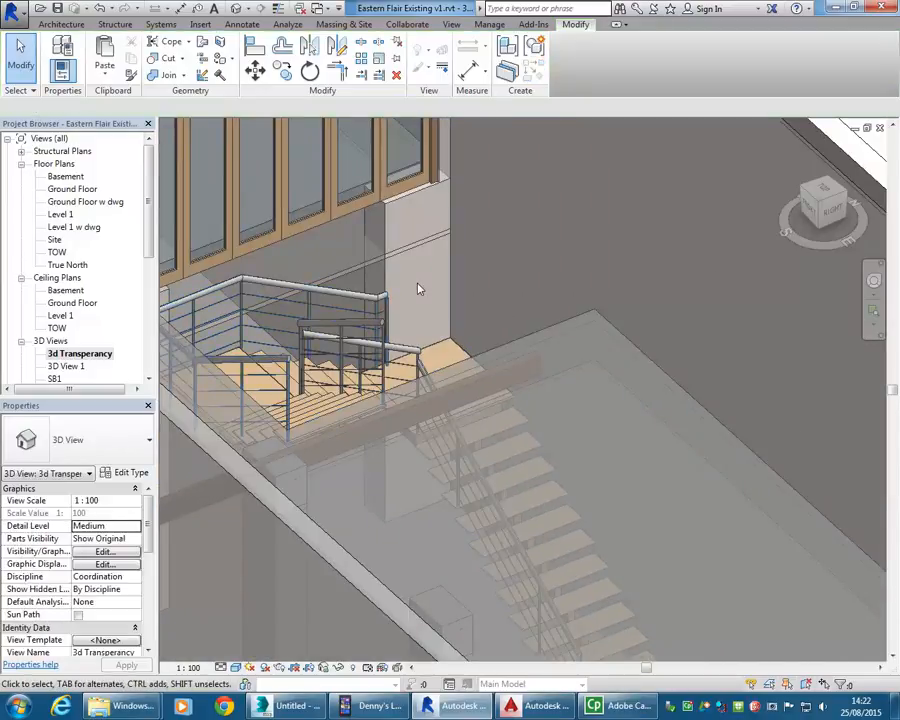
{"action": "scroll", "coordinate": [419, 289], "scroll_direction": "up", "scroll_amount": 3}
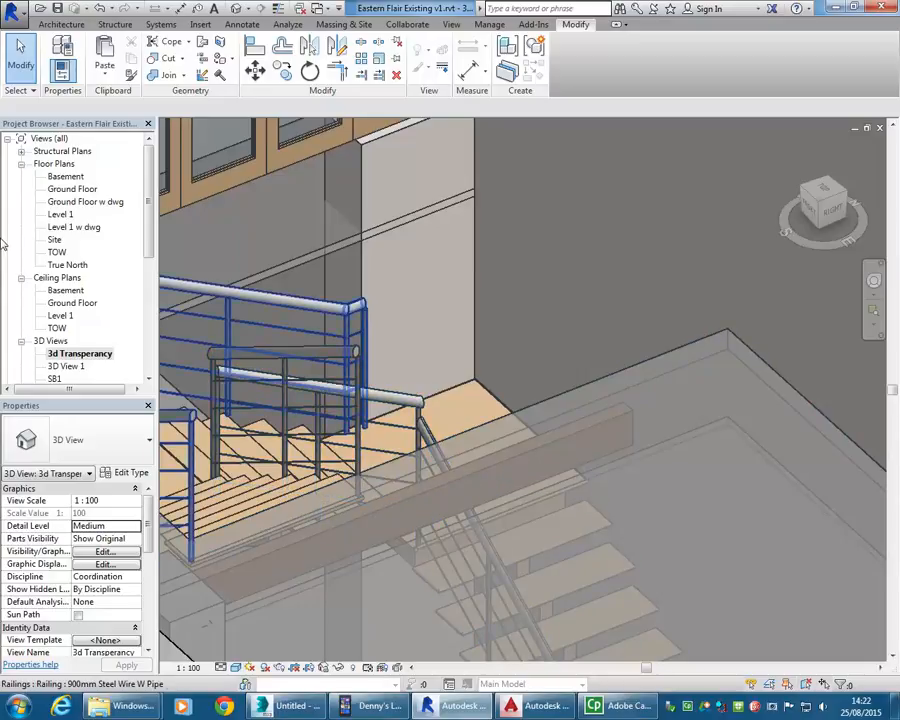
Start a sketched-path railing at the stair opening in the Level 1 plan, using the 900mm Steel Wire W Pipe type
{"action": "double_click", "coordinate": [60, 214]}
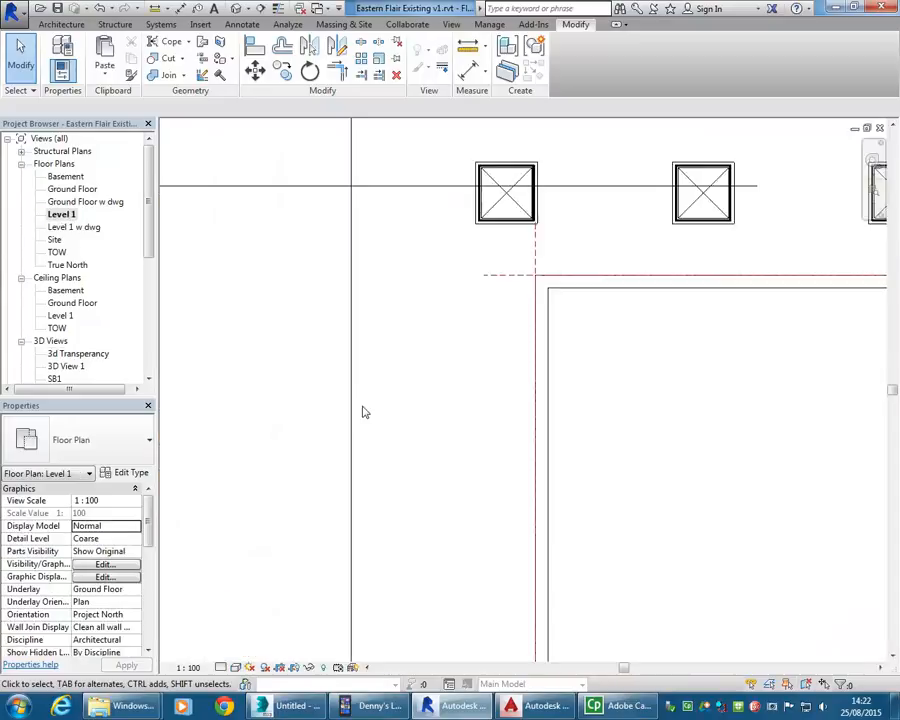
{"action": "scroll", "coordinate": [543, 363], "scroll_direction": "down", "scroll_amount": 3}
{"action": "scroll", "coordinate": [614, 326], "scroll_direction": "up", "scroll_amount": 8}
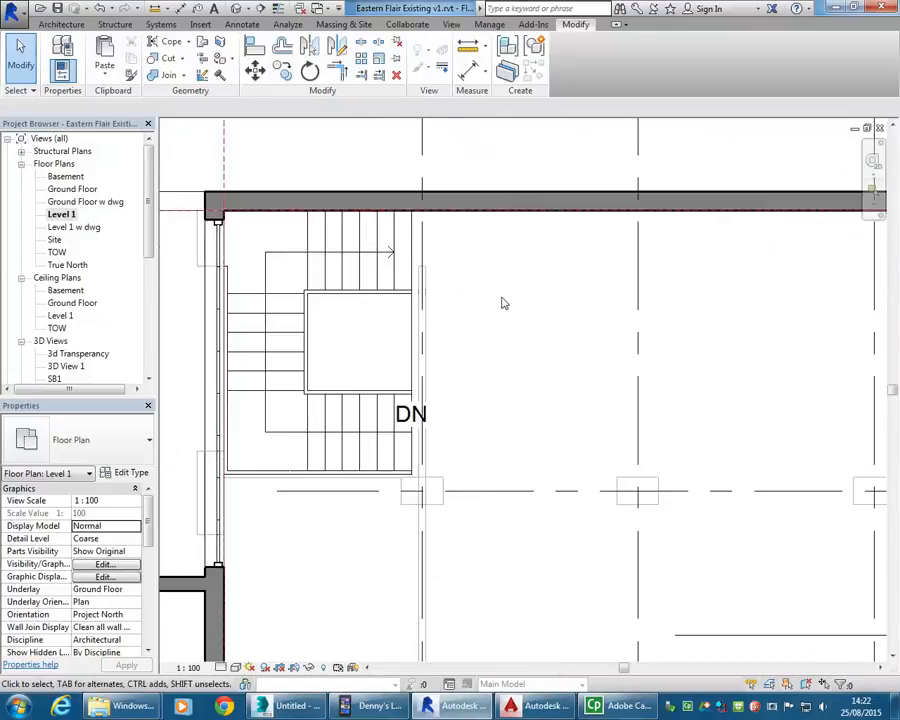
{"action": "middle_click_drag", "start_coordinate": [456, 349], "coordinate": [450, 384]}
{"action": "scroll", "coordinate": [449, 383], "scroll_direction": "up", "scroll_amount": 1}
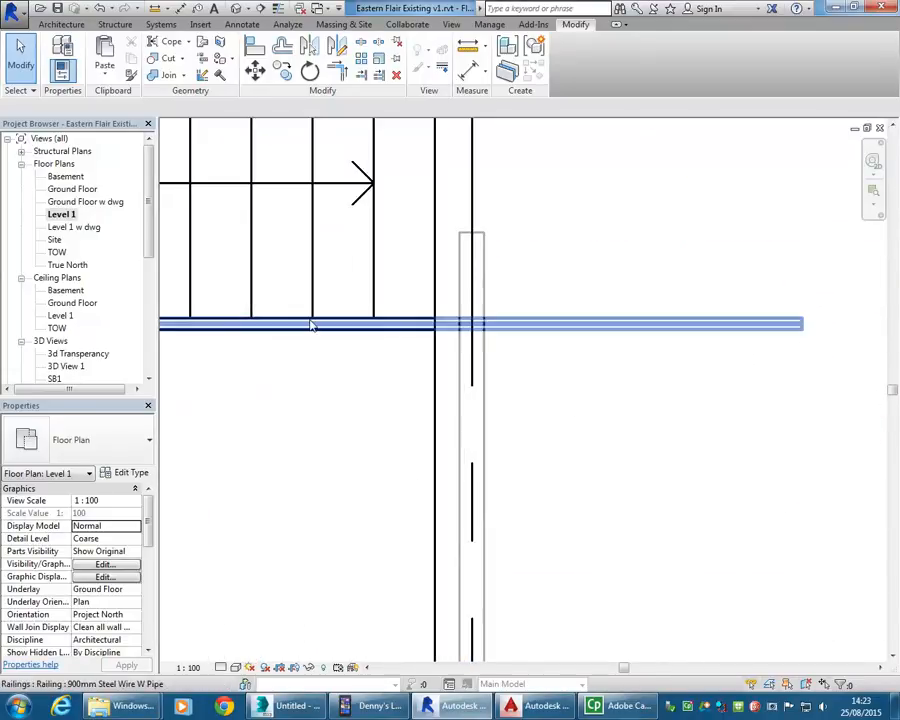
{"action": "left_click", "coordinate": [52, 25]}
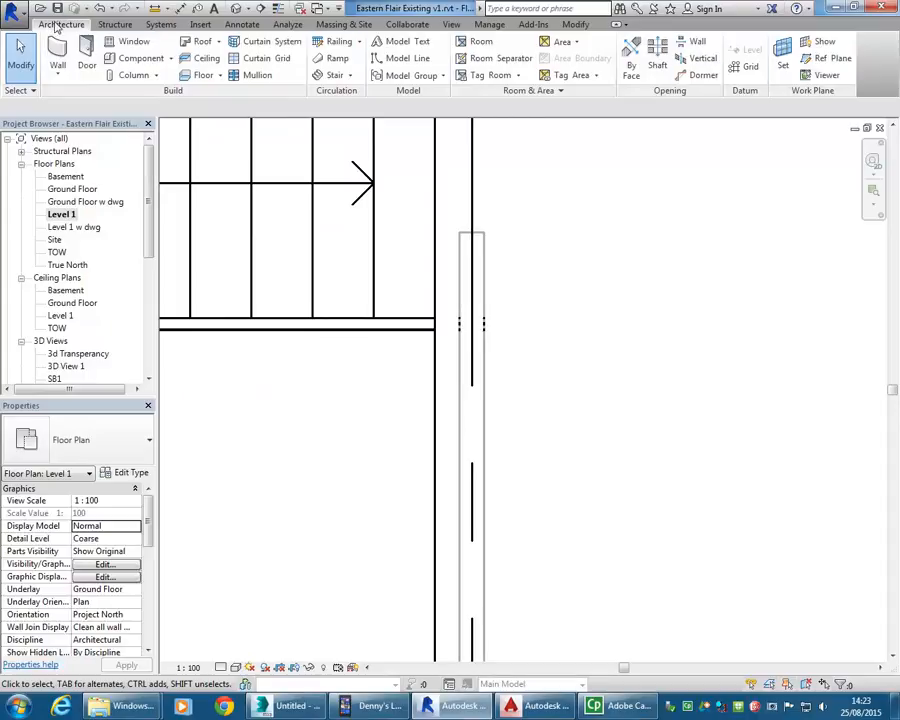
{"action": "left_click", "coordinate": [324, 47]}
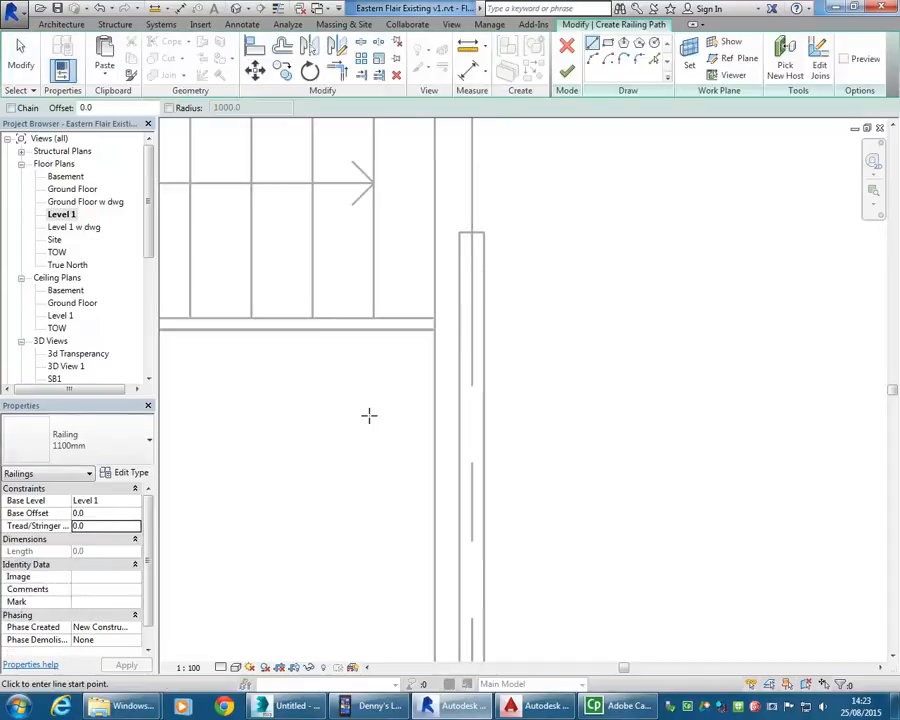
{"action": "left_click", "coordinate": [72, 442]}
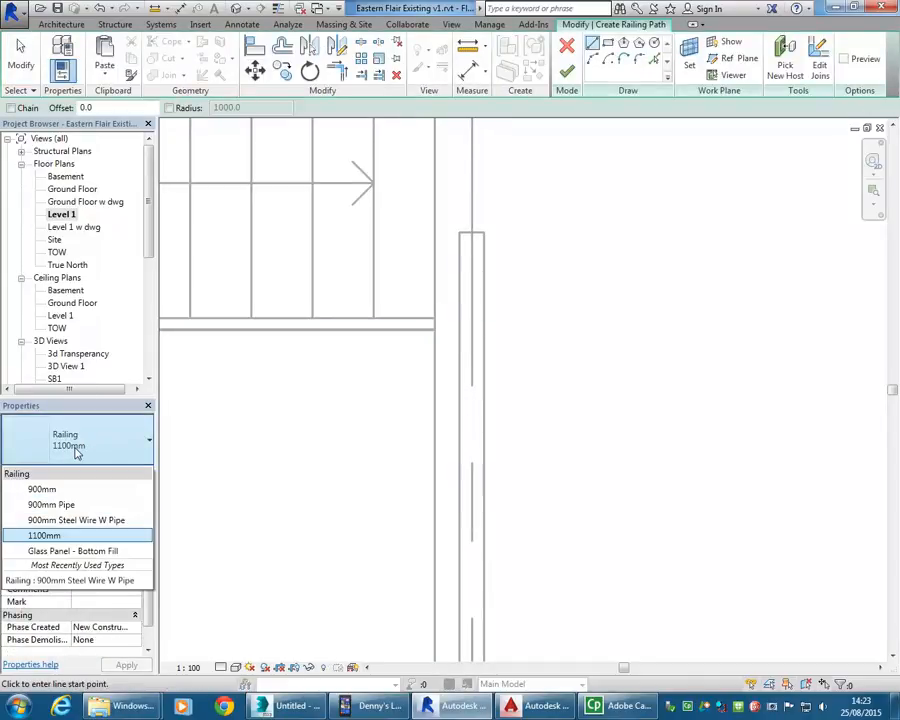
{"action": "left_click", "coordinate": [64, 522]}
Draw a straight railing path along the floor edge between the two ends of the stair's inner railing
{"action": "scroll", "coordinate": [440, 316], "scroll_direction": "up", "scroll_amount": 2}
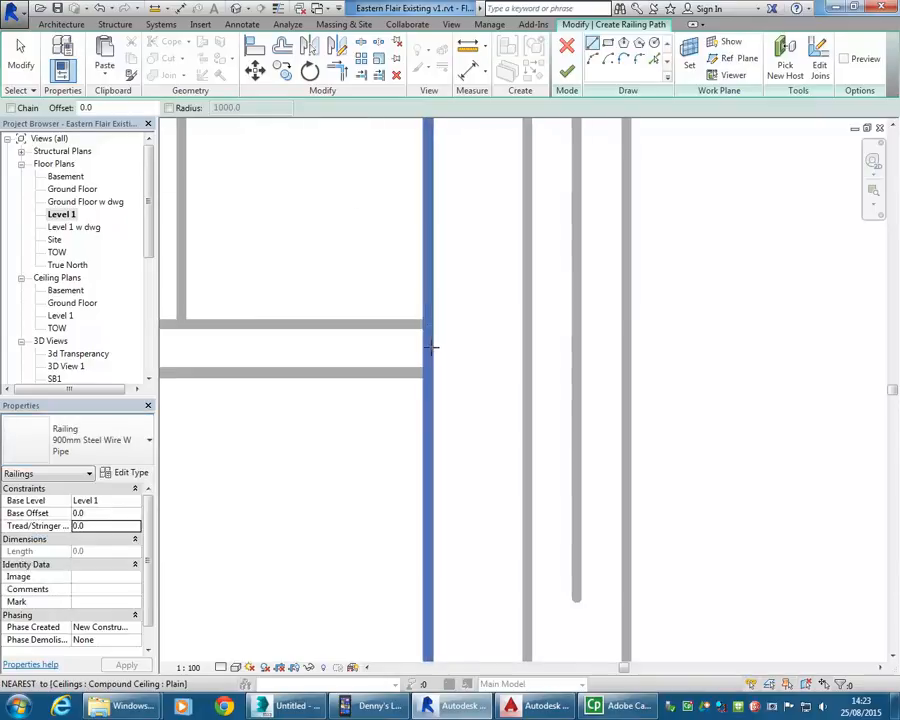
{"action": "left_click", "coordinate": [429, 346]}
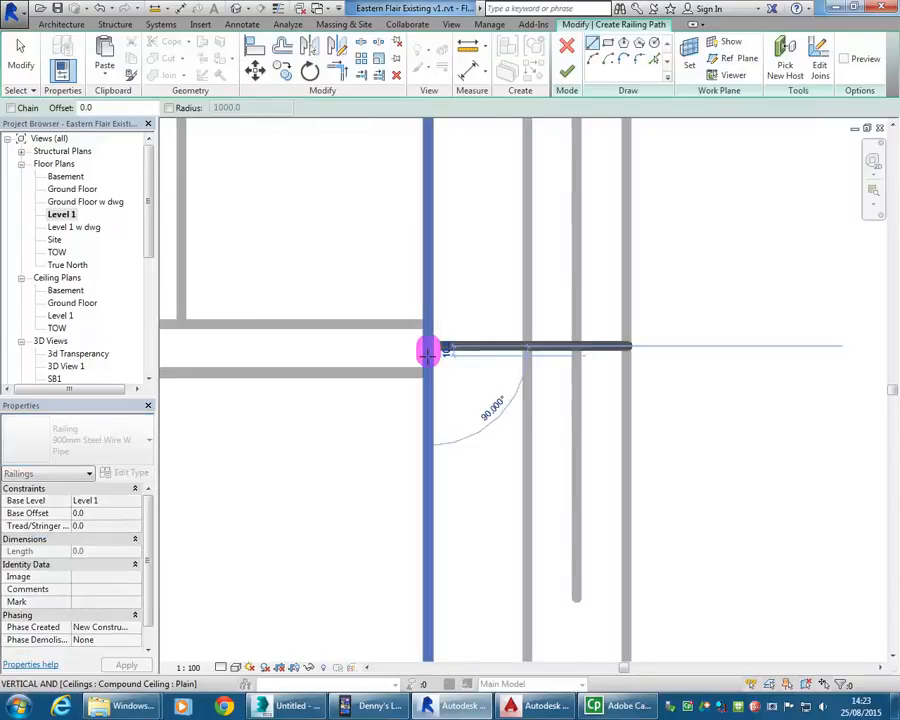
{"action": "scroll", "coordinate": [428, 354], "scroll_direction": "down", "scroll_amount": 7}
{"action": "middle_click_drag", "start_coordinate": [426, 364], "coordinate": [426, 260]}
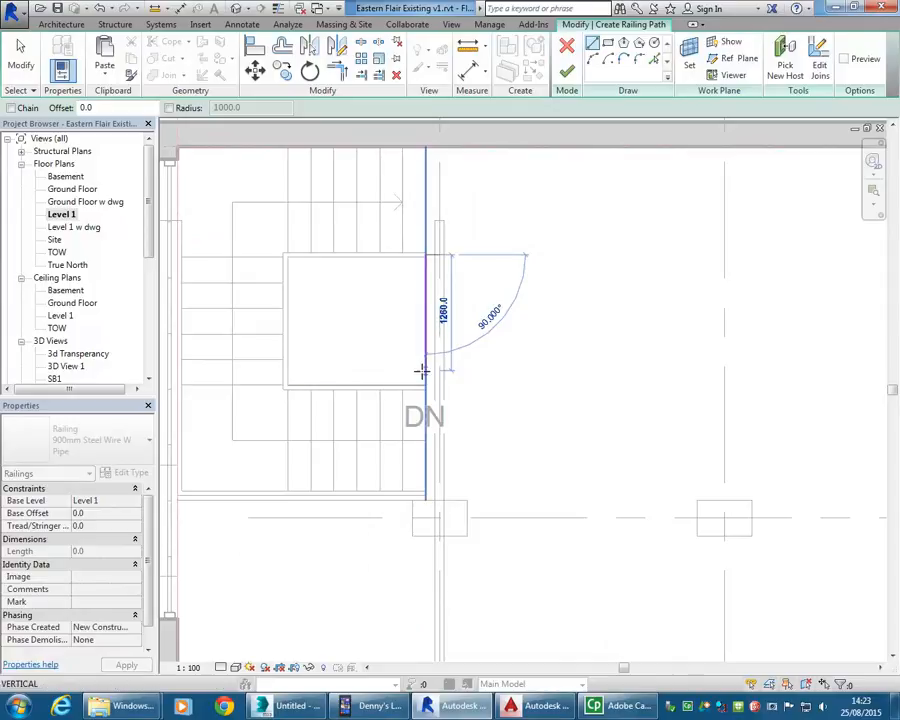
{"action": "scroll", "coordinate": [421, 369], "scroll_direction": "up", "scroll_amount": 5}
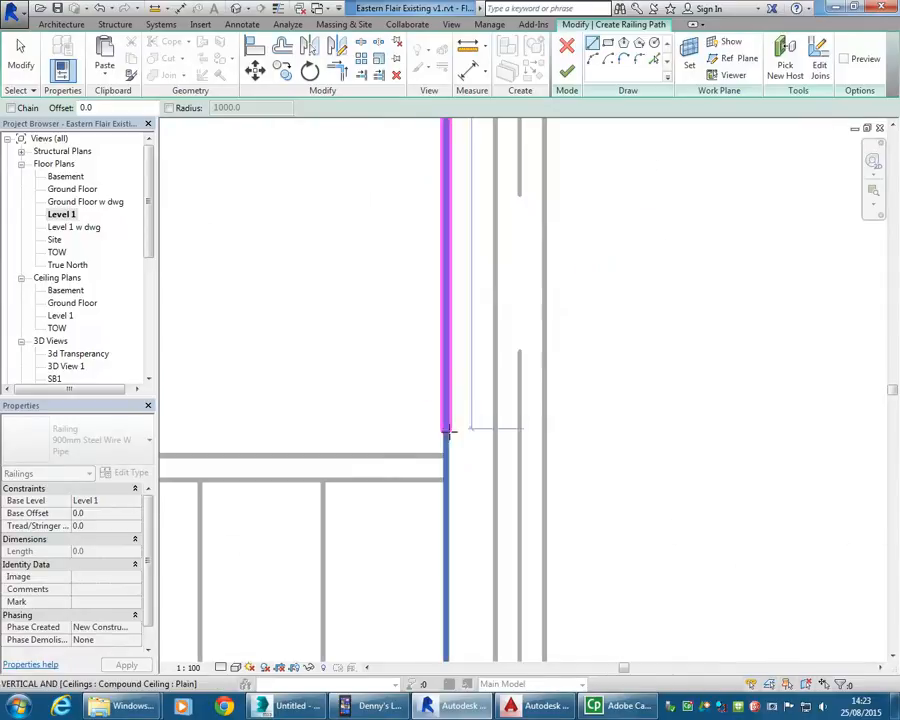
{"action": "left_click", "coordinate": [446, 467]}
End line drawing and extend the railing path past the adjacent stair flight to the inner face of the long wall
{"action": "right_click", "coordinate": [338, 360]}
{"action": "left_click", "coordinate": [366, 369]}
{"action": "right_click", "coordinate": [366, 369]}
{"action": "left_click", "coordinate": [397, 378]}
{"action": "scroll", "coordinate": [366, 380], "scroll_direction": "down", "scroll_amount": 4}
{"action": "middle_click_drag", "start_coordinate": [360, 423], "coordinate": [354, 571]}
{"action": "left_click", "coordinate": [397, 397]}
{"action": "middle_click_drag", "start_coordinate": [366, 257], "coordinate": [369, 430]}
{"action": "middle_click_drag", "start_coordinate": [399, 377], "coordinate": [389, 472]}
{"action": "left_click_drag", "start_coordinate": [404, 430], "coordinate": [406, 182]}
{"action": "left_click", "coordinate": [582, 340]}
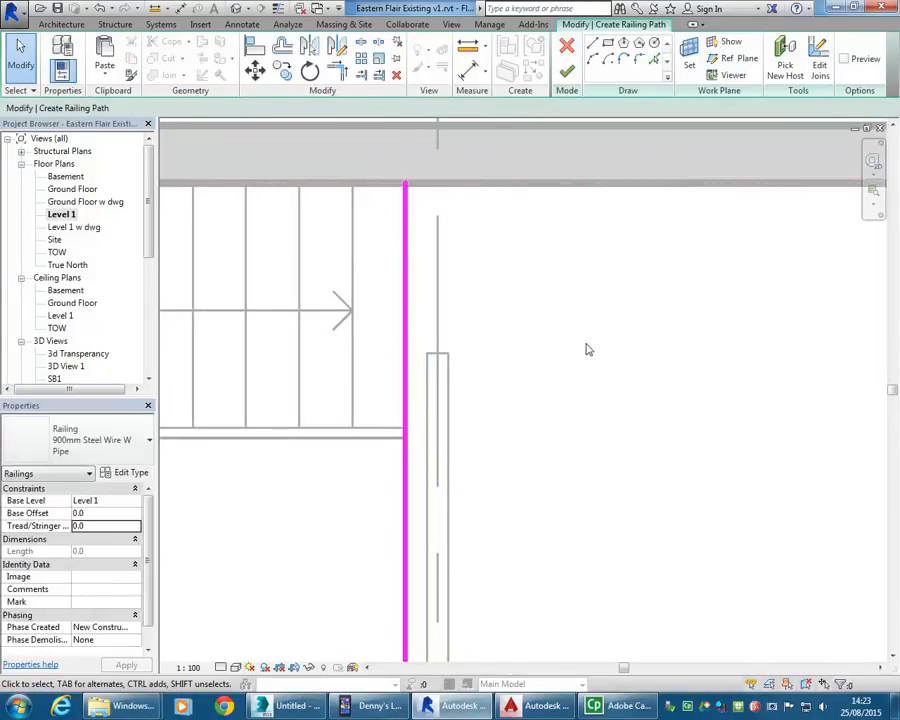
{"action": "scroll", "coordinate": [508, 310], "scroll_direction": "down", "scroll_amount": 2}
{"action": "scroll", "coordinate": [518, 348], "scroll_direction": "up", "scroll_amount": 2}
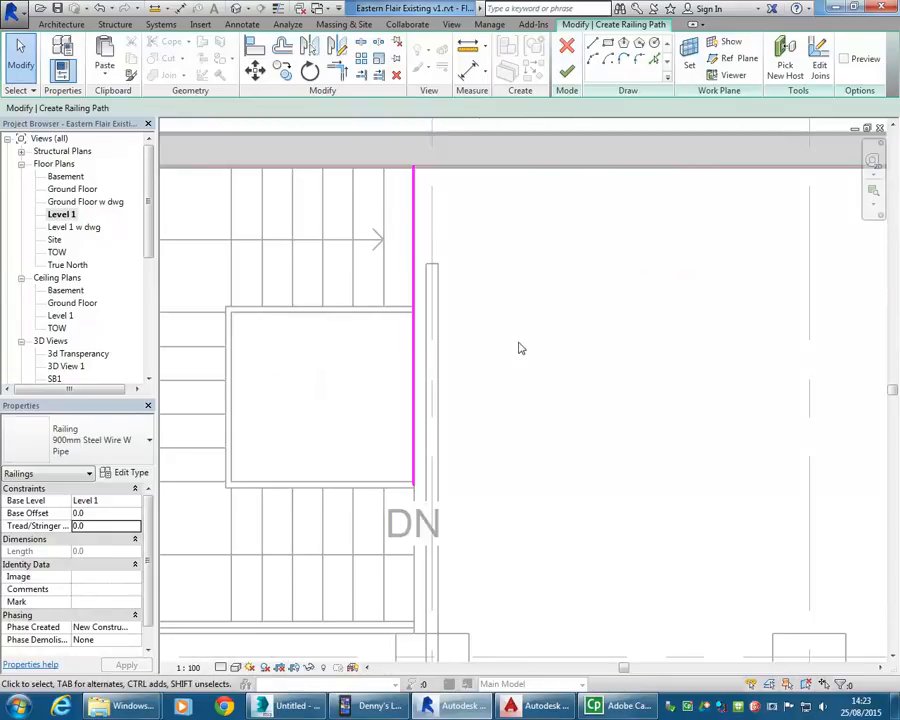
Finish the railing path at the stair opening and inspect its joint with the stair's inner railing in the 3d Transperancy view
{"action": "left_click", "coordinate": [566, 70]}
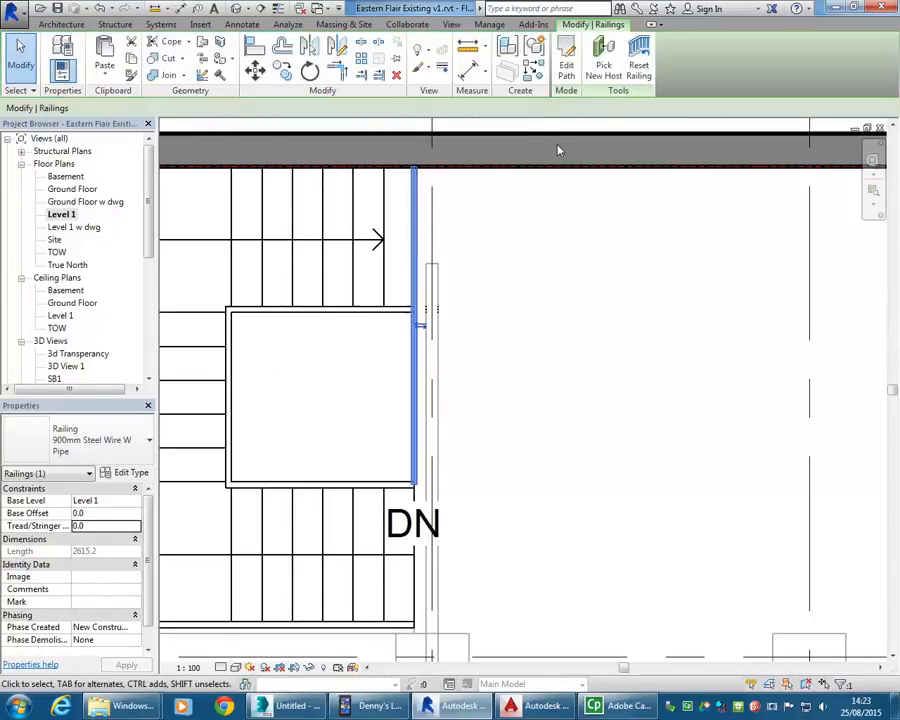
{"action": "double_click", "coordinate": [88, 356]}
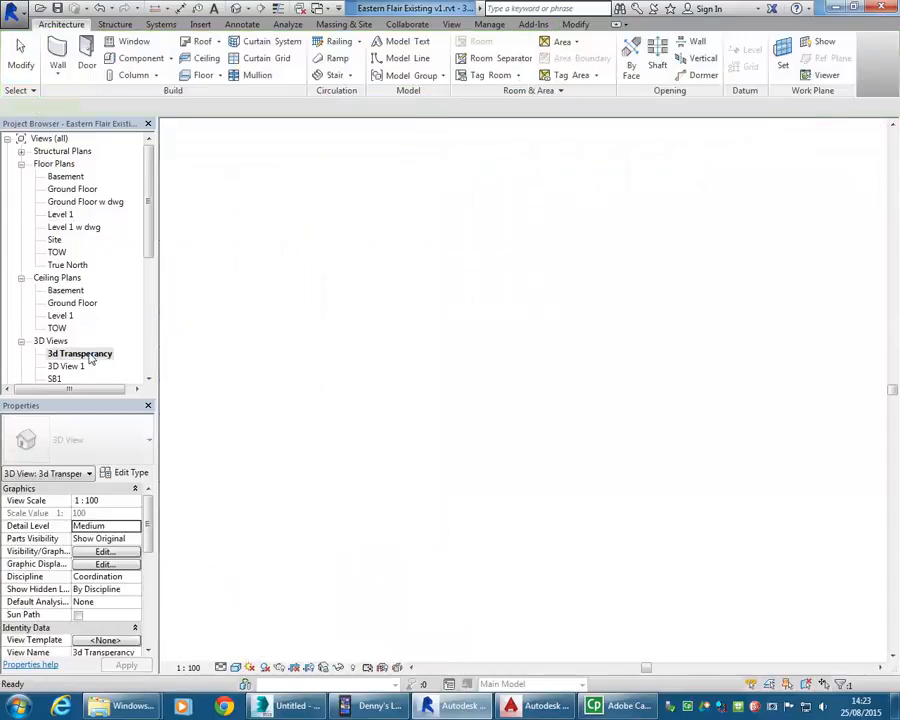
{"action": "scroll", "coordinate": [316, 330], "scroll_direction": "up", "scroll_amount": 8}
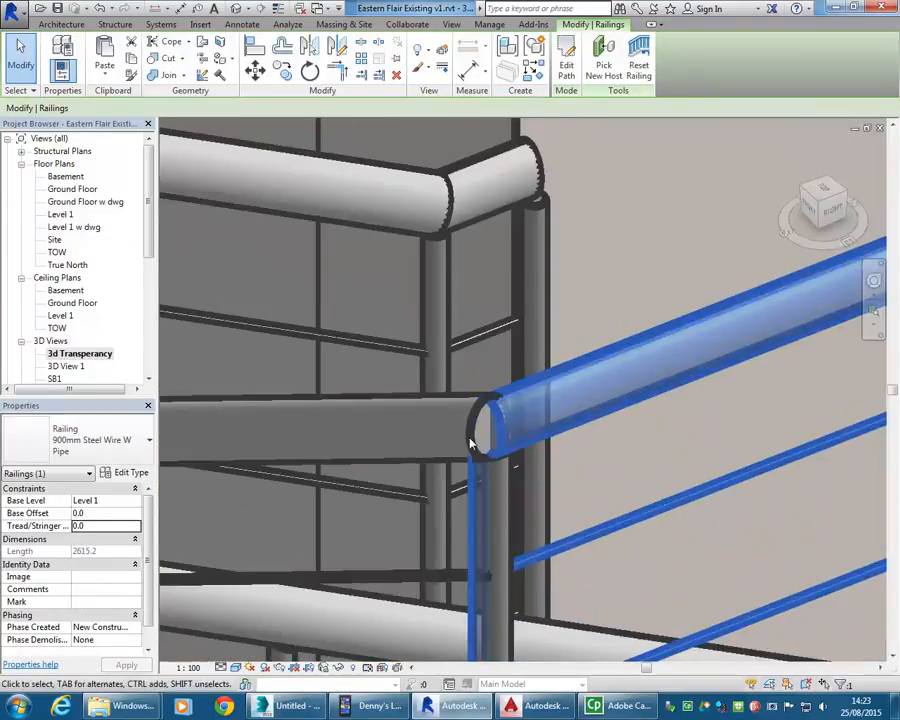
{"action": "scroll", "coordinate": [470, 420], "scroll_direction": "down", "scroll_amount": 5}
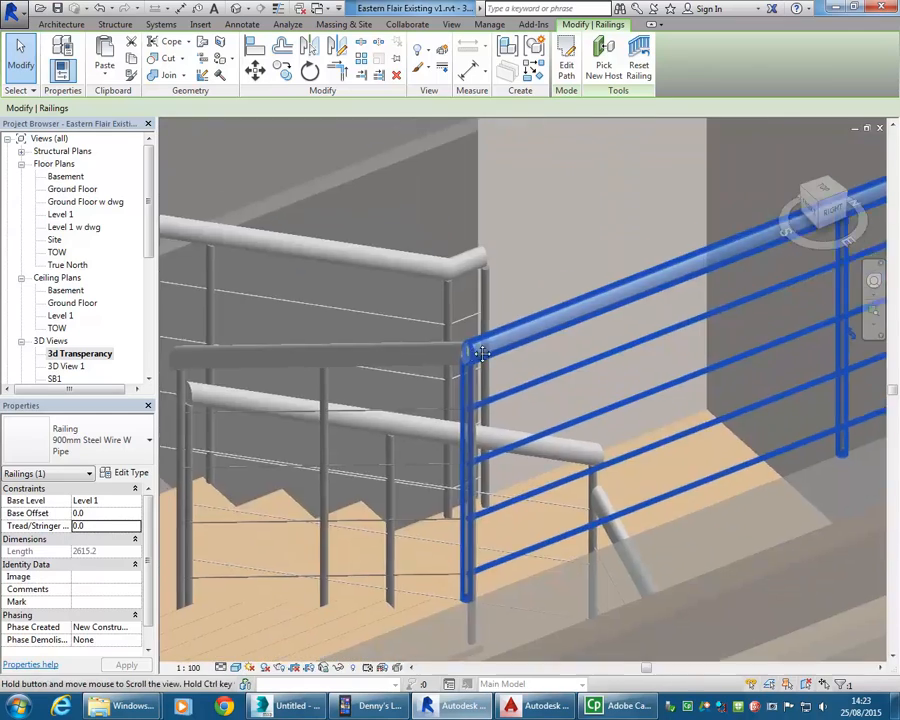
{"action": "middle_click_drag", "start_coordinate": [482, 354], "coordinate": [482, 335]}
{"action": "scroll", "coordinate": [461, 555], "scroll_direction": "up", "scroll_amount": 3}
{"action": "scroll", "coordinate": [472, 471], "scroll_direction": "down", "scroll_amount": 3}
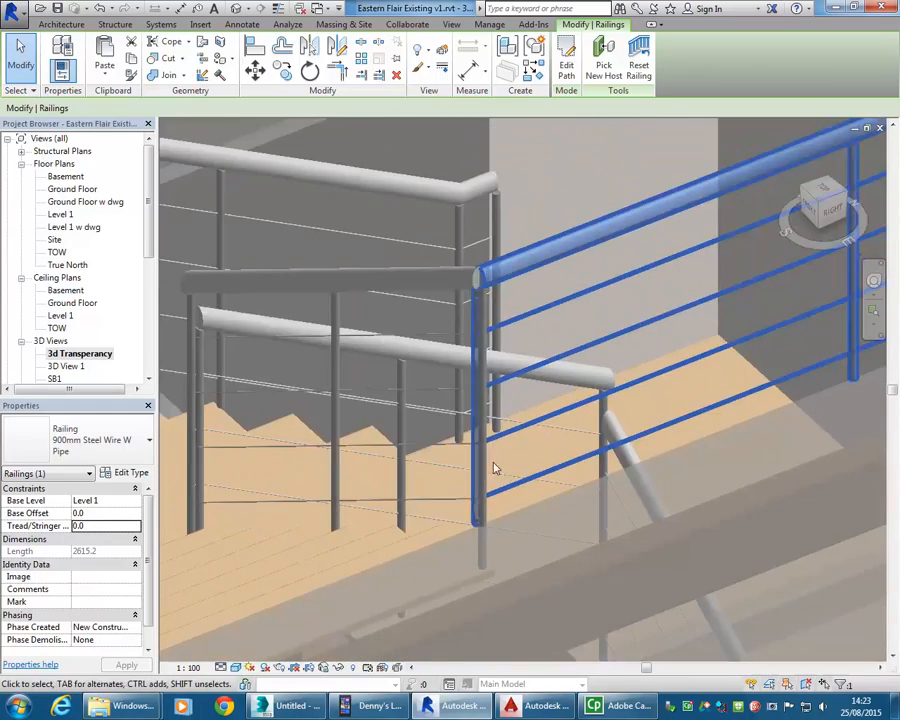
Deselect the new railing and examine the whole stair and its railings from several angles
{"action": "left_click", "coordinate": [588, 188]}
{"action": "scroll", "coordinate": [587, 186], "scroll_direction": "down", "scroll_amount": 3}
{"action": "middle_click_drag", "start_coordinate": [587, 186], "coordinate": [504, 251]}
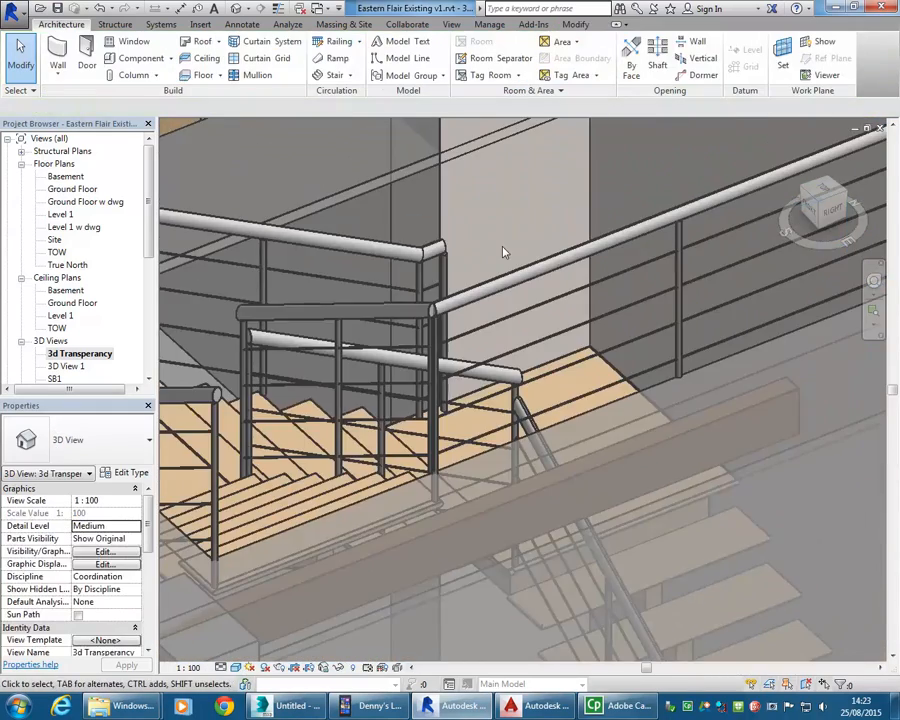
{"action": "scroll", "coordinate": [504, 251], "scroll_direction": "down", "scroll_amount": 4}
{"action": "scroll", "coordinate": [504, 251], "scroll_direction": "up", "scroll_amount": 3}
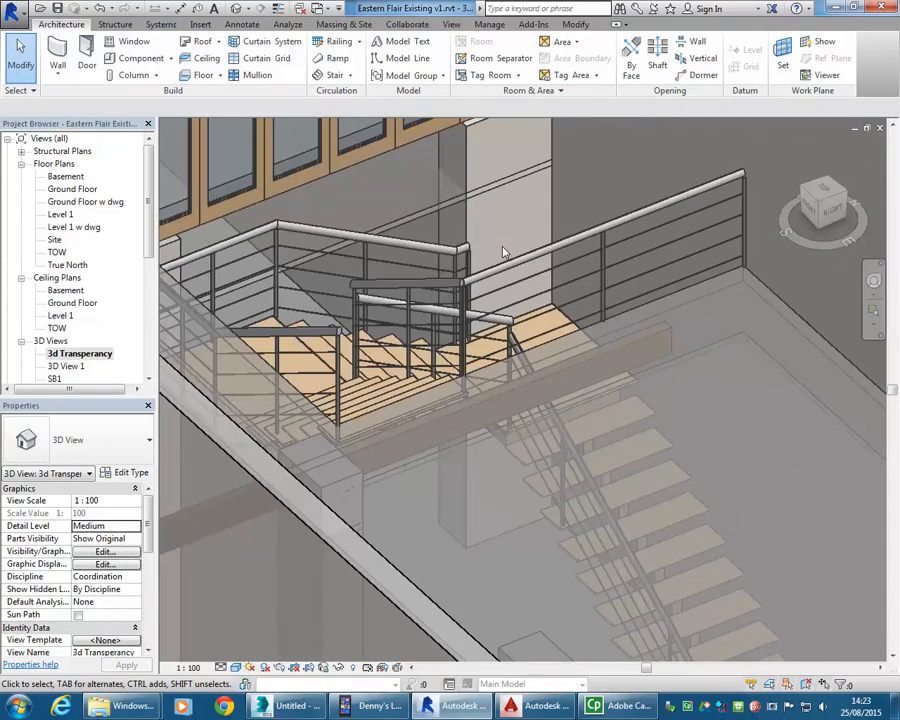
{"action": "middle_click_drag", "start_coordinate": [492, 259], "coordinate": [816, 320], "text": "shift"}
{"action": "middle_click_drag", "start_coordinate": [587, 333], "coordinate": [253, 362], "text": "shift"}
{"action": "scroll", "coordinate": [416, 448], "scroll_direction": "up", "scroll_amount": 5}
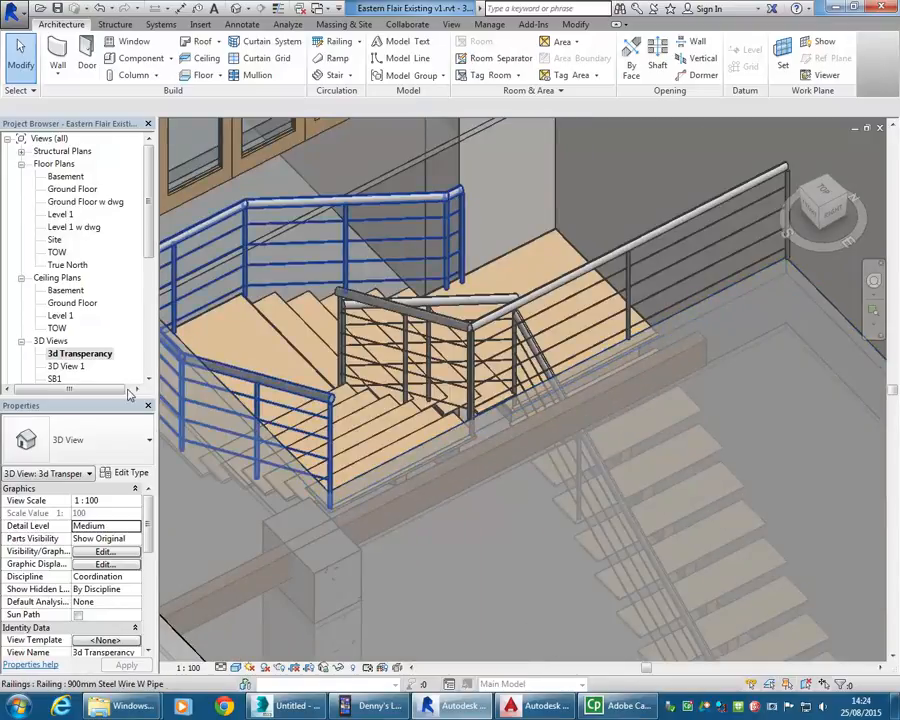
Look through the view properties of the 3d Transperancy view, the Ground Floor plan and the North elevation
{"action": "mouse_move", "coordinate": [146, 513]}
{"action": "left_mouse_down"}
{"action": "mouse_move", "coordinate": [142, 604]}
{"action": "mouse_move", "coordinate": [136, 538]}
{"action": "mouse_move", "coordinate": [141, 587]}
{"action": "mouse_move", "coordinate": [131, 611]}
{"action": "mouse_move", "coordinate": [143, 513]}
{"action": "left_mouse_up"}
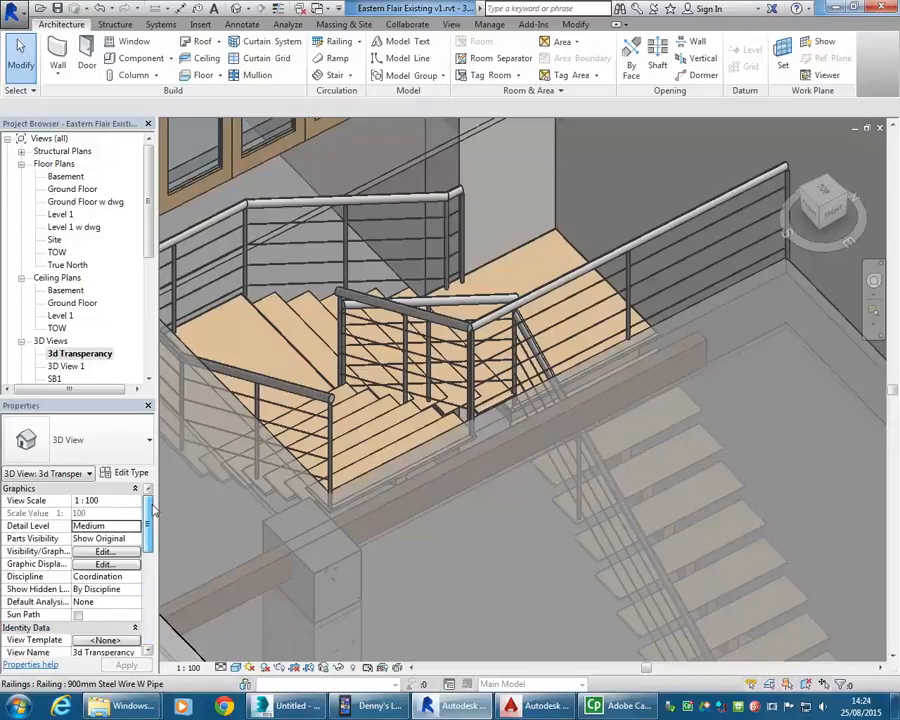
{"action": "double_click", "coordinate": [67, 190]}
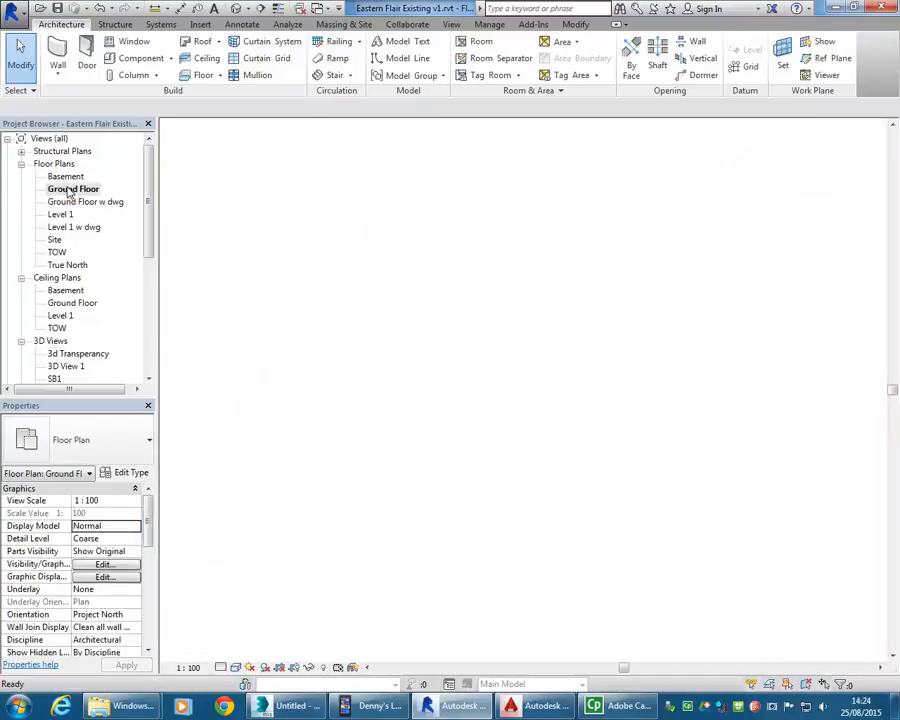
{"action": "mouse_move", "coordinate": [148, 526]}
{"action": "left_mouse_down"}
{"action": "mouse_move", "coordinate": [162, 565]}
{"action": "mouse_move", "coordinate": [158, 625]}
{"action": "mouse_move", "coordinate": [146, 540]}
{"action": "left_mouse_up"}
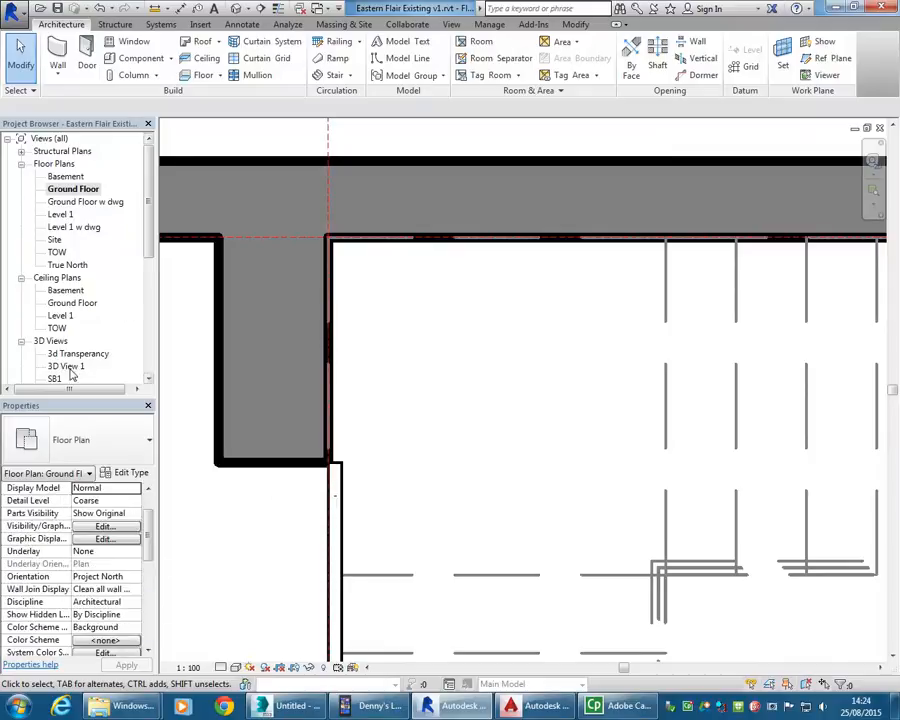
{"action": "left_click_drag", "start_coordinate": [148, 230], "coordinate": [149, 292]}
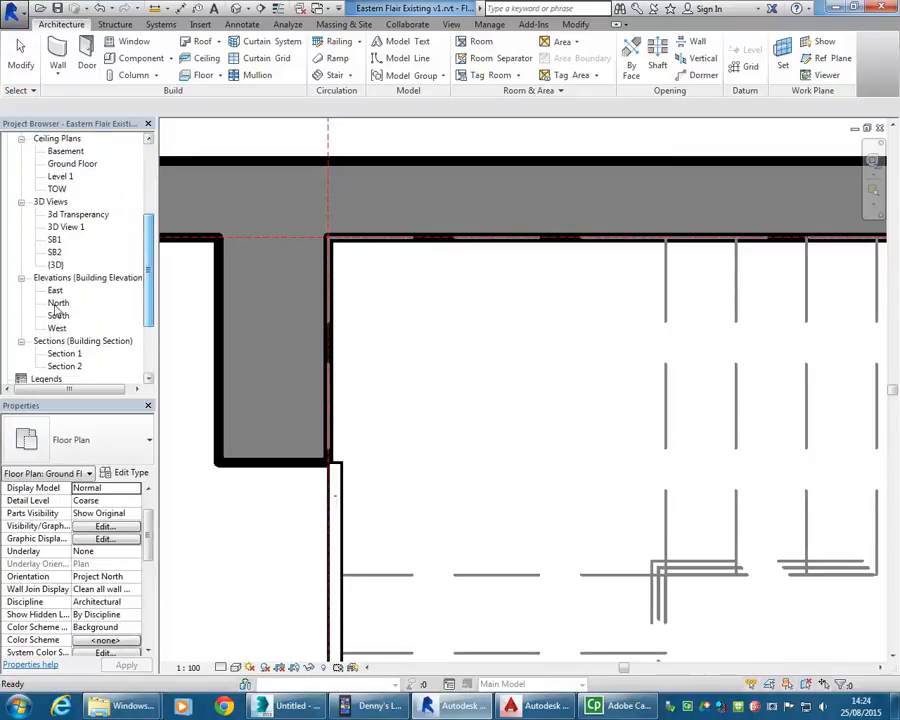
{"action": "double_click", "coordinate": [59, 302]}
{"action": "left_click_drag", "start_coordinate": [150, 540], "coordinate": [146, 605]}
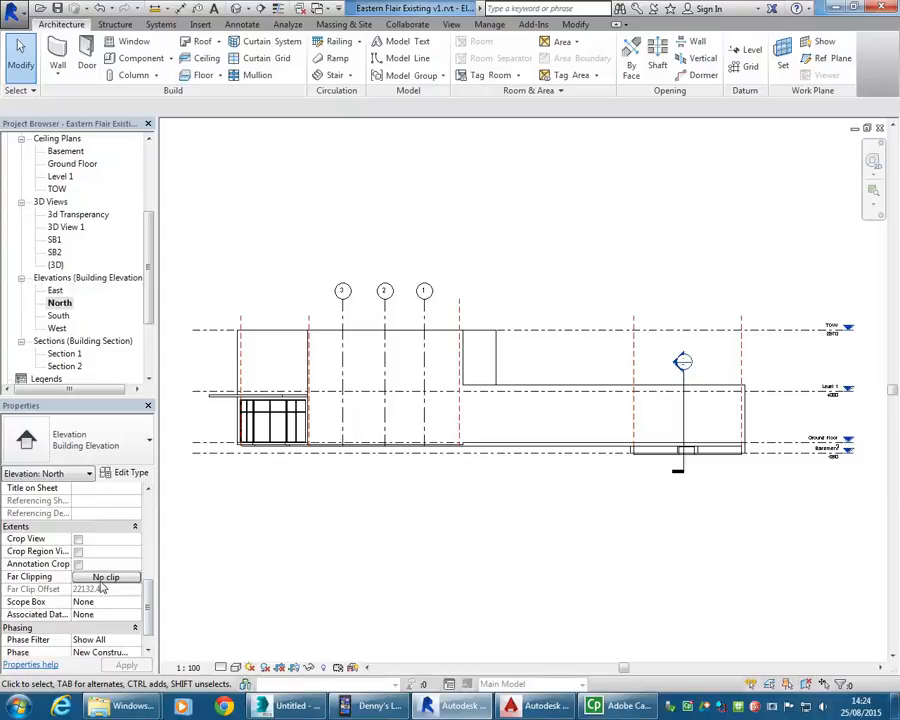
{"action": "scroll", "coordinate": [110, 557], "scroll_direction": "up", "scroll_amount": 5}
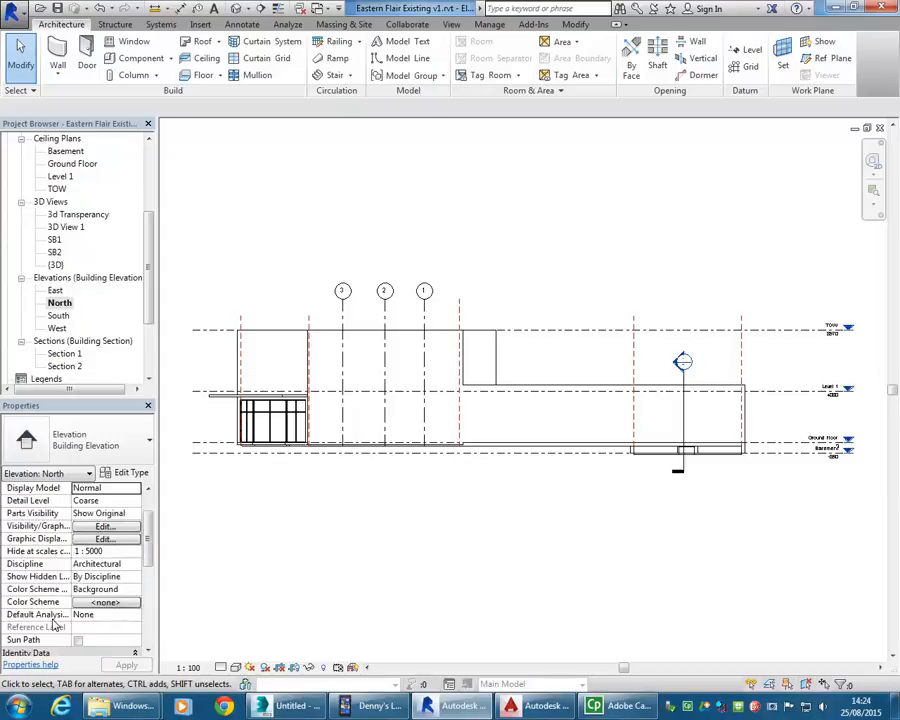
{"action": "left_click_drag", "start_coordinate": [149, 537], "coordinate": [150, 607]}
{"action": "scroll", "coordinate": [104, 609], "scroll_direction": "up", "scroll_amount": 5}
{"action": "scroll", "coordinate": [376, 264], "scroll_direction": "up", "scroll_amount": 1}
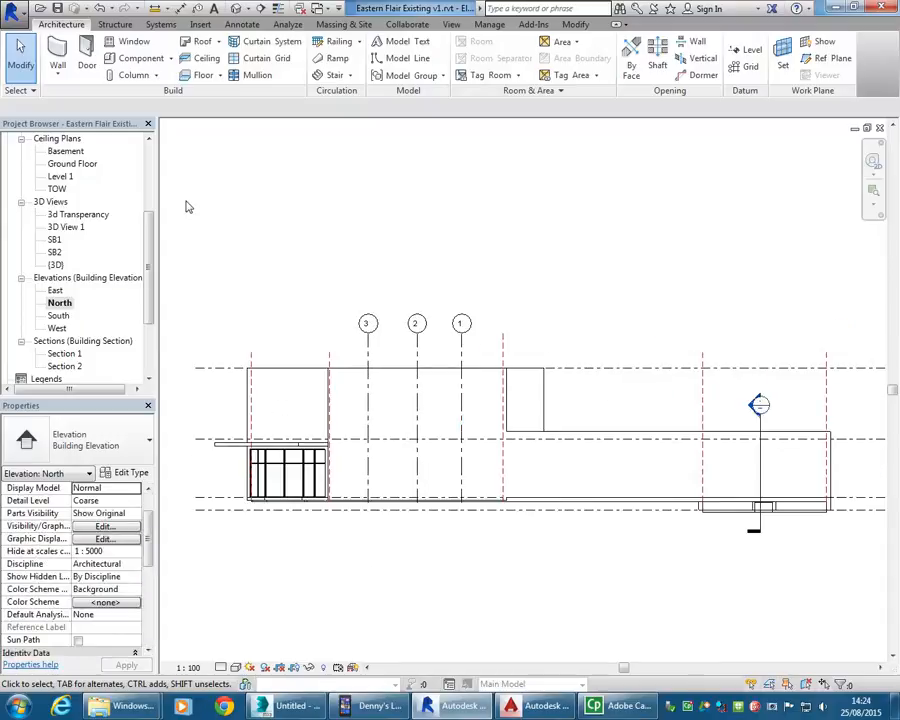
Examine how the main stair and the short flight are labelled with direction arrows in the Ground Floor plan
{"action": "scroll", "coordinate": [150, 313], "scroll_direction": "up", "scroll_amount": 5}
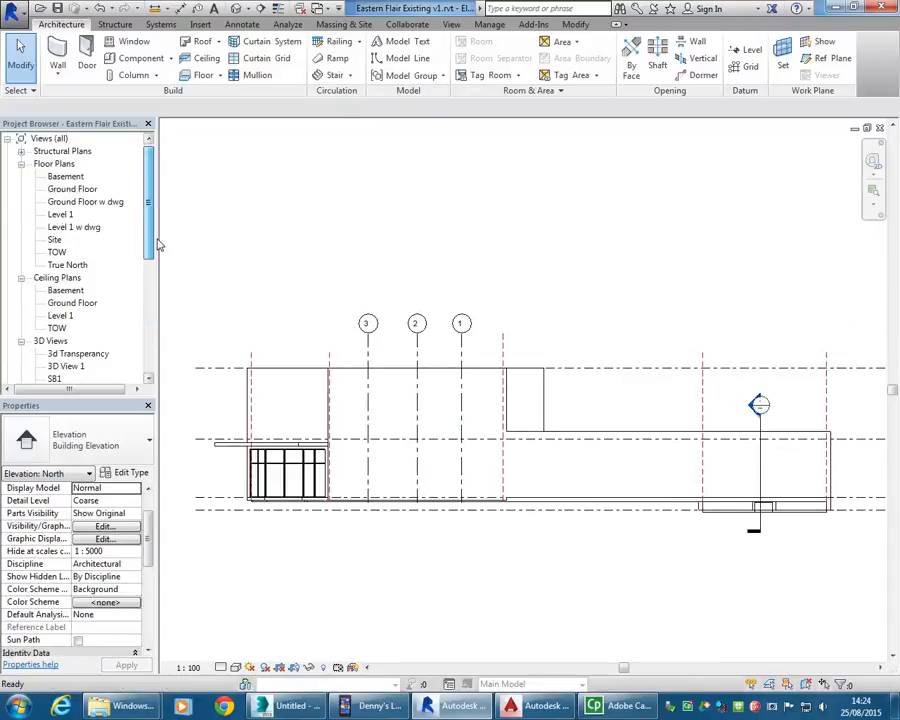
{"action": "double_click", "coordinate": [70, 189]}
{"action": "scroll", "coordinate": [410, 402], "scroll_direction": "down", "scroll_amount": 4}
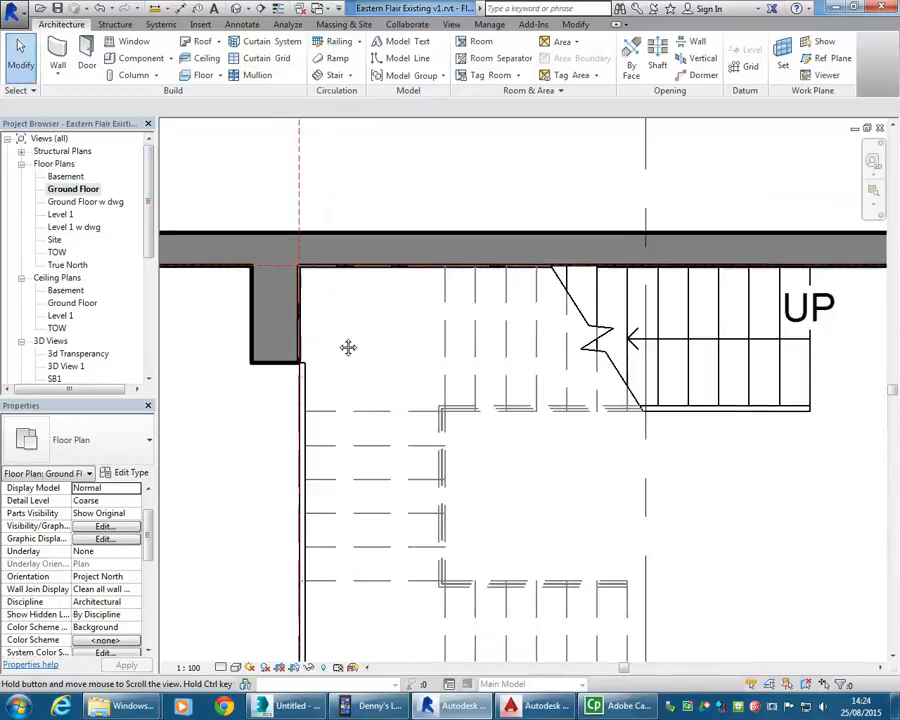
{"action": "scroll", "coordinate": [340, 350], "scroll_direction": "down", "scroll_amount": 2}
{"action": "middle_click_drag", "start_coordinate": [340, 350], "coordinate": [630, 368]}
{"action": "scroll", "coordinate": [490, 522], "scroll_direction": "up", "scroll_amount": 1}
{"action": "scroll", "coordinate": [294, 578], "scroll_direction": "up", "scroll_amount": 2}
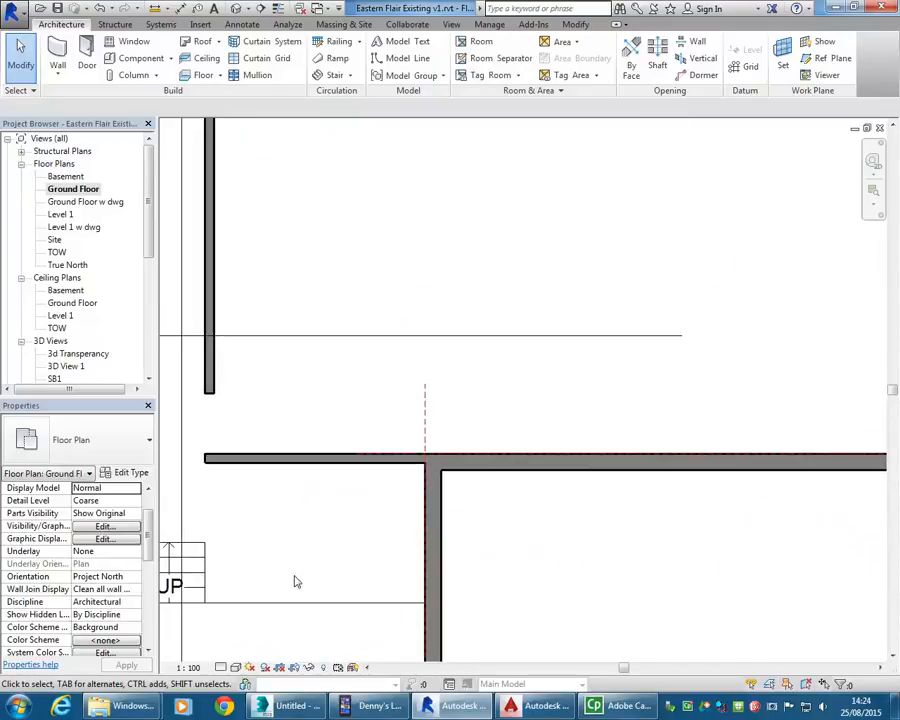
{"action": "scroll", "coordinate": [474, 523], "scroll_direction": "up", "scroll_amount": 1}
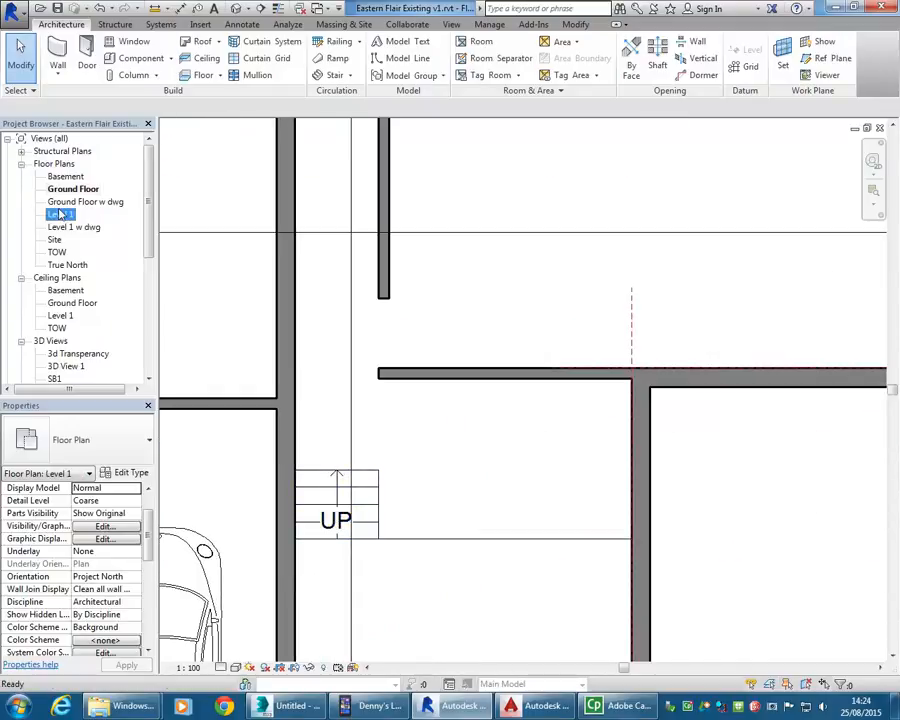
Turn on Show Up arrow in all views for the Residential - Open Riser - Middle Stringer stair in the Level 1 plan
{"action": "double_click", "coordinate": [60, 214]}
{"action": "scroll", "coordinate": [648, 334], "scroll_direction": "down", "scroll_amount": 2}
{"action": "scroll", "coordinate": [461, 437], "scroll_direction": "up", "scroll_amount": 2}
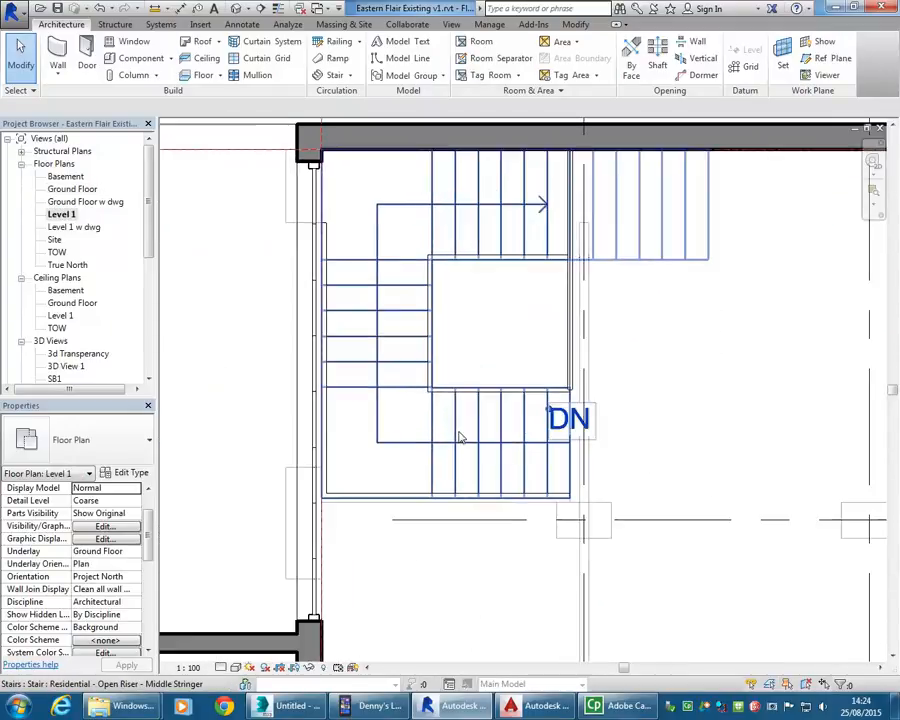
{"action": "left_click", "coordinate": [434, 462]}
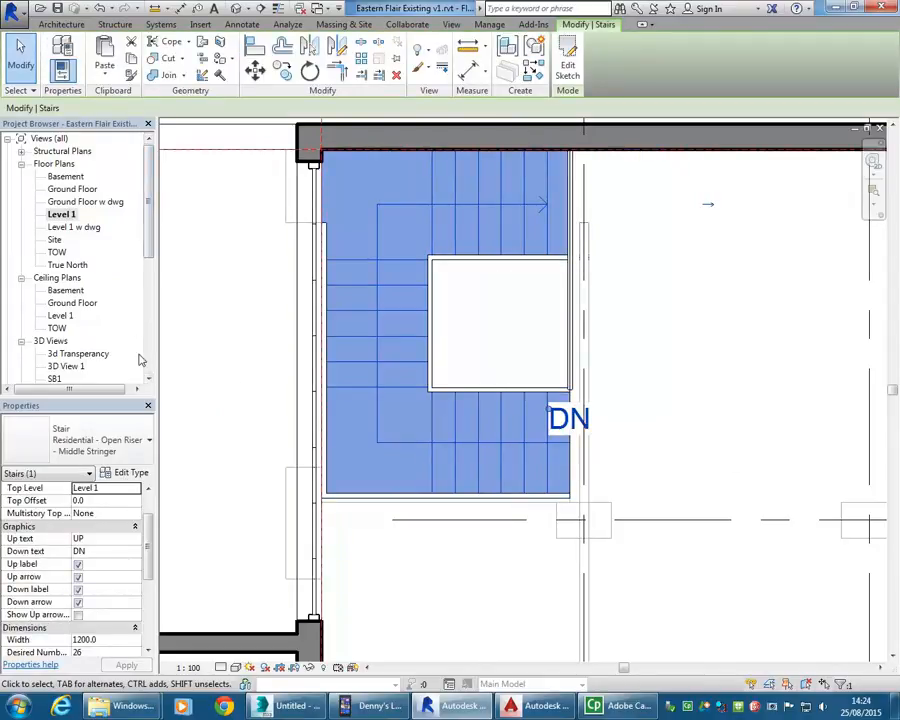
{"action": "left_click_drag", "start_coordinate": [152, 542], "coordinate": [151, 565]}
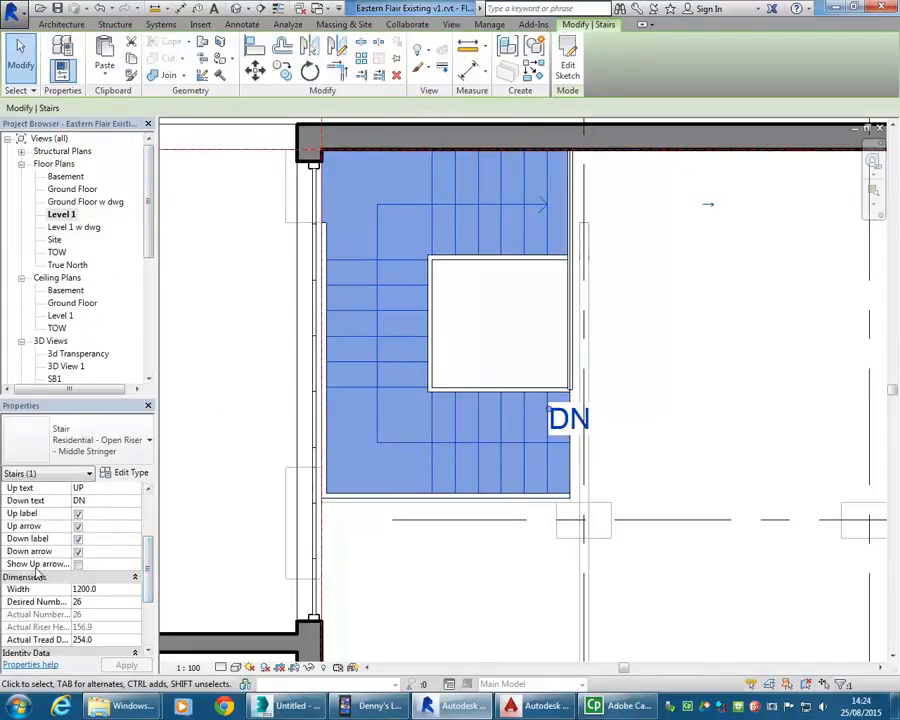
{"action": "left_click", "coordinate": [79, 566]}
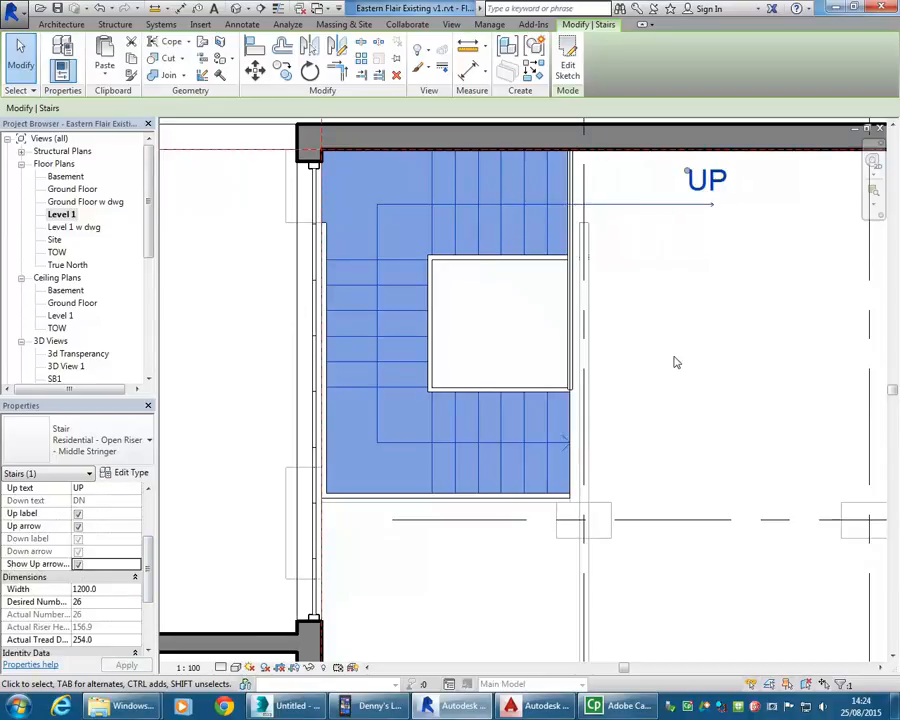
{"action": "left_click", "coordinate": [675, 362]}
{"action": "scroll", "coordinate": [675, 362], "scroll_direction": "down", "scroll_amount": 4}
{"action": "middle_click_drag", "start_coordinate": [572, 297], "coordinate": [514, 346]}
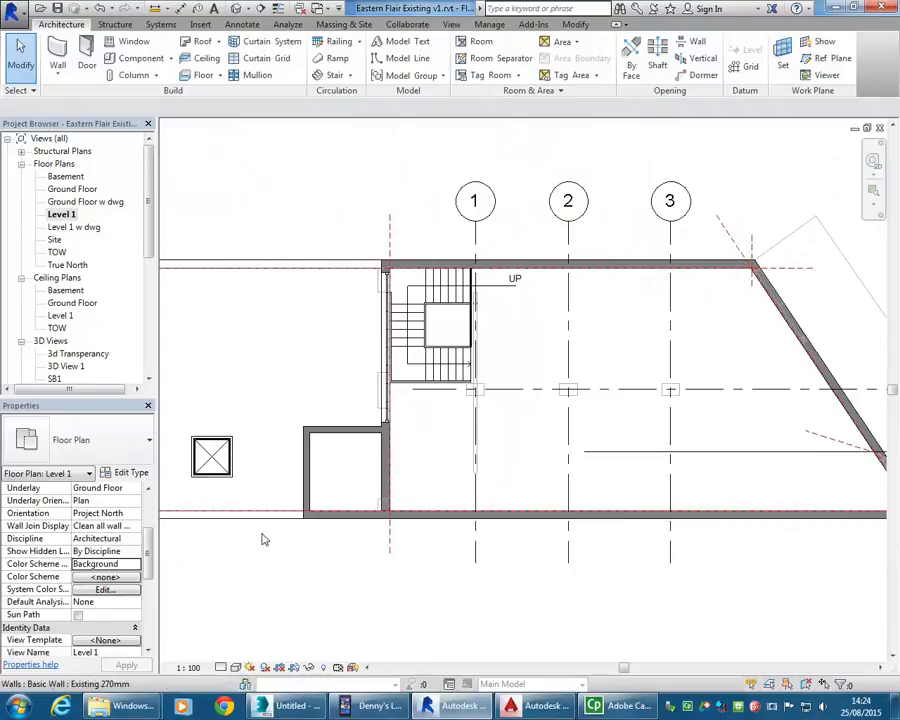
{"action": "scroll", "coordinate": [365, 285], "scroll_direction": "down", "scroll_amount": 1}
{"action": "scroll", "coordinate": [486, 284], "scroll_direction": "up", "scroll_amount": 2}
{"action": "middle_click_drag", "start_coordinate": [502, 376], "coordinate": [465, 395]}
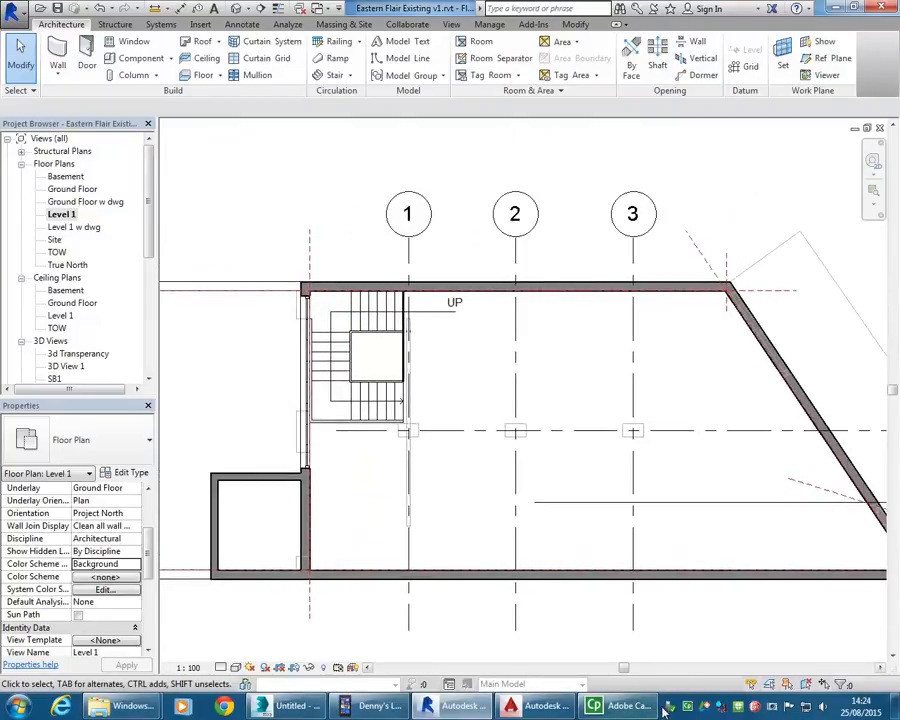